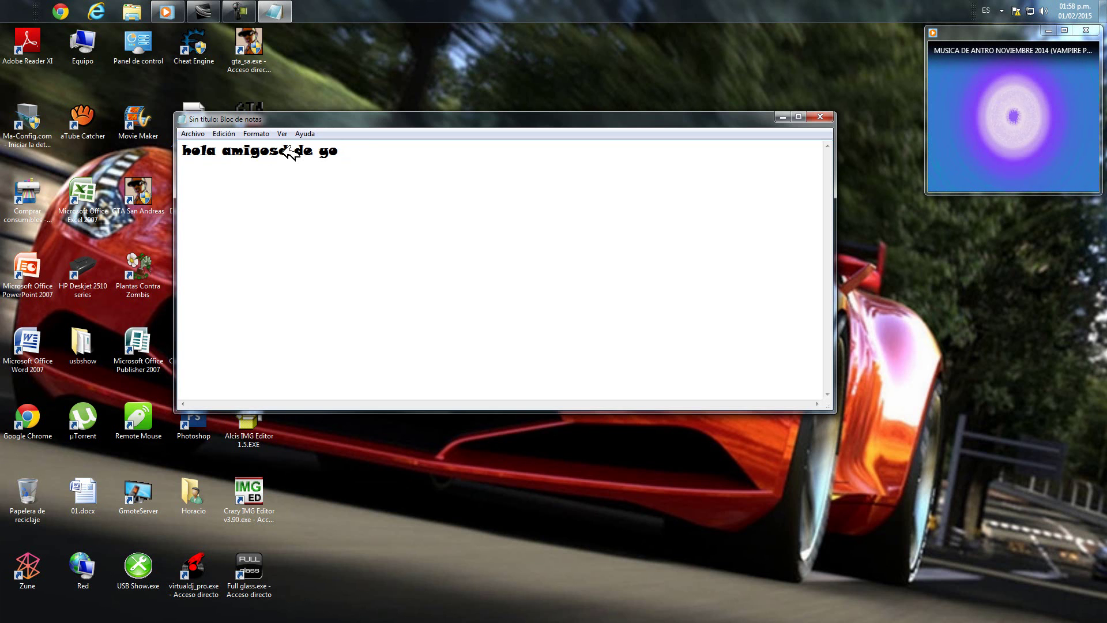
Step: Complete the greeting line so it ends in "de youtube..." and add the line "hoy les traigo un nuevo video..."
{"action": "type", "text": "... "}
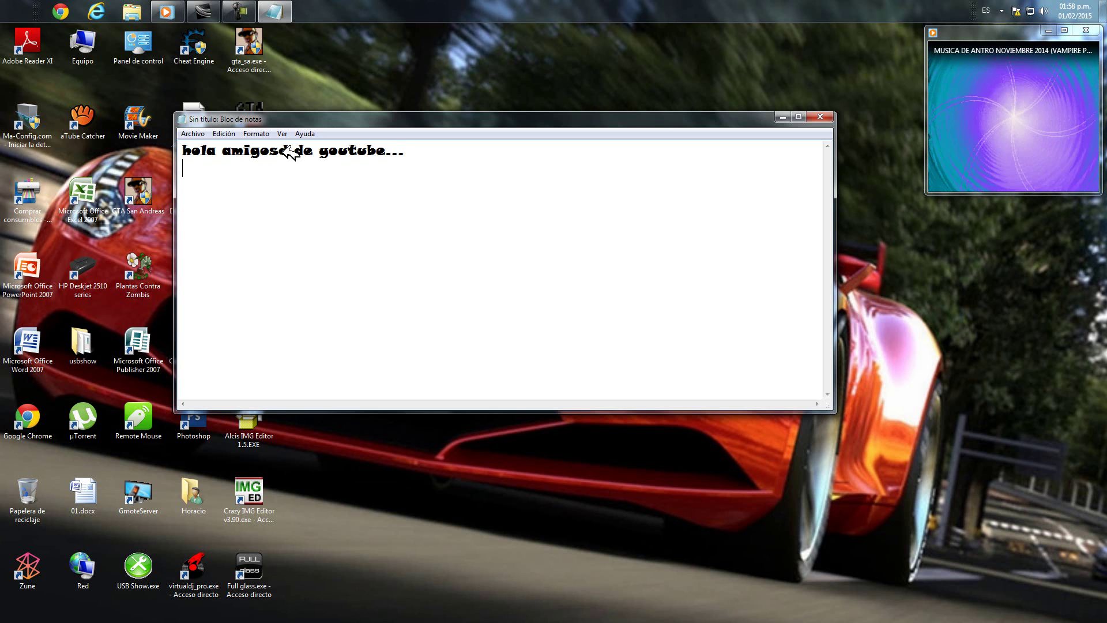
{"action": "type", "text": "hoy les traigo"}
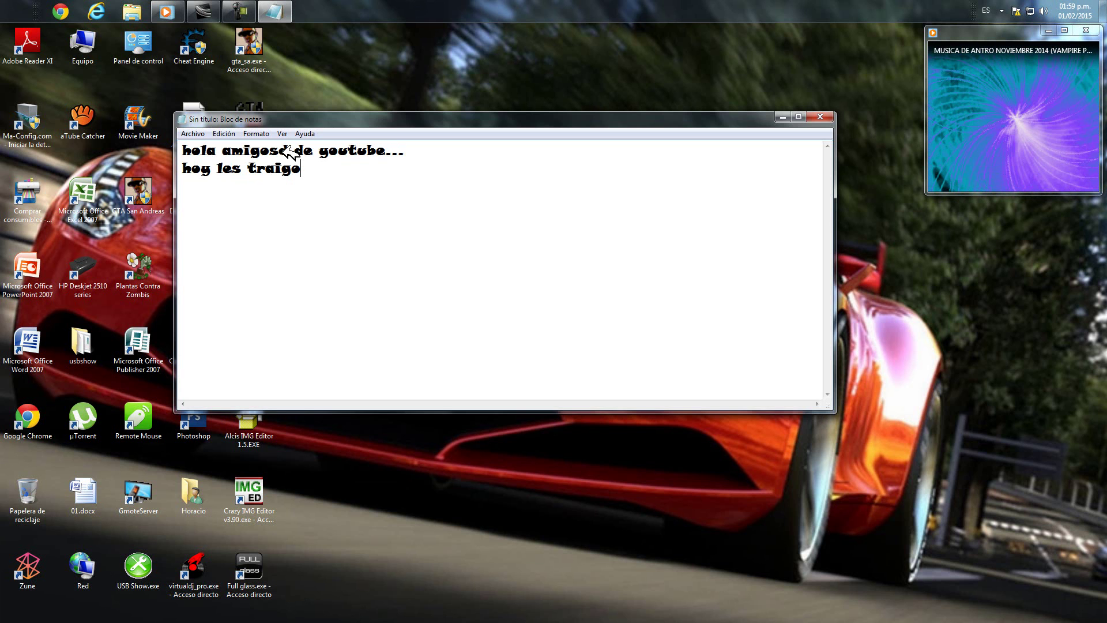
{"action": "type", "text": " un nue"}
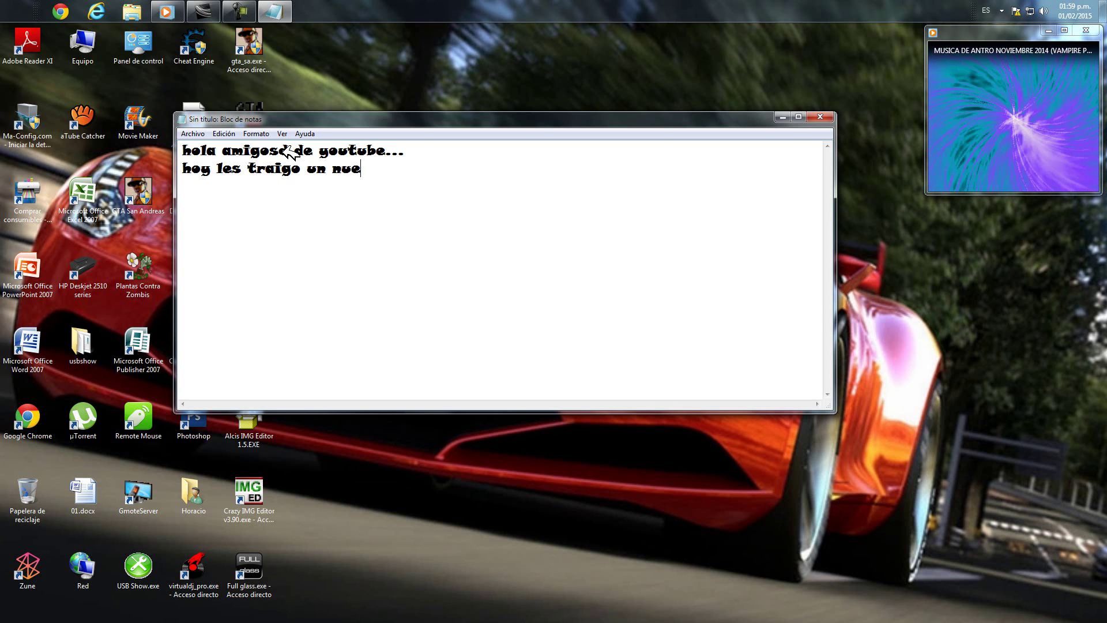
{"action": "type", "text": "vo video"}
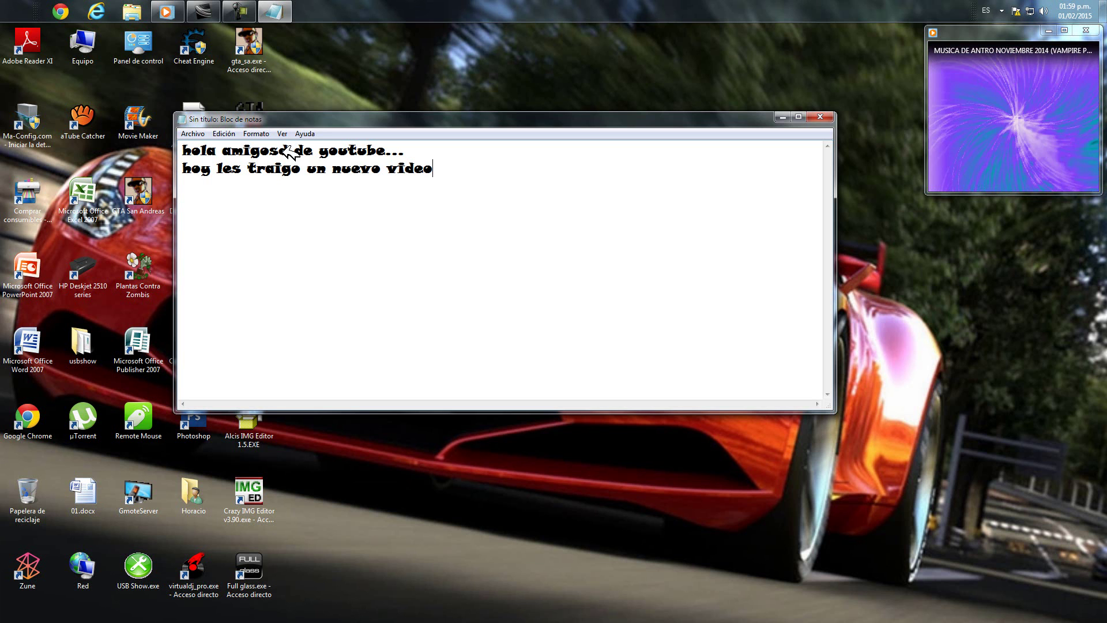
{"action": "type", "text": "..."}
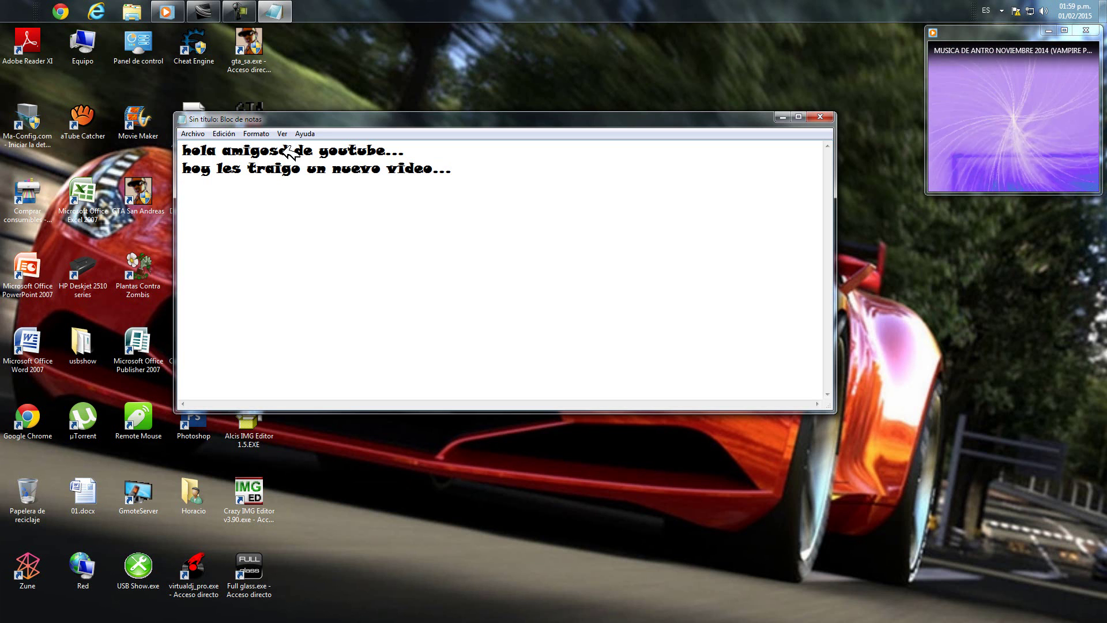
Step: Add a third line reading "y pues bueno soy nuevo en esto a si como ya se los habia dicho..."
{"action": "type", "text": "y pues"}
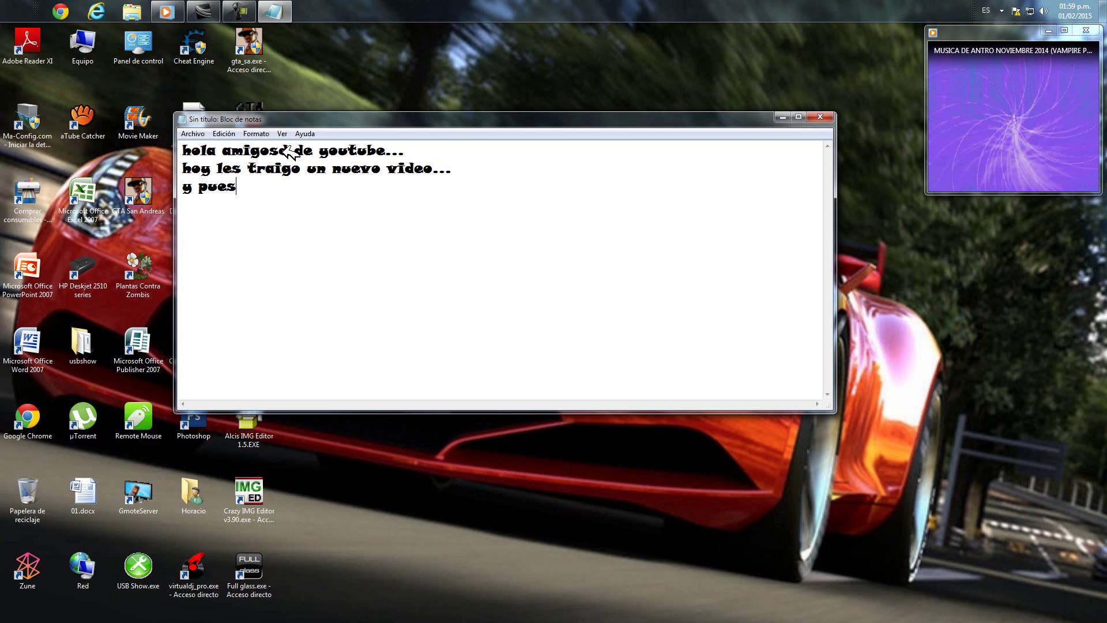
{"action": "type", "text": " bueno soy nueb"}
{"action": "key", "text": "BackSpace"}
{"action": "type", "text": "vo e e"}
{"action": "key", "text": "BackSpace"}
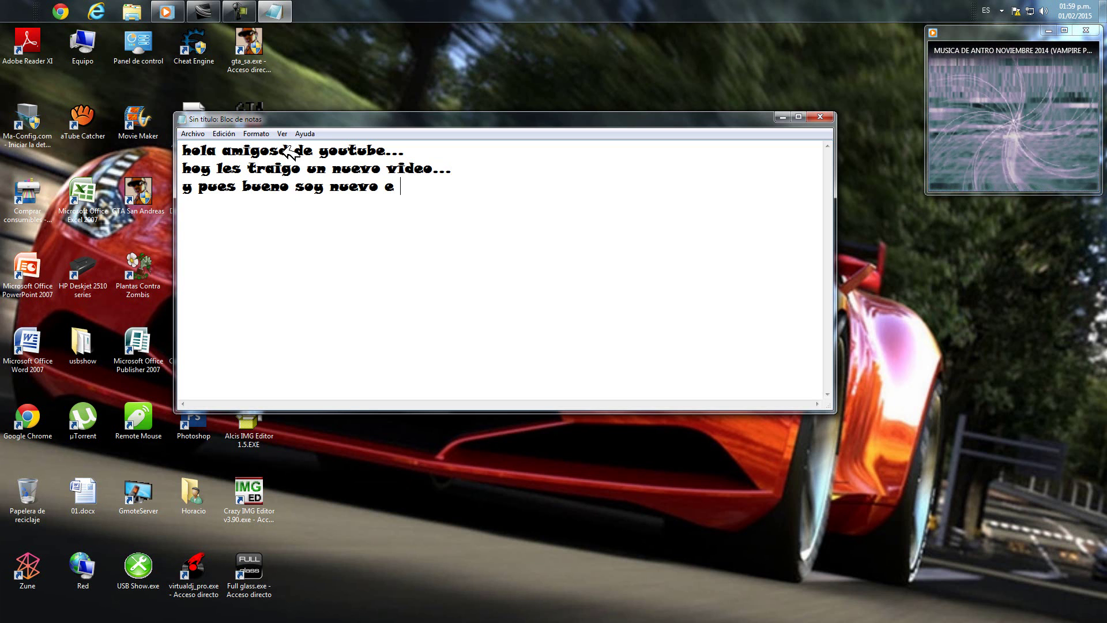
{"action": "type", "text": "n est"}
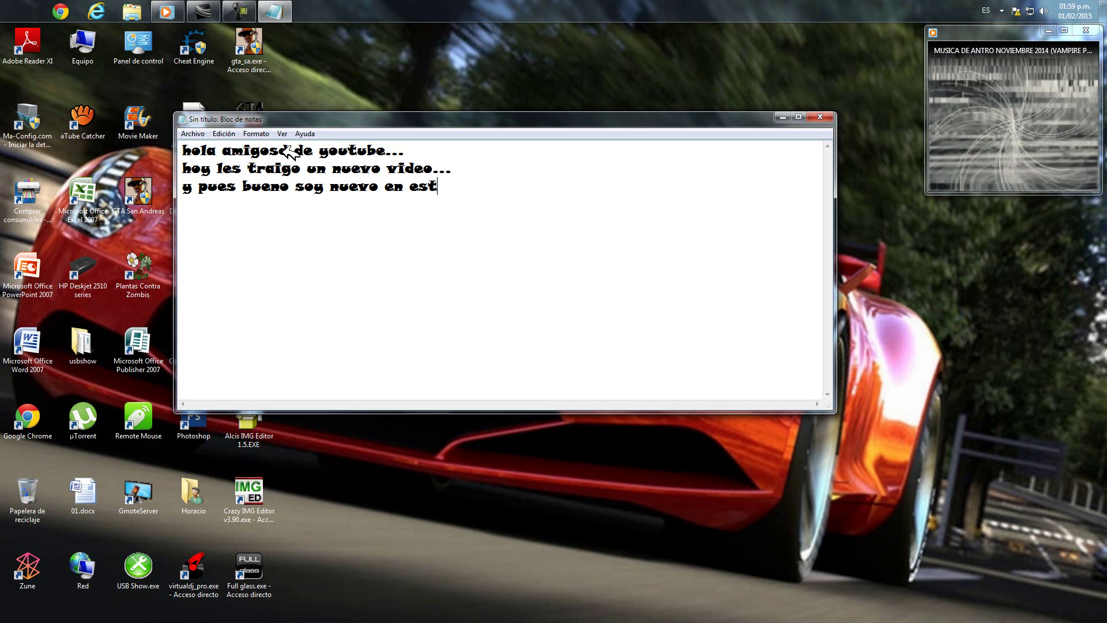
{"action": "type", "text": "o a si"}
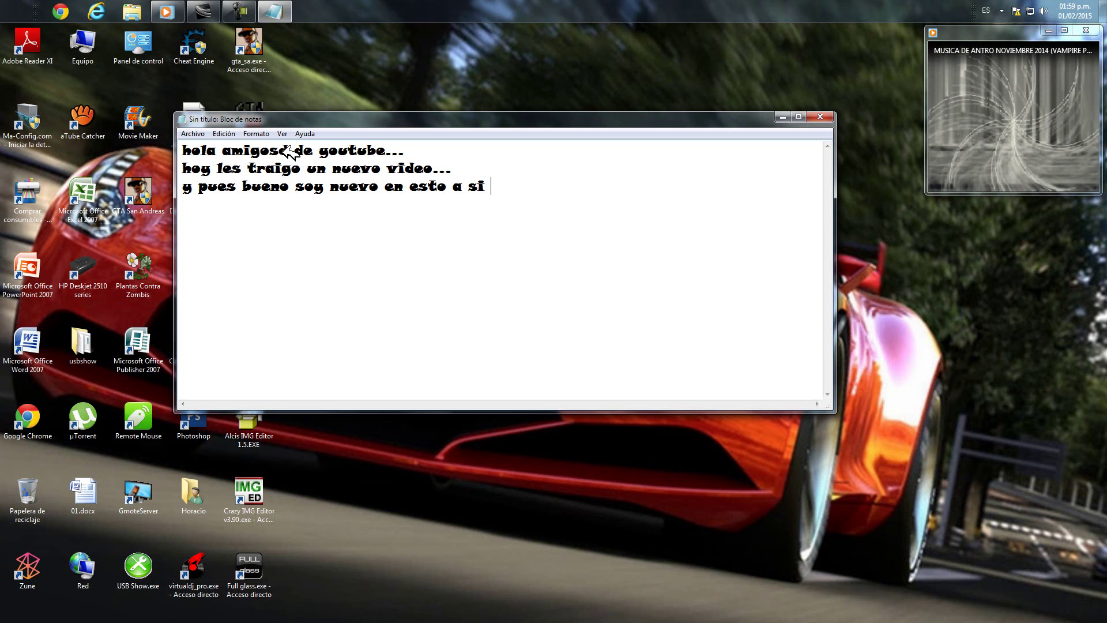
{"action": "type", "text": " como"}
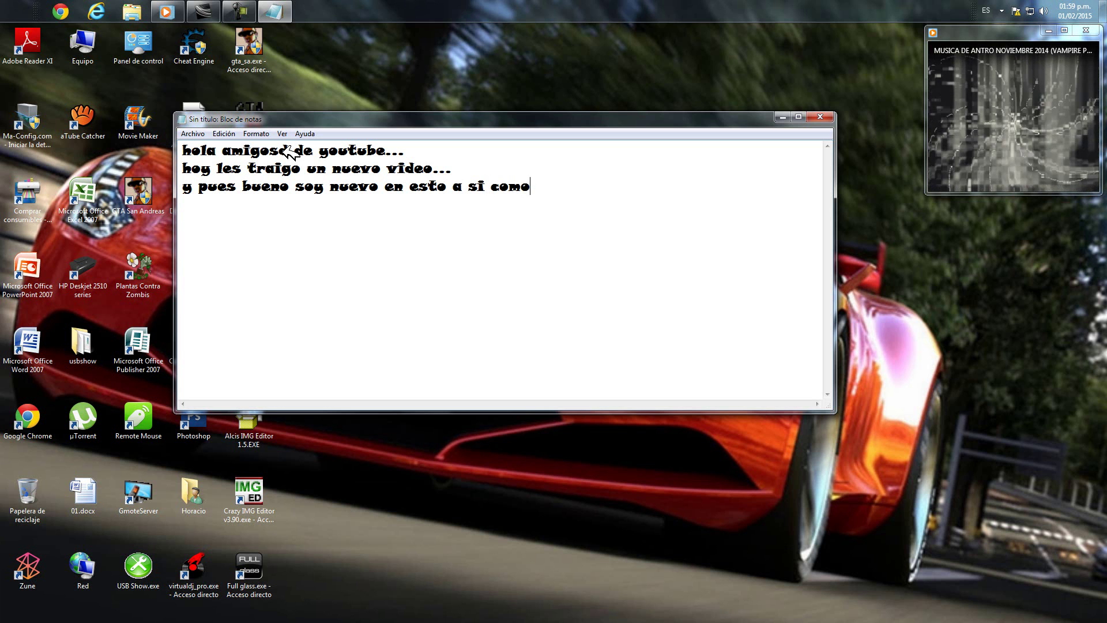
{"action": "type", "text": " ya se los h"}
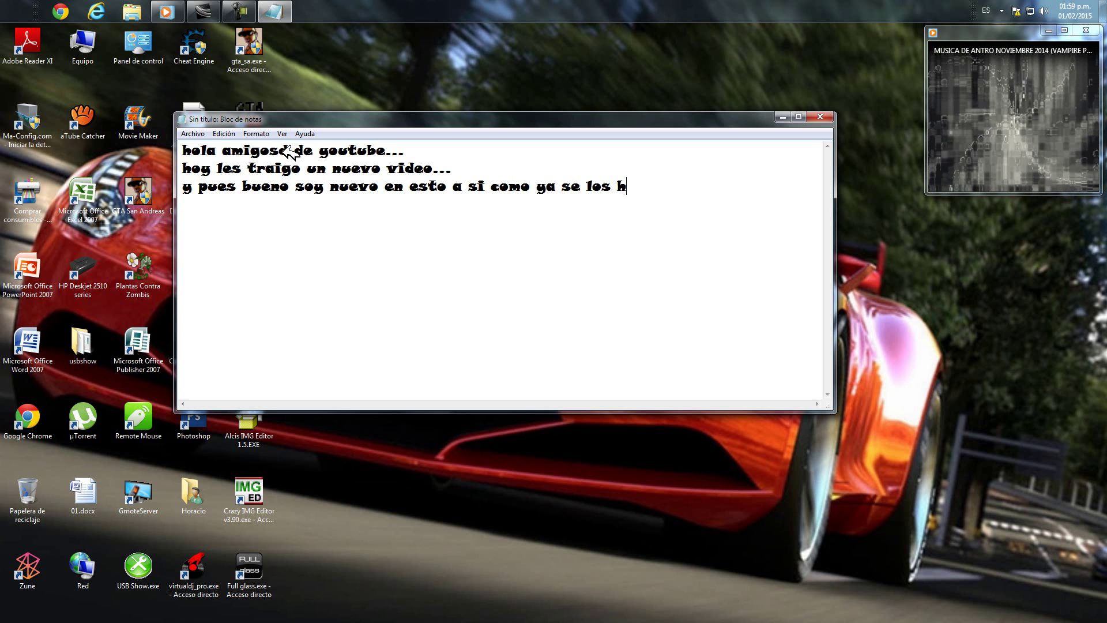
{"action": "type", "text": "abia dicho "}
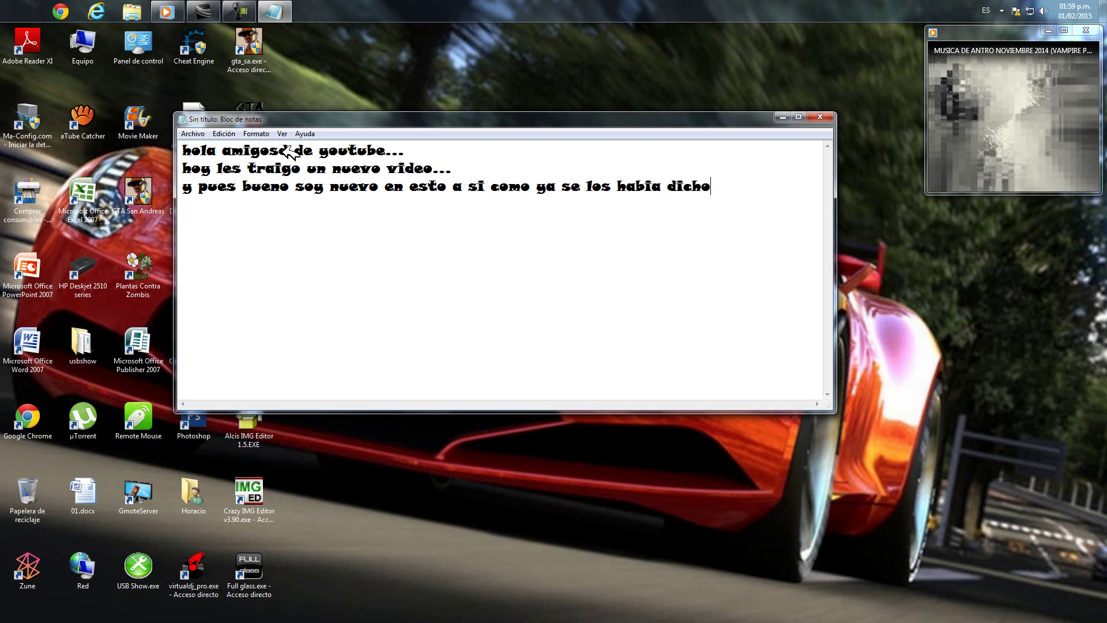
{"action": "type", "text": "..."}
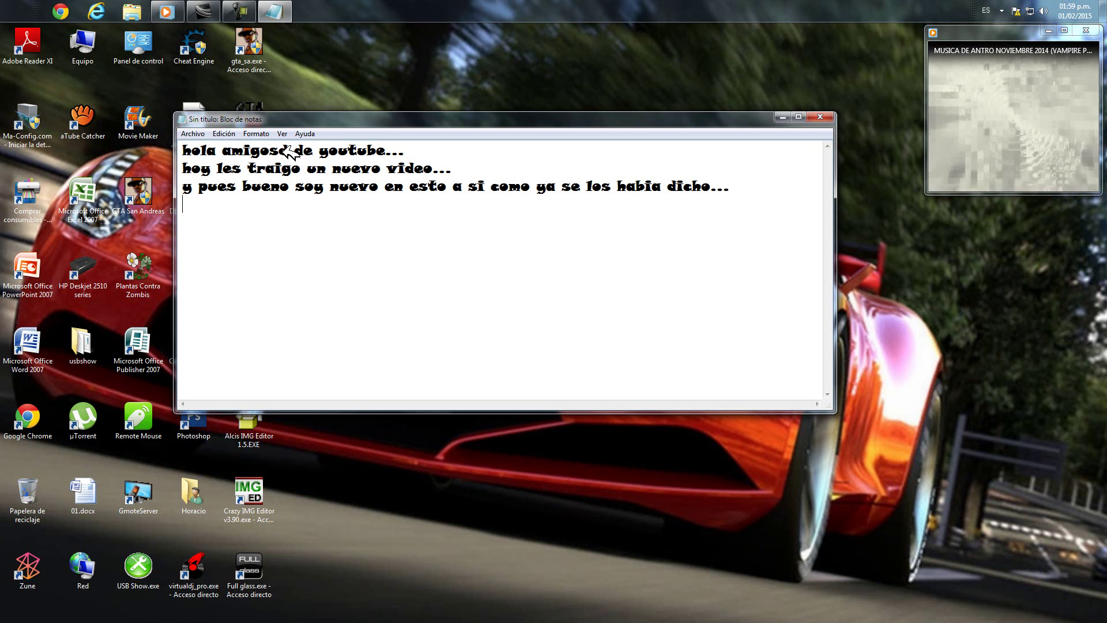
{"action": "type", "text": "sí me e"}
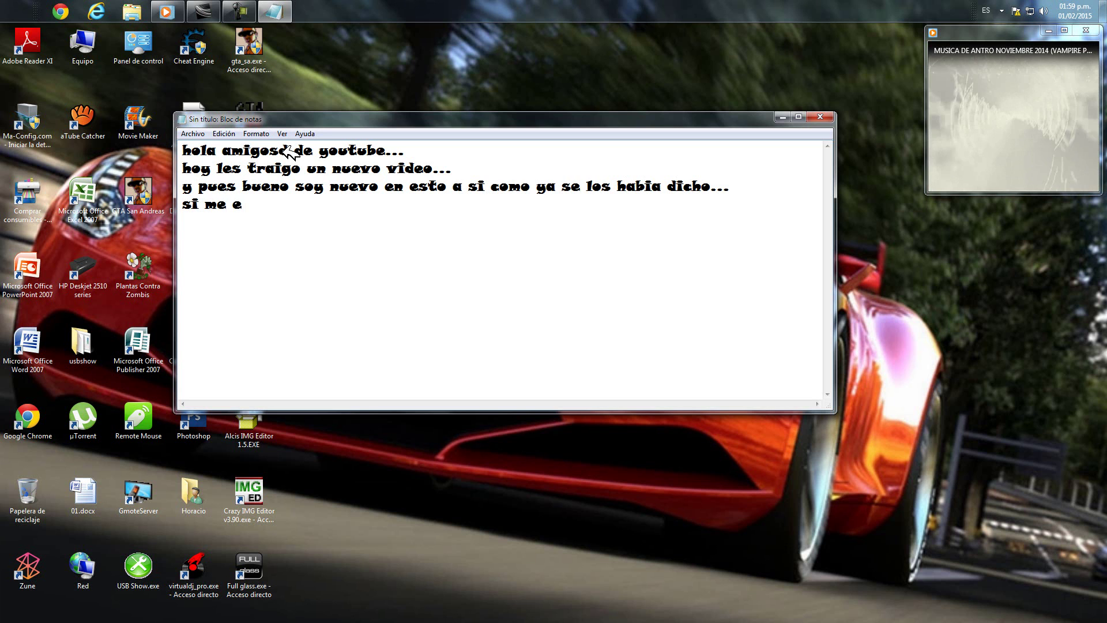
{"action": "key", "text": "BackSpace"}
{"action": "key", "text": "BackSpace"}
{"action": "key", "text": "BackSpace"}
{"action": "key", "text": "BackSpace"}
{"action": "key", "text": "BackSpace"}
{"action": "key", "text": "BackSpace"}
{"action": "key", "text": "BackSpace"}
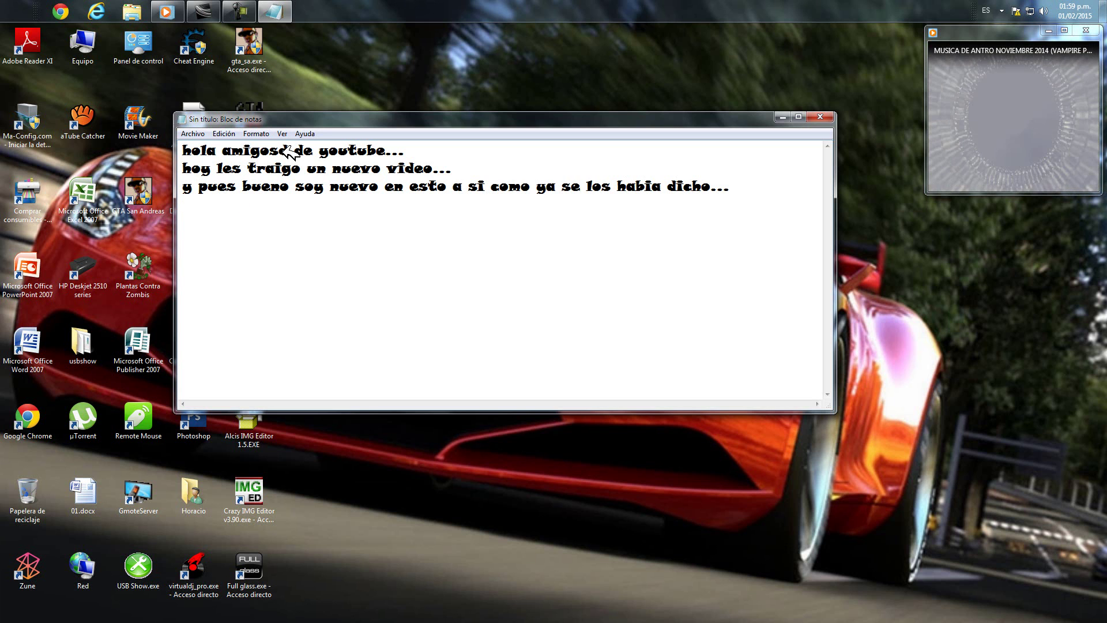
Step: Write "bueno despues de todo comencemos" as the fourth line of the note
{"action": "type", "text": "bu"}
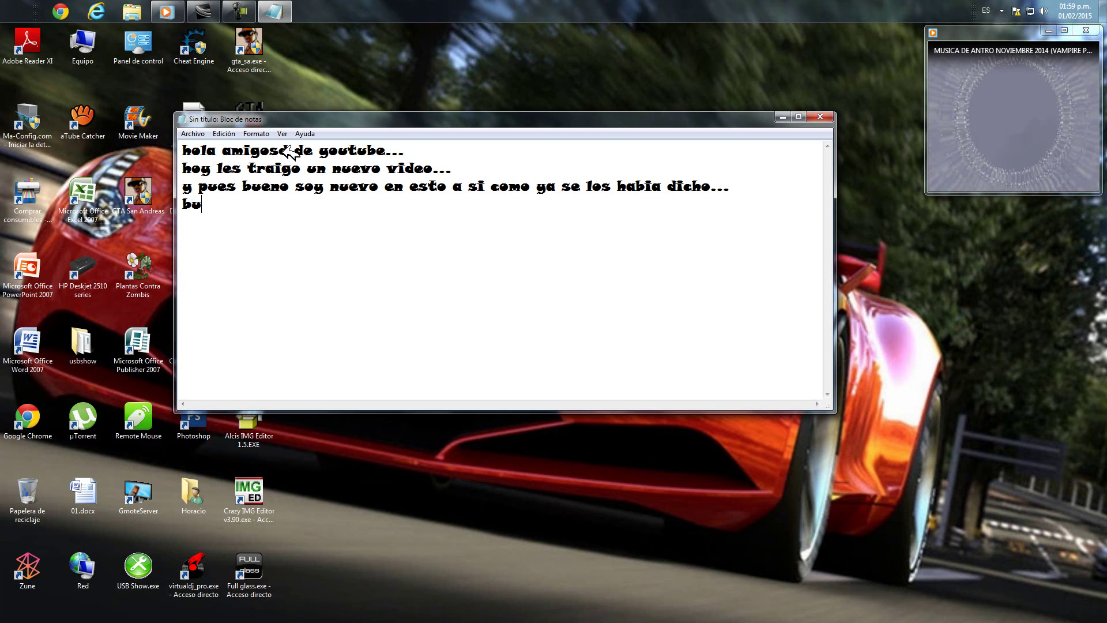
{"action": "type", "text": "eno despues"}
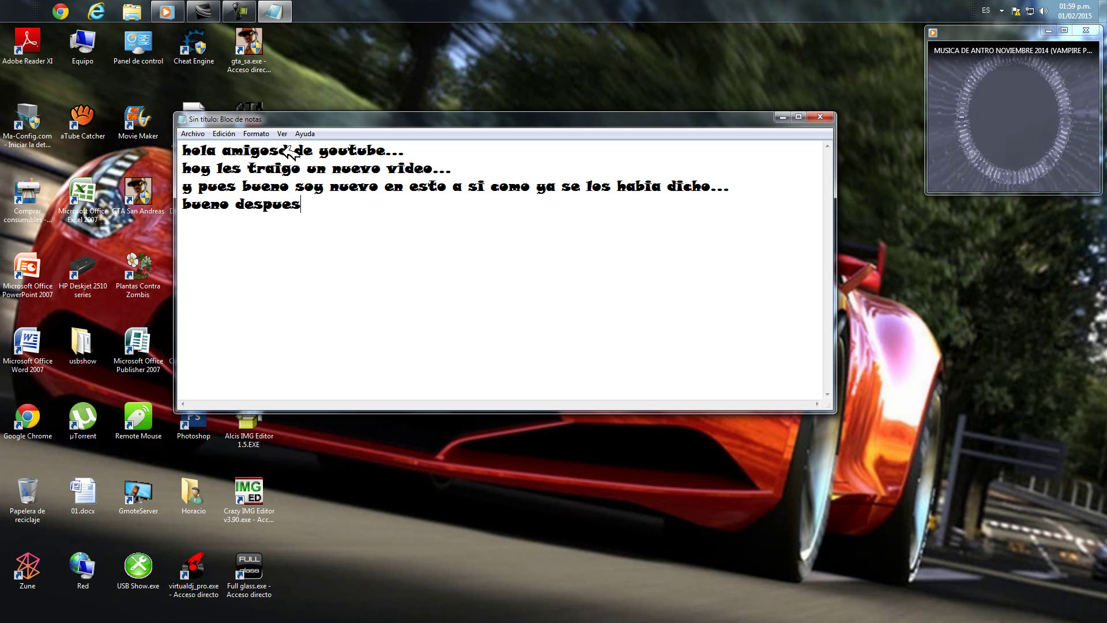
{"action": "type", "text": " de tod"}
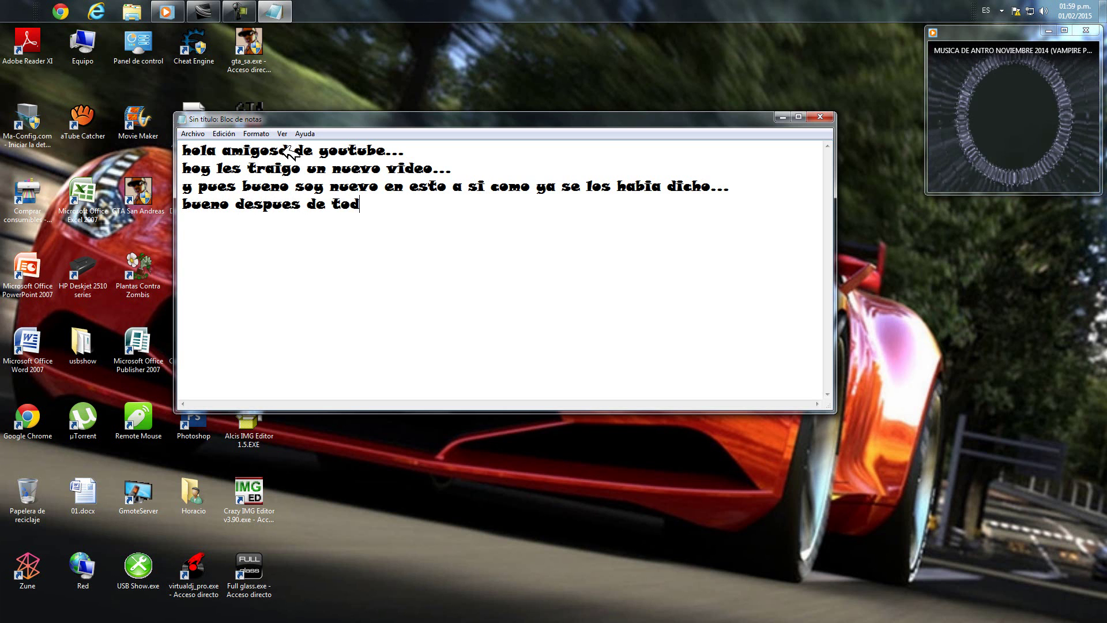
{"action": "type", "text": "o co"}
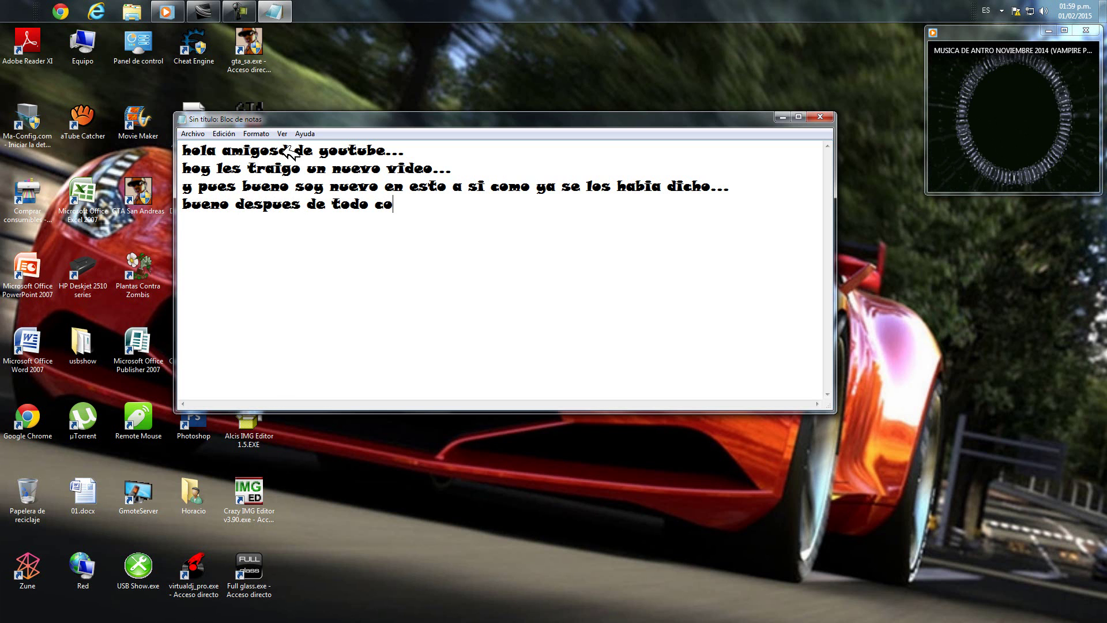
{"action": "type", "text": "mencemos"}
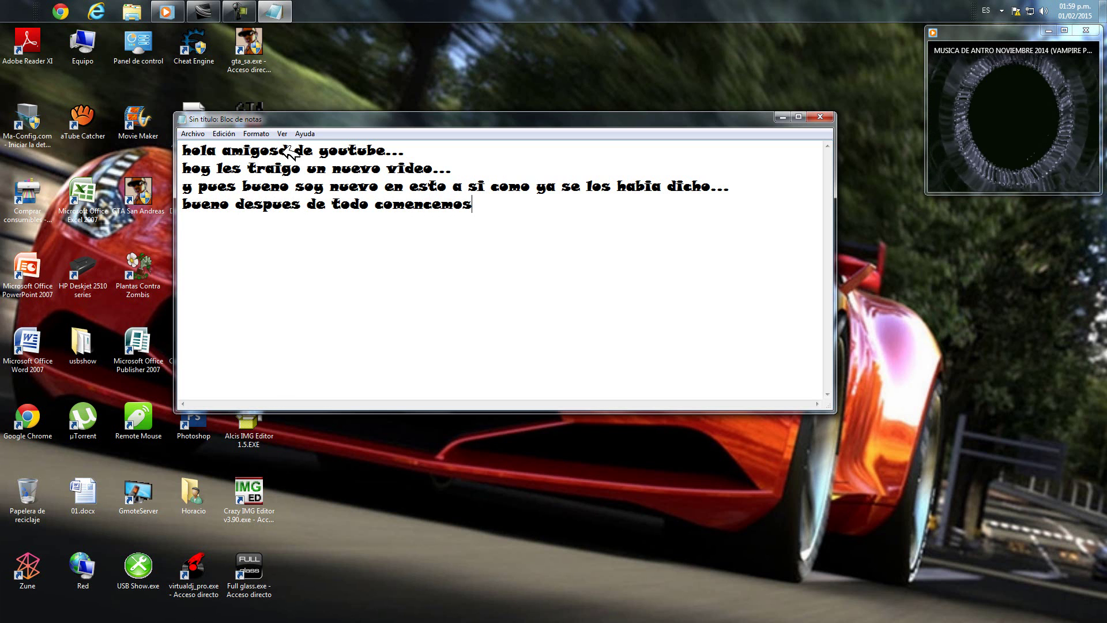
Step: Replace all the note text with "hay un problema bueno o sea un pequeño detalle y les hablo del gta san andreas"
{"action": "key", "text": "ctrl+e"}
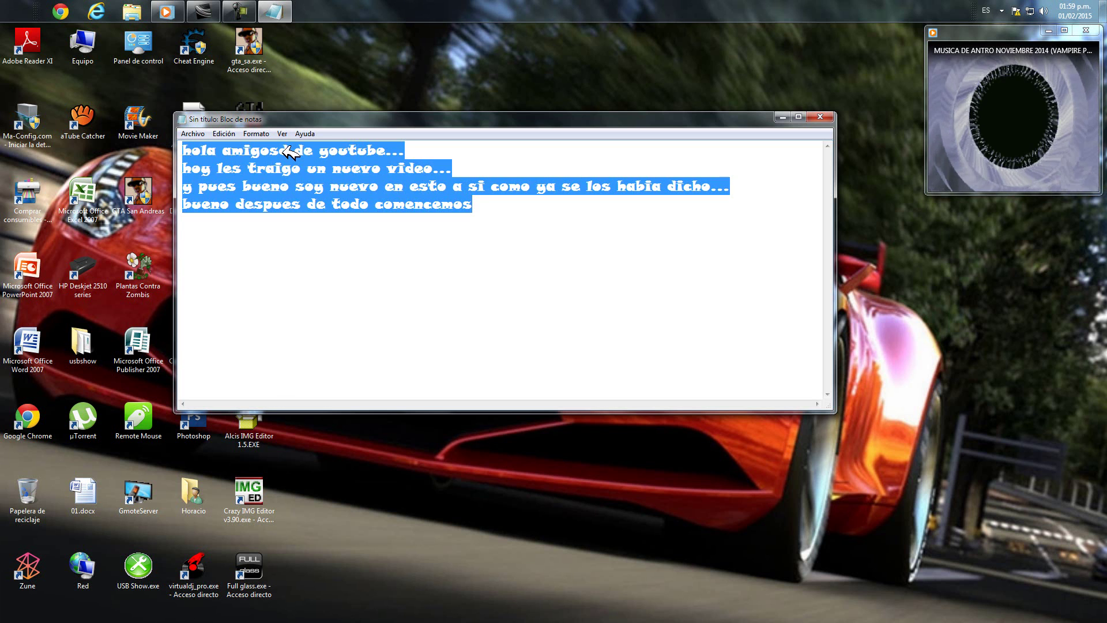
{"action": "key", "text": "BackSpace"}
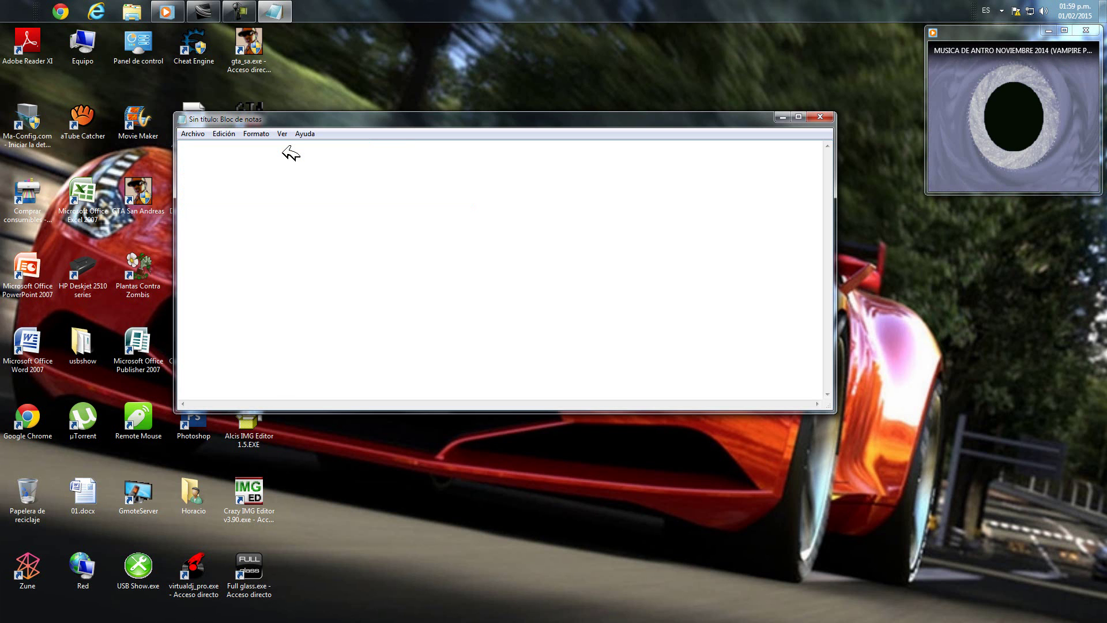
{"action": "type", "text": "h"}
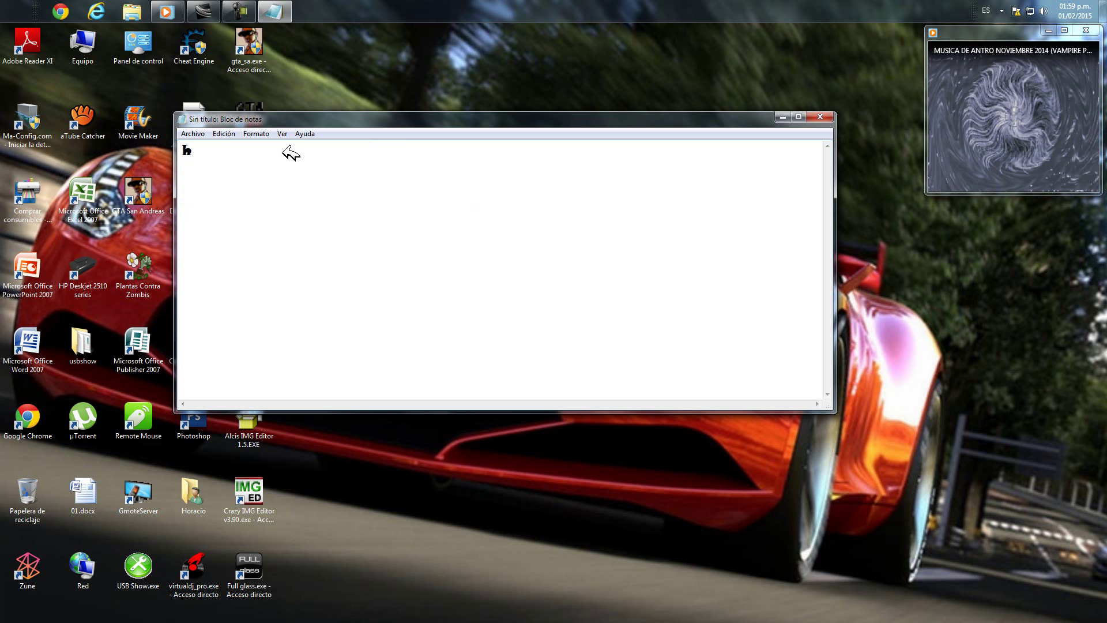
{"action": "type", "text": "ay un pro"}
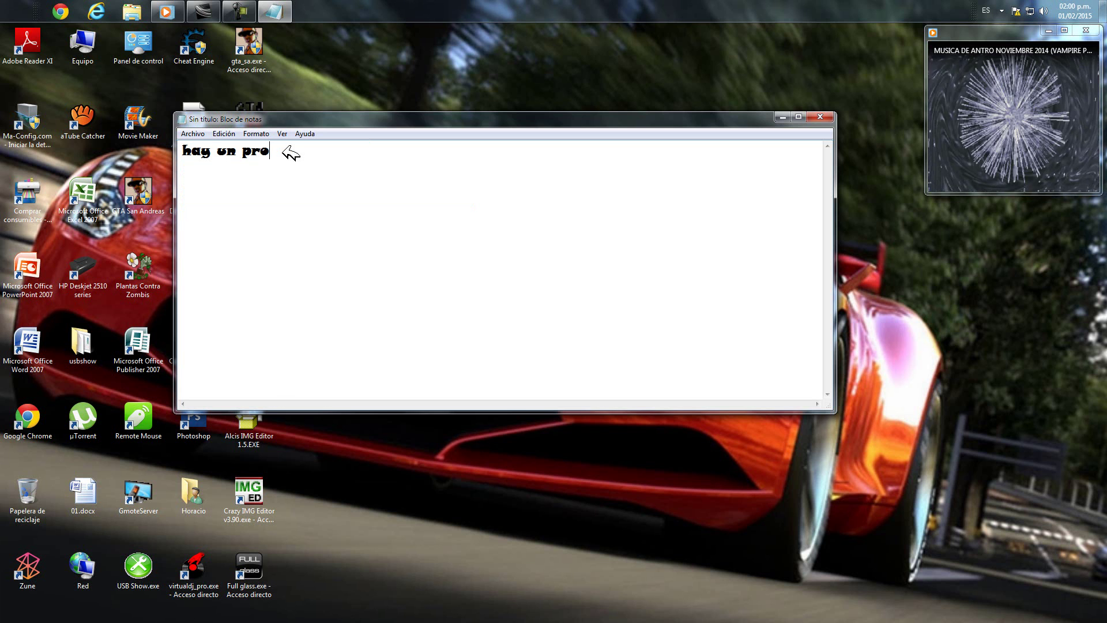
{"action": "type", "text": "blema bueno"}
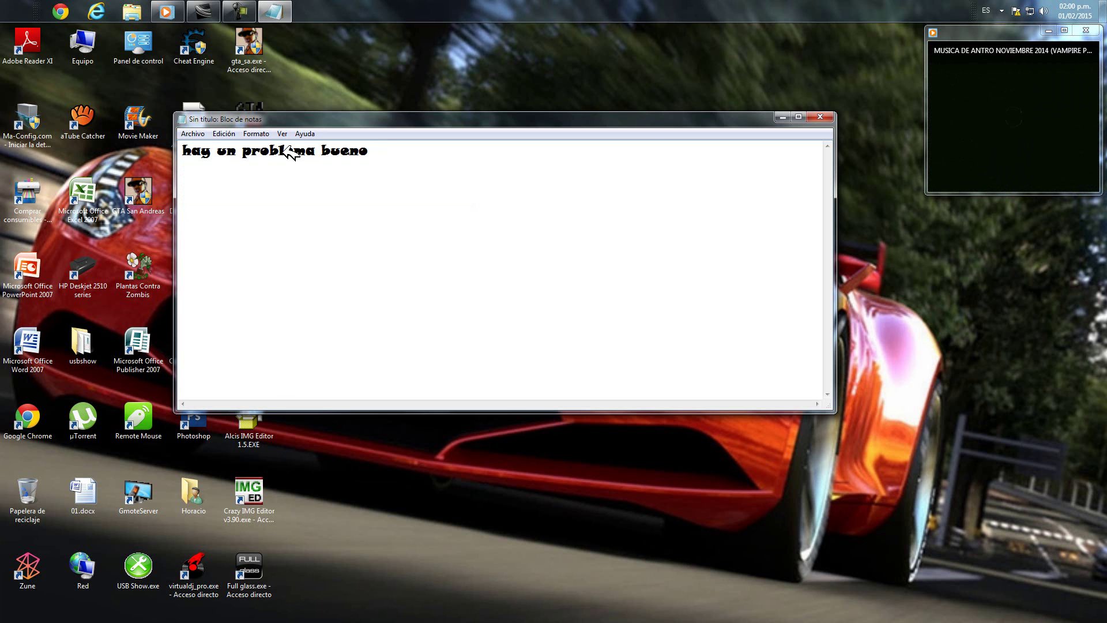
{"action": "type", "text": " o sea "}
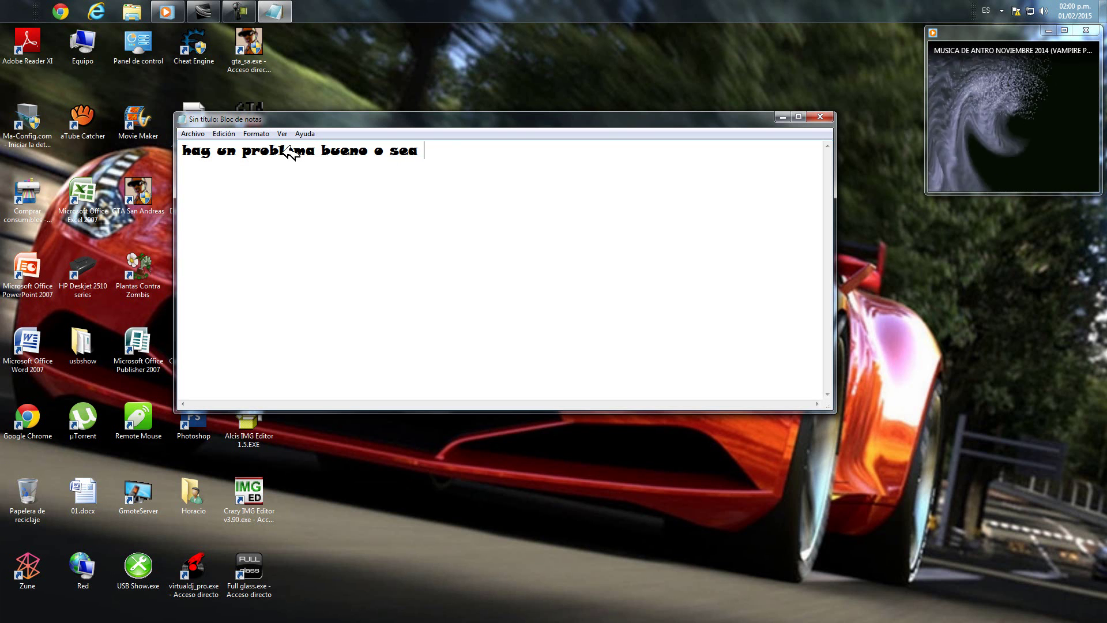
{"action": "type", "text": "un peque"}
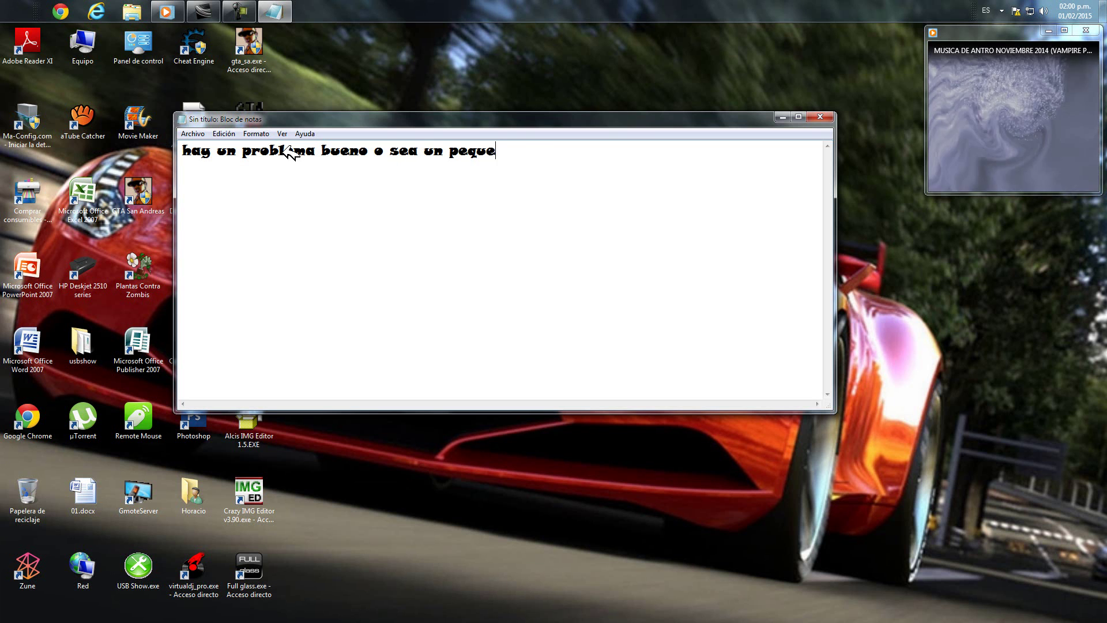
{"action": "type", "text": "ño detalle "}
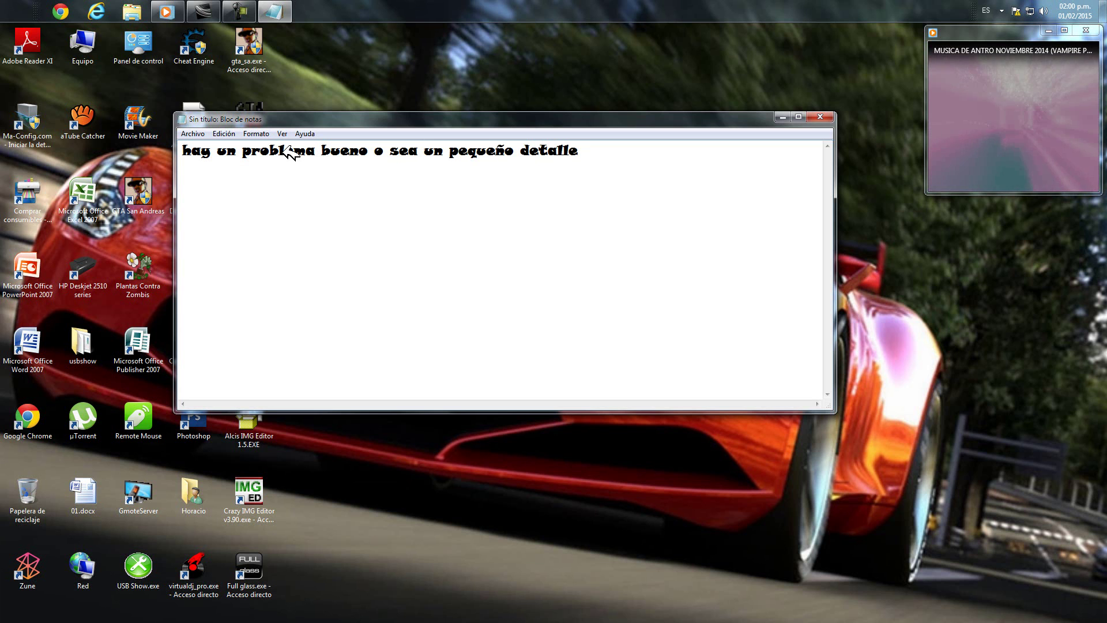
{"action": "type", "text": "y les hab"}
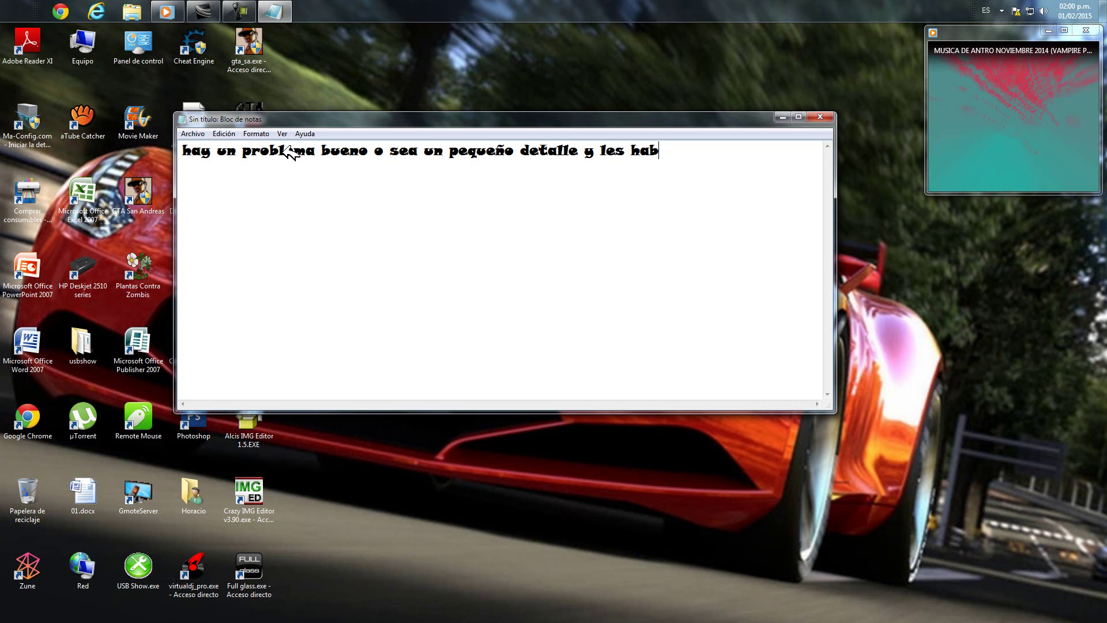
{"action": "type", "text": "lo del gt"}
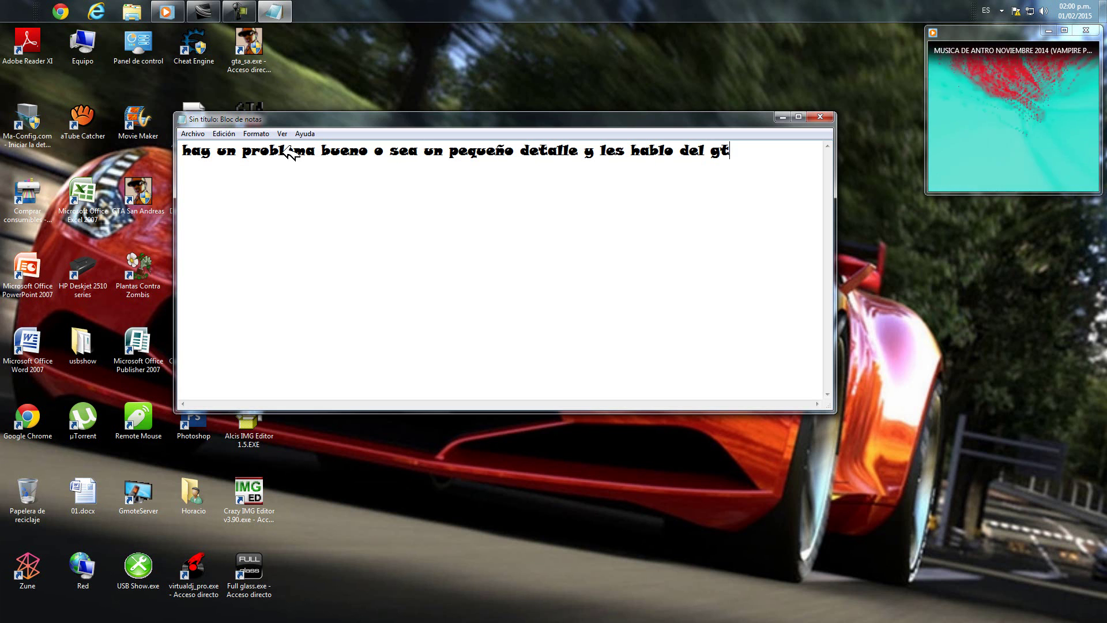
{"action": "type", "text": "a san andreas"}
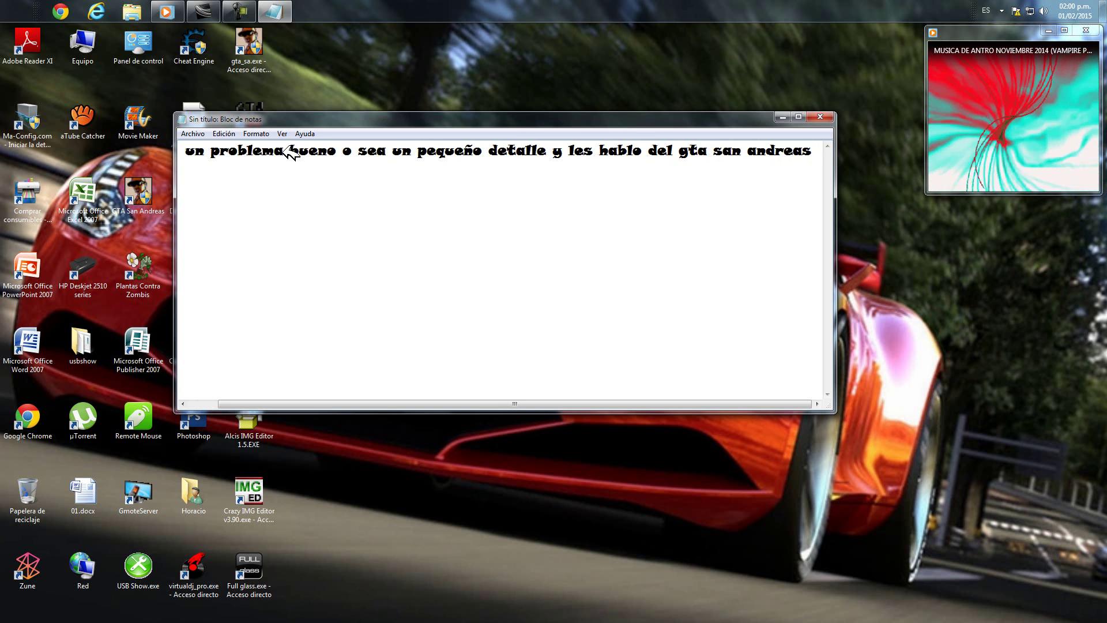
Step: Replace the note text with "aunque ya ese juego es muy viejo pero aun a si sigue siendo chido para algunos..."
{"action": "key", "text": "ctrl+a"}
{"action": "type", "text": "au"}
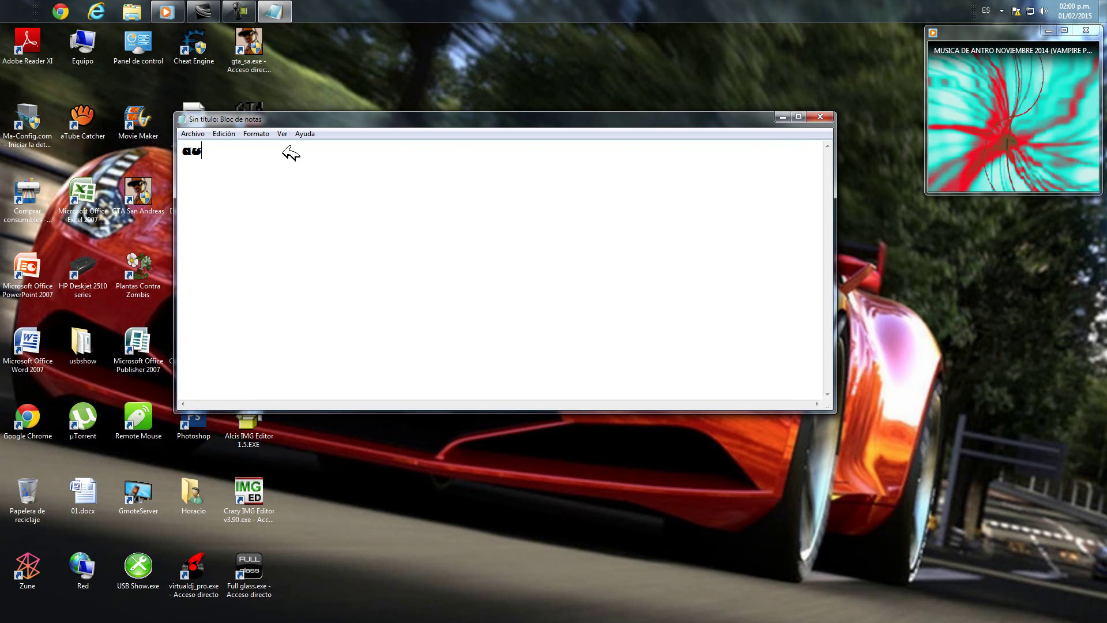
{"action": "type", "text": "nque ya "}
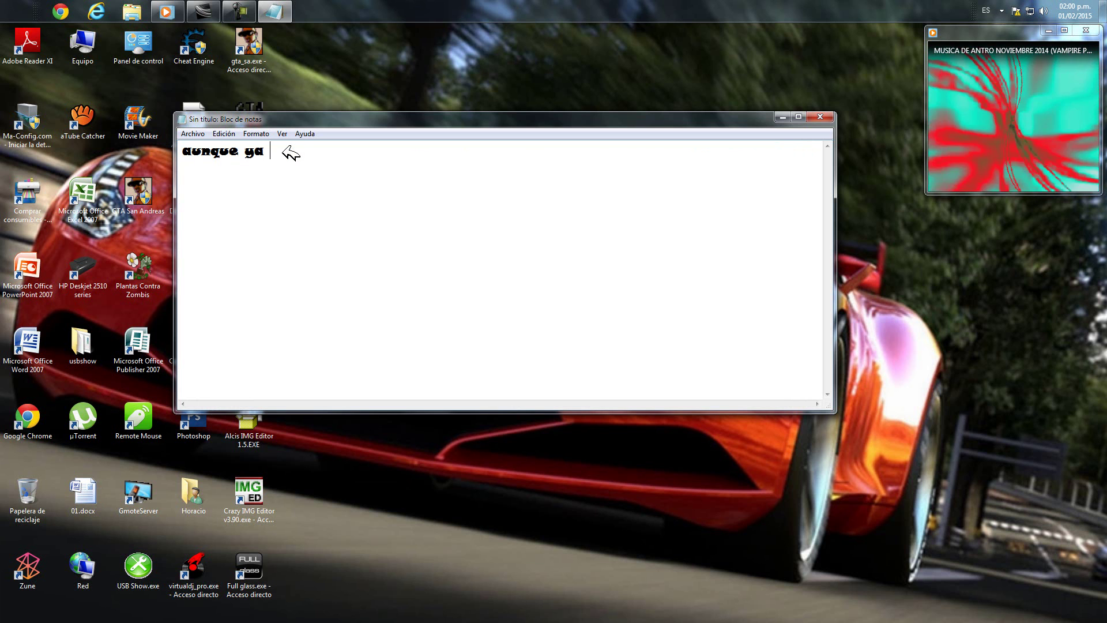
{"action": "type", "text": "ese juego"}
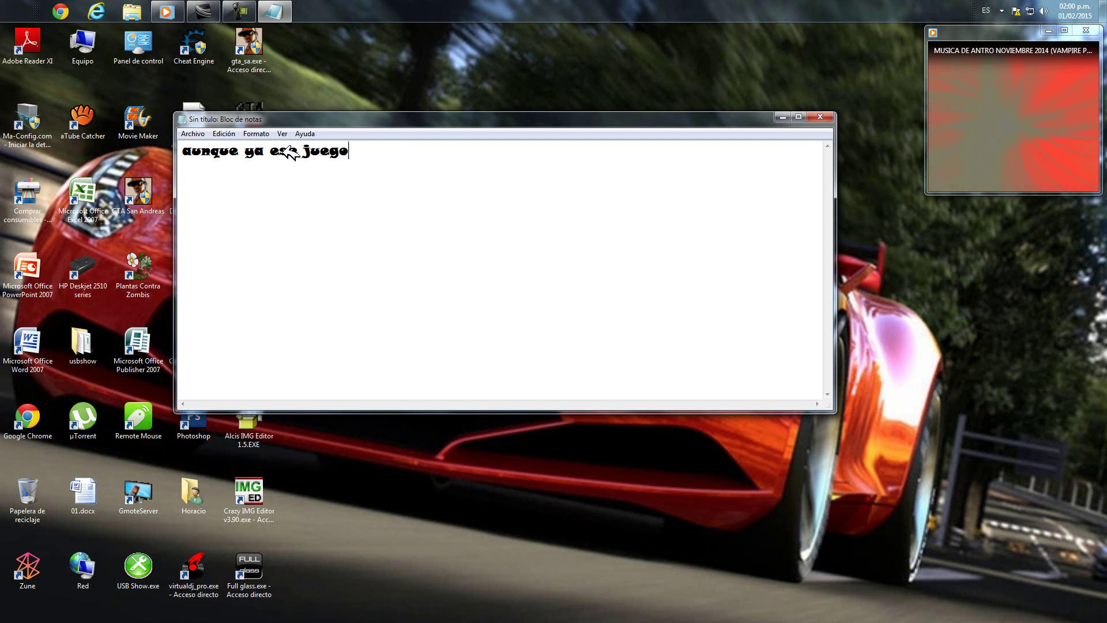
{"action": "type", "text": " es muy"}
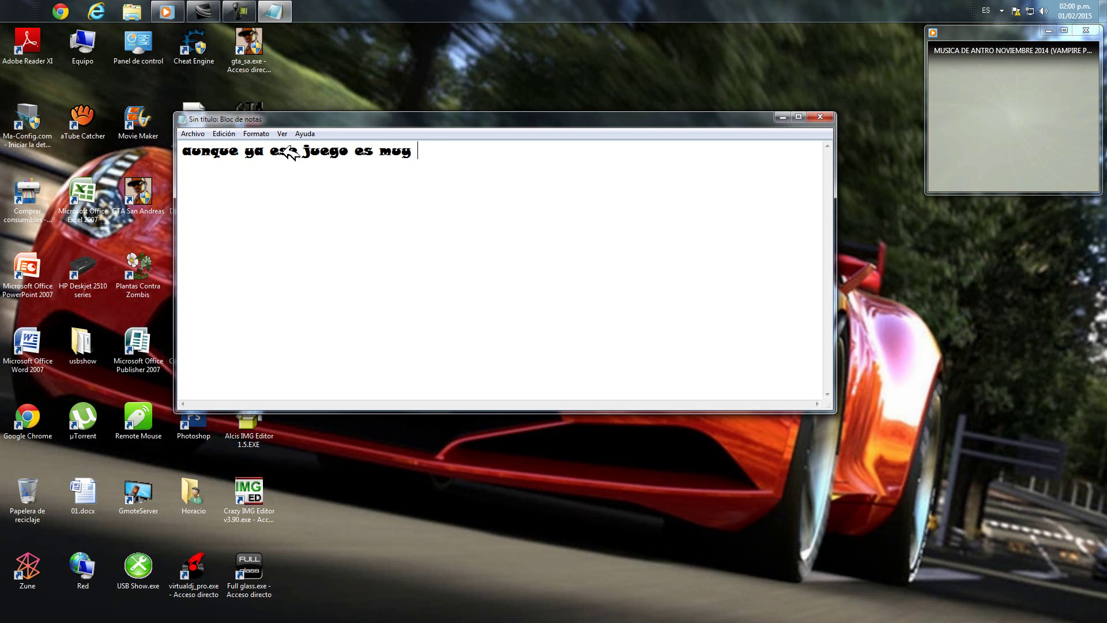
{"action": "type", "text": " viejo "}
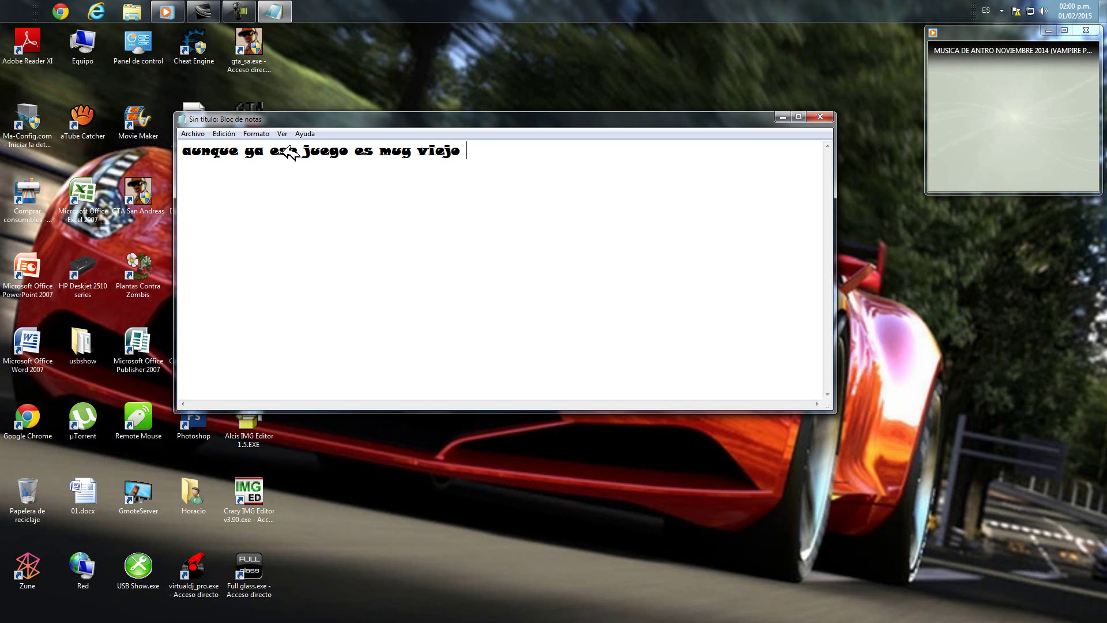
{"action": "type", "text": "pero aun a si sigue siendo "}
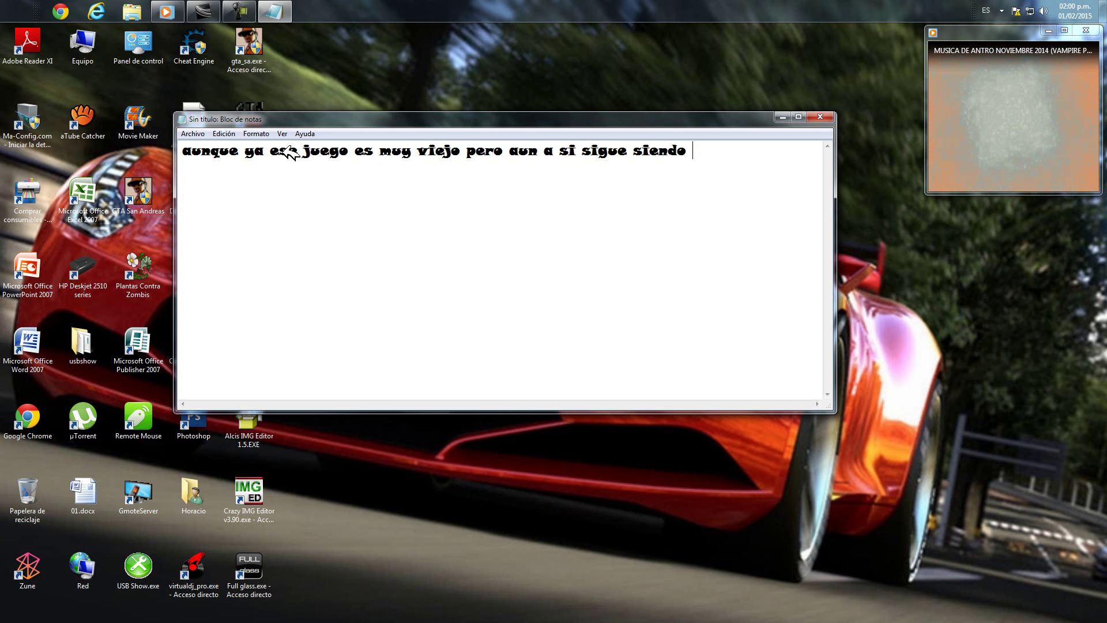
{"action": "type", "text": "chido para algu"}
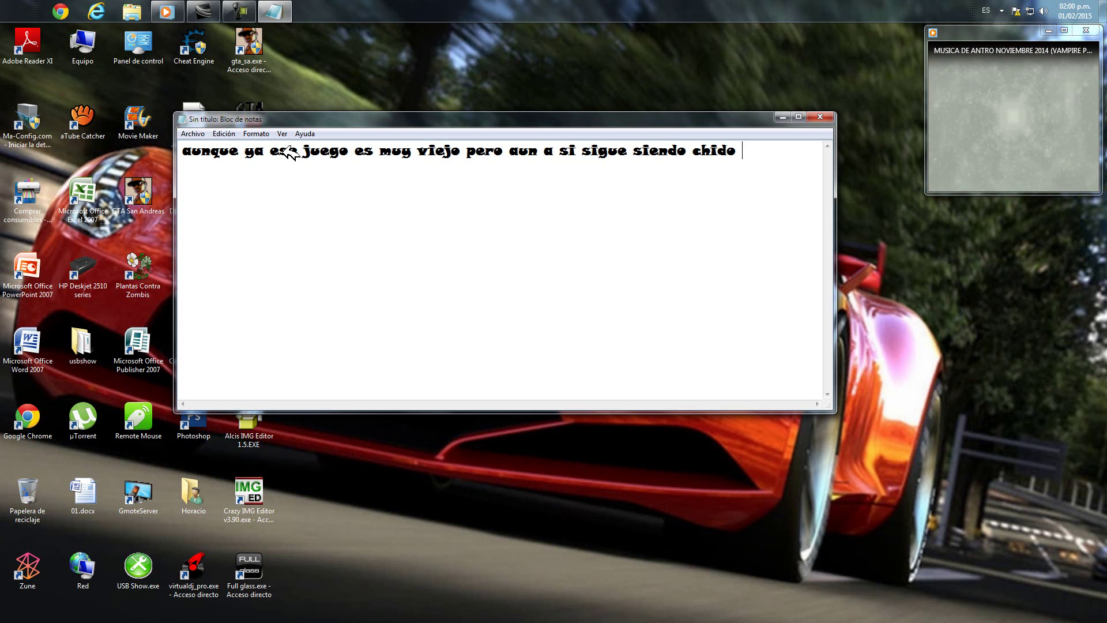
{"action": "type", "text": "nos "}
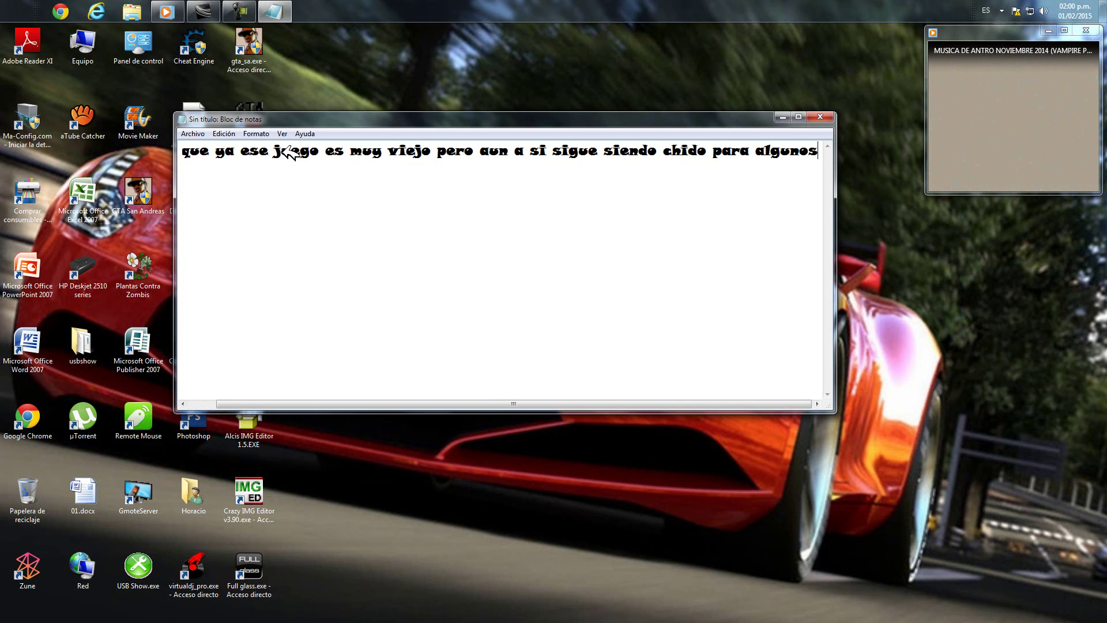
{"action": "type", "text": "..."}
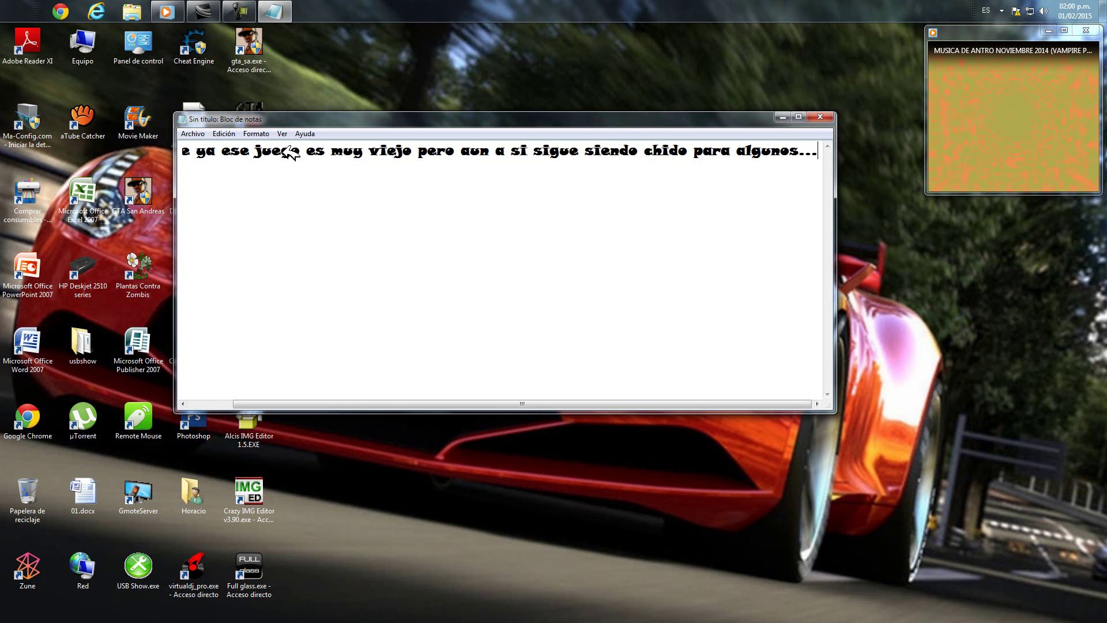
Step: Replace the note text with "bueno hablo del problema de que a veces quieren modificar algunas cosas"
{"action": "key", "text": "ctrl+a"}
{"action": "key", "text": "BackSpace"}
{"action": "type", "text": "bueno hab"}
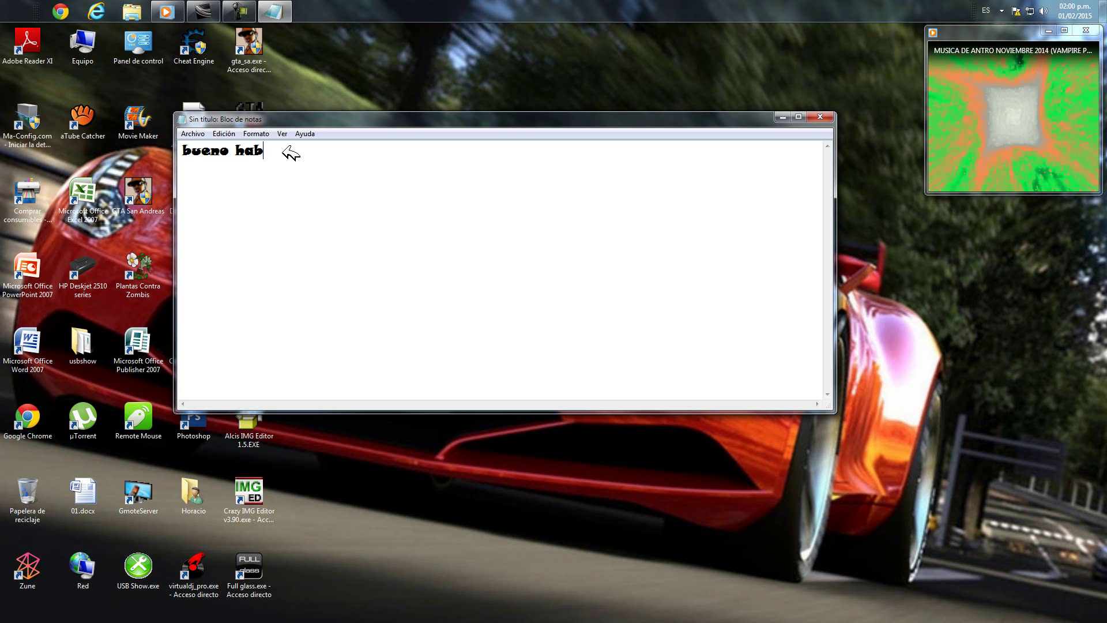
{"action": "type", "text": "lo del "}
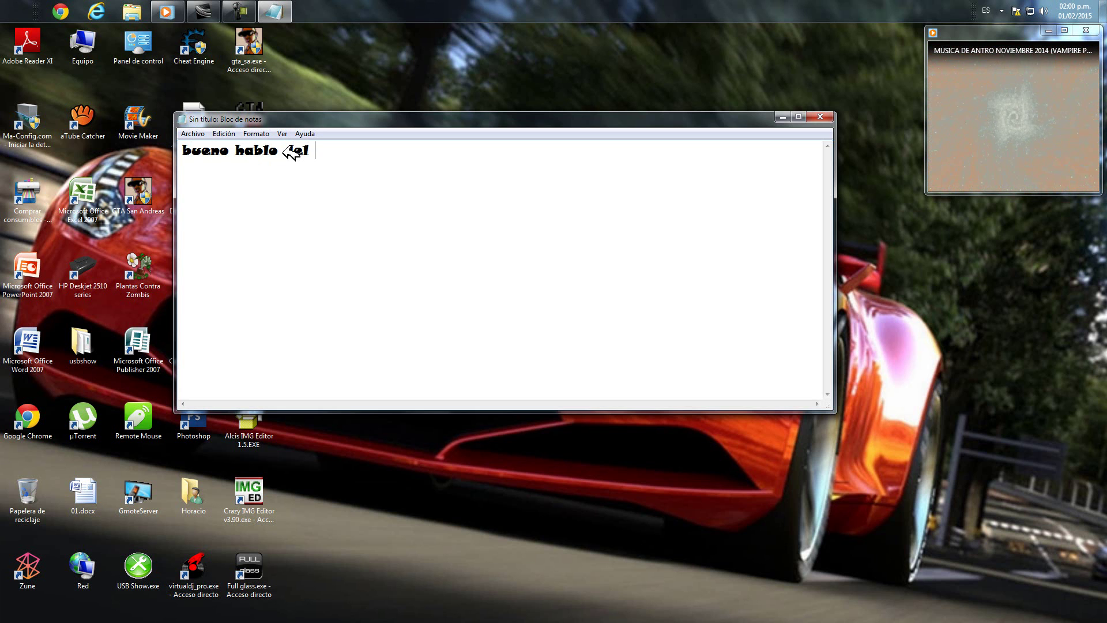
{"action": "type", "text": "proble"}
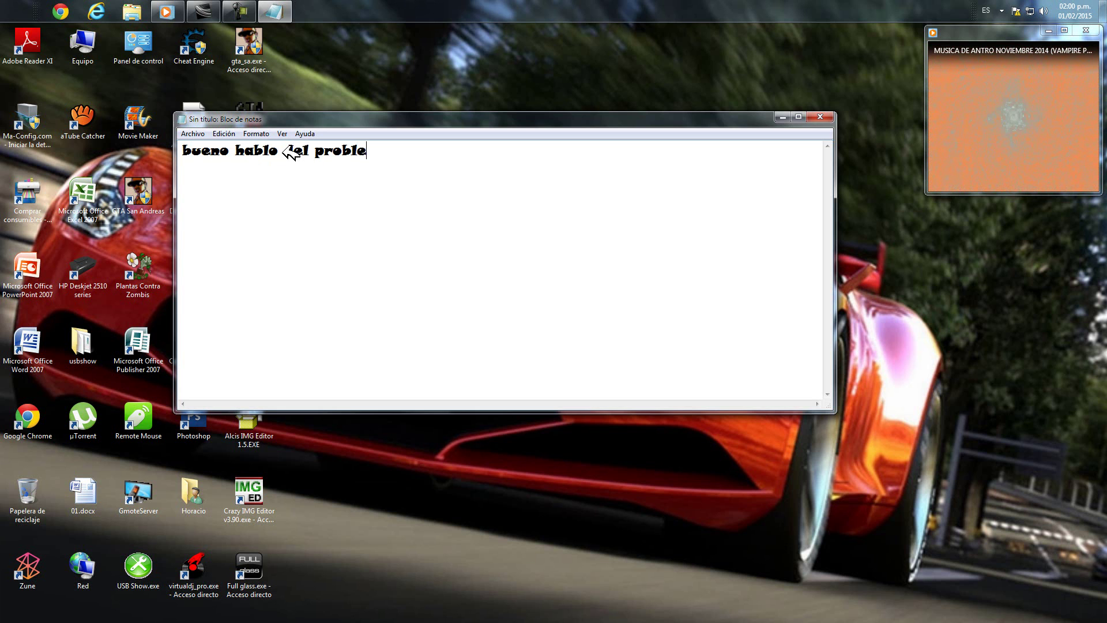
{"action": "type", "text": "ma de qu"}
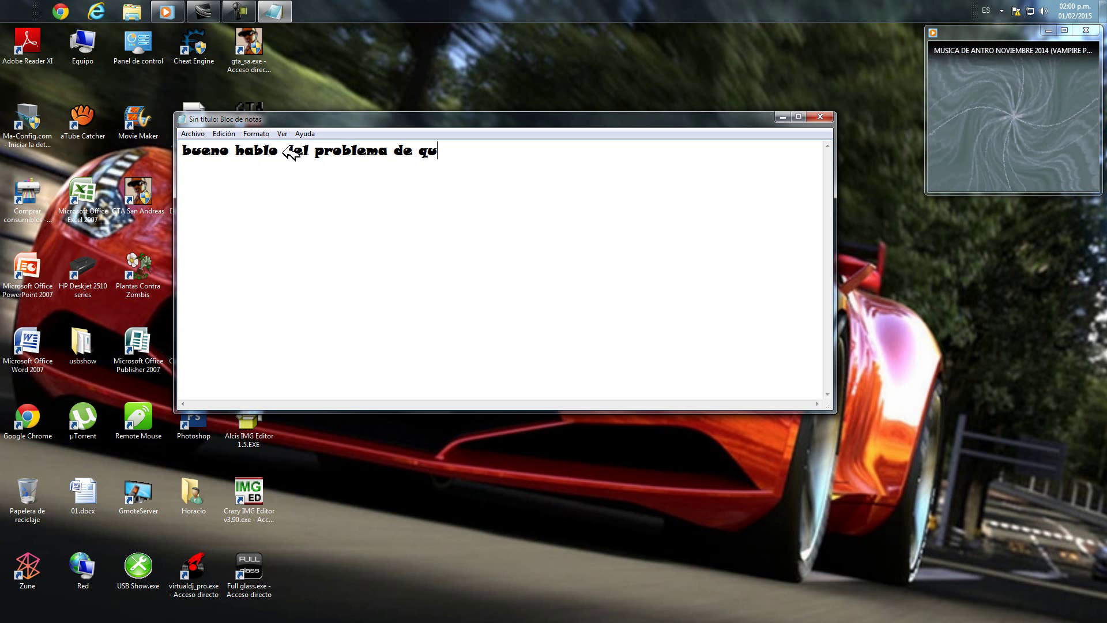
{"action": "type", "text": "e a veces qu"}
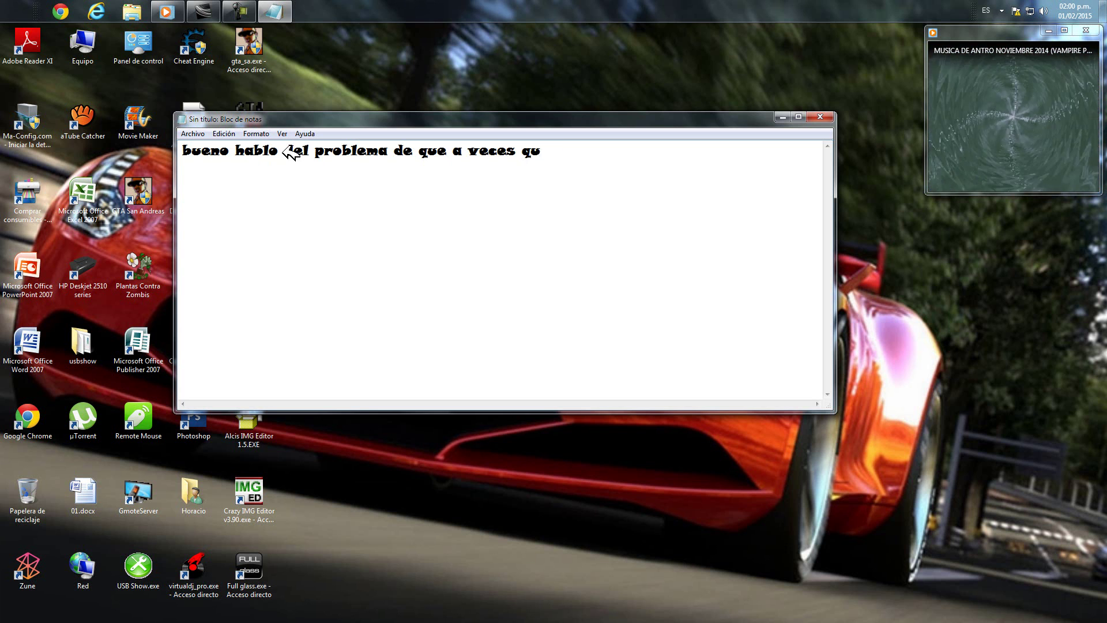
{"action": "type", "text": "ieren modif"}
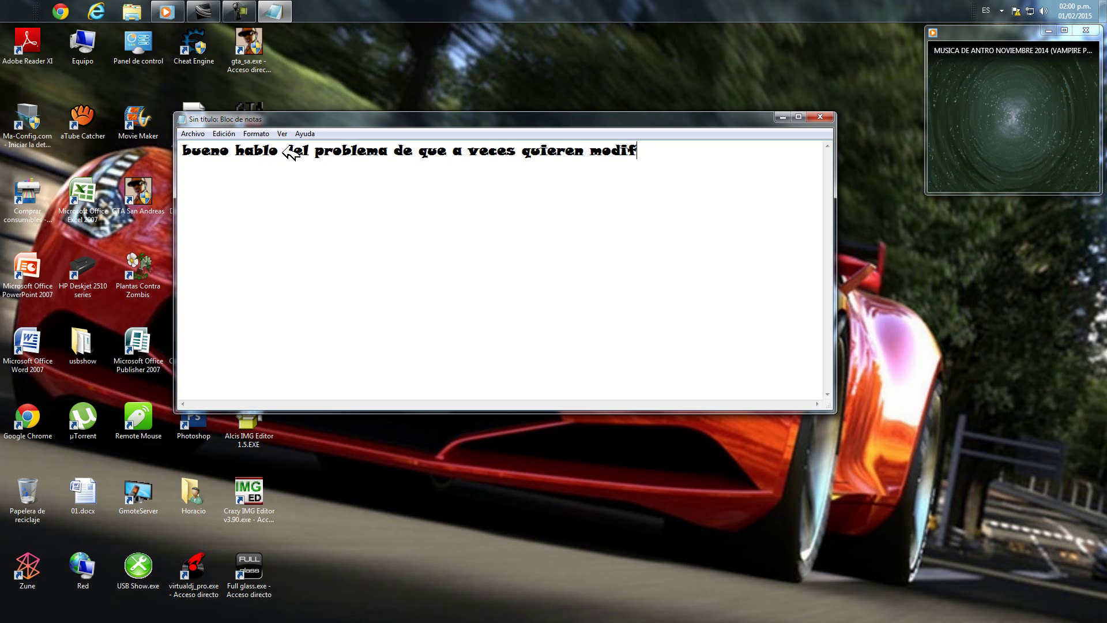
{"action": "type", "text": "icar alf"}
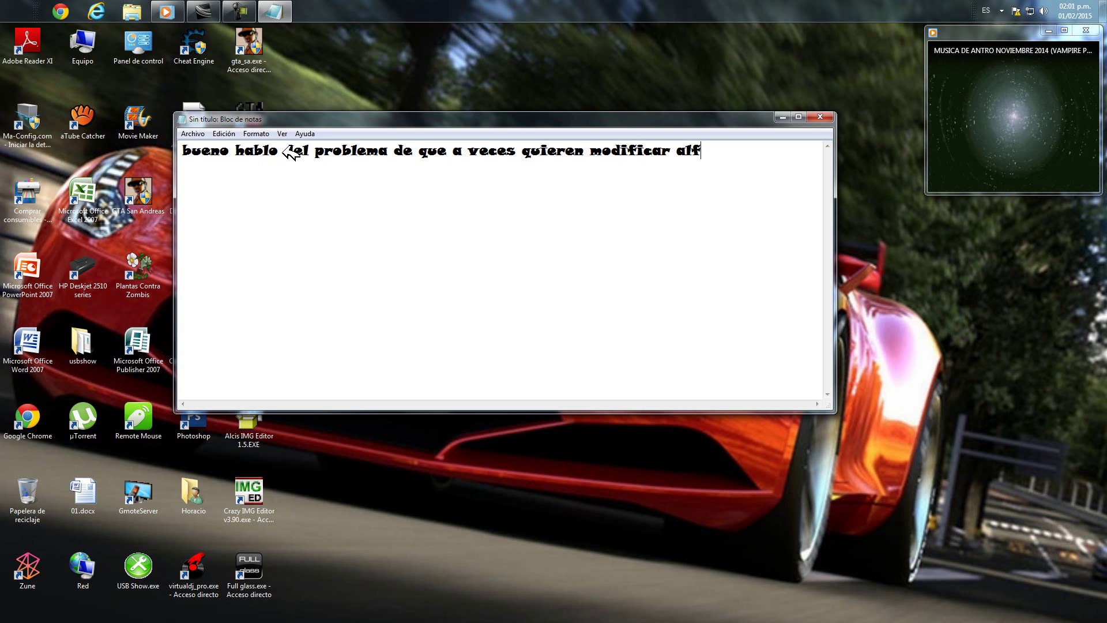
{"action": "type", "text": "g"}
{"action": "key", "text": "BackSpace"}
{"action": "key", "text": "BackSpace"}
{"action": "type", "text": "gunas cosas "}
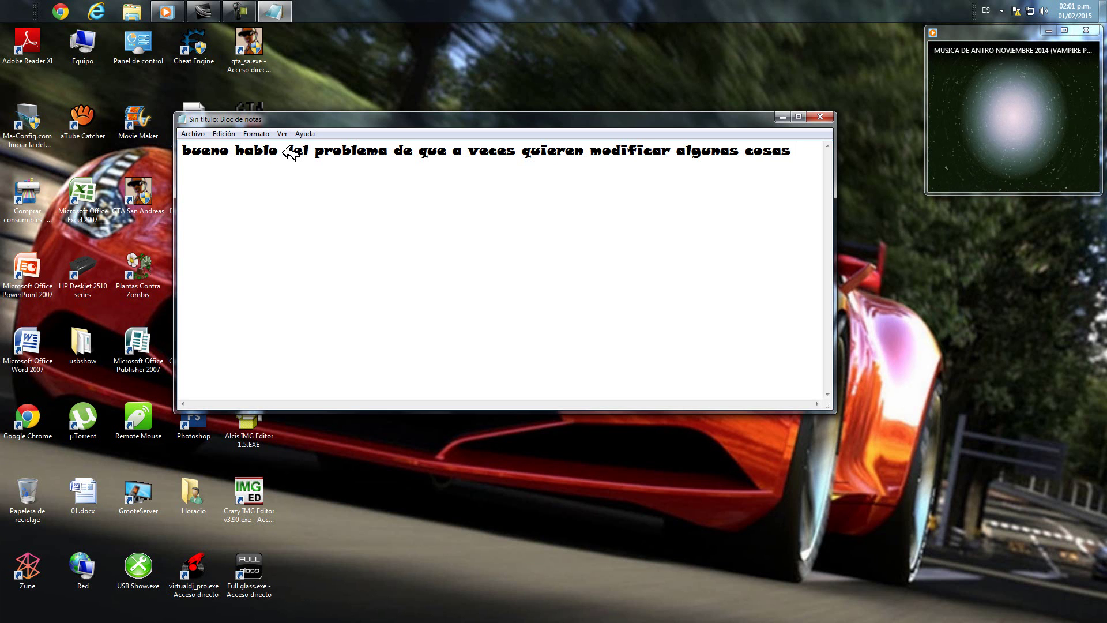
Step: Continue the line about modifying things with "como por ejemplo poner calles nuevas, autos nuevos, etc"
{"action": "type", "text": "como po"}
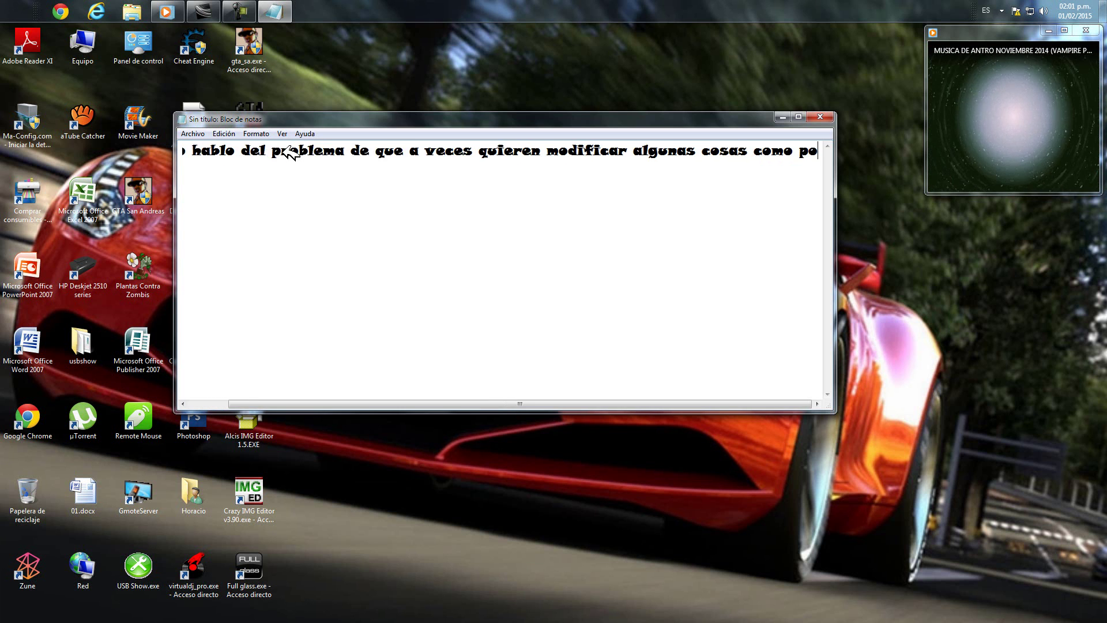
{"action": "type", "text": "r ehjem"}
{"action": "key", "text": "BackSpace"}
{"action": "key", "text": "BackSpace"}
{"action": "key", "text": "BackSpace"}
{"action": "key", "text": "BackSpace"}
{"action": "type", "text": "je"}
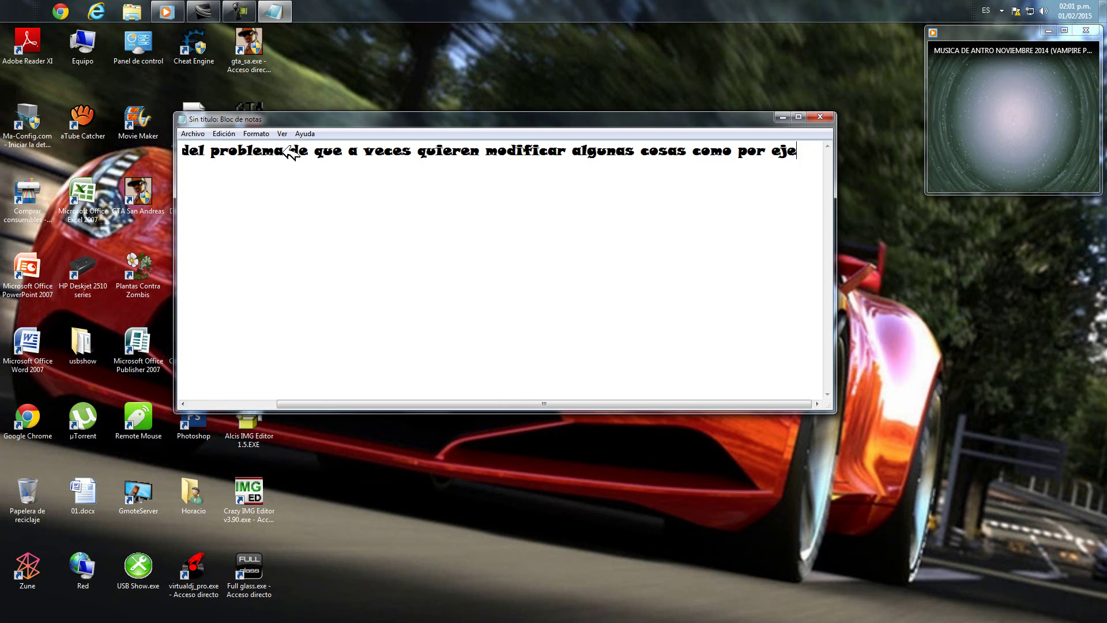
{"action": "type", "text": "mplo "}
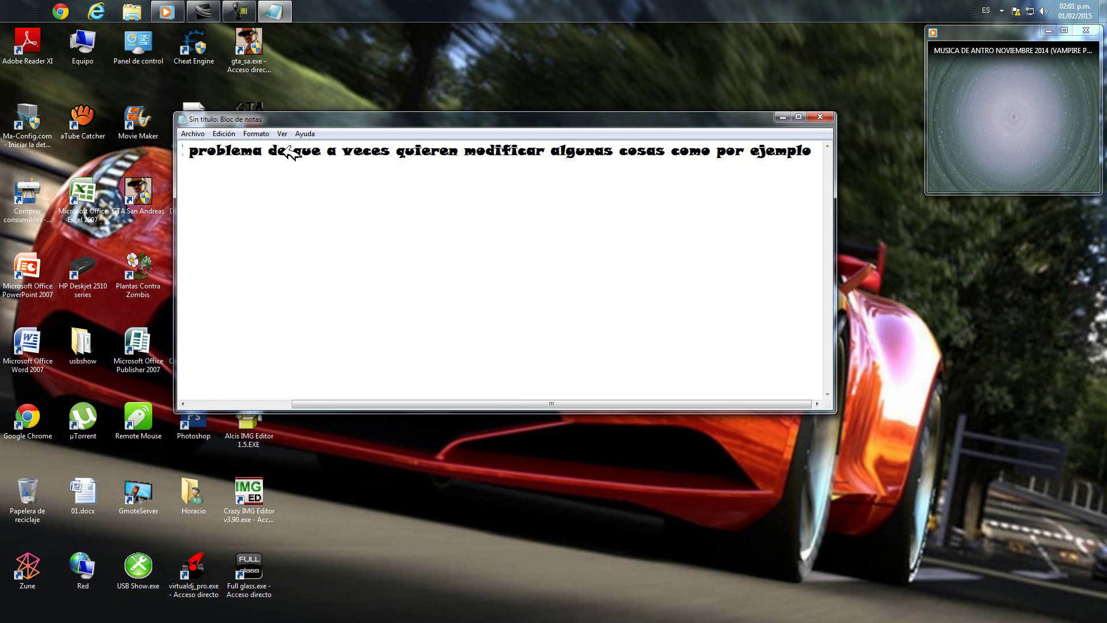
{"action": "type", "text": "pone"}
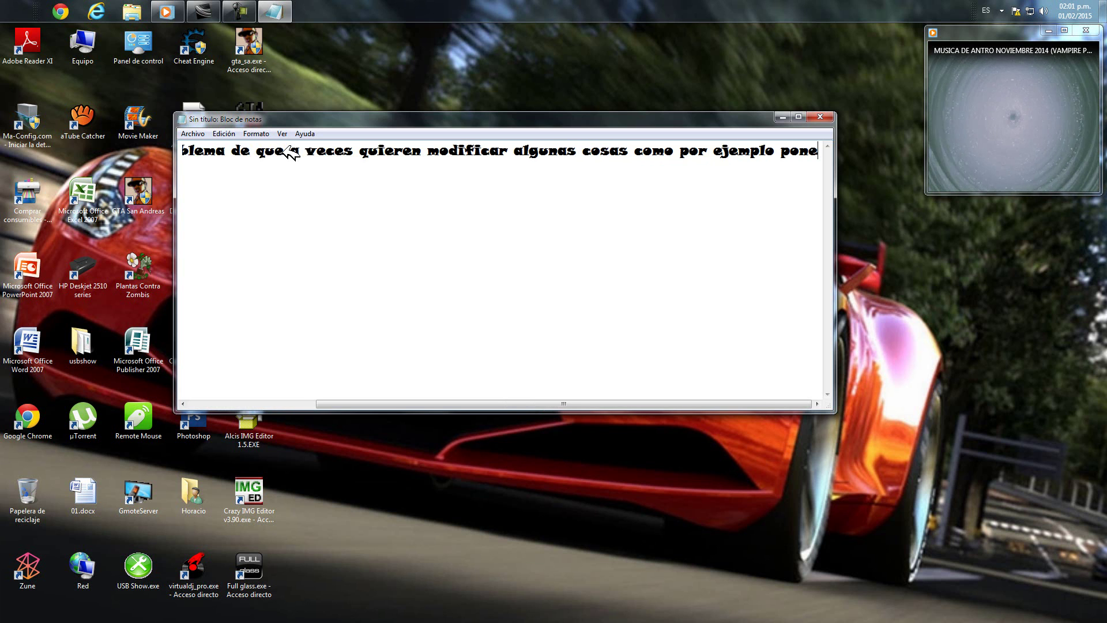
{"action": "type", "text": "r calles nue"}
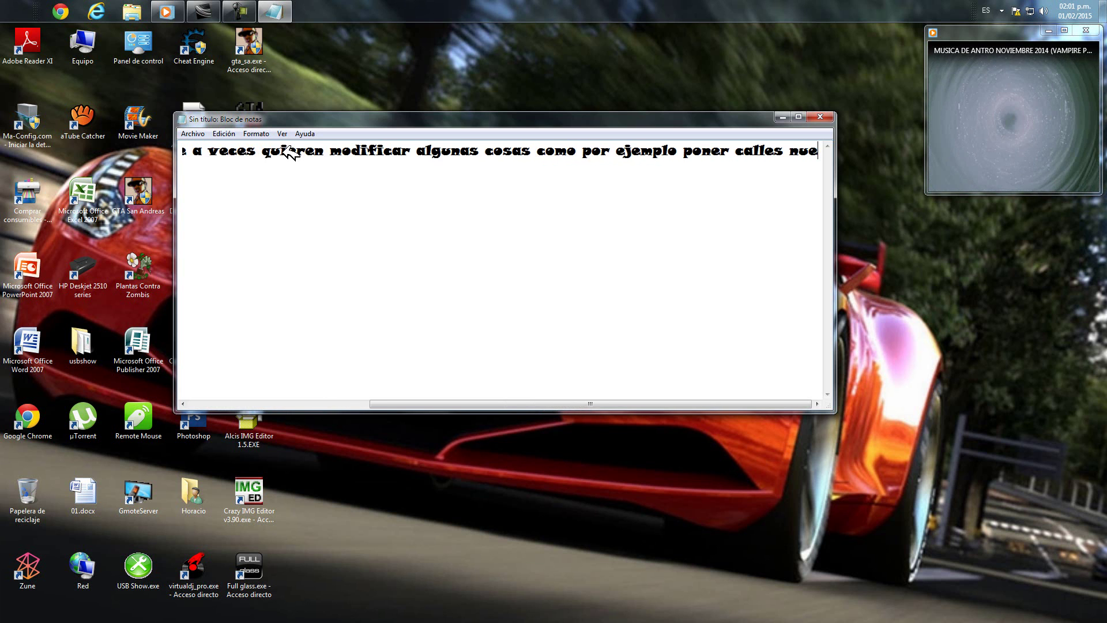
{"action": "type", "text": "vas, au"}
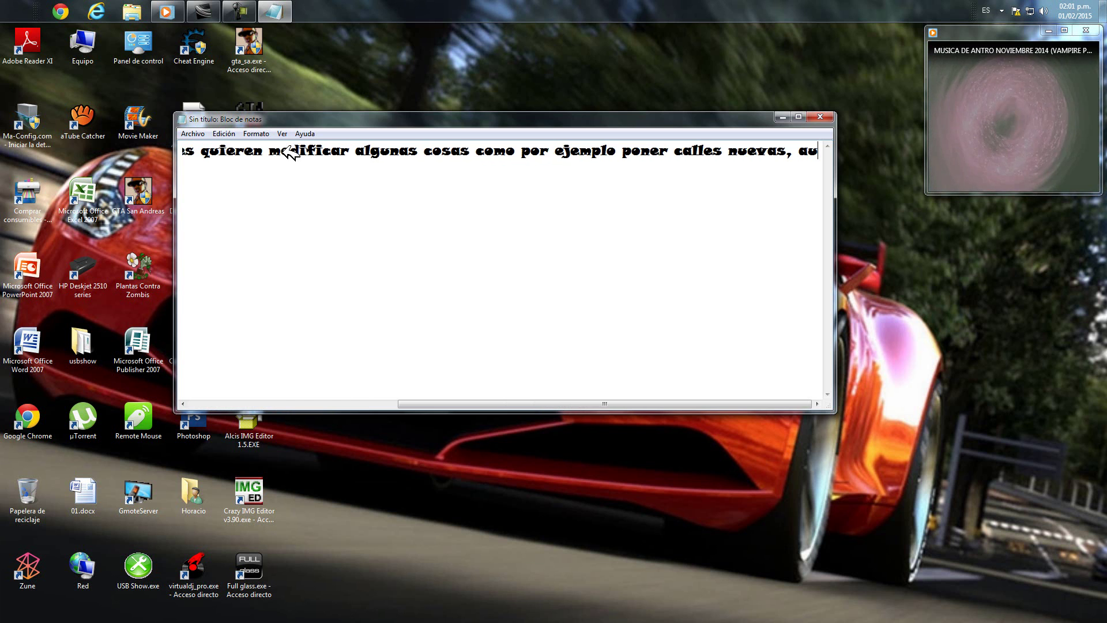
{"action": "type", "text": "tos nuevos "}
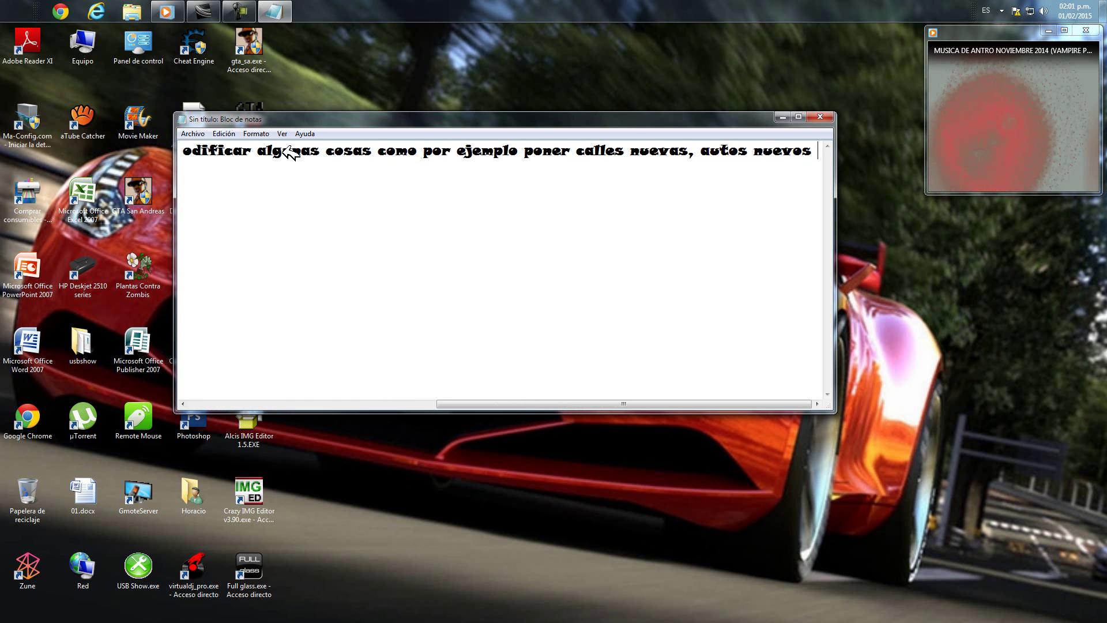
{"action": "type", "text": ", etc"}
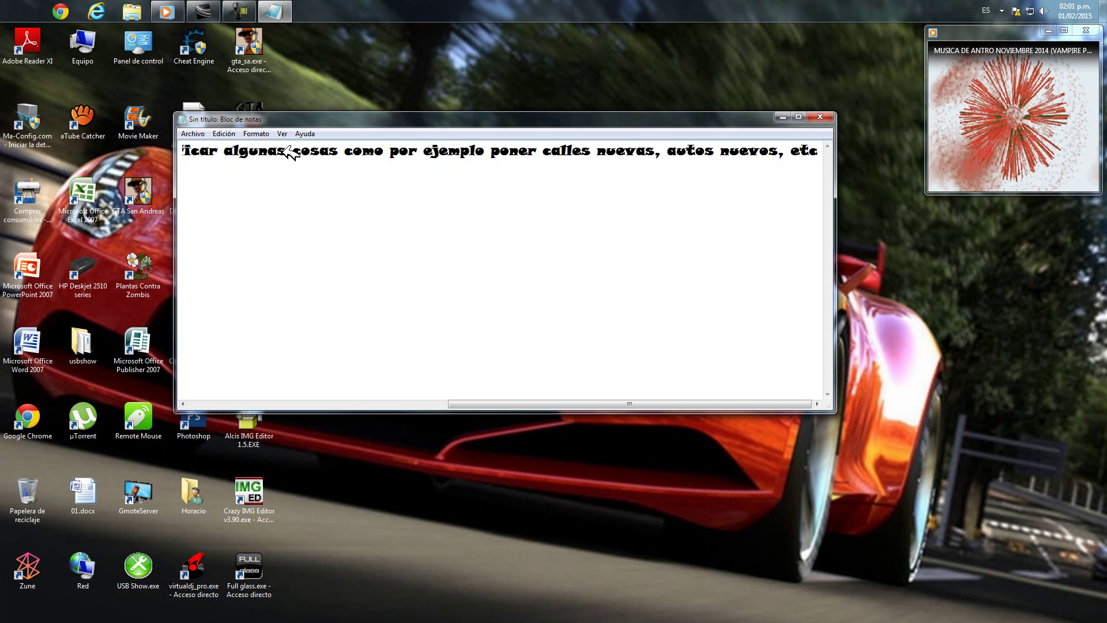
Step: Replace the note text with "pero no pueden entonces yo tambien tenia ese detalle que es este..."
{"action": "key", "text": "ctrl+a"}
{"action": "key", "text": "BackSpace"}
{"action": "type", "text": "pero no p"}
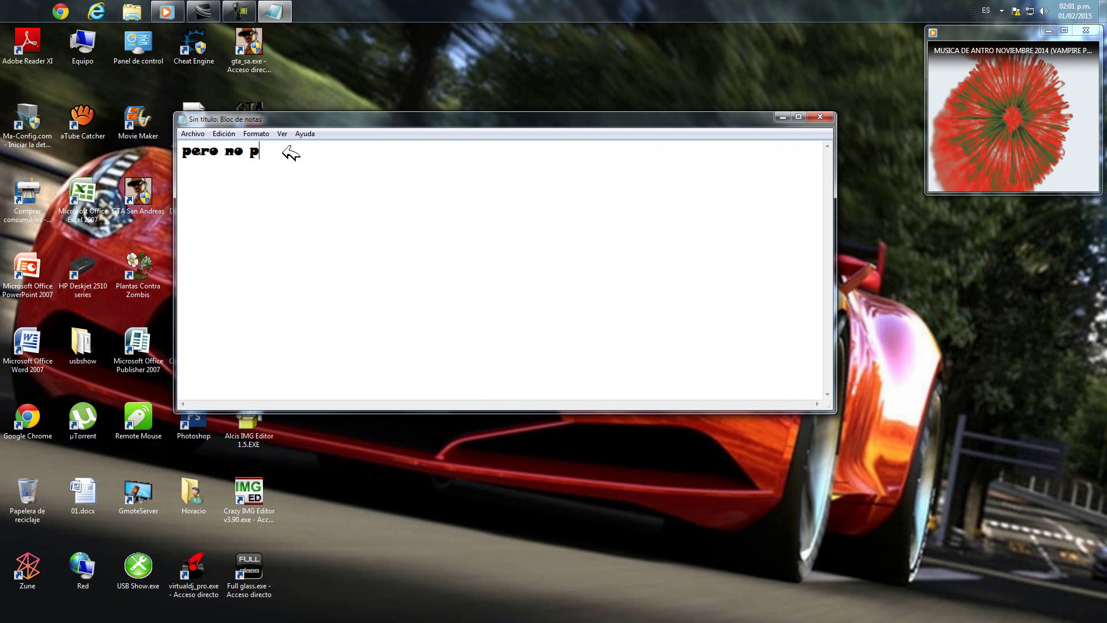
{"action": "type", "text": "ueden"}
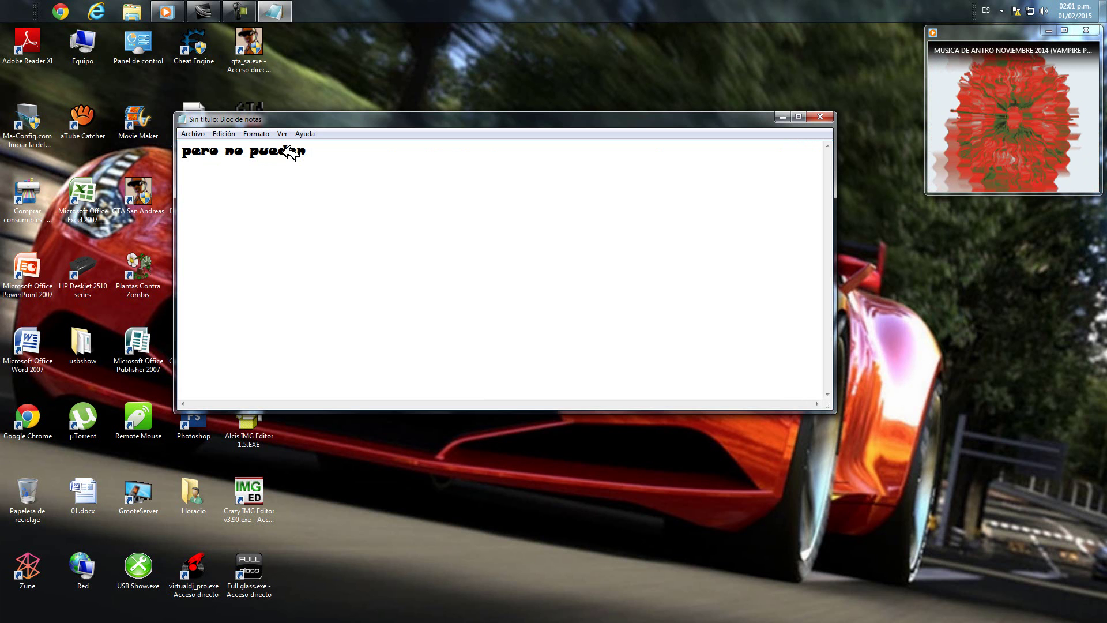
{"action": "type", "text": "entonces"}
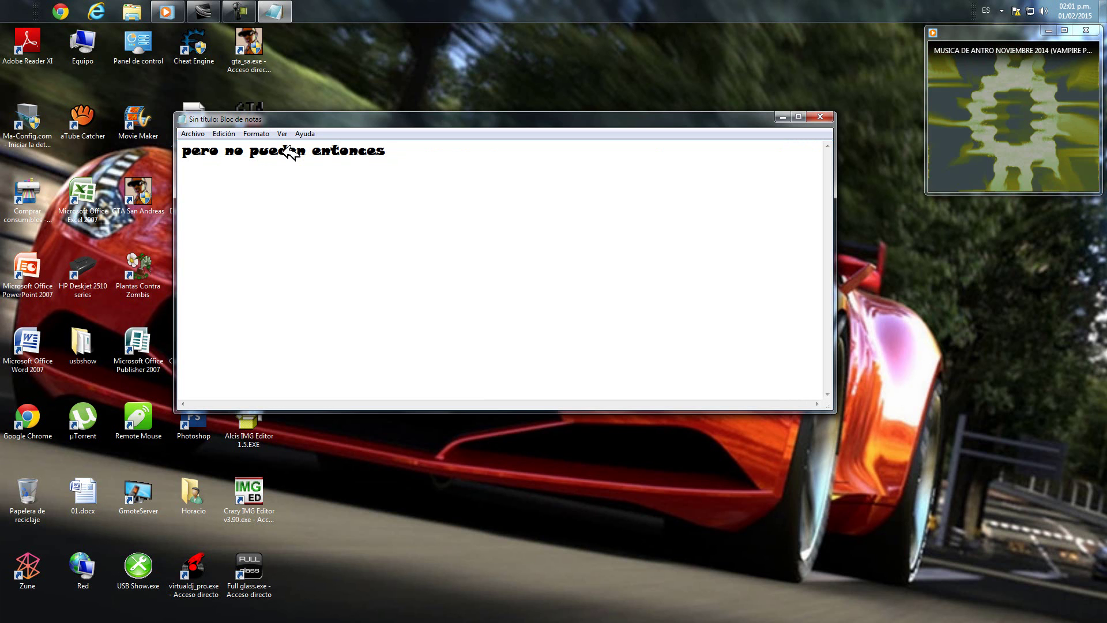
{"action": "type", "text": " yo tamb"}
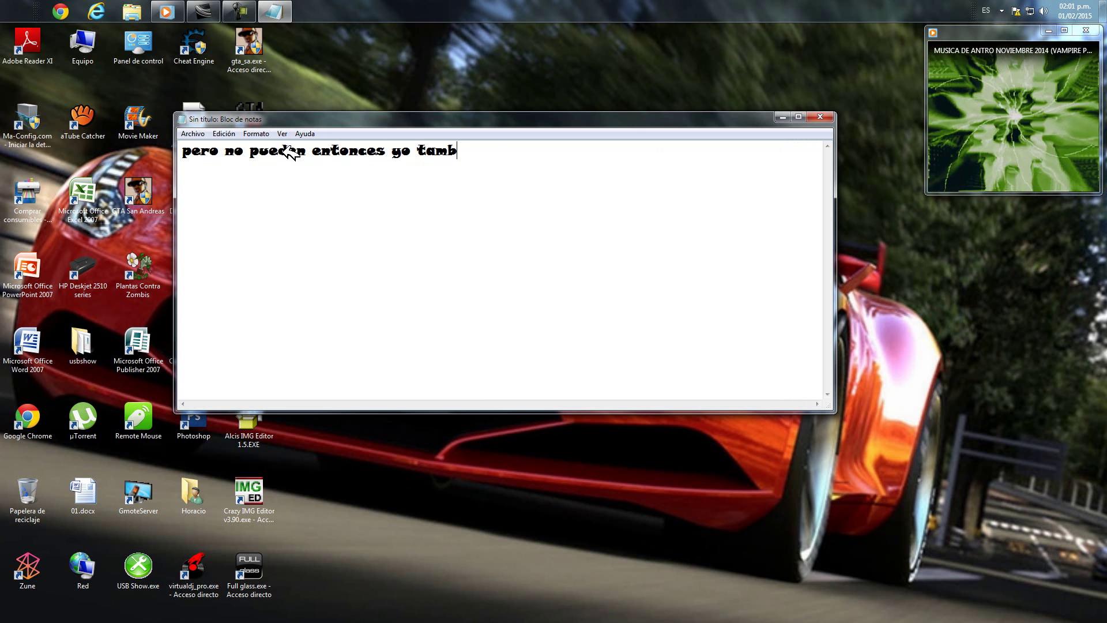
{"action": "type", "text": "ien tenia es"}
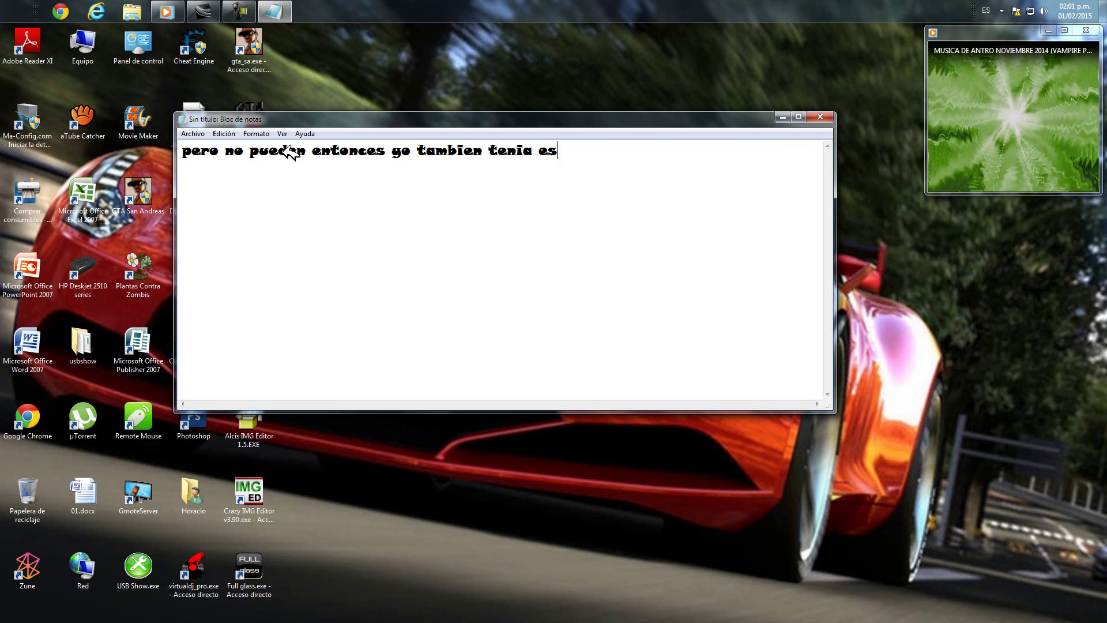
{"action": "type", "text": "e detalle "}
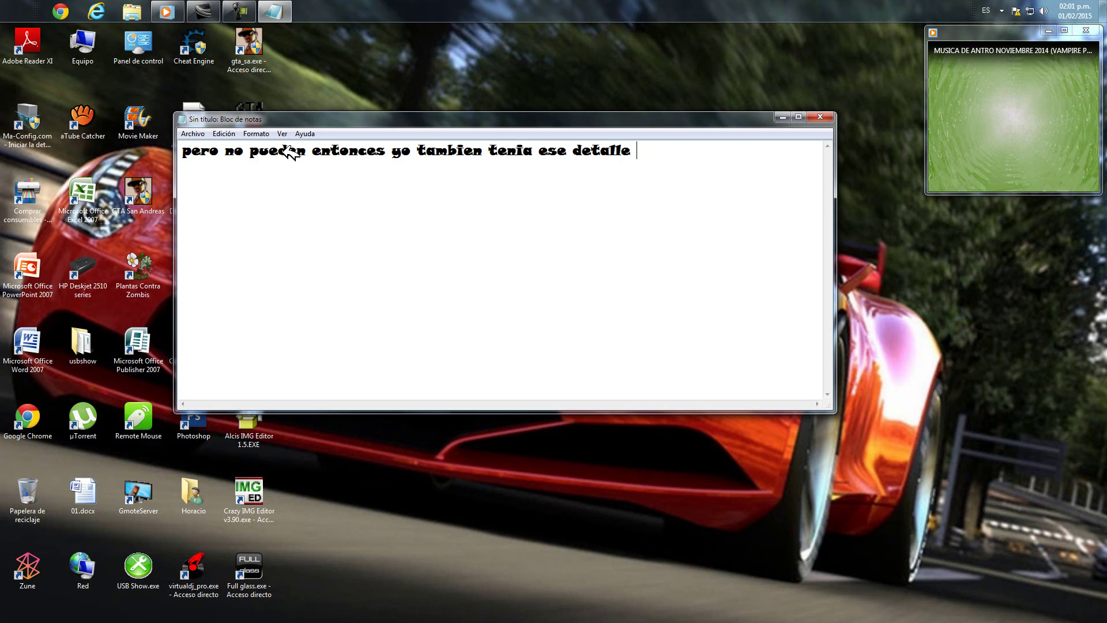
{"action": "type", "text": "que es este"}
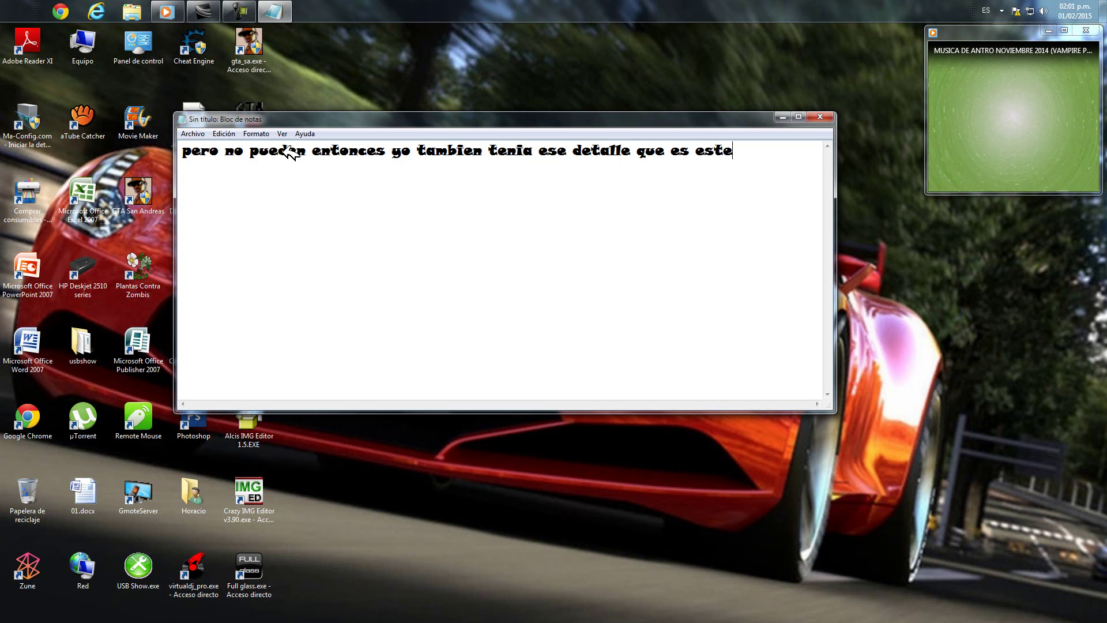
{"action": "type", "text": "..."}
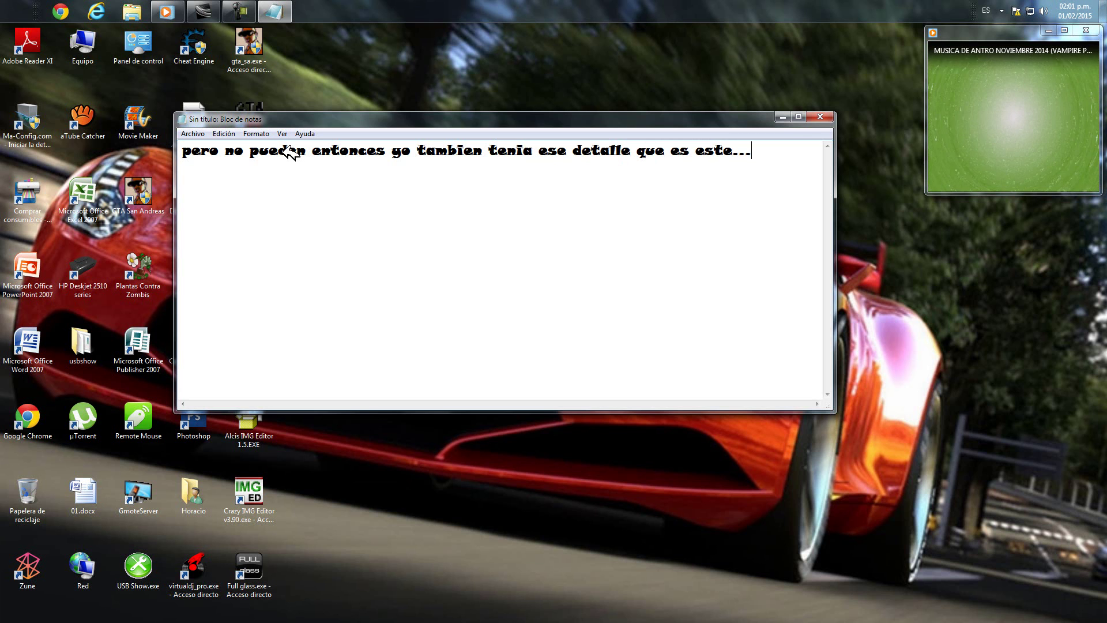
Step: Minimize the note window and launch Alci's IMG Editor 1.5 from the desktop, moving its extraction window out of the way
{"action": "left_click", "coordinate": [782, 117]}
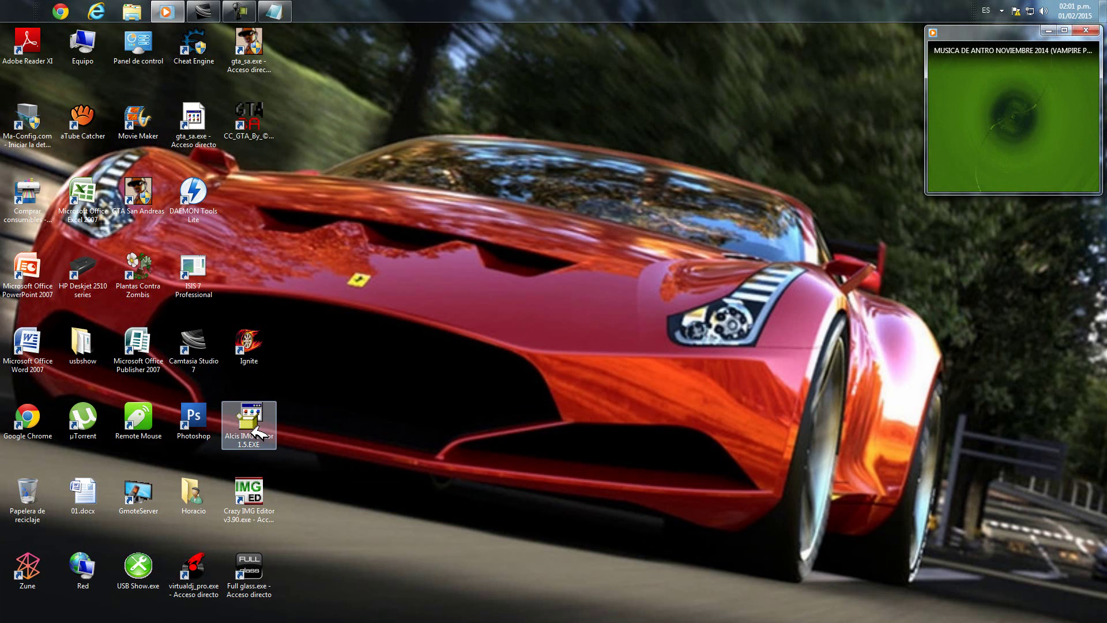
{"action": "left_click", "coordinate": [256, 435]}
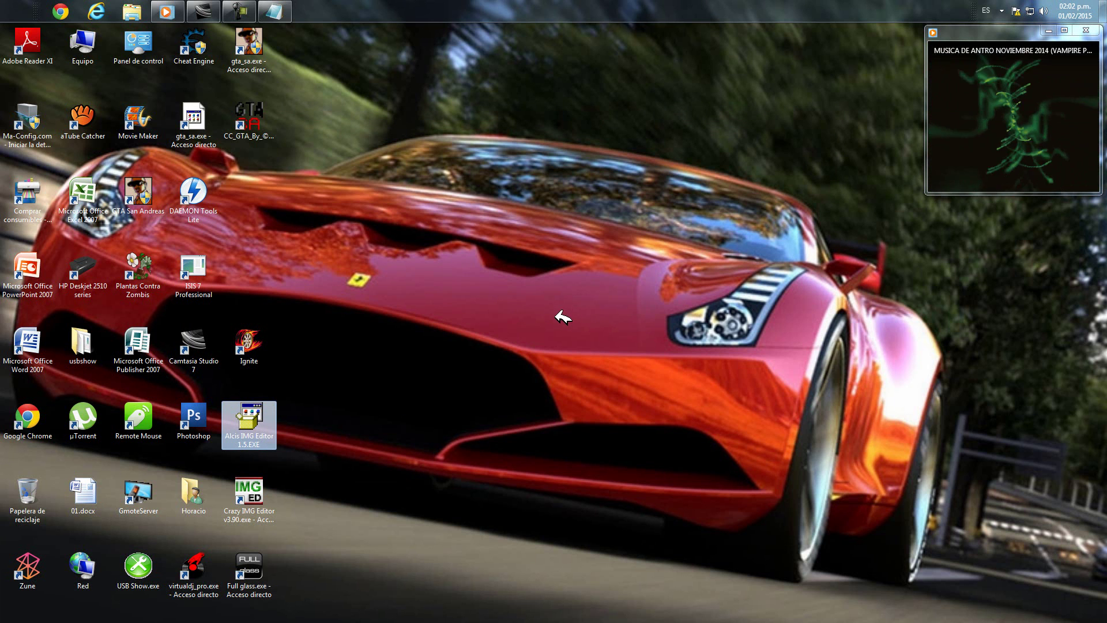
{"action": "key", "text": "Return"}
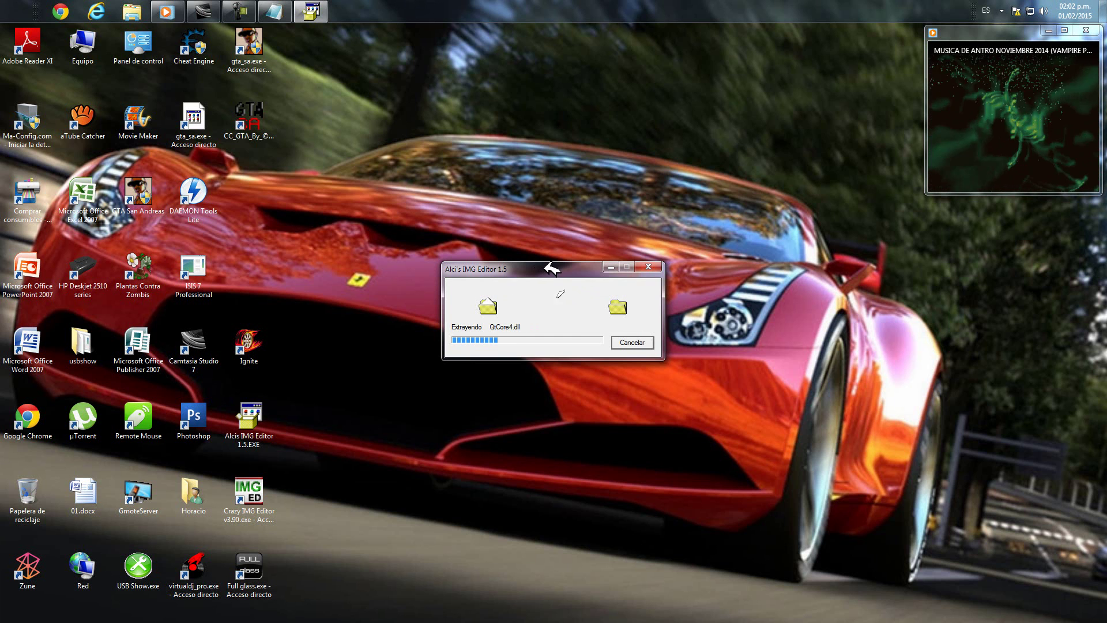
{"action": "left_click_drag", "start_coordinate": [537, 267], "coordinate": [514, 175]}
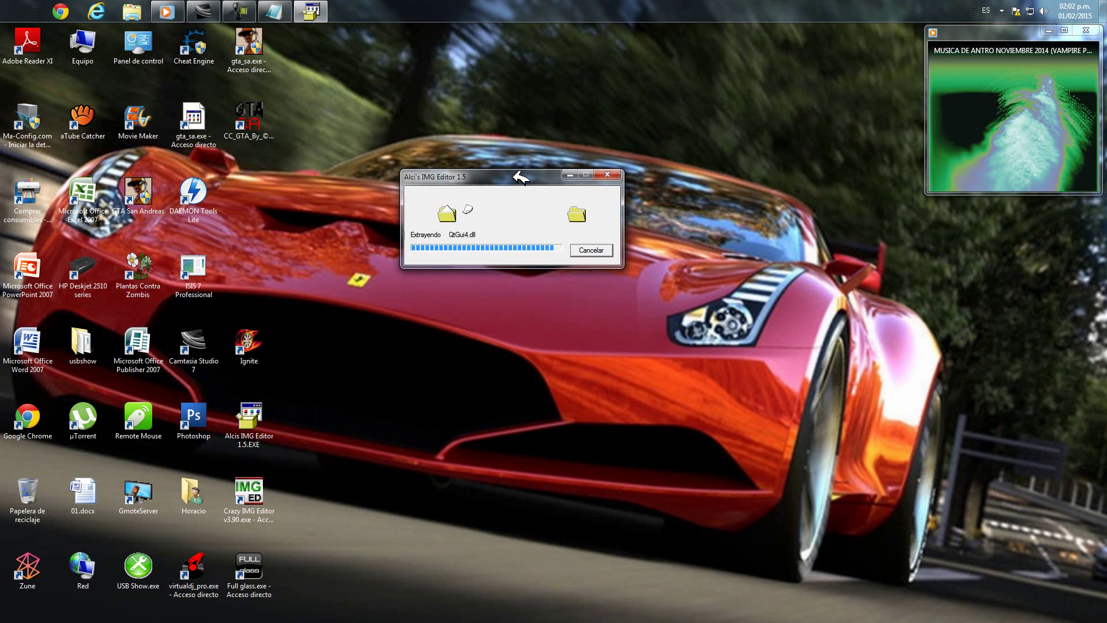
{"action": "left_click_drag", "start_coordinate": [482, 173], "coordinate": [420, 151]}
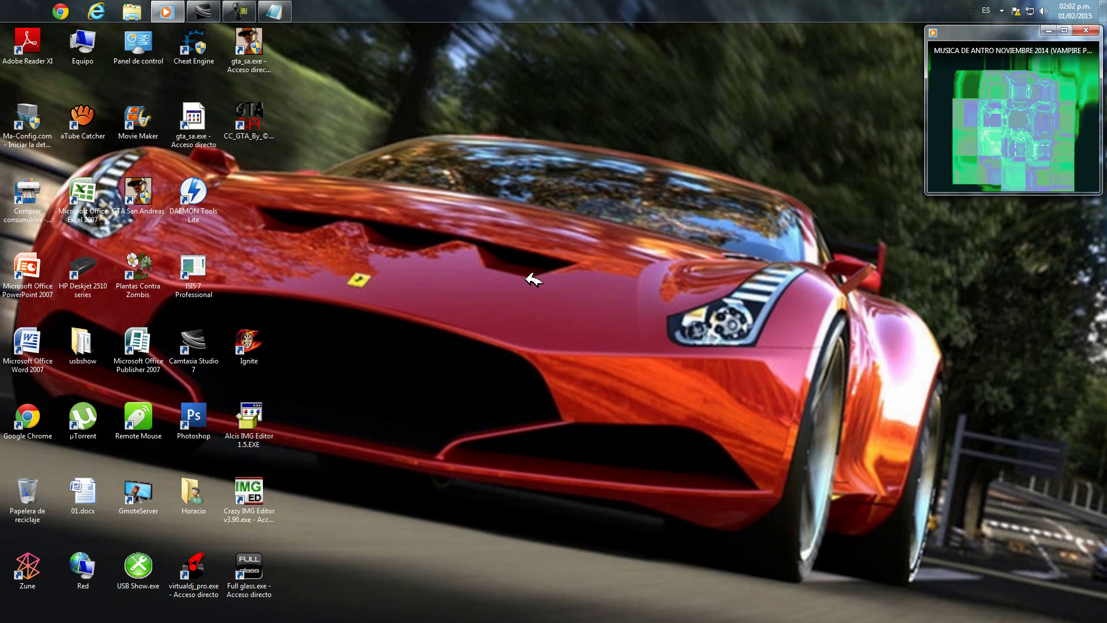
Step: Bring the note back, place it beside the IMG editor and replace its text with "bueno habren su alcis img editor..."
{"action": "mouse_move", "coordinate": [288, 11]}
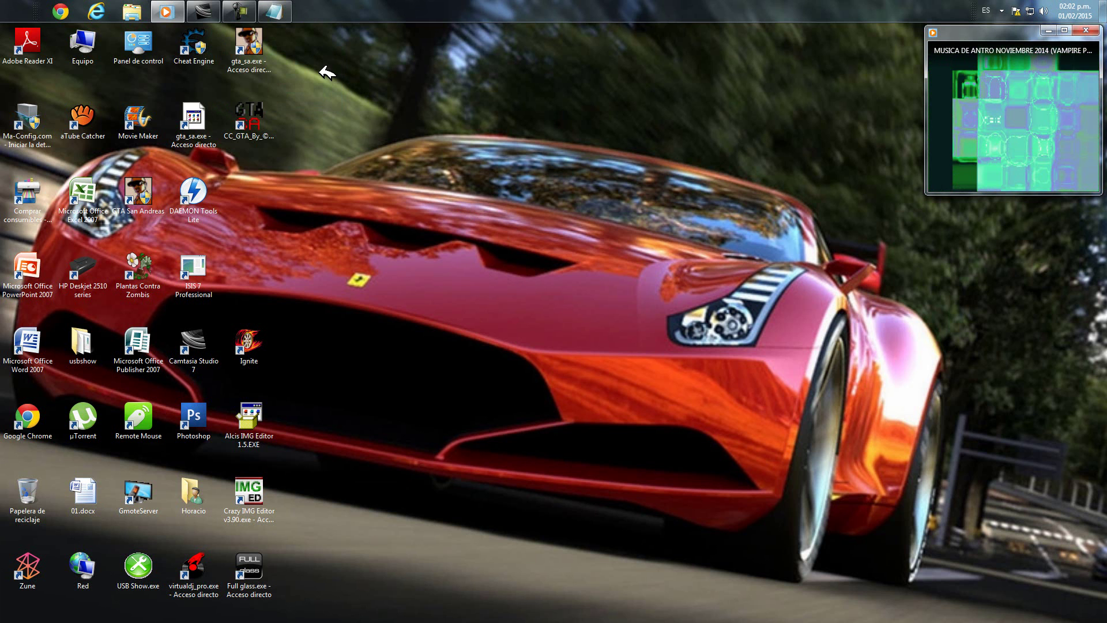
{"action": "left_click", "coordinate": [275, 10]}
{"action": "left_click_drag", "start_coordinate": [454, 118], "coordinate": [581, 319]}
{"action": "left_click_drag", "start_coordinate": [894, 355], "coordinate": [277, 338]}
{"action": "key", "text": "Delete"}
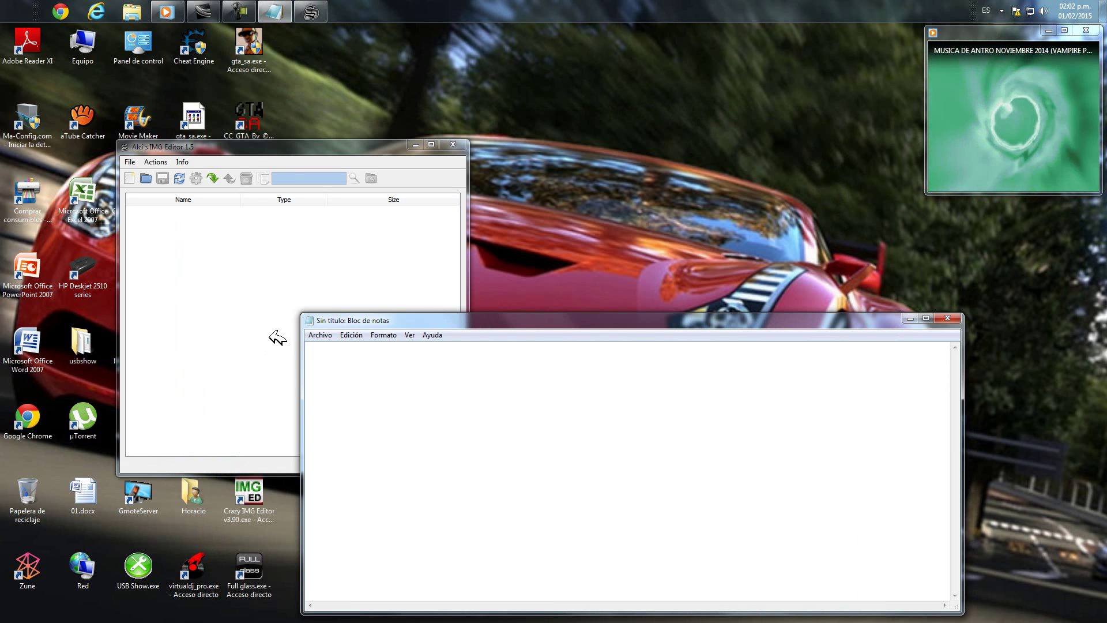
{"action": "type", "text": "bueno habr"}
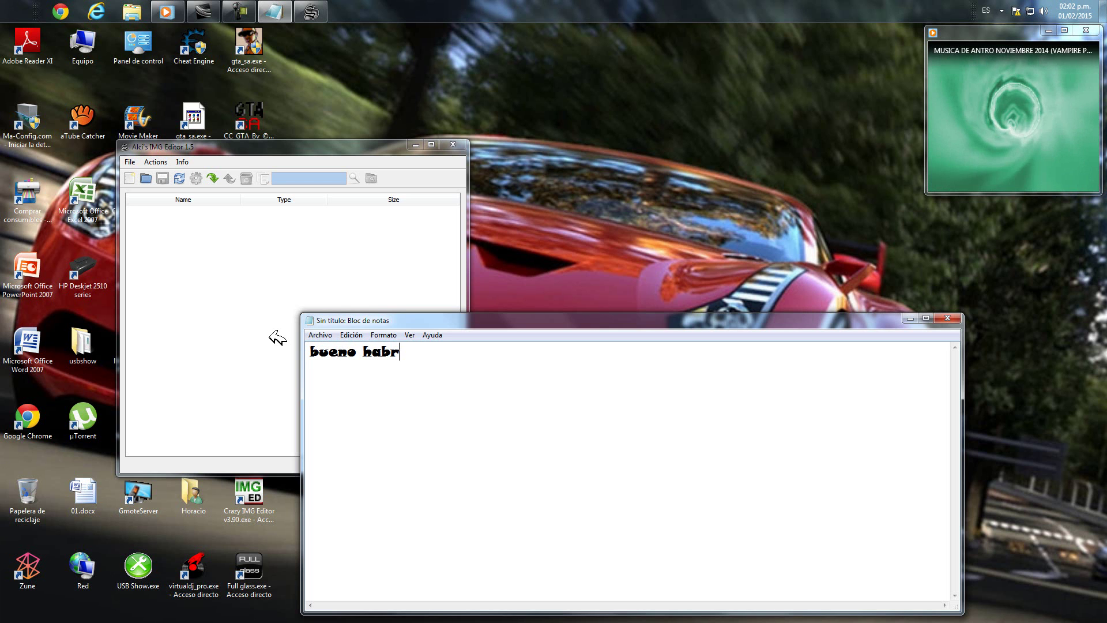
{"action": "type", "text": "en su"}
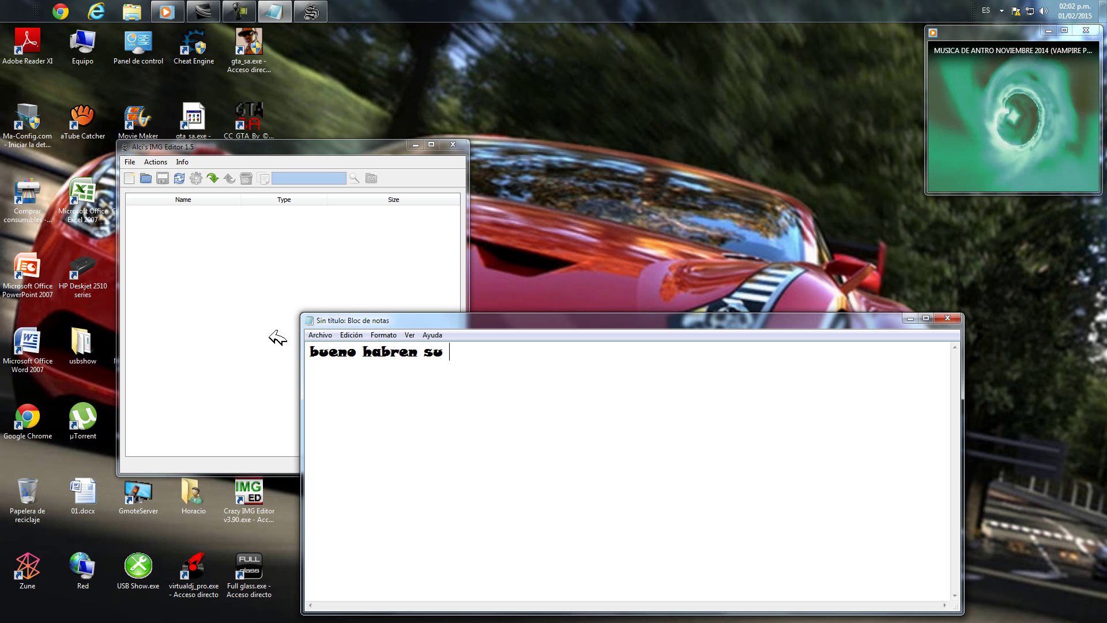
{"action": "type", "text": " alcis "}
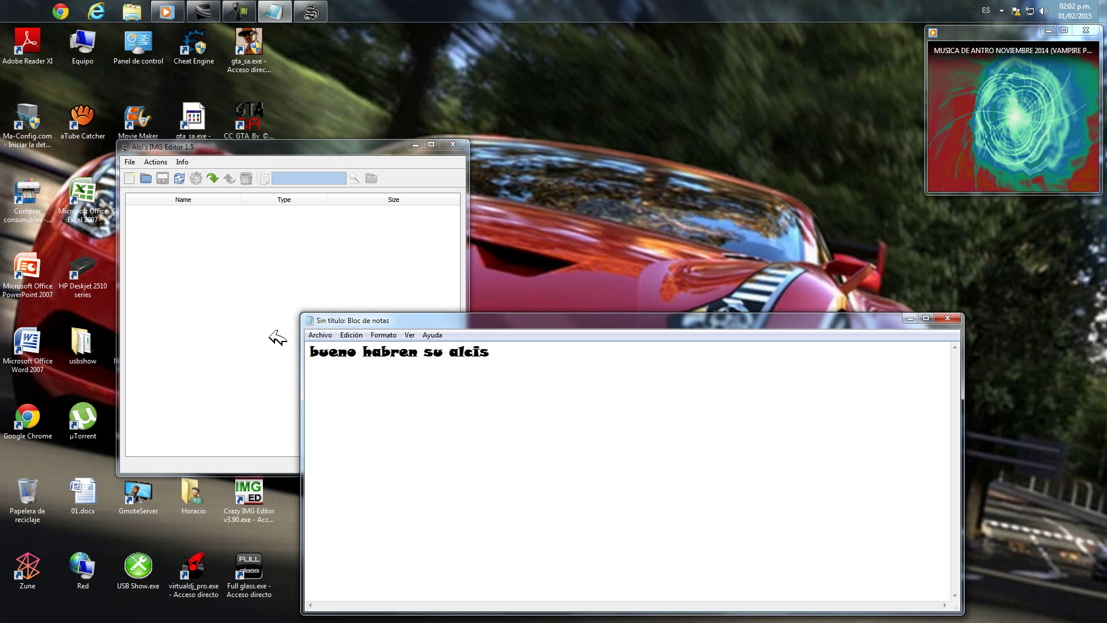
{"action": "type", "text": "img "}
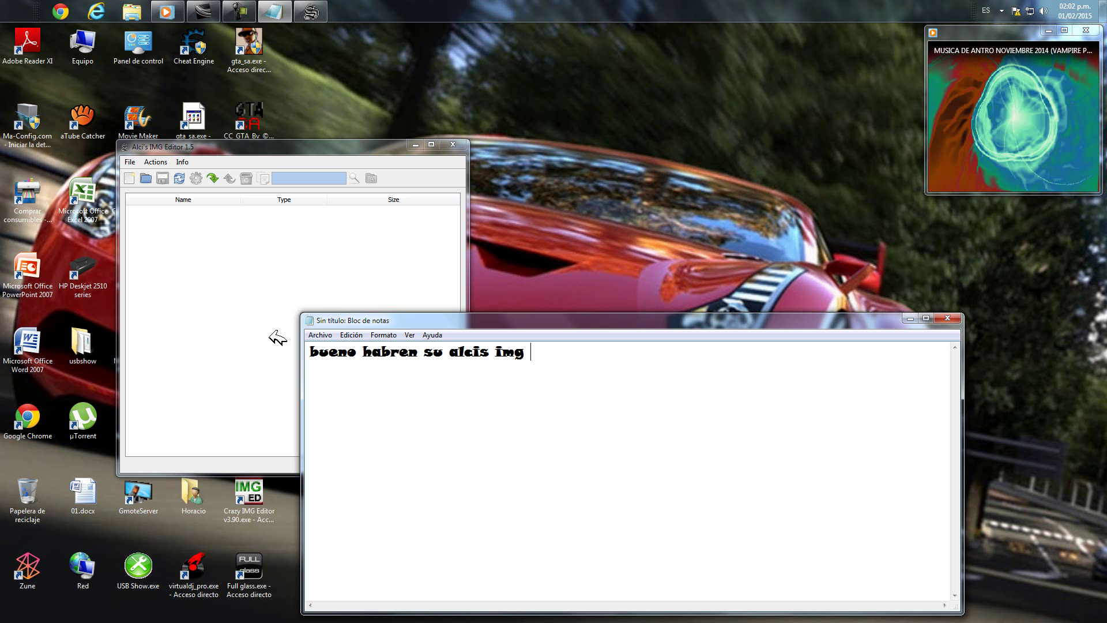
{"action": "type", "text": "editor "}
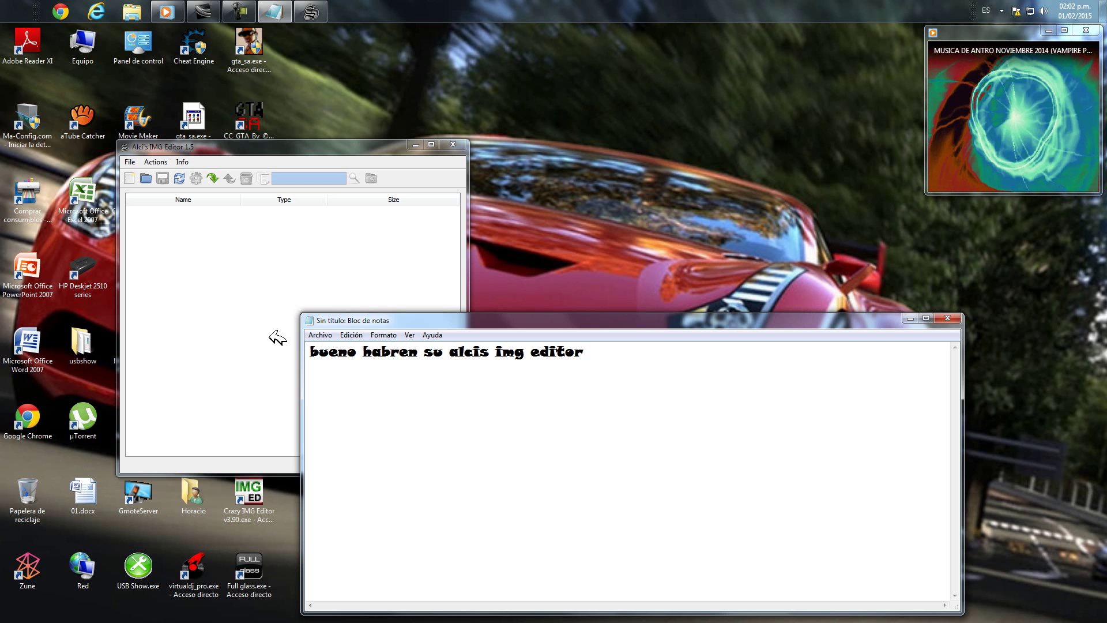
{"action": "type", "text": "..."}
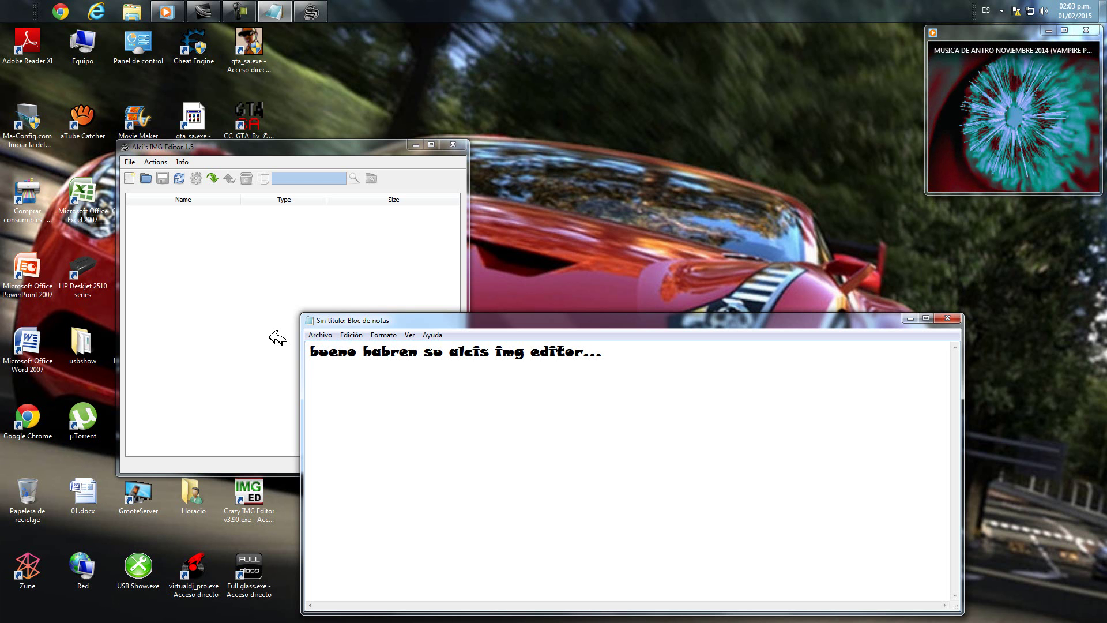
Step: Add a second line to the note reading "y luego se dirigen a al archivo de gta3.img..."
{"action": "type", "text": "y"}
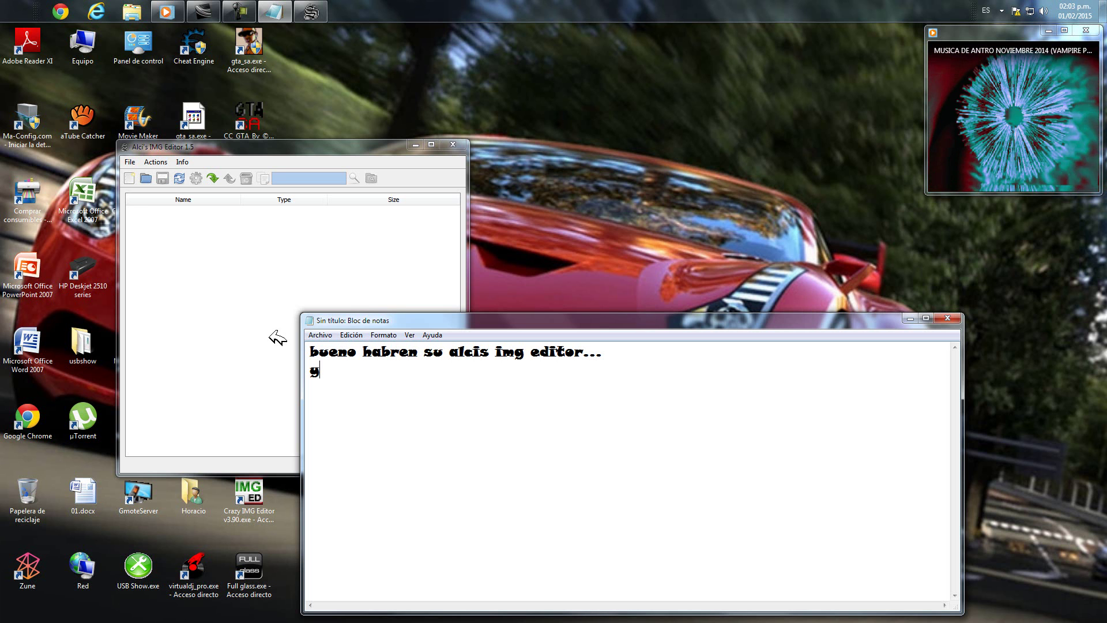
{"action": "type", "text": " luego se di"}
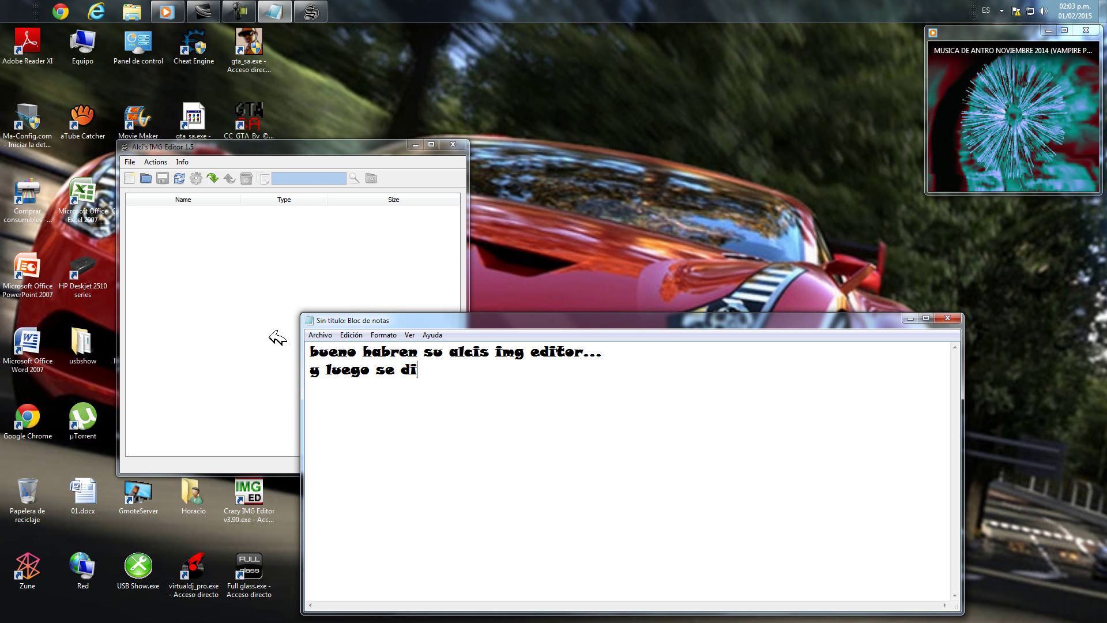
{"action": "type", "text": "rigen a "}
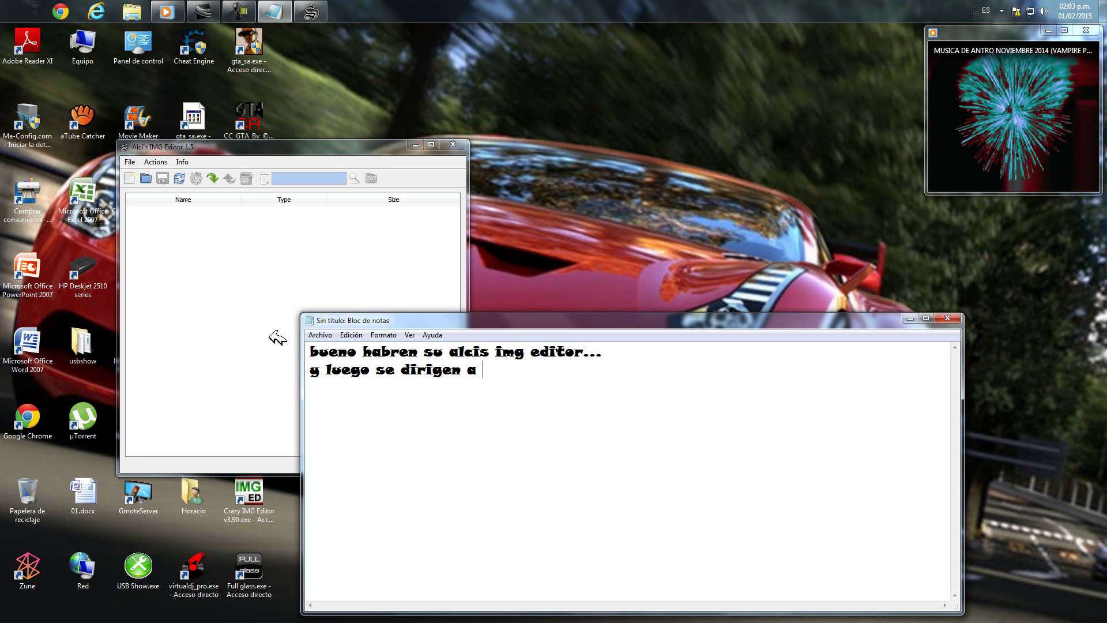
{"action": "type", "text": "al archivo de gta3"}
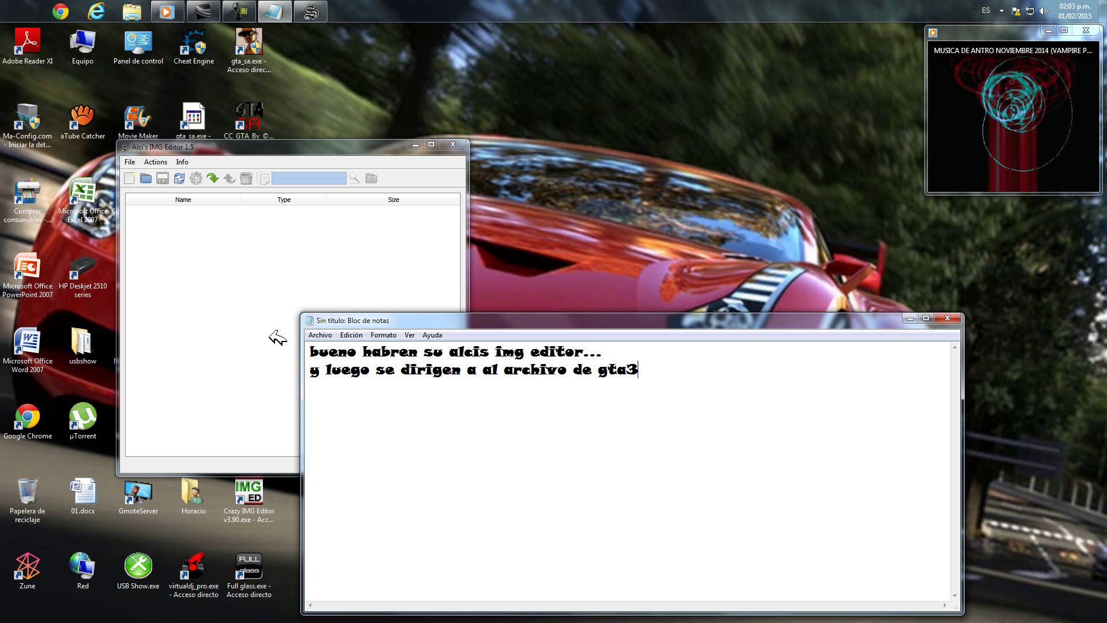
{"action": "type", "text": ".img"}
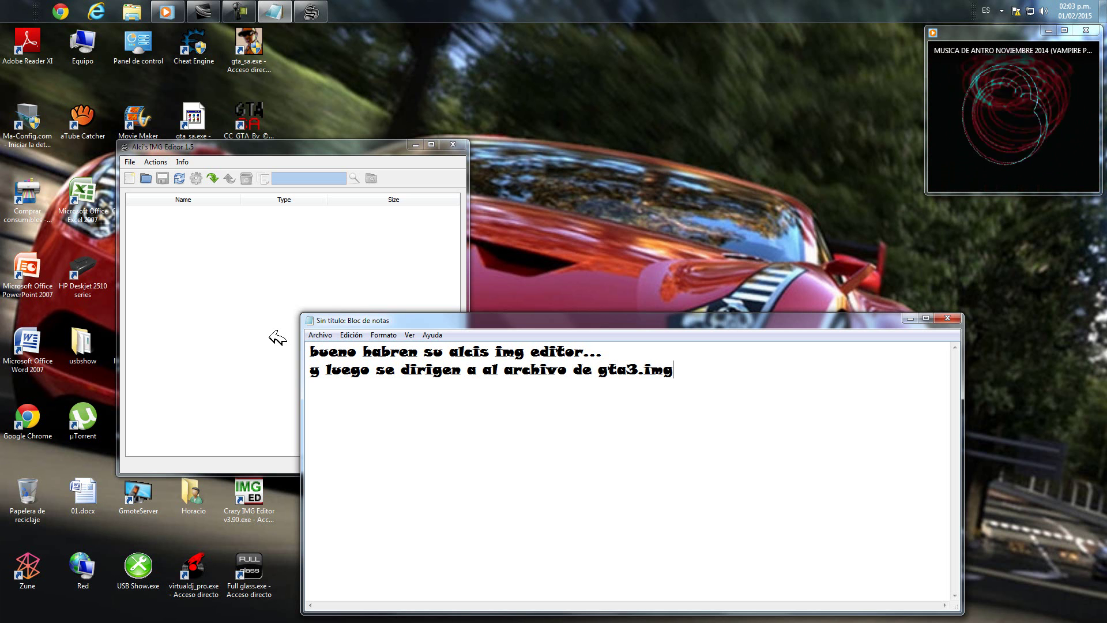
{"action": "type", "text": "..."}
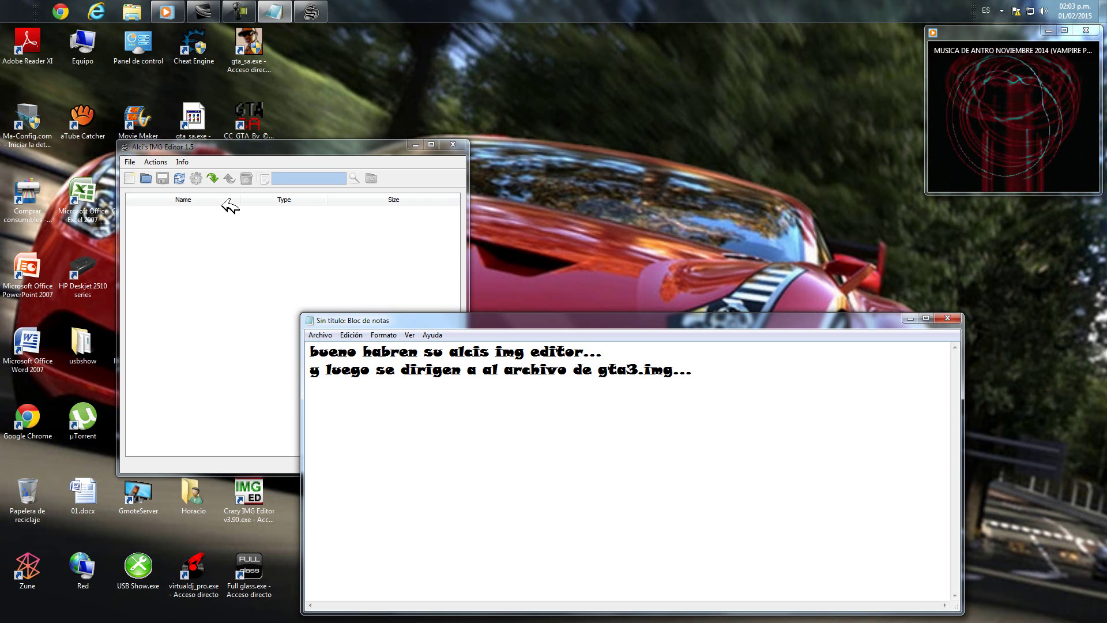
Step: Start opening an IMG archive in Alci's IMG Editor and browse to the Rockstar Games folder under C:\Archivos de programa
{"action": "left_click", "coordinate": [202, 141]}
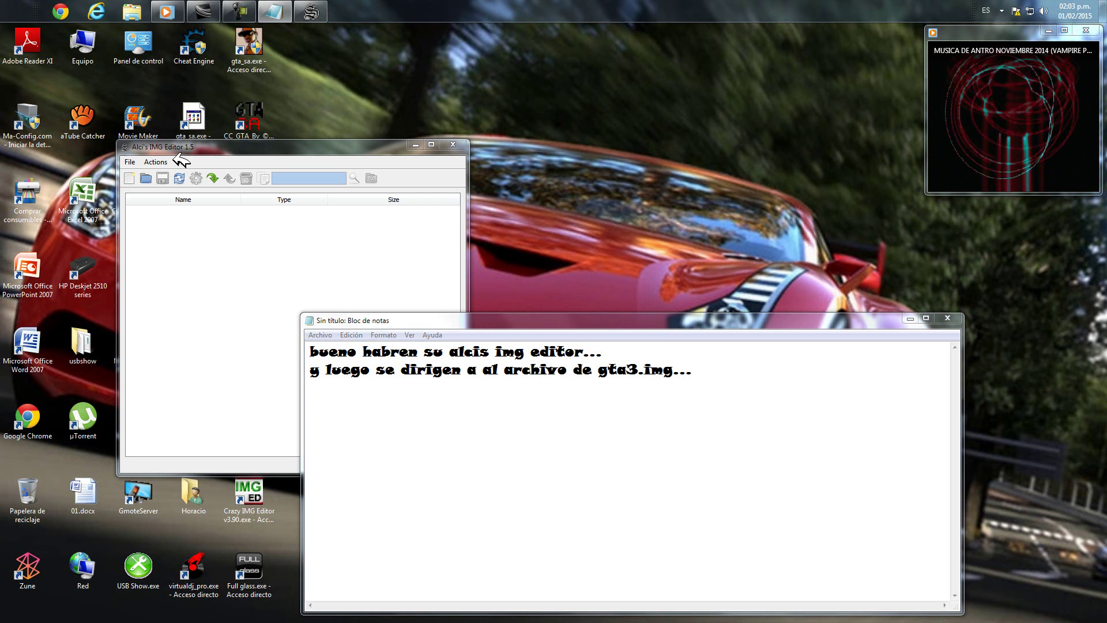
{"action": "left_click", "coordinate": [137, 161]}
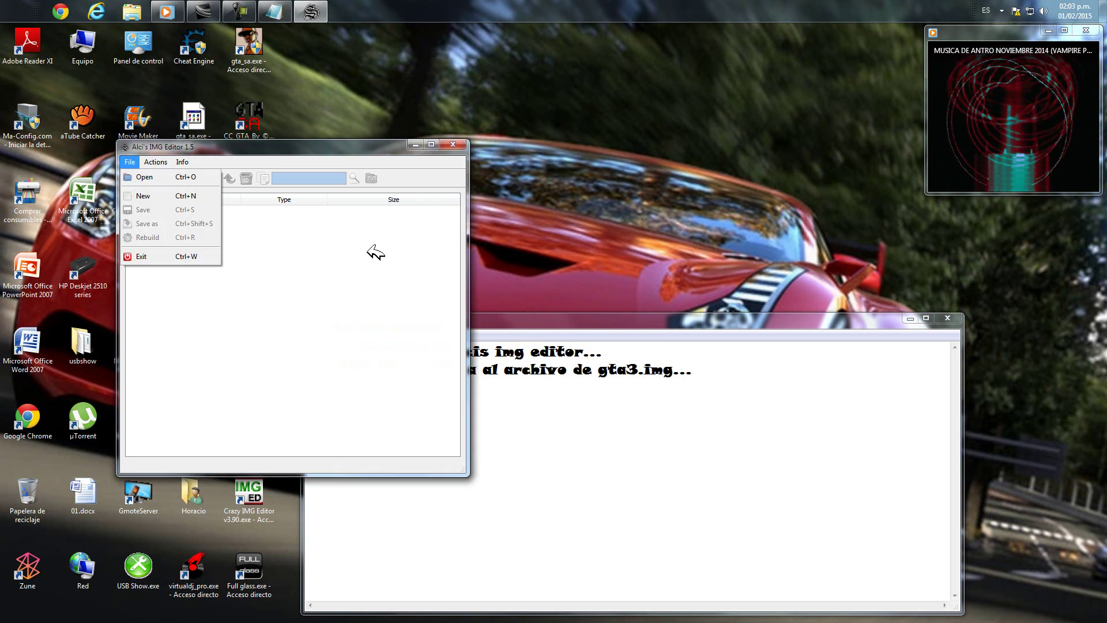
{"action": "left_click", "coordinate": [145, 177]}
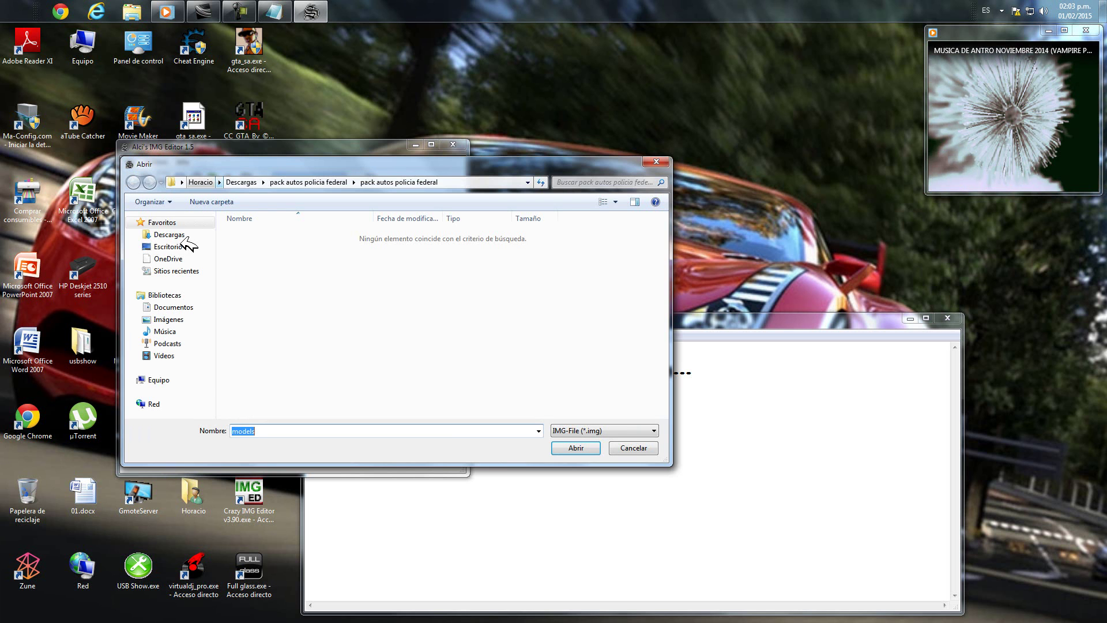
{"action": "scroll", "coordinate": [176, 367], "scroll_direction": "down", "scroll_amount": 2}
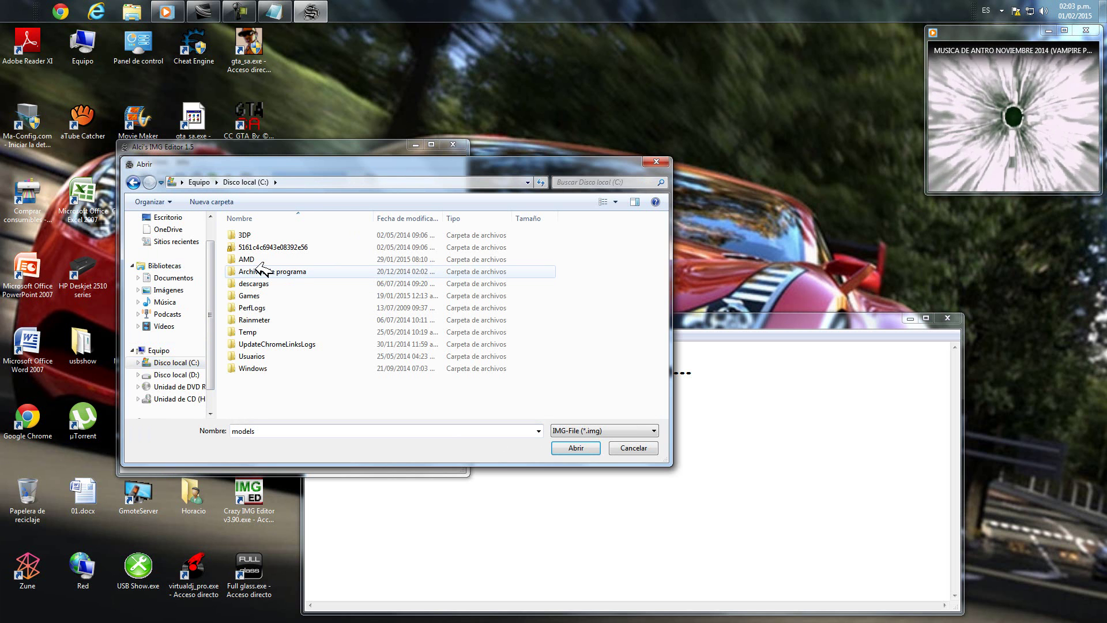
{"action": "double_click", "coordinate": [291, 271]}
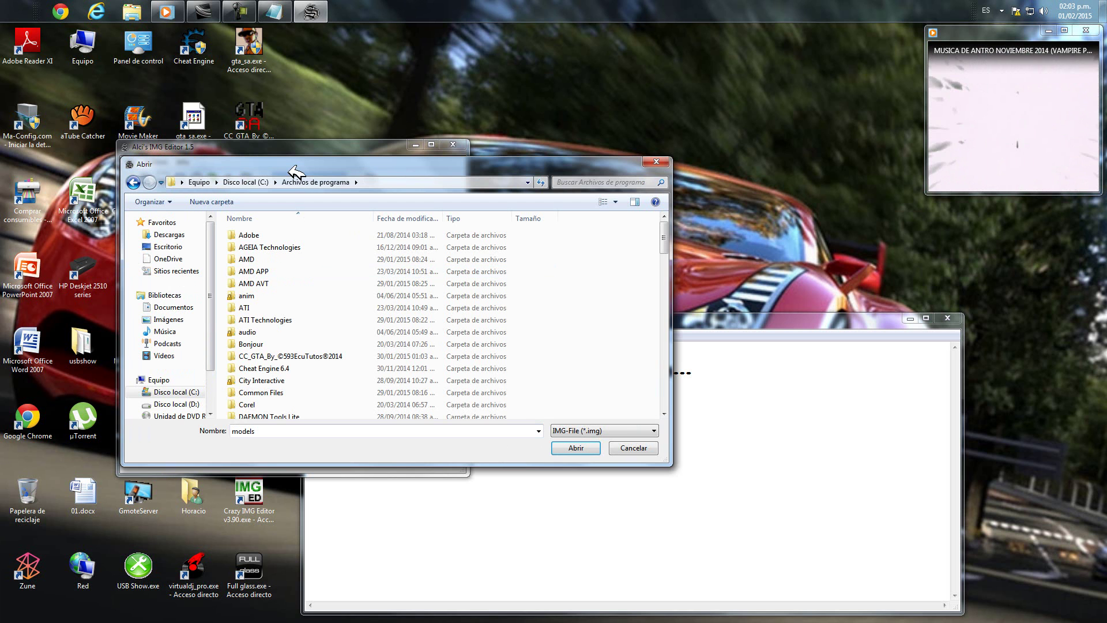
{"action": "left_click_drag", "start_coordinate": [664, 242], "coordinate": [675, 366]}
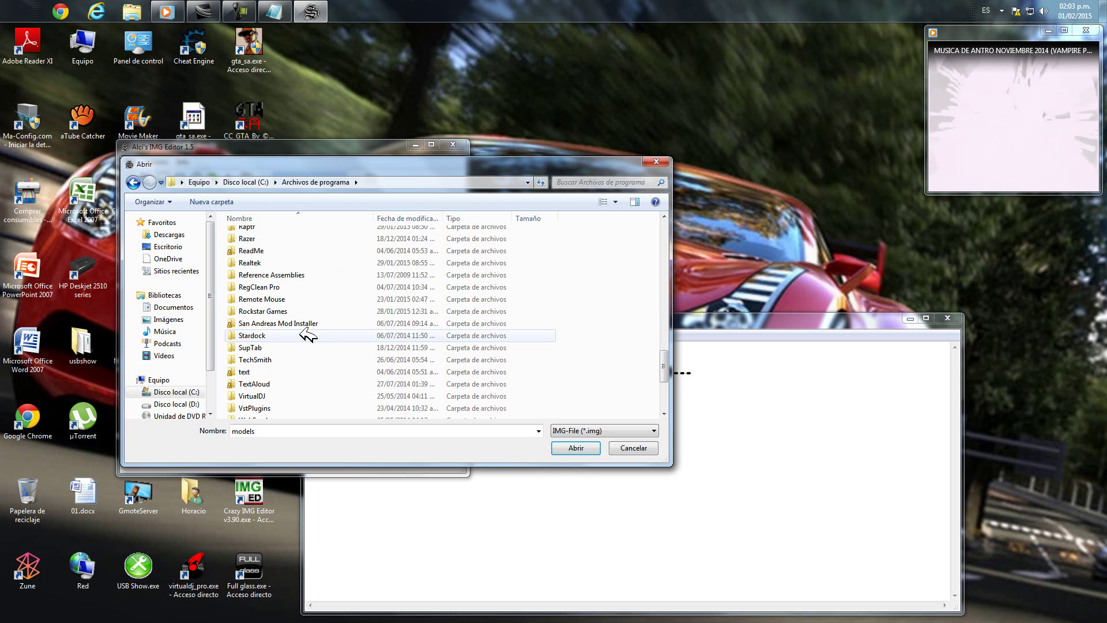
{"action": "left_click", "coordinate": [271, 311]}
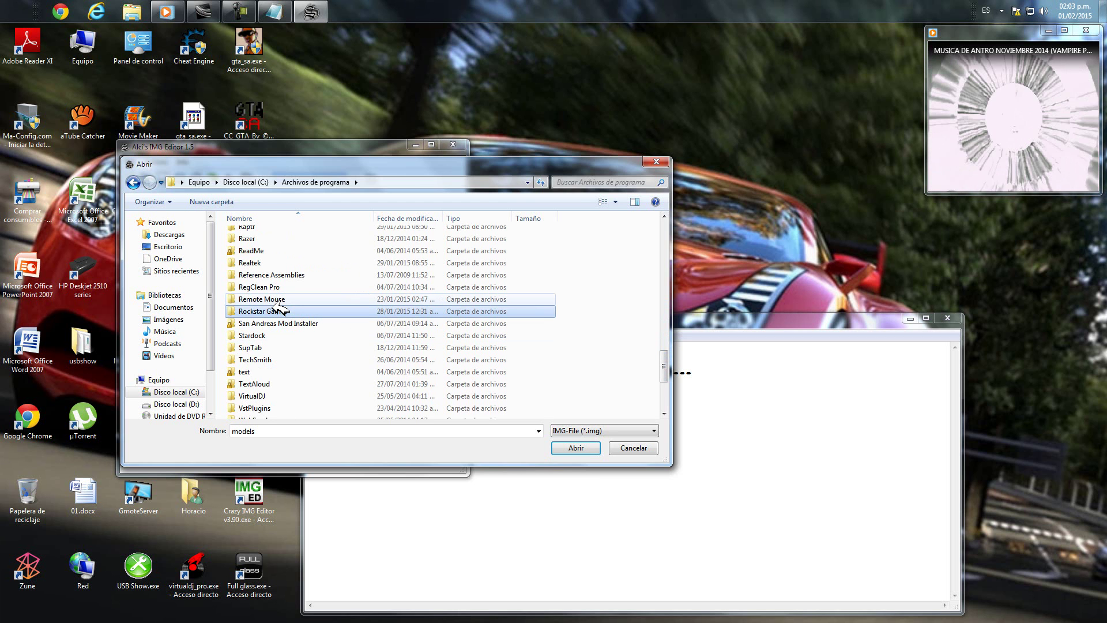
{"action": "double_click", "coordinate": [280, 312]}
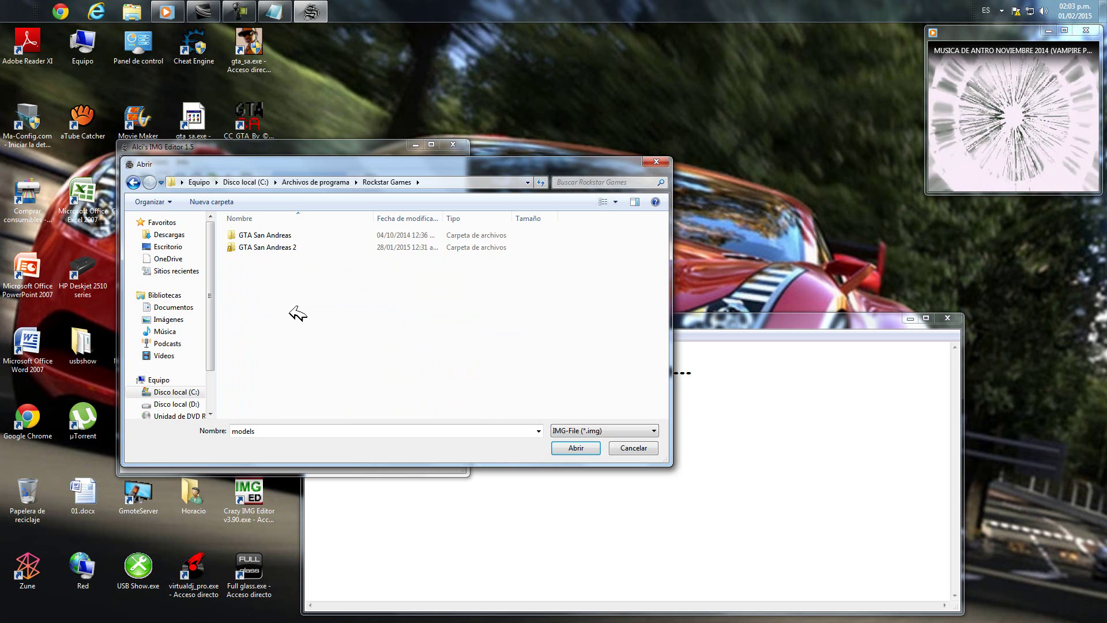
Step: Go into the GTA San Andreas folder's models subfolder and select gta3.img
{"action": "left_click", "coordinate": [267, 234]}
{"action": "double_click", "coordinate": [266, 235]}
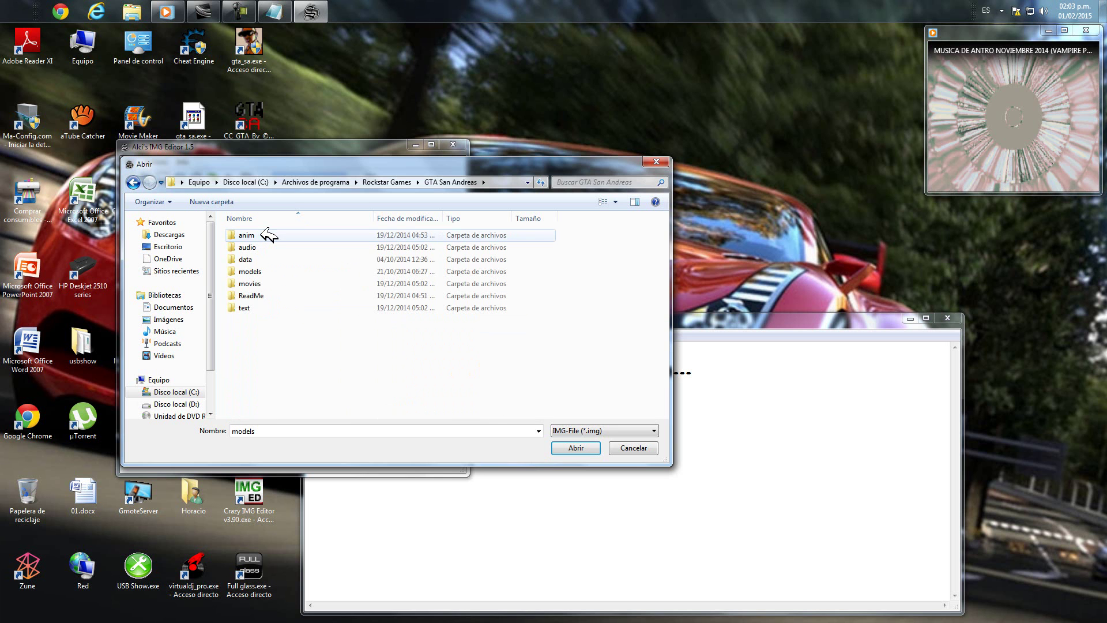
{"action": "left_click", "coordinate": [257, 272]}
{"action": "double_click", "coordinate": [259, 271]}
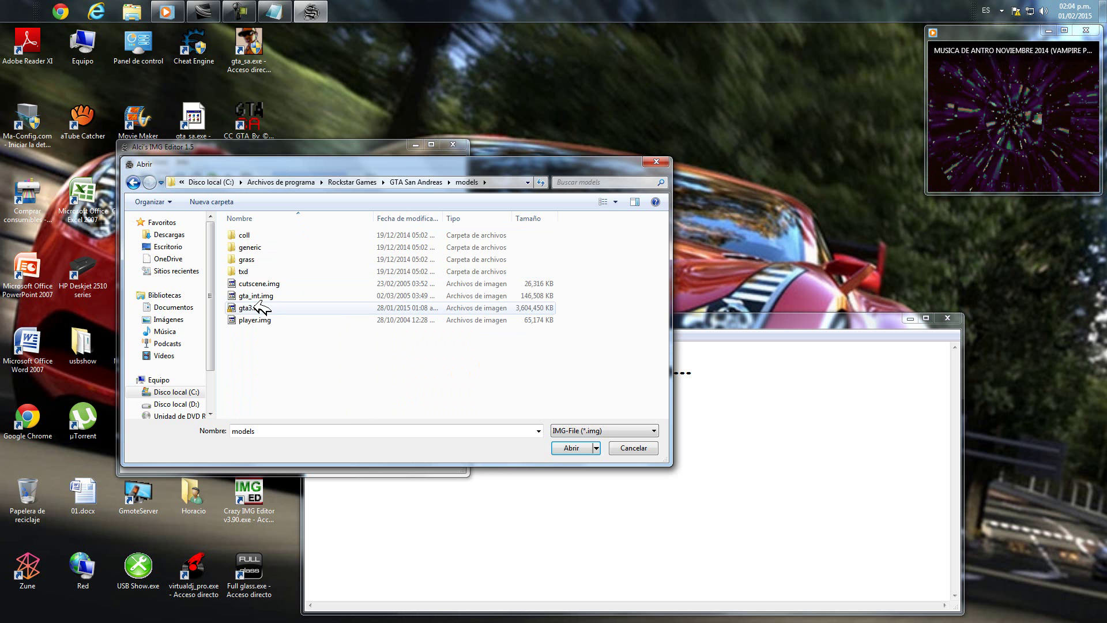
{"action": "left_click", "coordinate": [260, 308]}
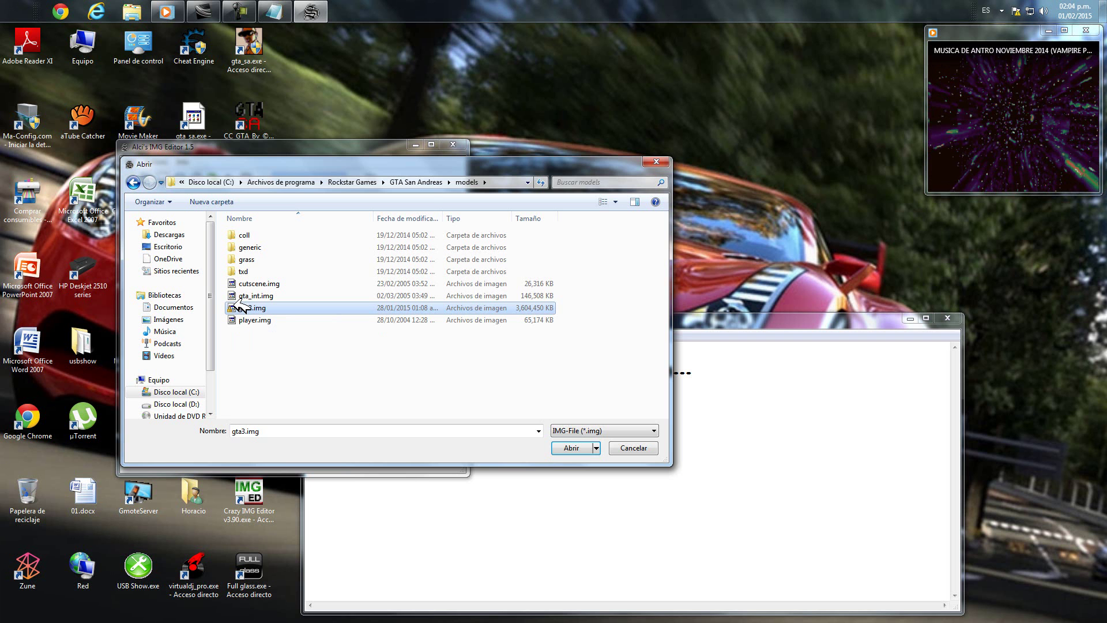
Step: Bring the note in front of the open dialog and replace its text with "como podemos ver el archivo gta3 tiene un candado"
{"action": "left_click", "coordinate": [689, 321]}
{"action": "left_click_drag", "start_coordinate": [689, 321], "coordinate": [673, 250]}
{"action": "left_click_drag", "start_coordinate": [684, 300], "coordinate": [277, 263]}
{"action": "key", "text": "BackSpace"}
{"action": "type", "text": "como pode"}
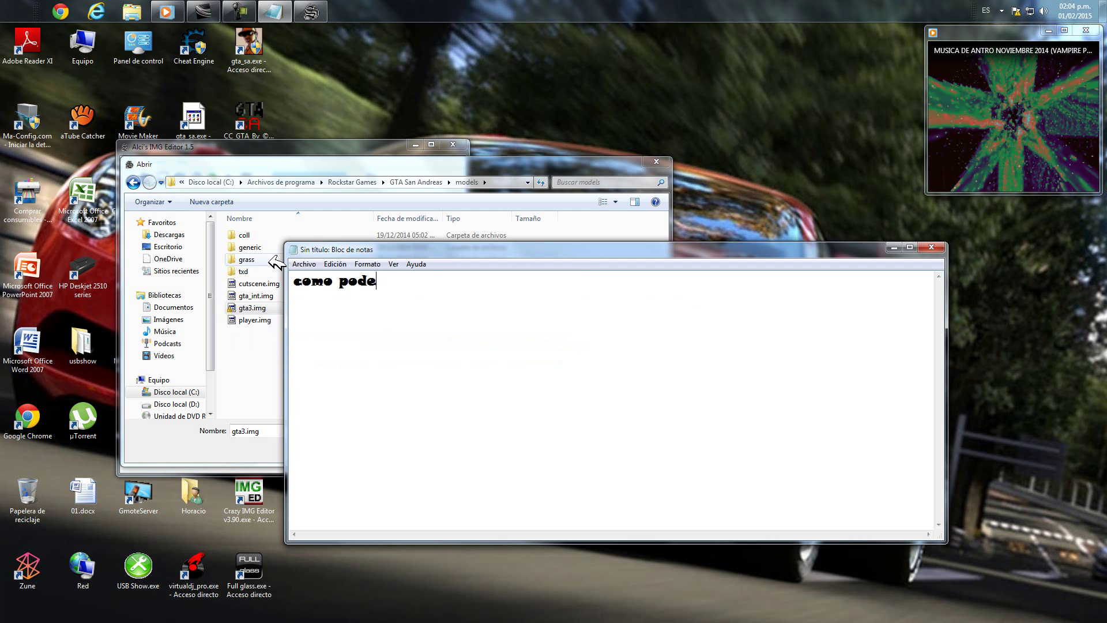
{"action": "type", "text": "mos ver el archivo gta"}
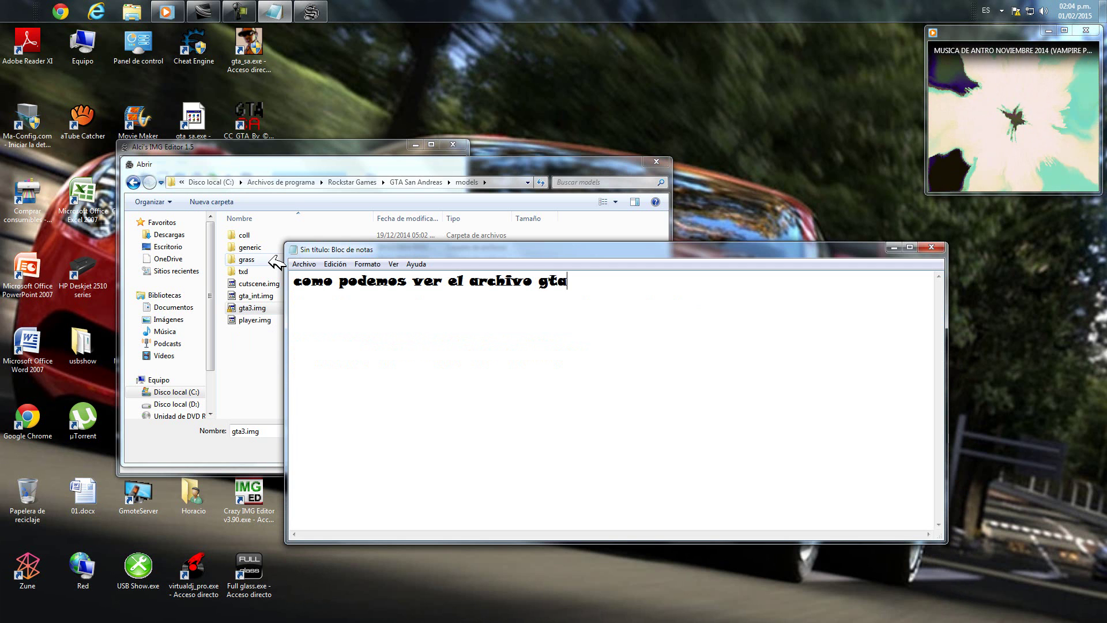
{"action": "type", "text": "3"}
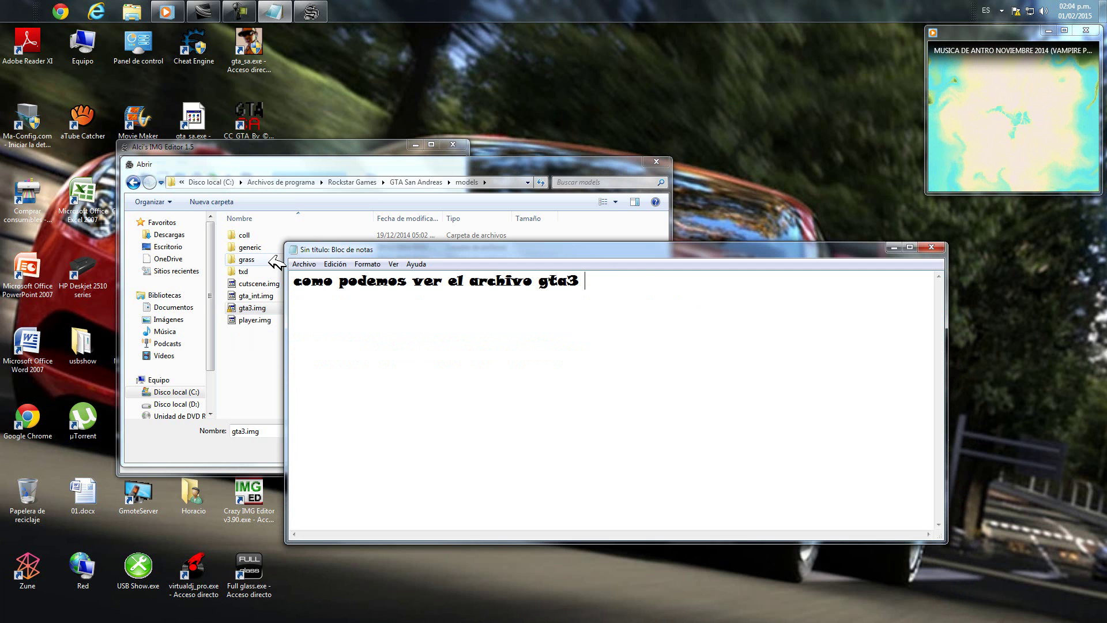
{"action": "type", "text": " tiene un candado"}
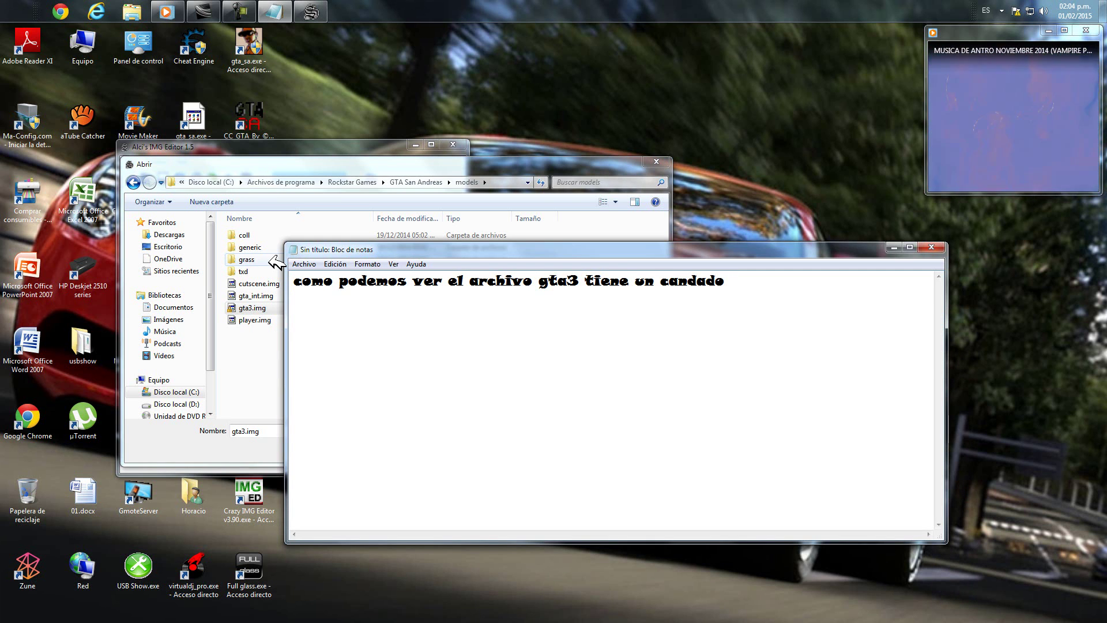
Step: Continue the note's sentence with "o sea lo que significa que no podemos modificarlo por nada del mundo"
{"action": "type", "text": " o se"}
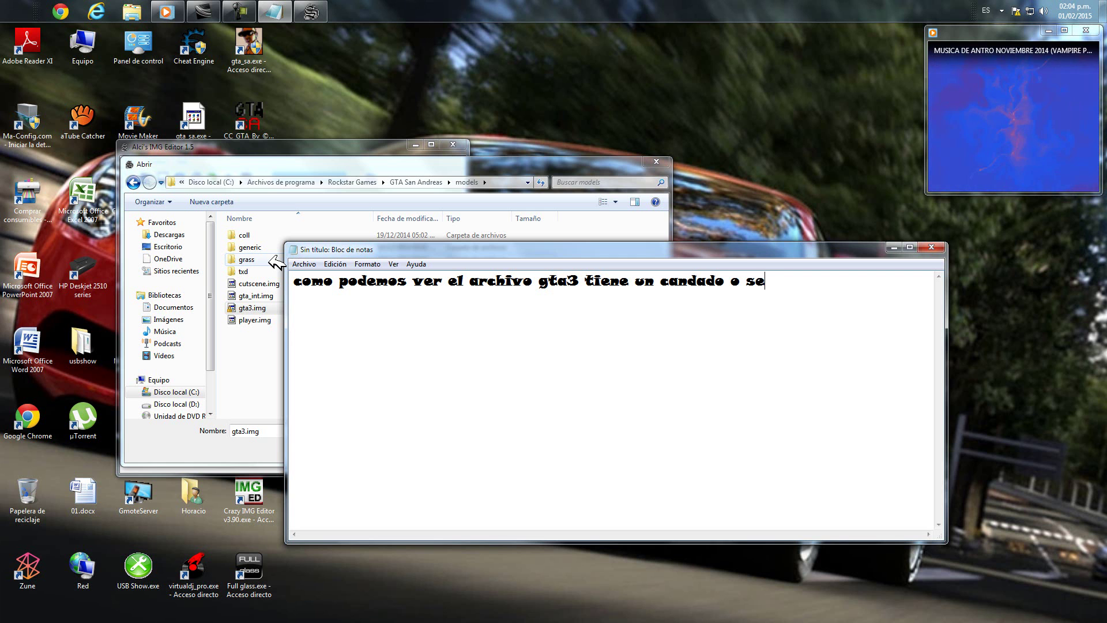
{"action": "type", "text": "a lo que si"}
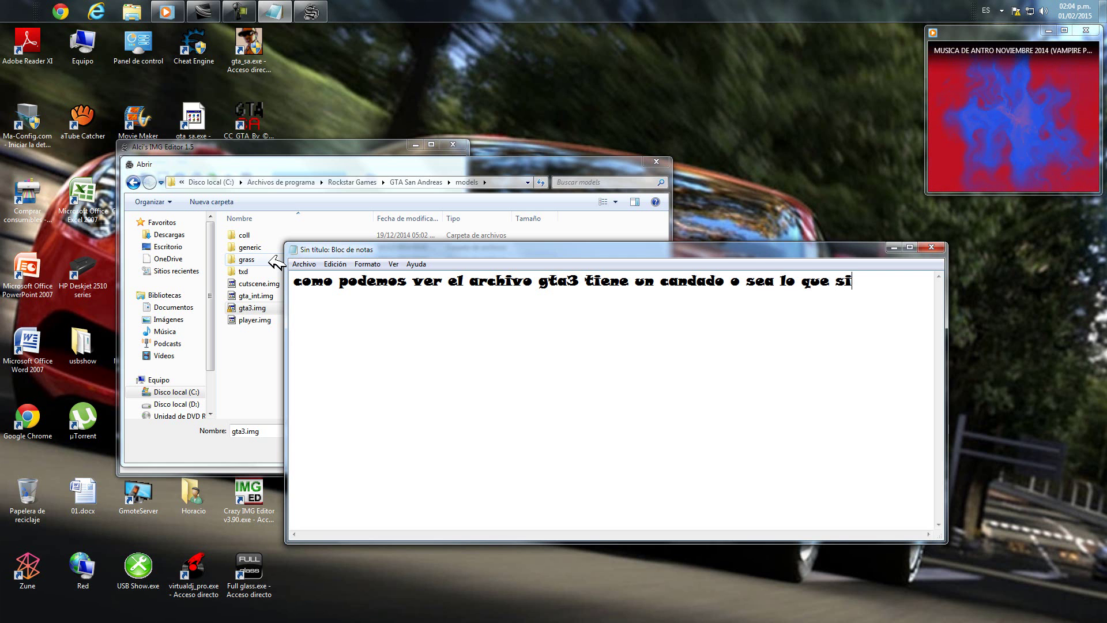
{"action": "type", "text": "gnifi"}
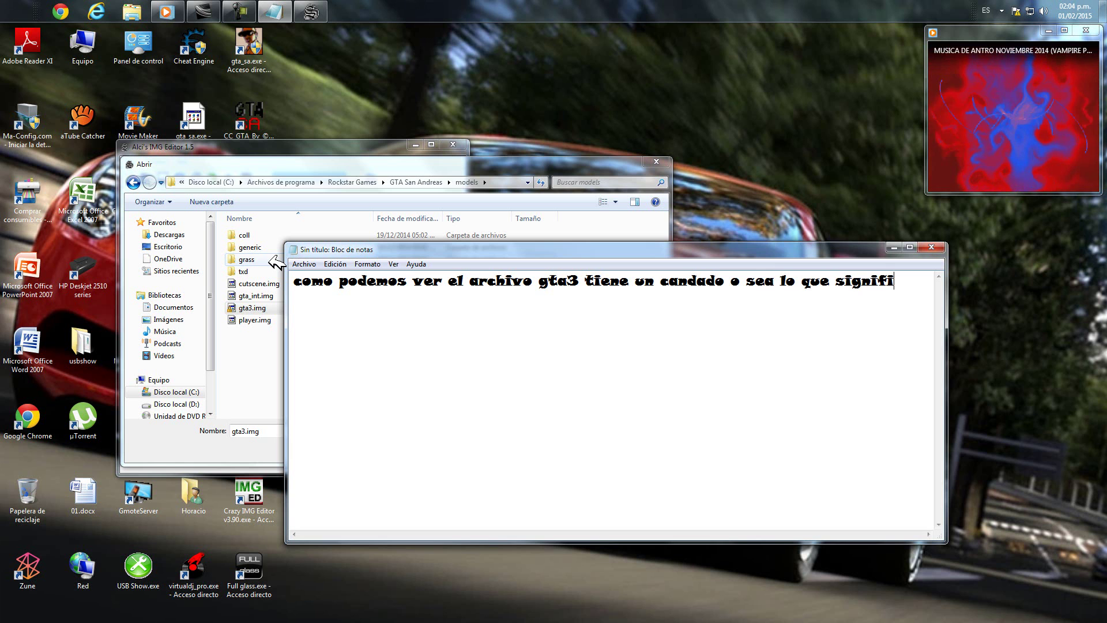
{"action": "type", "text": "ca que no p"}
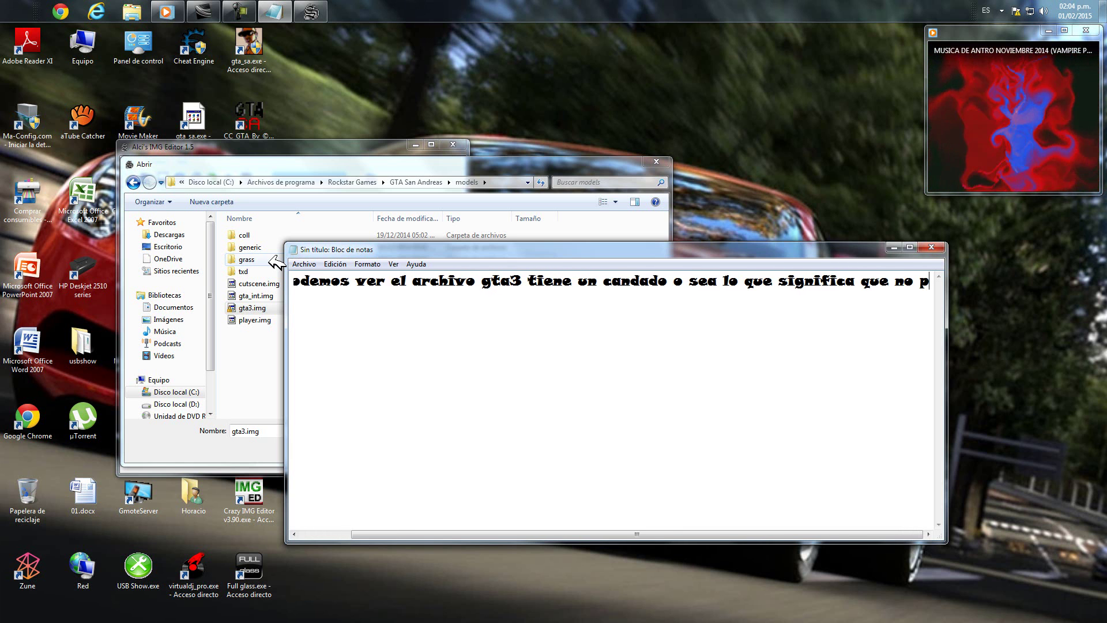
{"action": "type", "text": "odemos m"}
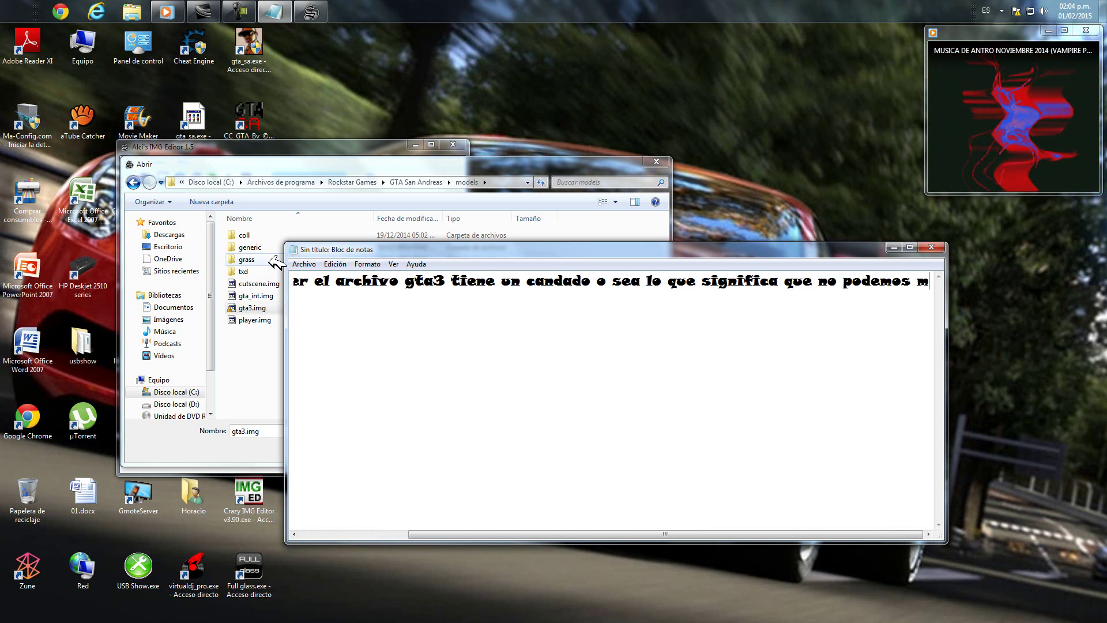
{"action": "type", "text": "odificarl"}
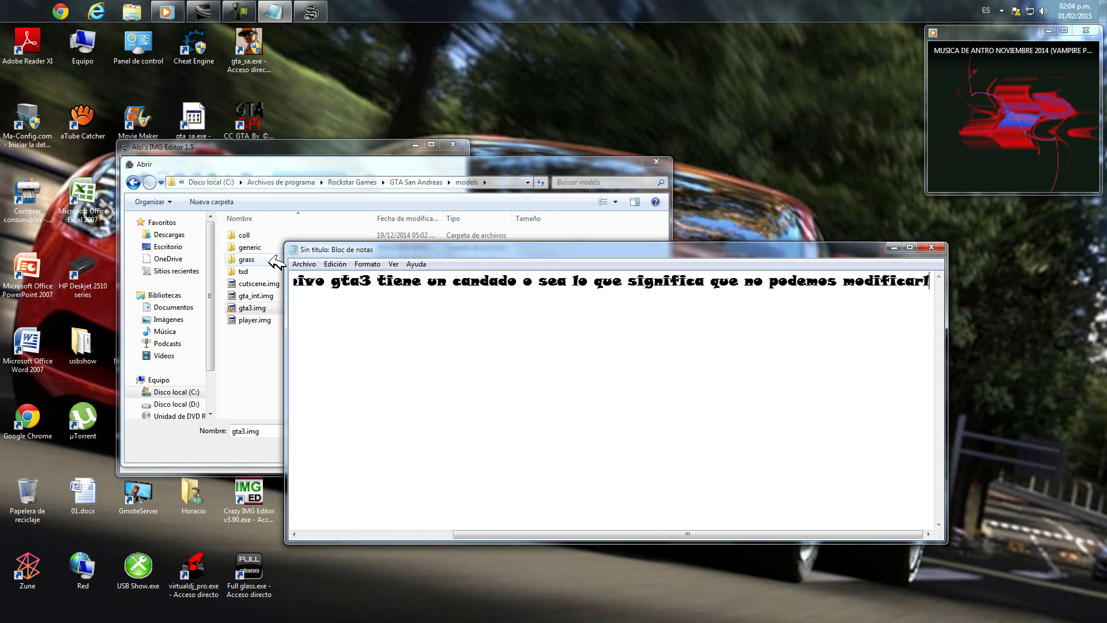
{"action": "type", "text": "o por nada "}
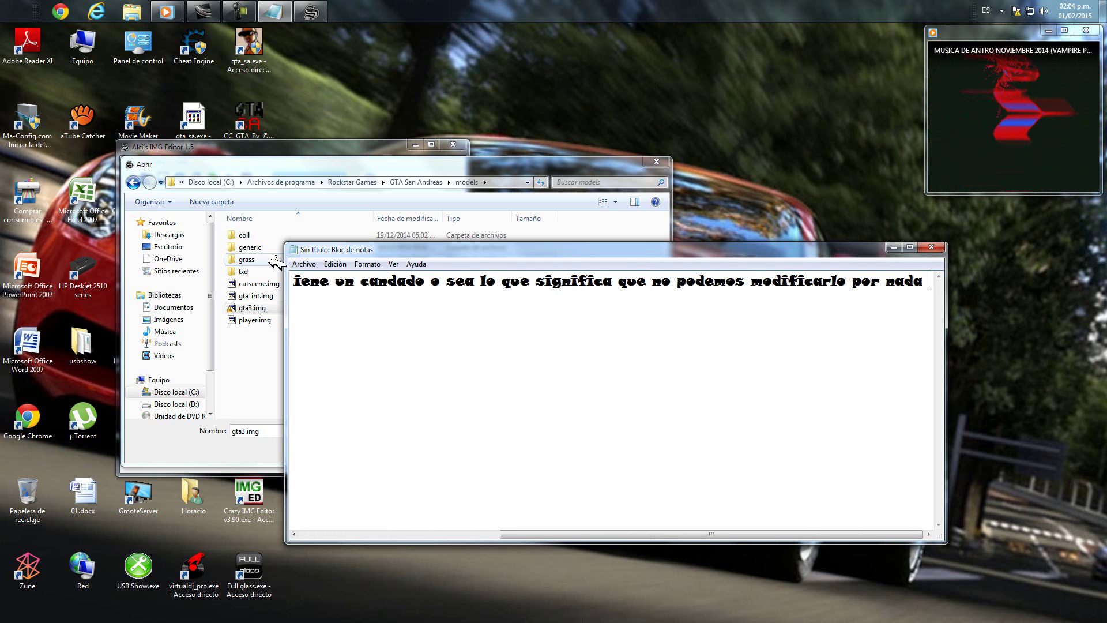
{"action": "type", "text": "del mundo"}
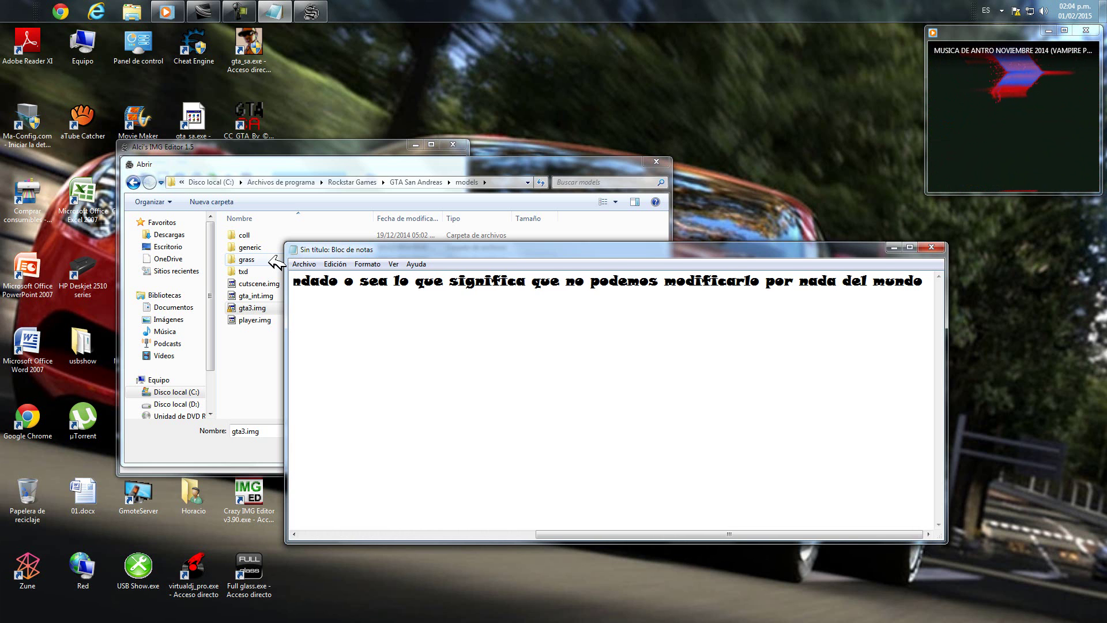
Step: Replace the note's text with "ese problema tenia yo"
{"action": "key", "text": "ctrl+a"}
{"action": "key", "text": "BackSpace"}
{"action": "type", "text": "ese p"}
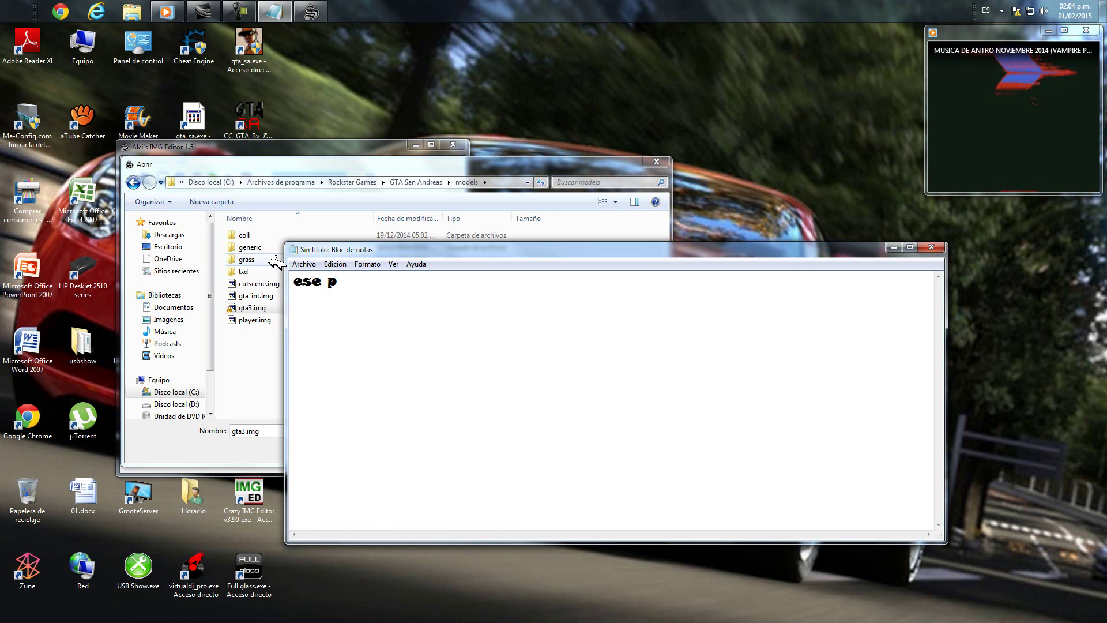
{"action": "type", "text": "roblema tenia yo"}
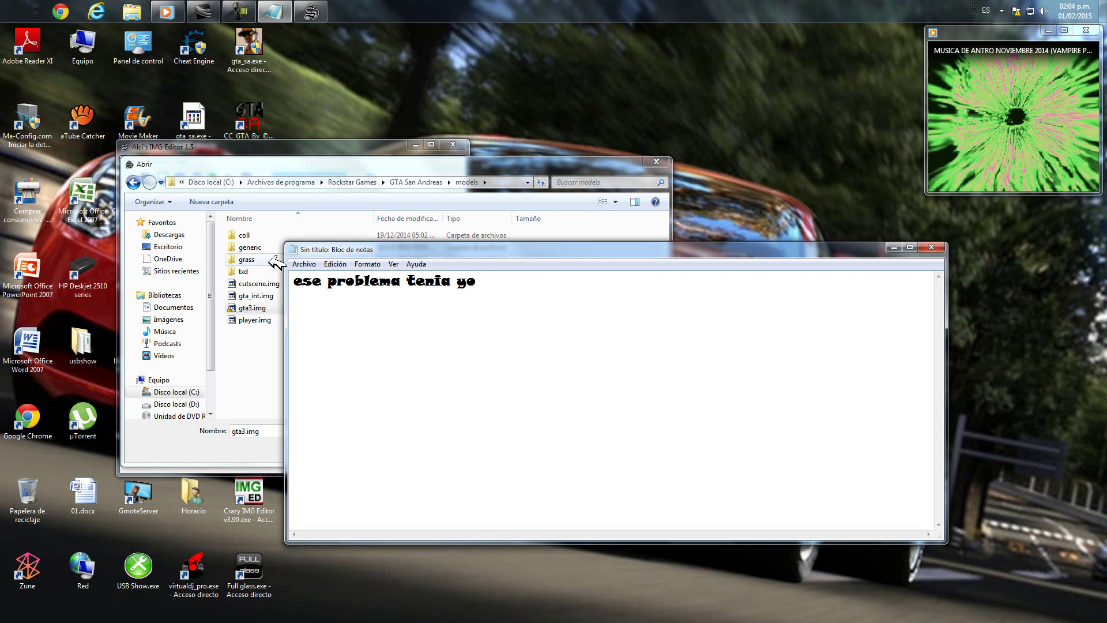
Step: Replace the note's text with the question "y ahora por que aparece este candado???"
{"action": "key", "text": "ctrl+a"}
{"action": "type", "text": "g ahor"}
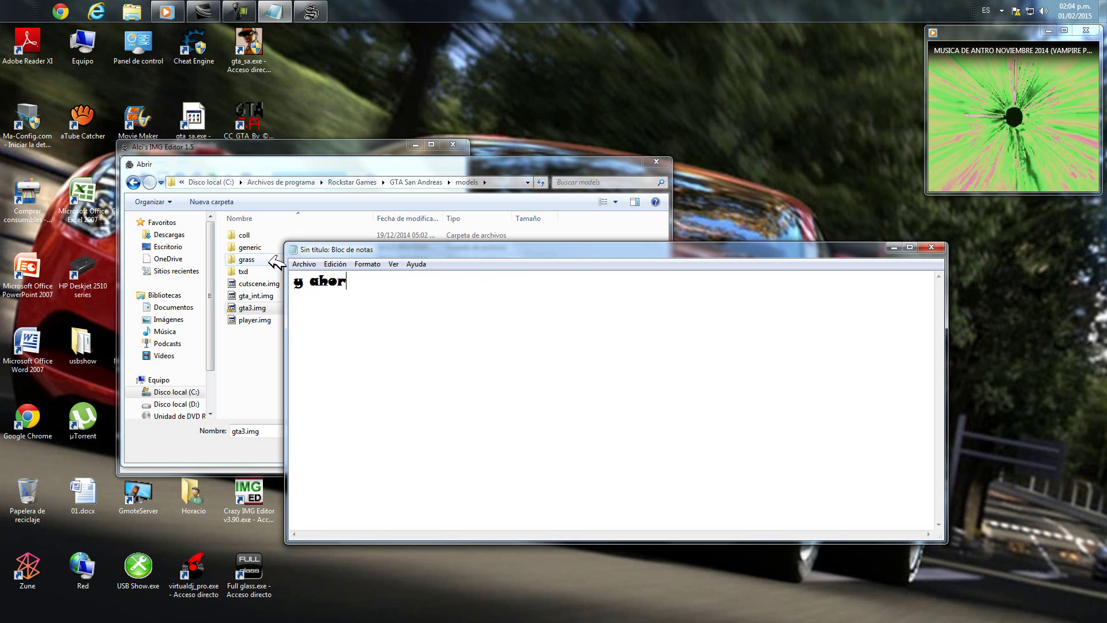
{"action": "type", "text": "a por que "}
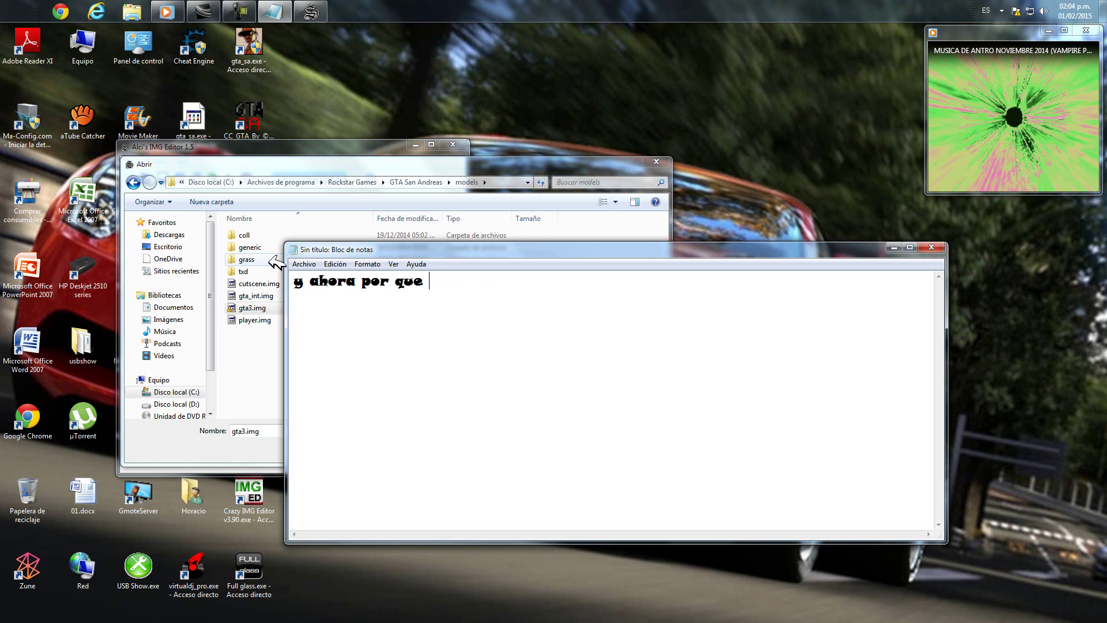
{"action": "type", "text": "aparece este candado"}
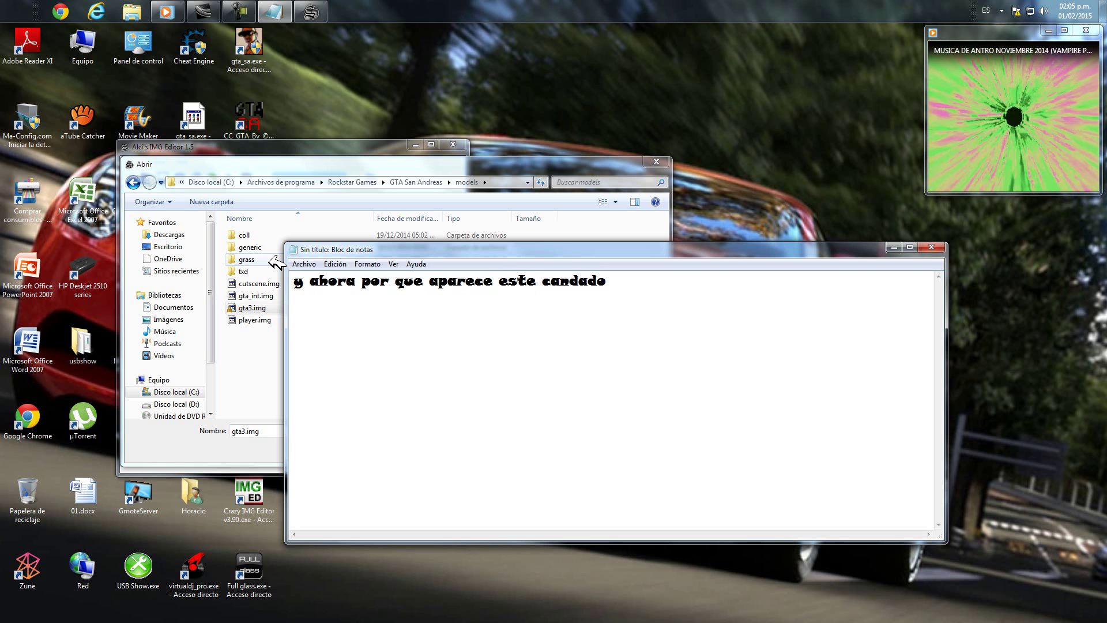
{"action": "type", "text": "i"}
{"action": "type", "text": "?"}
{"action": "type", "text": "??"}
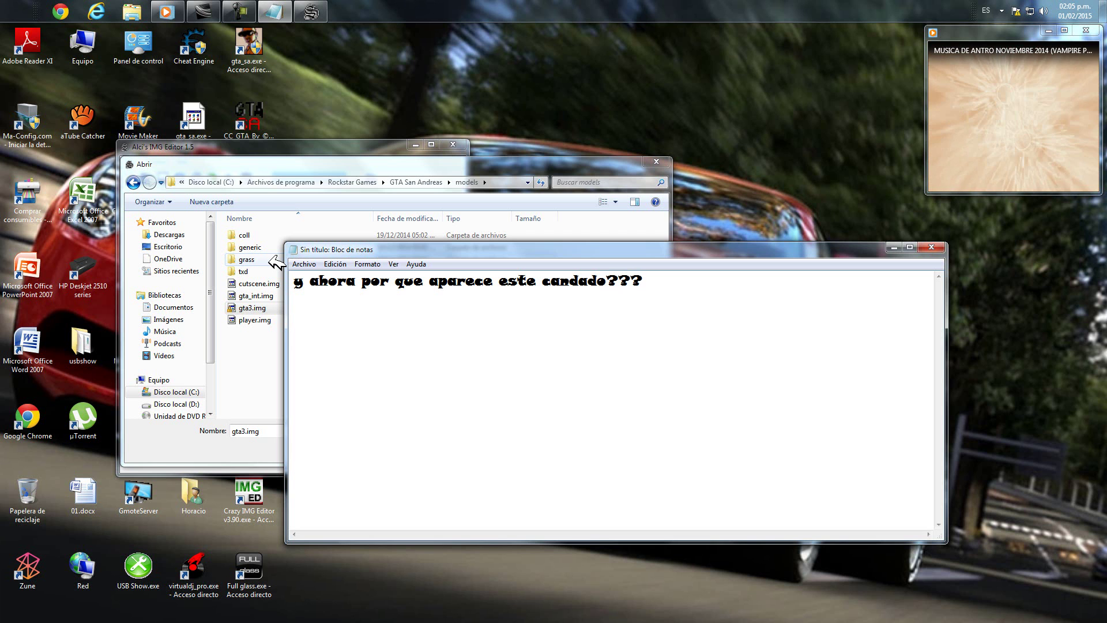
Step: Replace the note's text with "bueno aparece por que algunos descargan el juego por utorrent"
{"action": "key", "text": "ctrl+a"}
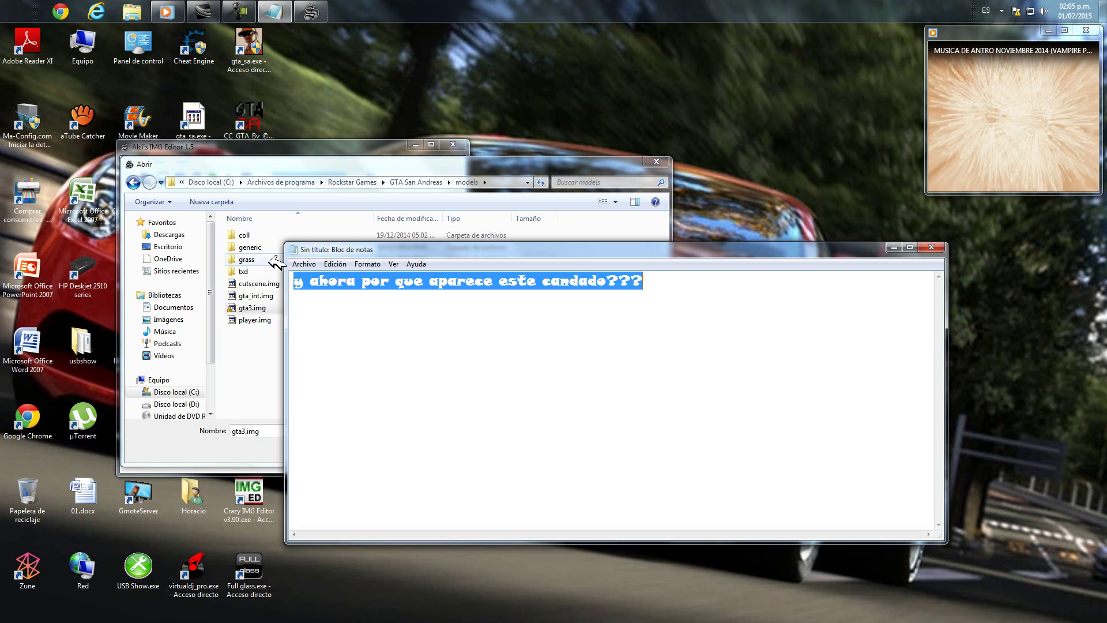
{"action": "type", "text": "buenio"}
{"action": "key", "text": "BackSpace"}
{"action": "key", "text": "BackSpace"}
{"action": "key", "text": "BackSpace"}
{"action": "type", "text": "o apare"}
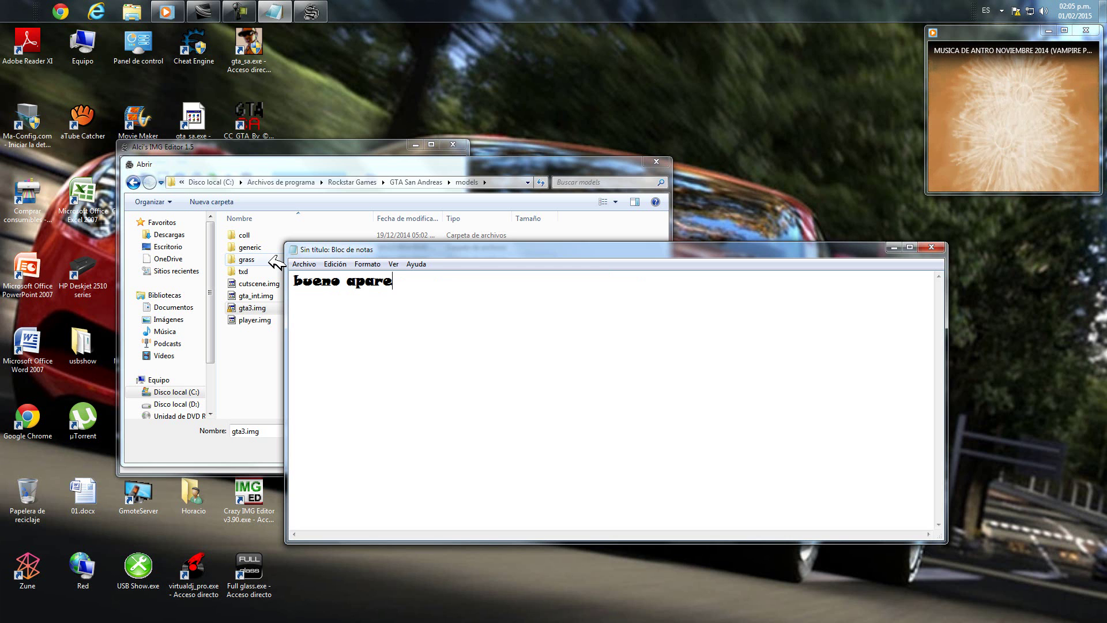
{"action": "type", "text": "ce por que al"}
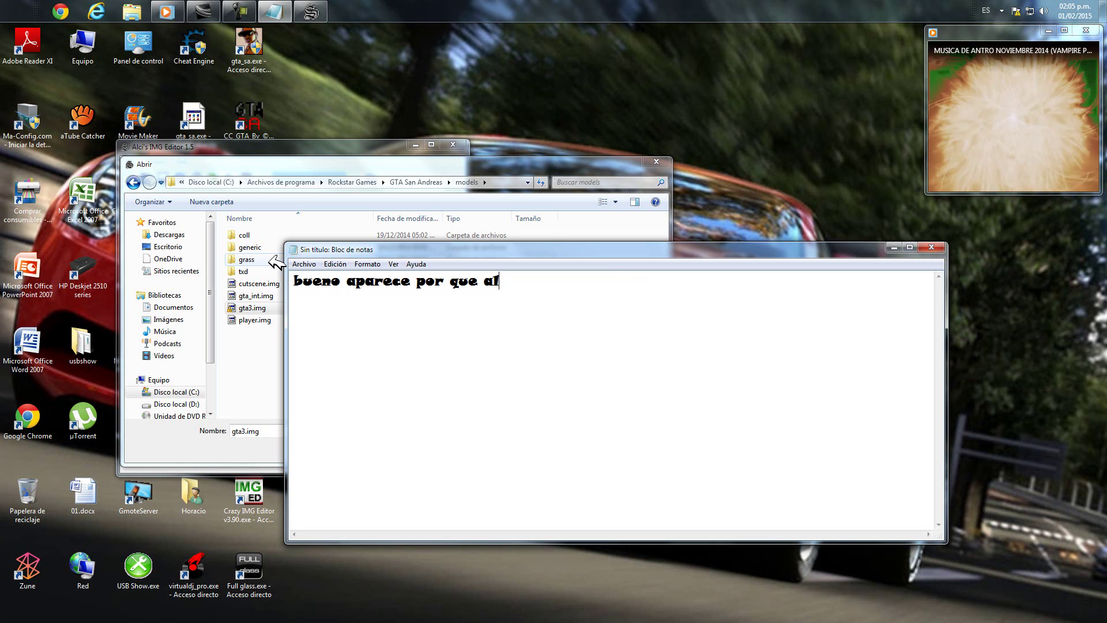
{"action": "type", "text": "gunos descarganm"}
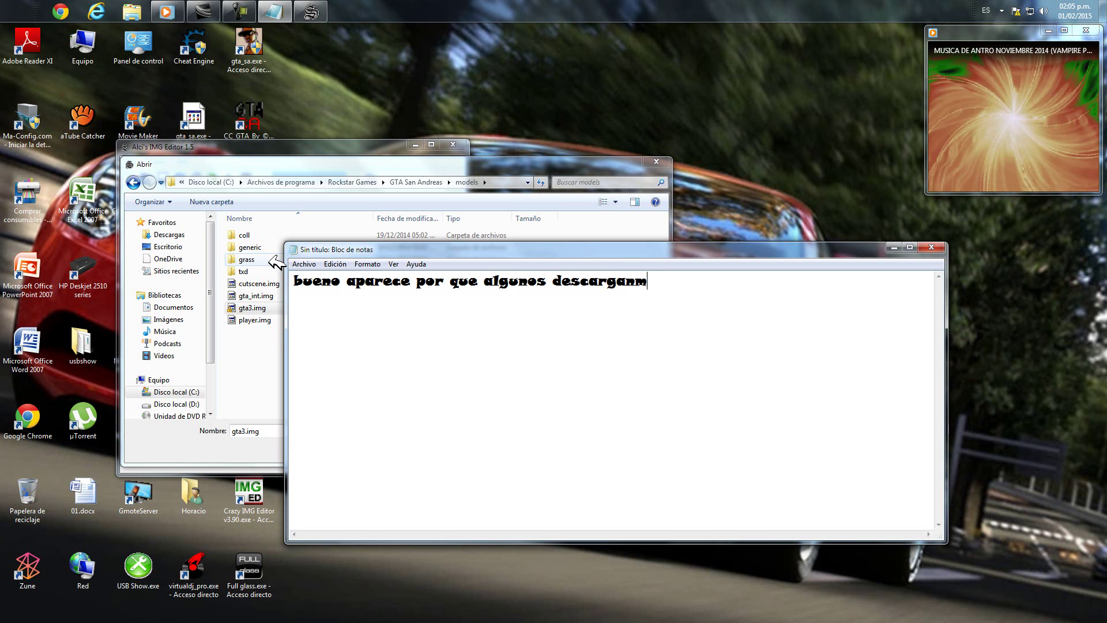
{"action": "key", "text": "BackSpace"}
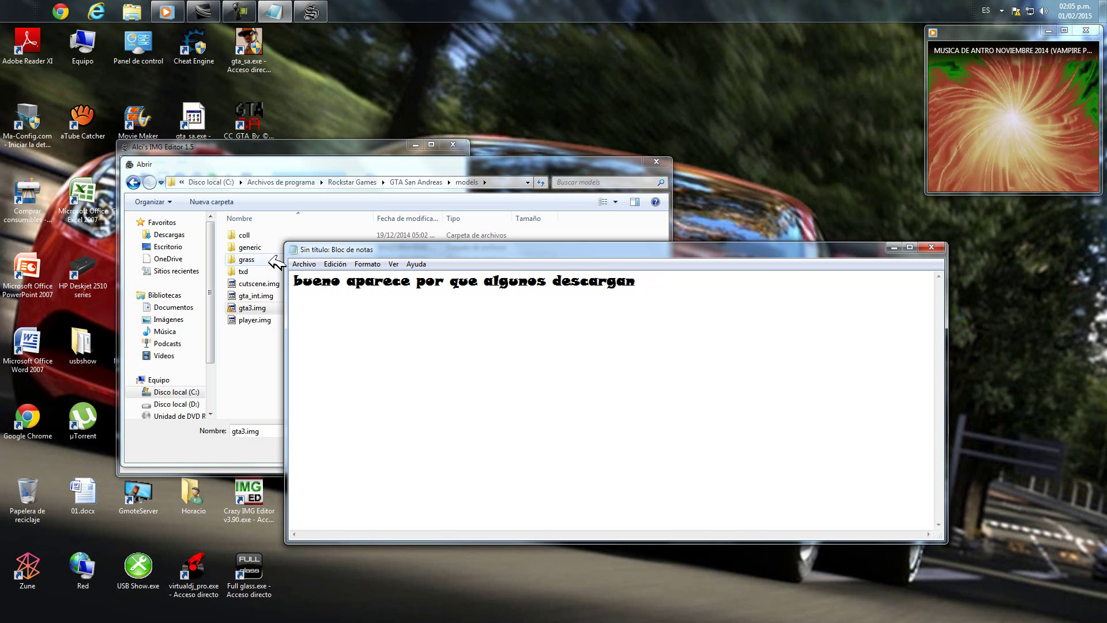
{"action": "type", "text": "el juu"}
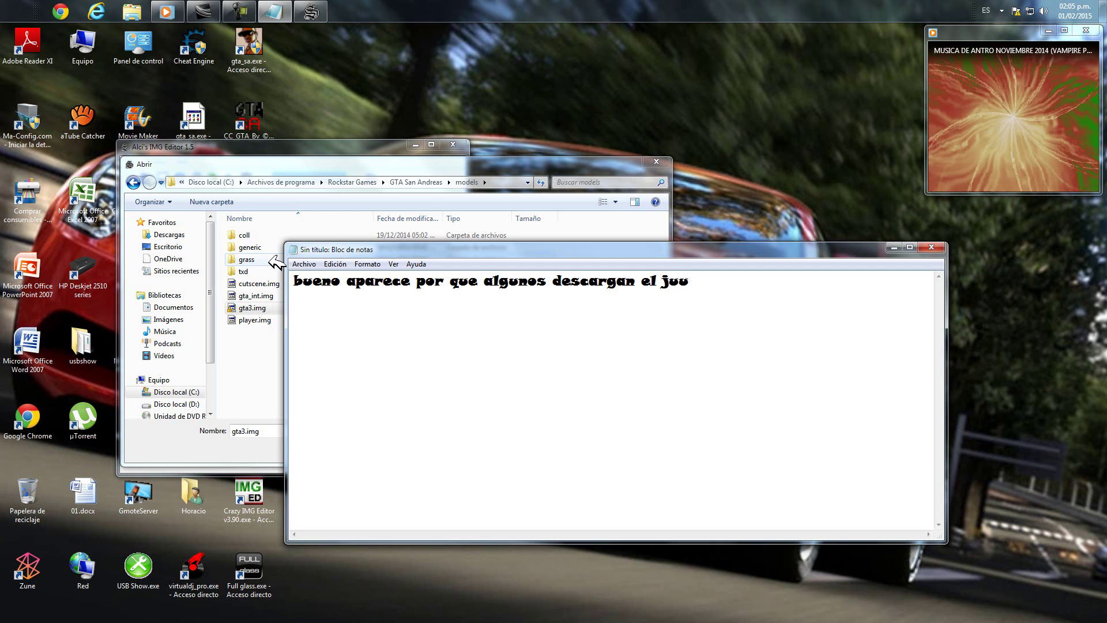
{"action": "key", "text": "BackSpace"}
{"action": "type", "text": "ego por ut"}
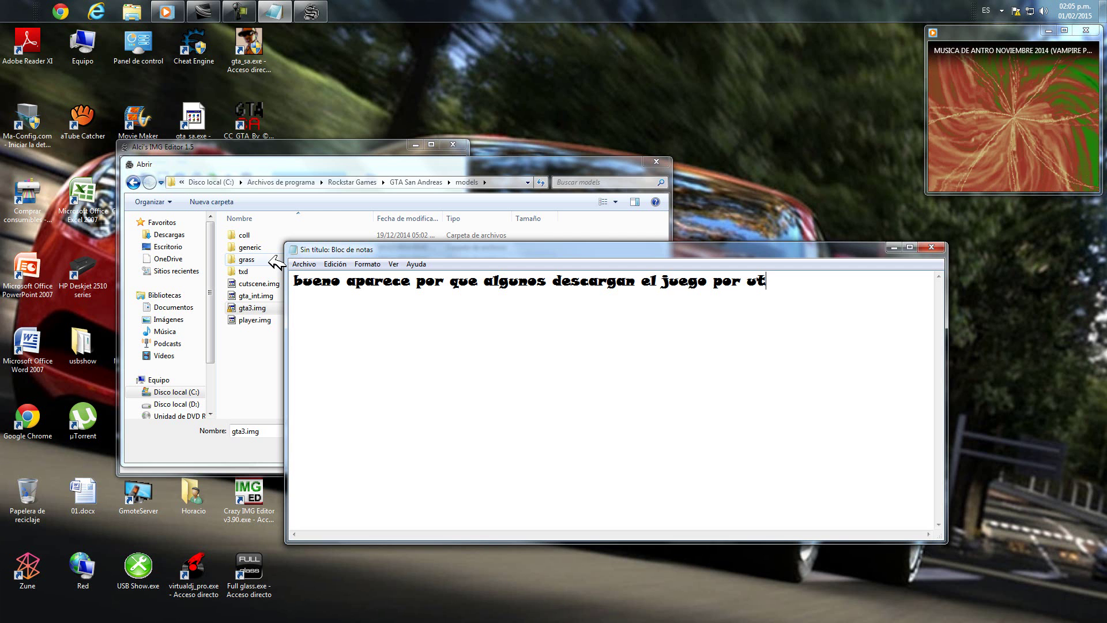
{"action": "type", "text": "orrent"}
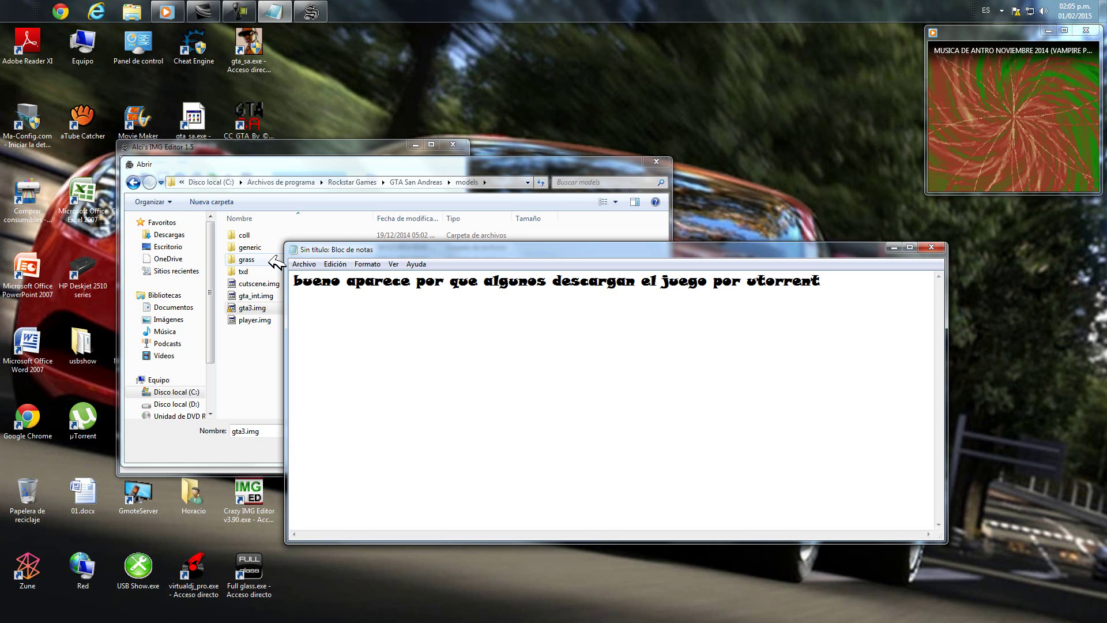
Step: Replace the note's text with "yo de esa pagina lo descargue a si que para que solucionemos este problema"
{"action": "key", "text": "ctrl+a"}
{"action": "key", "text": "BackSpace"}
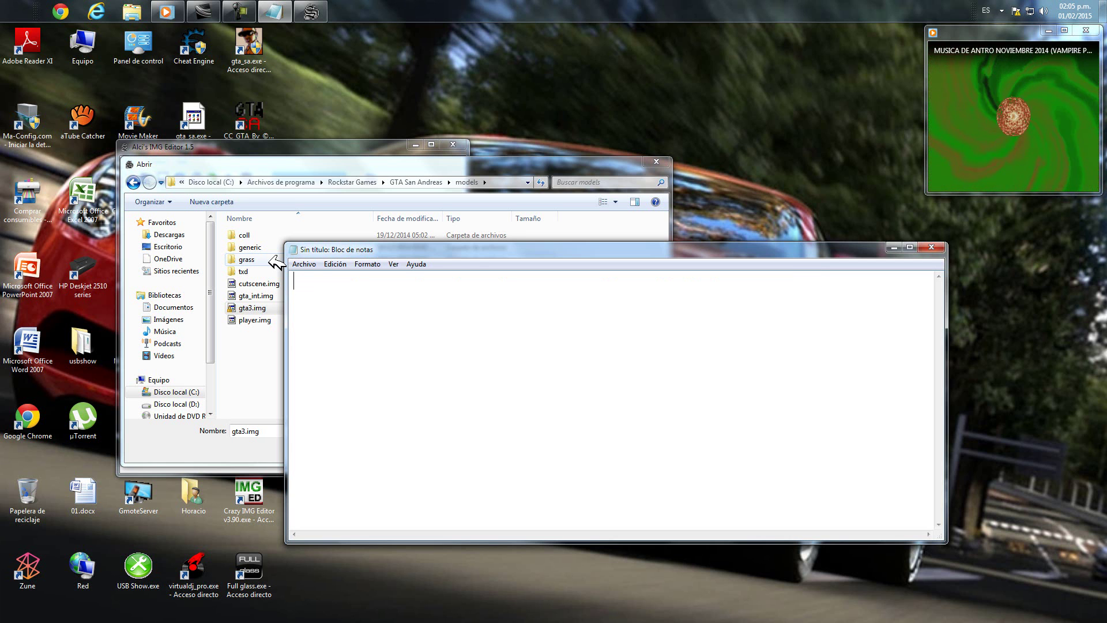
{"action": "type", "text": "yo de"}
{"action": "type", "text": "esa"}
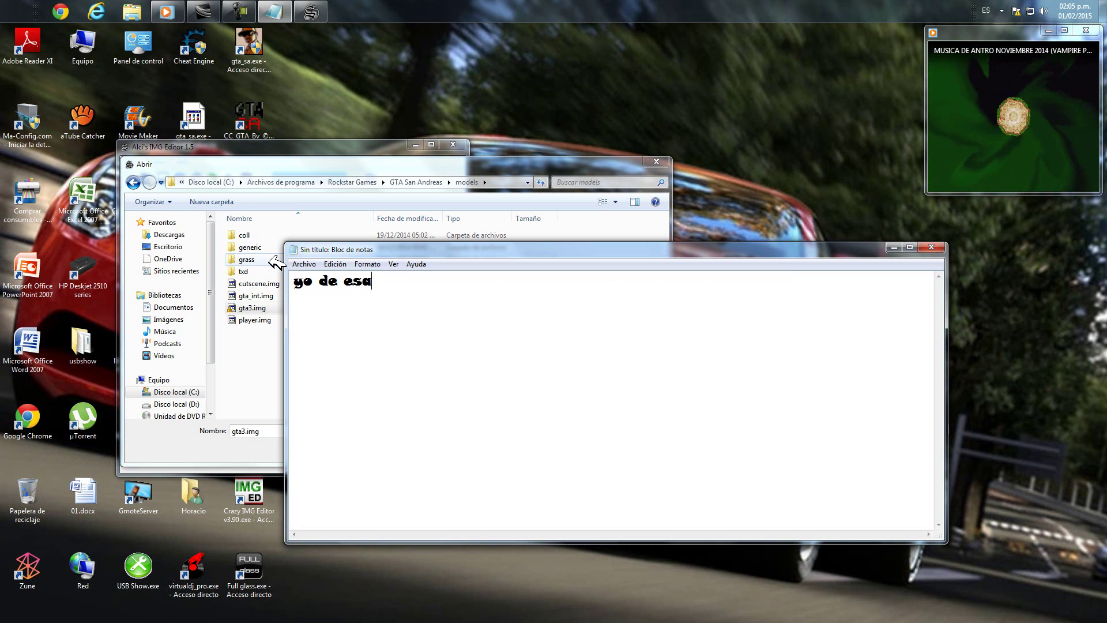
{"action": "type", "text": " pagina lo descargue a si q"}
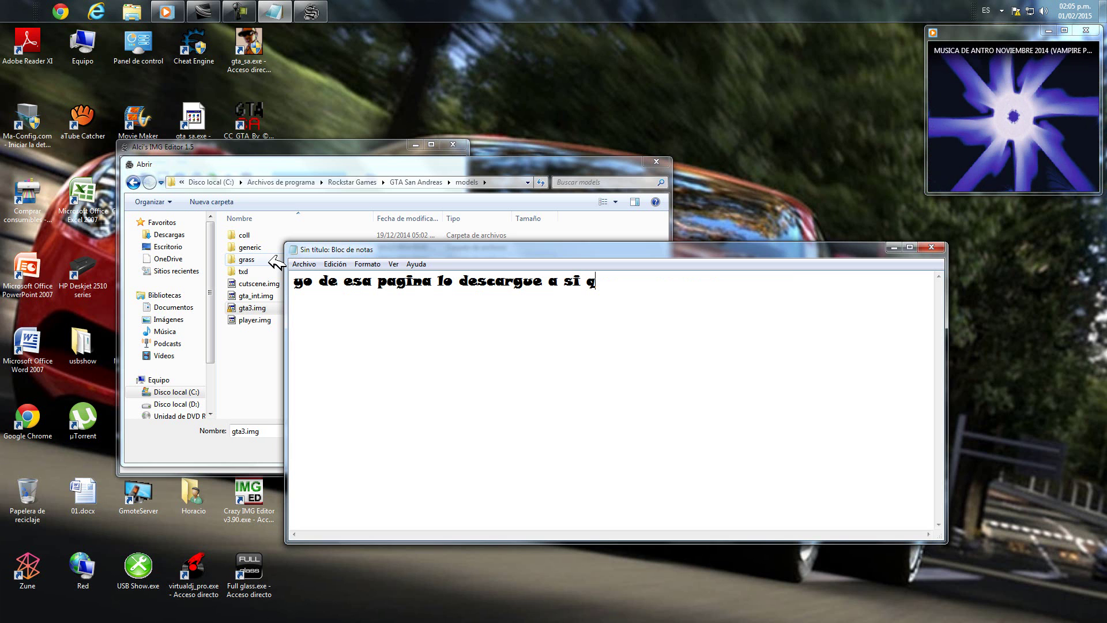
{"action": "type", "text": "ue"}
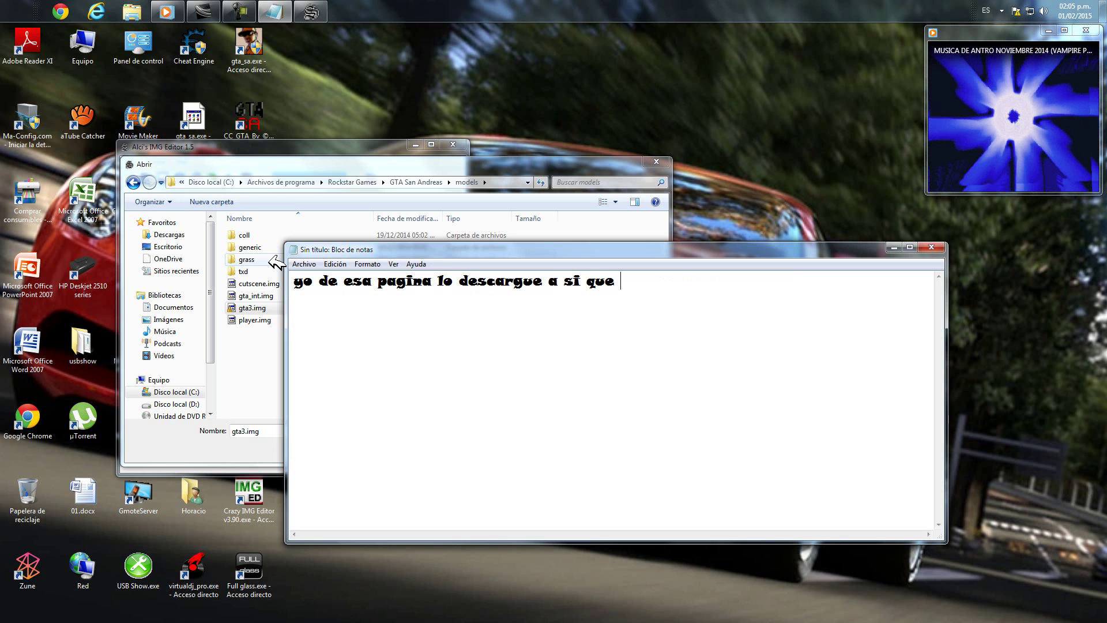
{"action": "type", "text": " par"}
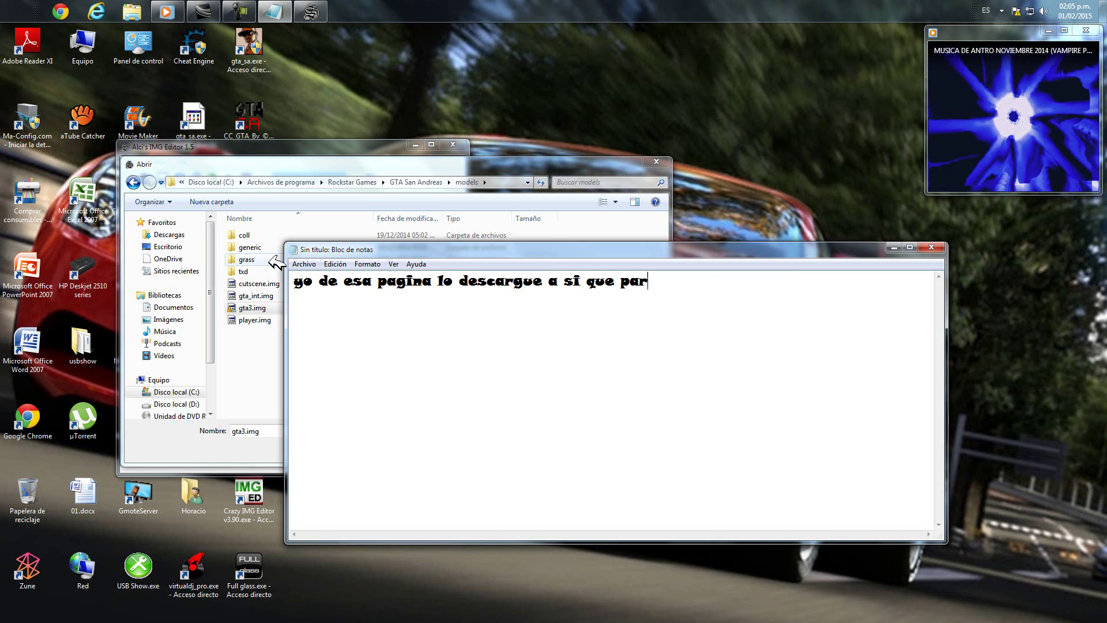
{"action": "type", "text": "a que solu"}
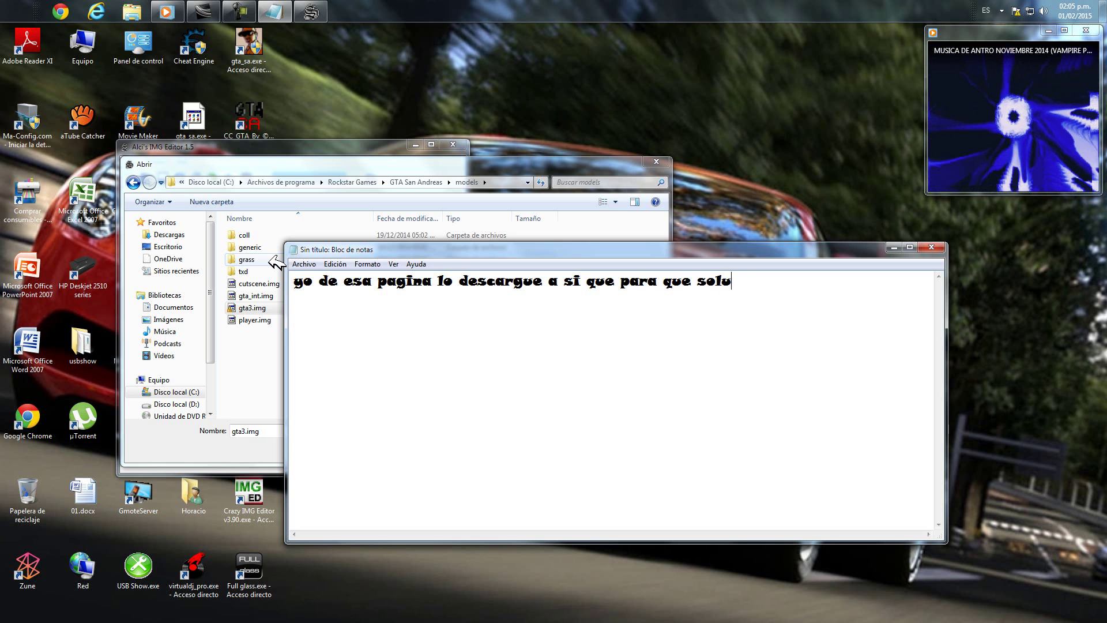
{"action": "type", "text": "cione"}
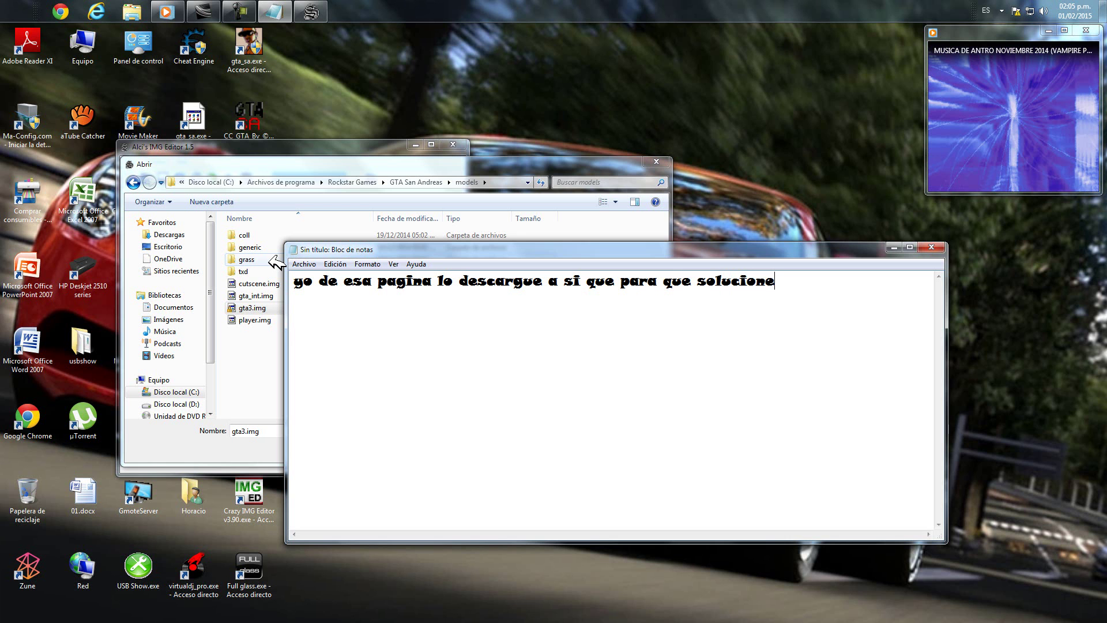
{"action": "type", "text": "mos "}
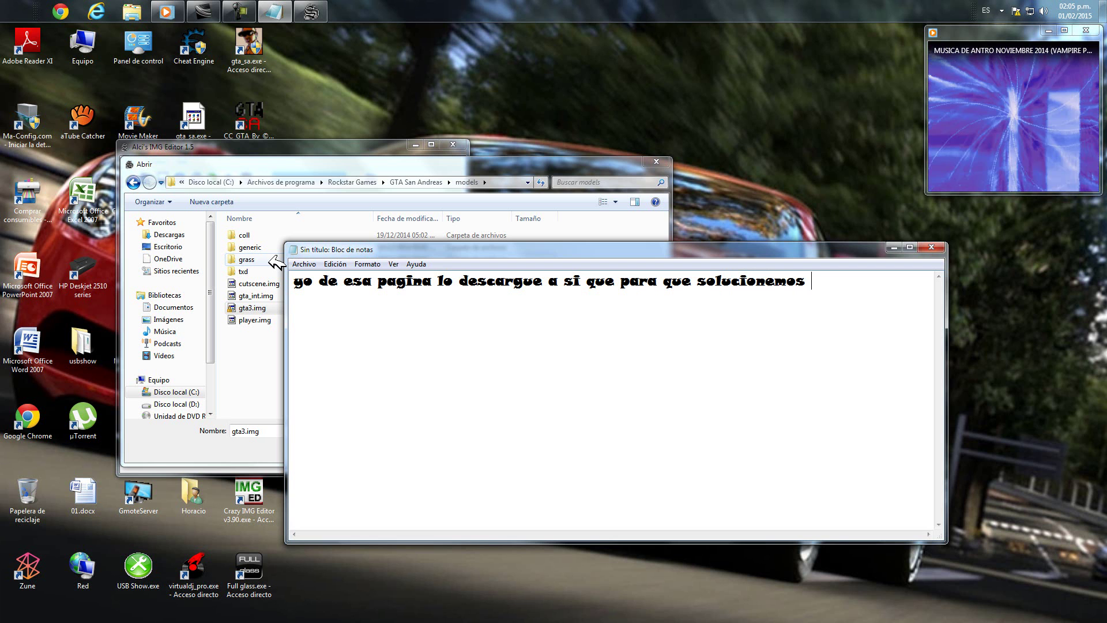
{"action": "type", "text": "este prio"}
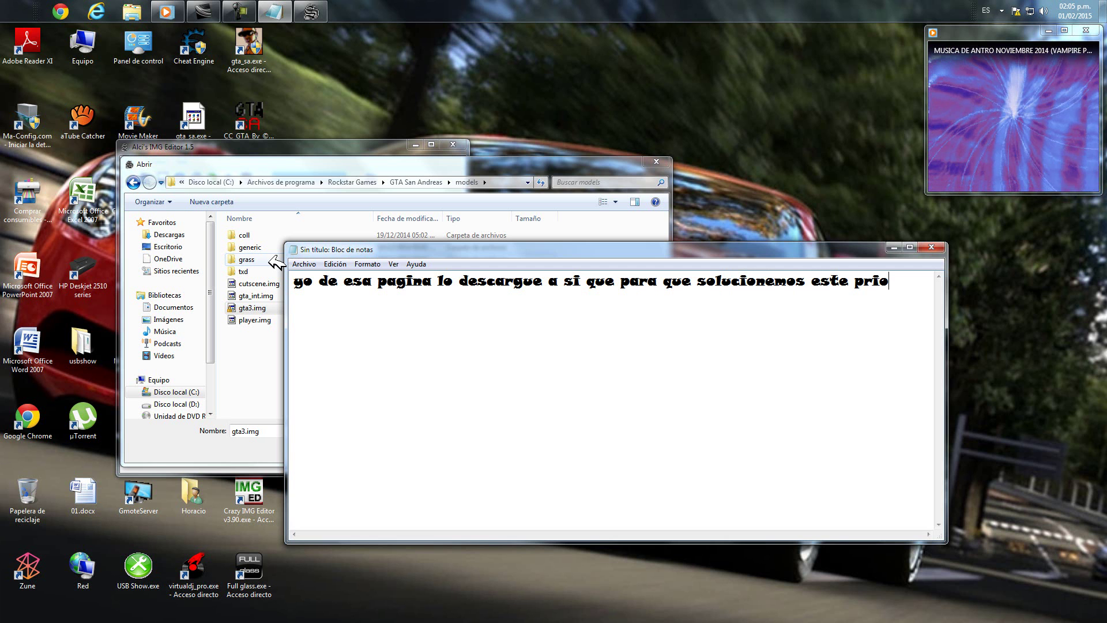
{"action": "key", "text": "BackSpace"}
{"action": "key", "text": "BackSpace"}
{"action": "type", "text": "oble"}
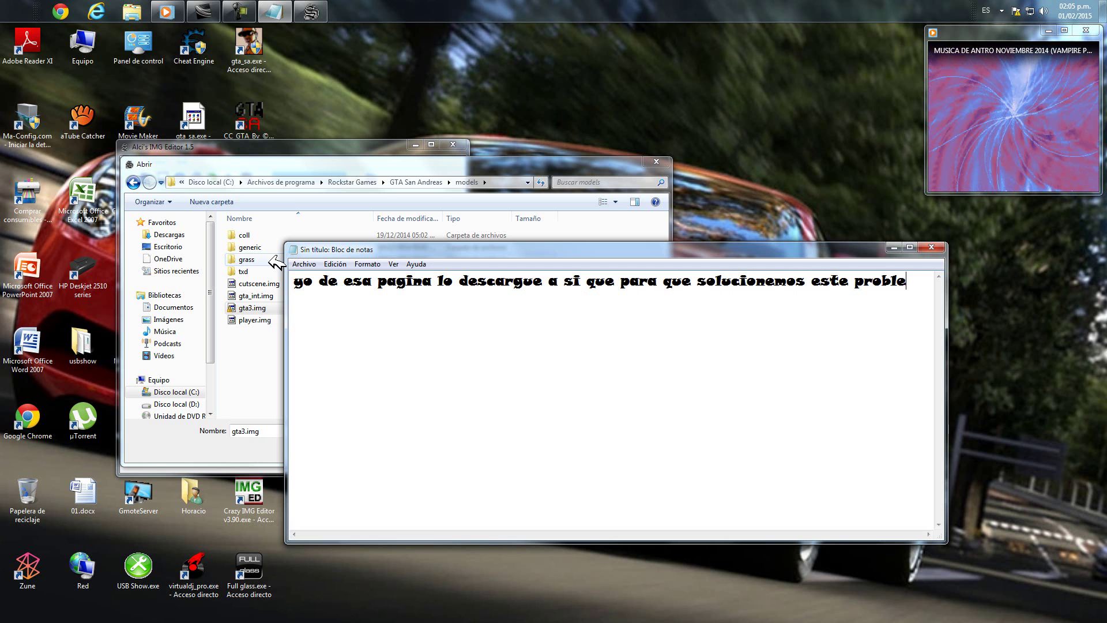
{"action": "type", "text": "ma tenemos "}
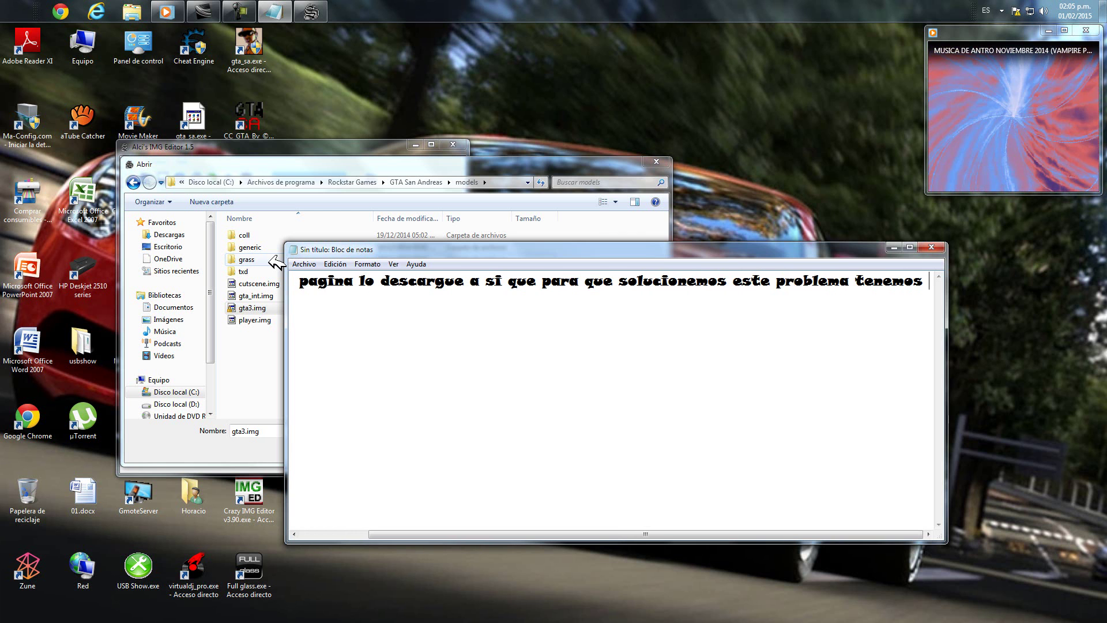
{"action": "type", "text": "que ha"}
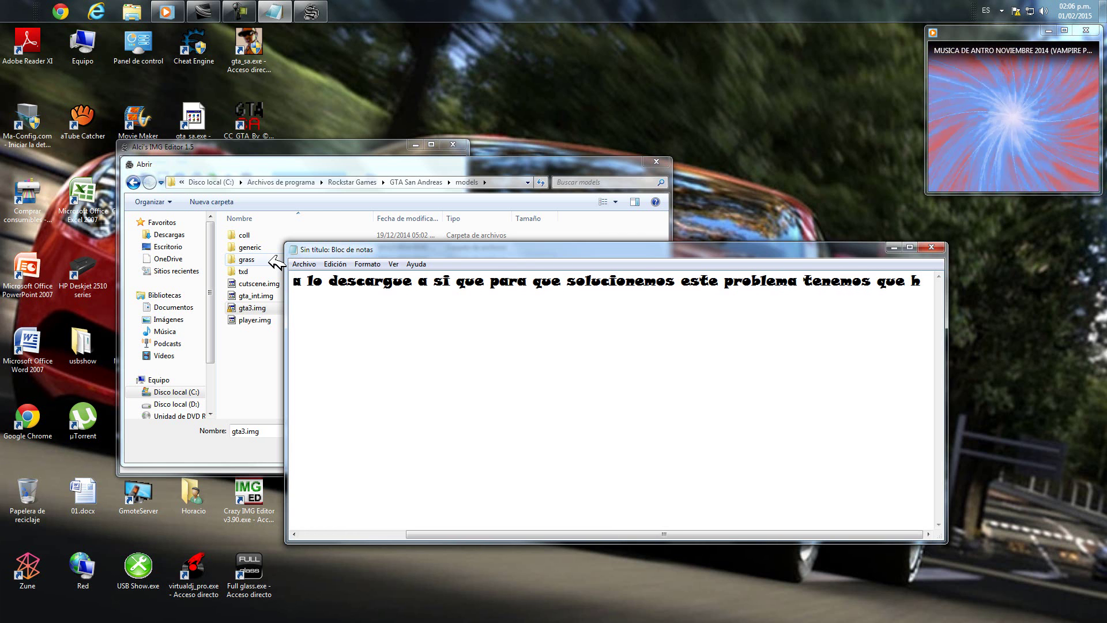
{"action": "key", "text": "BackSpace"}
{"action": "key", "text": "BackSpace"}
{"action": "key", "text": "BackSpace"}
{"action": "key", "text": "BackSpace"}
{"action": "key", "text": "BackSpace"}
{"action": "key", "text": "BackSpace"}
{"action": "key", "text": "BackSpace"}
{"action": "key", "text": "BackSpace"}
{"action": "key", "text": "BackSpace"}
{"action": "key", "text": "BackSpace"}
{"action": "key", "text": "BackSpace"}
{"action": "key", "text": "BackSpace"}
{"action": "key", "text": "BackSpace"}
{"action": "key", "text": "BackSpace"}
{"action": "key", "text": "BackSpace"}
{"action": "key", "text": "BackSpace"}
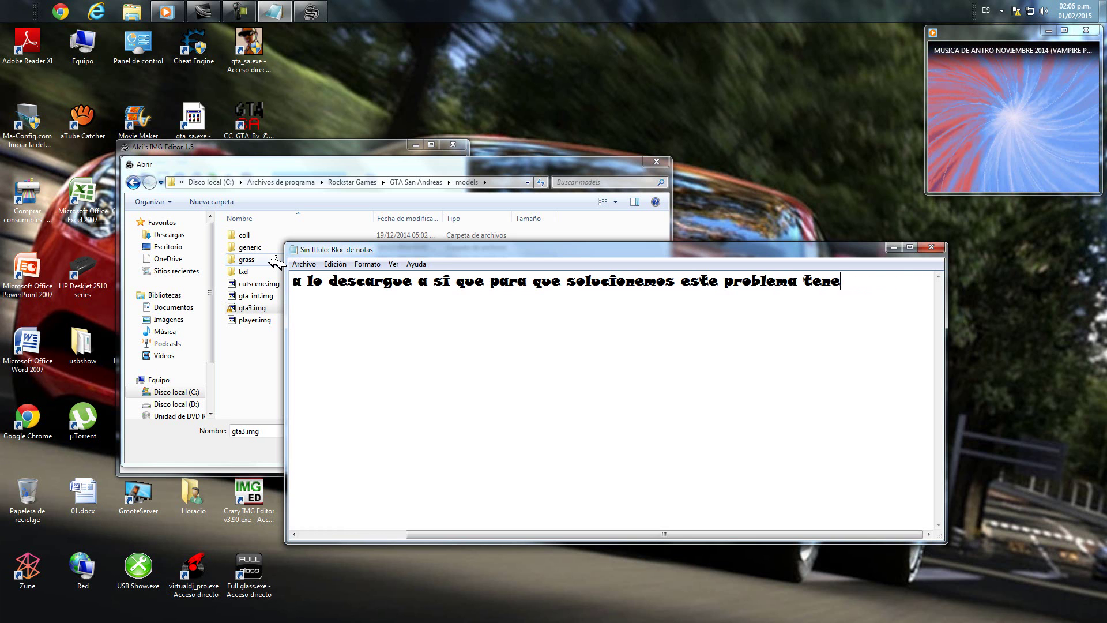
{"action": "type", "text": "m"}
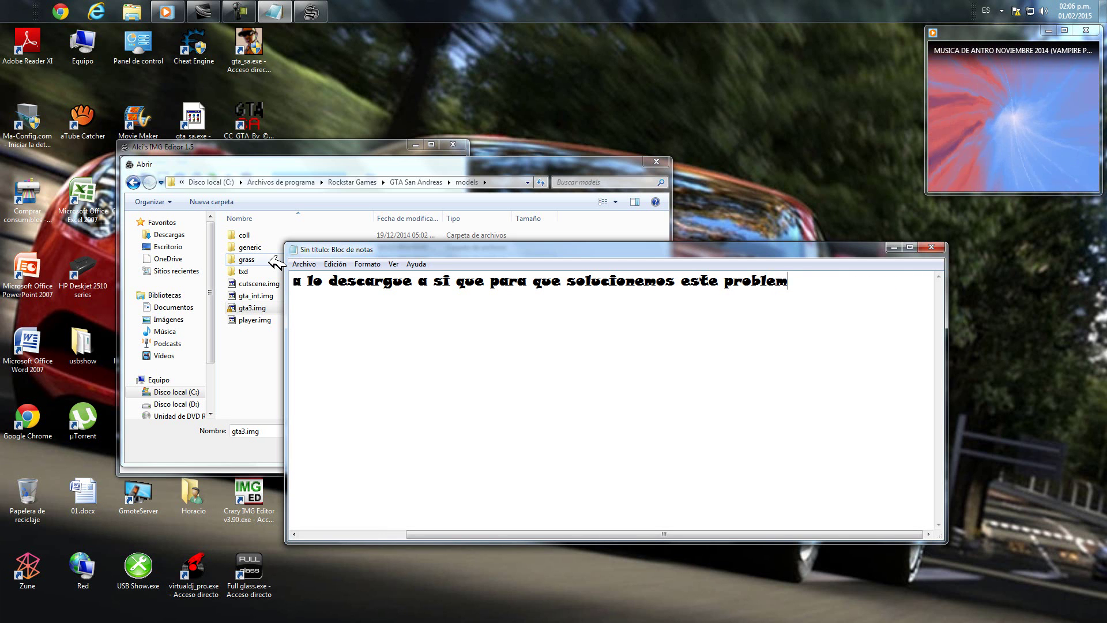
Step: Continue the note's sentence with "y tambien para que podamos modificar lo que queramos tenemos que hacer lo siguiente..."
{"action": "type", "text": "a y ta"}
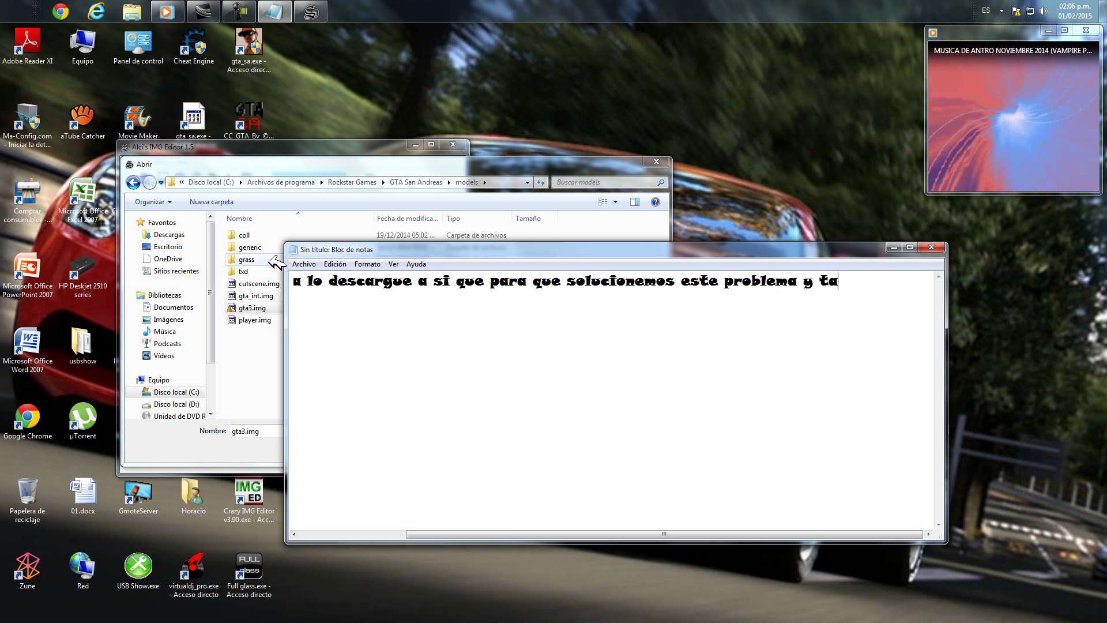
{"action": "type", "text": "mbien para"}
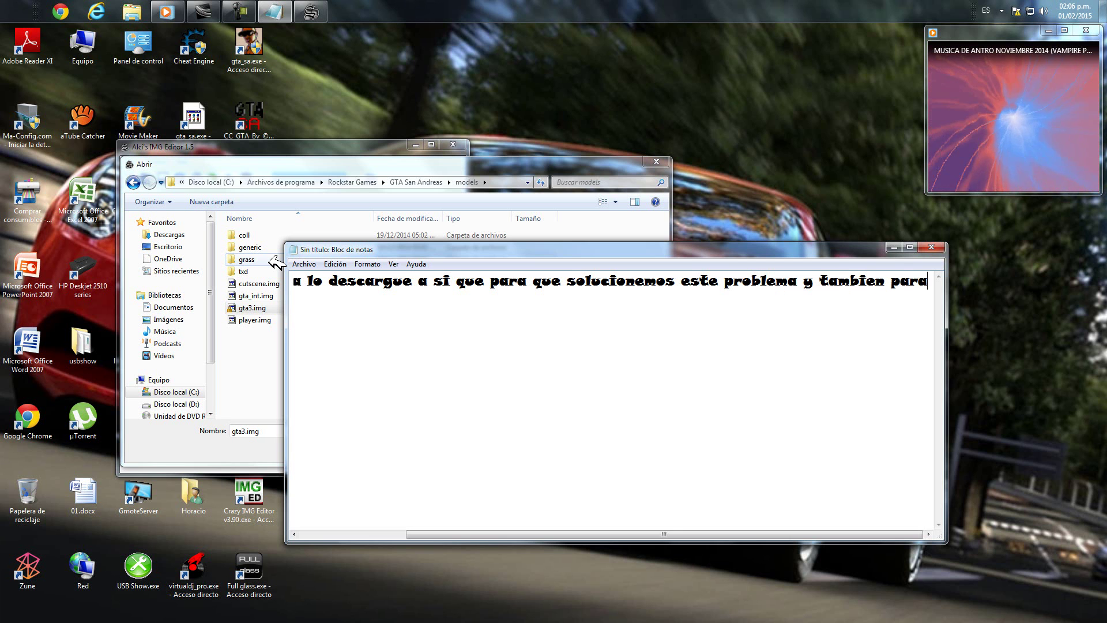
{"action": "type", "text": " que podamos "}
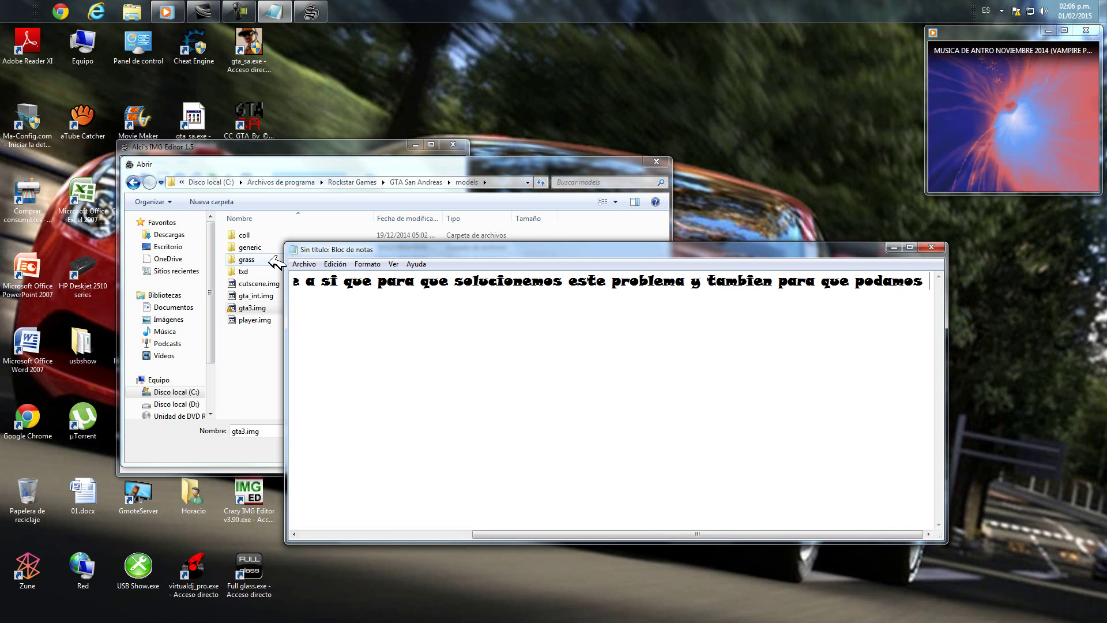
{"action": "type", "text": "modificar lo que queram"}
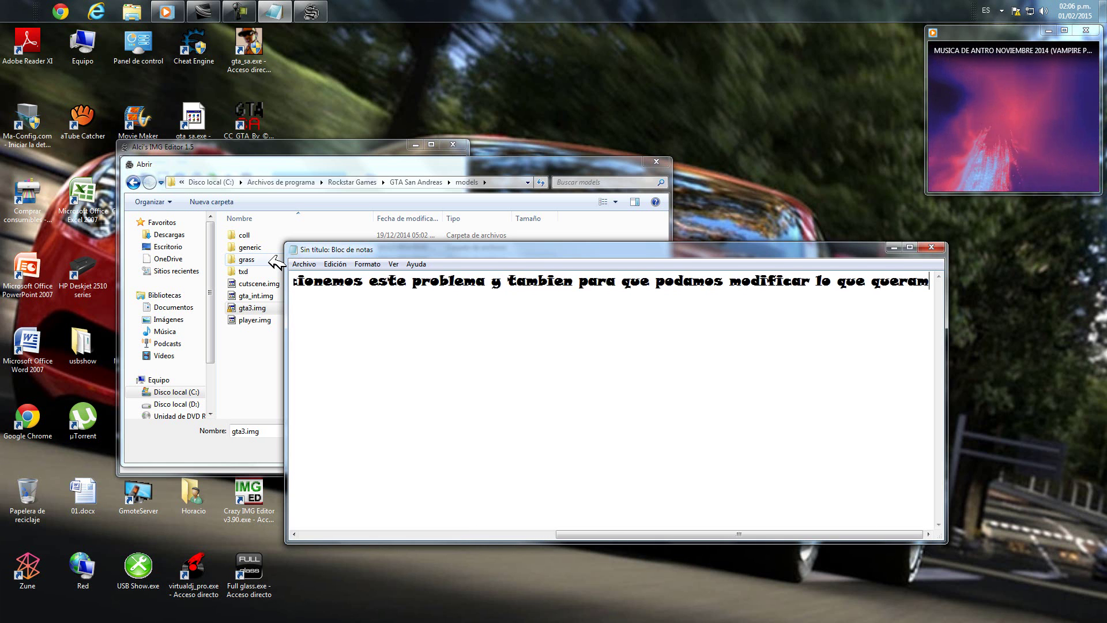
{"action": "type", "text": "os tebn"}
{"action": "key", "text": "BackSpace"}
{"action": "key", "text": "BackSpace"}
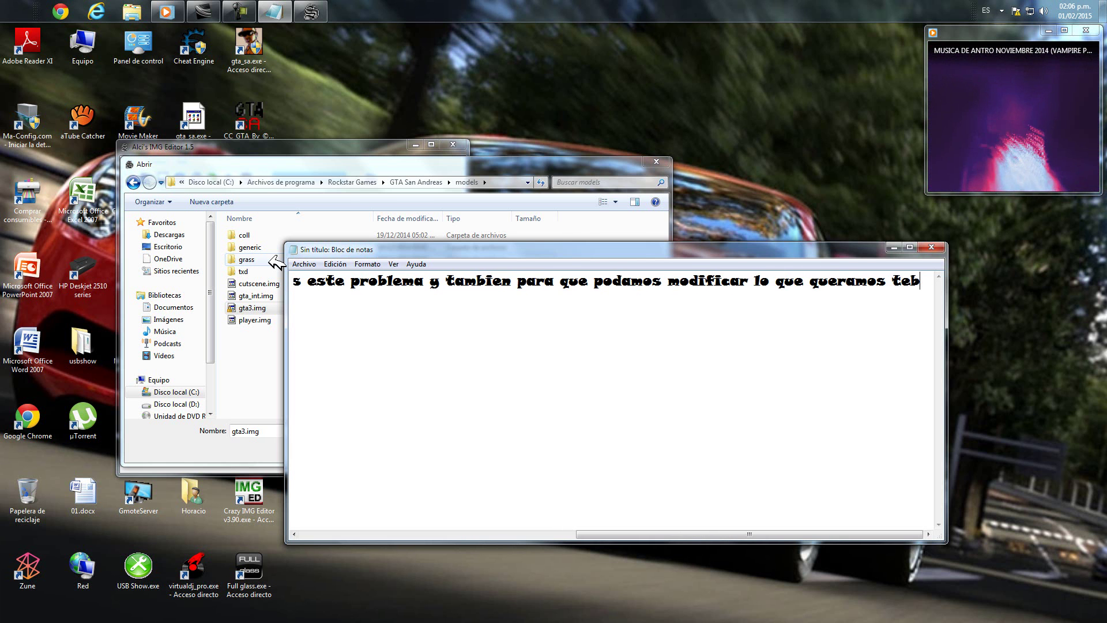
{"action": "type", "text": "nemos que "}
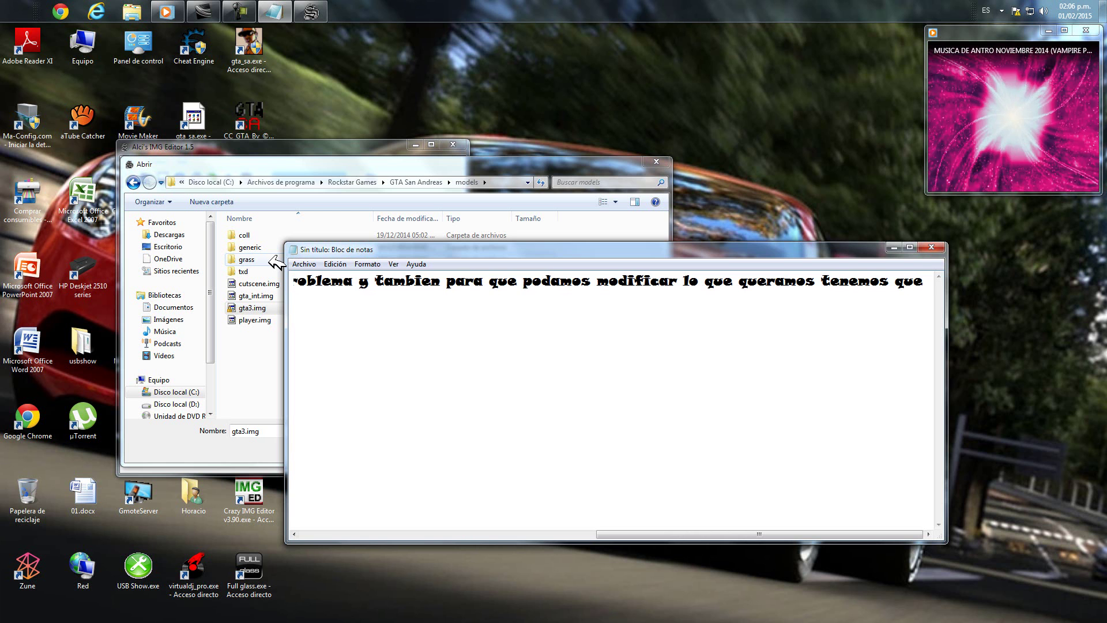
{"action": "type", "text": "hacer lo s"}
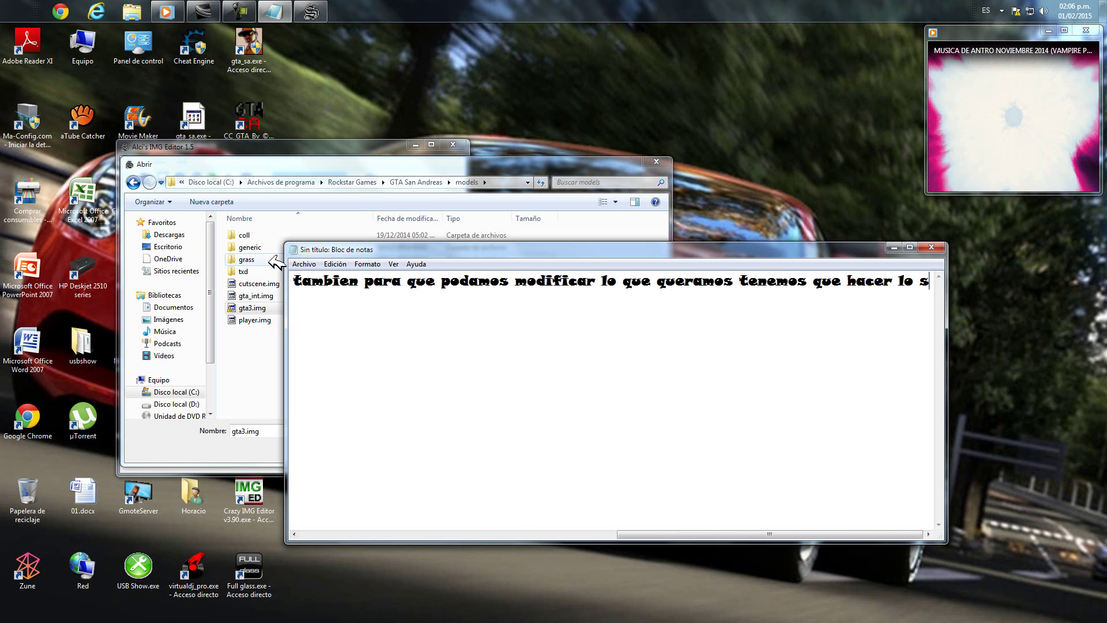
{"action": "type", "text": "iguie"}
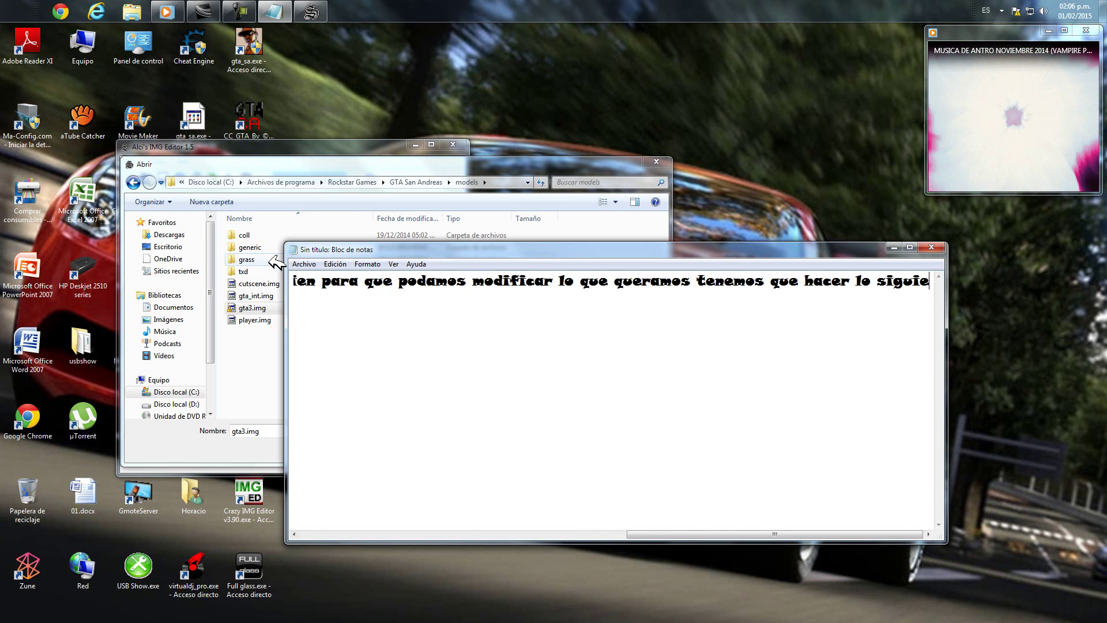
{"action": "type", "text": "nte..."}
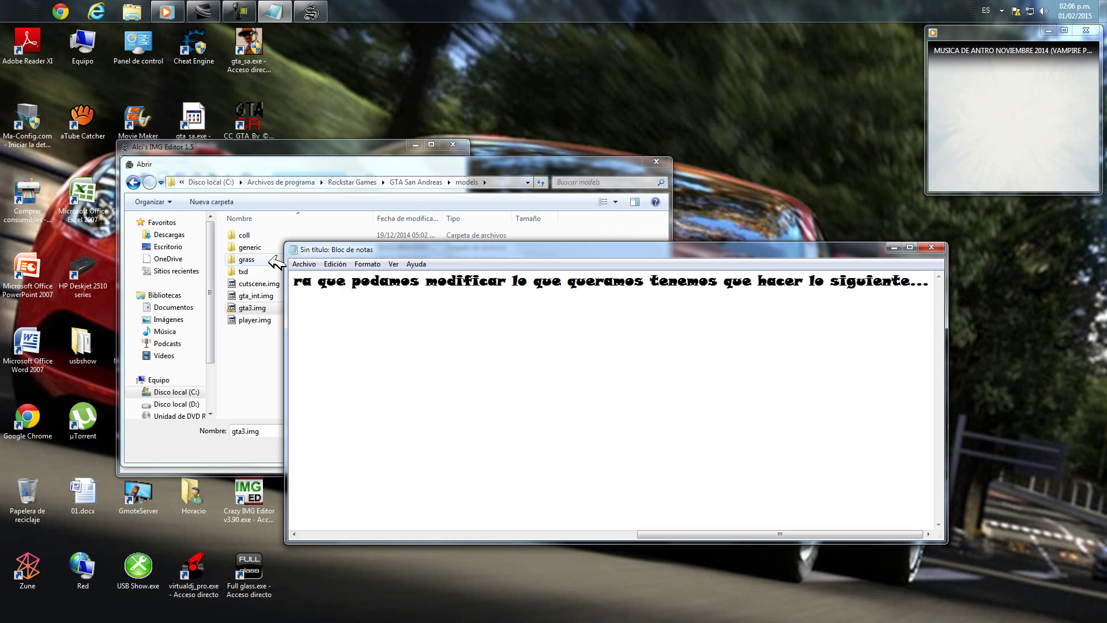
Step: Add a second line to the note reading "sigan mis pasos..."
{"action": "key", "text": "Return"}
{"action": "type", "text": "sigan mis paso"}
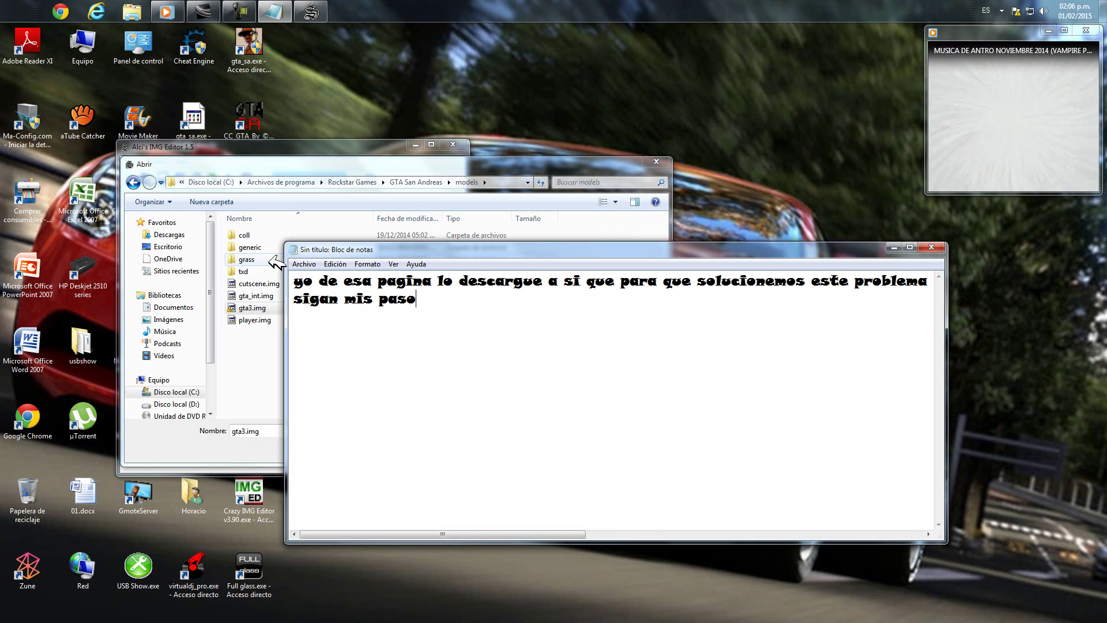
{"action": "type", "text": "s..."}
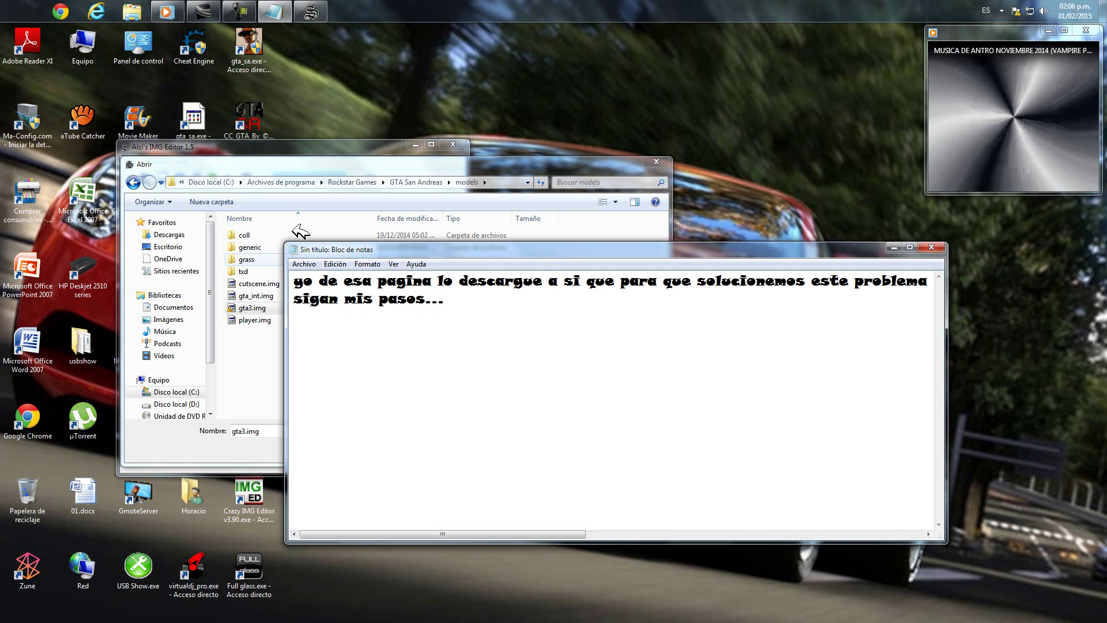
Step: Dismiss the file-opening dialog without opening gta3.img and close Alci's IMG Editor
{"action": "left_click", "coordinate": [355, 171]}
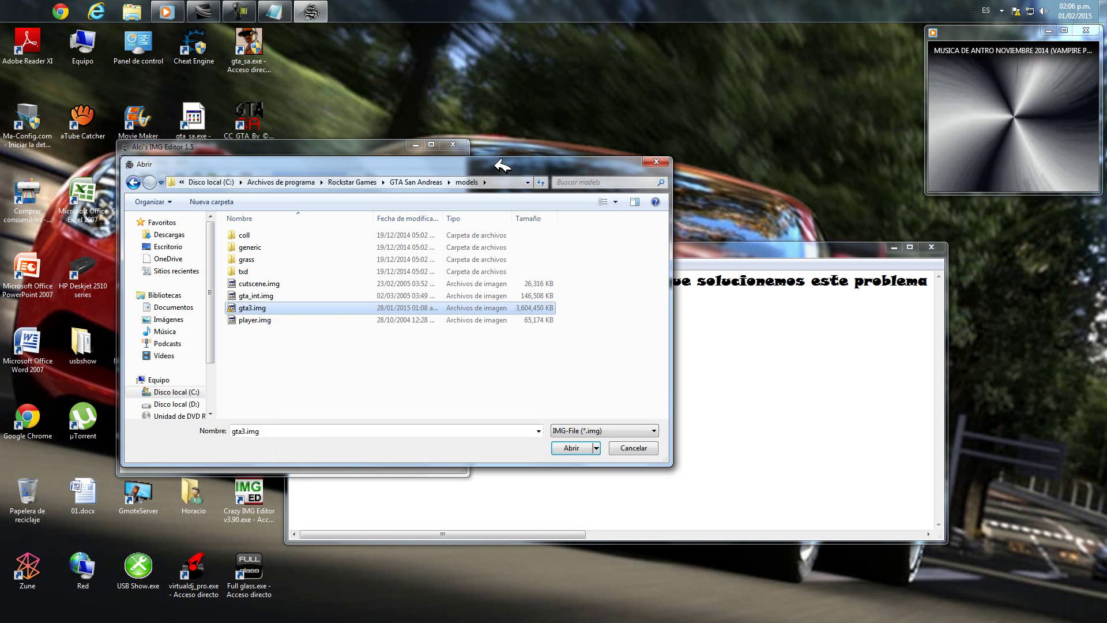
{"action": "left_click_drag", "start_coordinate": [495, 169], "coordinate": [475, 164]}
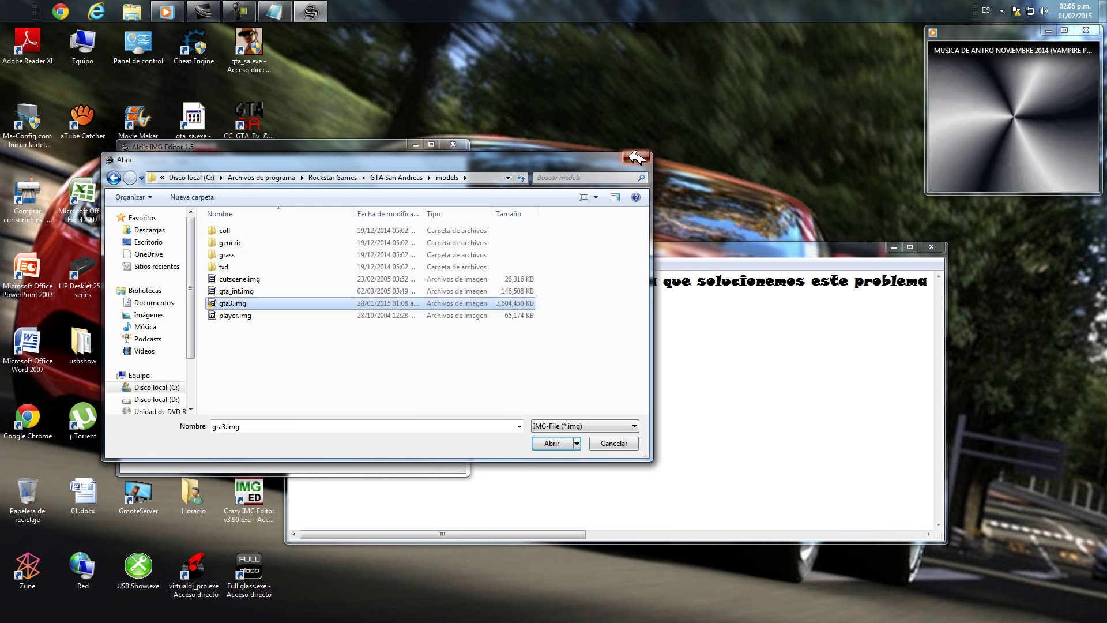
{"action": "left_click", "coordinate": [635, 157]}
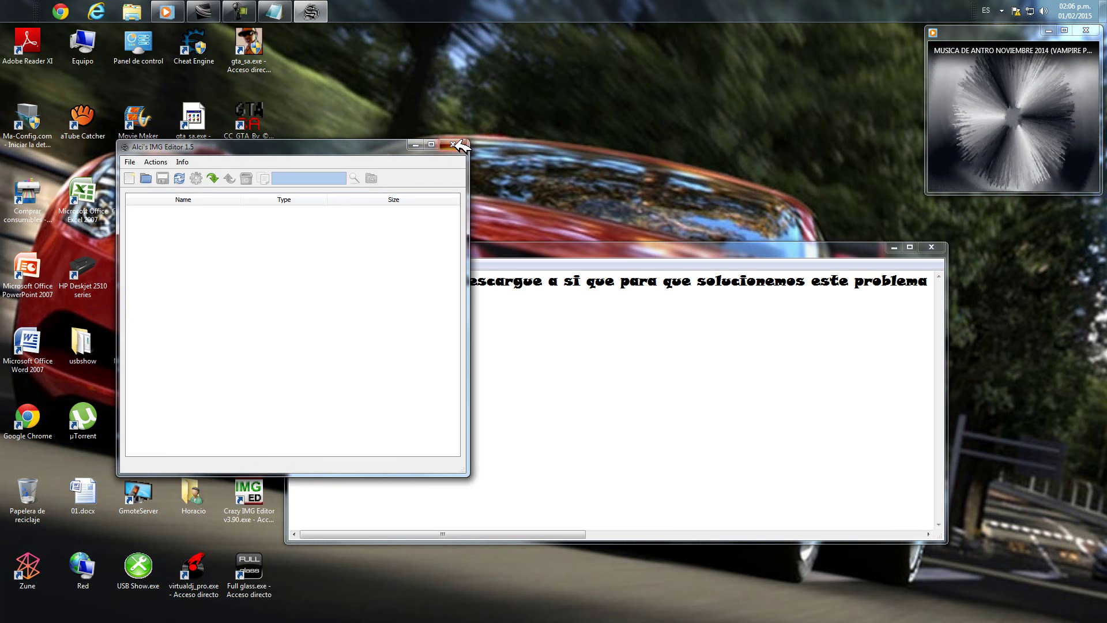
{"action": "left_click", "coordinate": [453, 145]}
Step: Add the line "nos dirigimos a equipo" to the note and open the Equipo window
{"action": "mouse_move", "coordinate": [277, 11]}
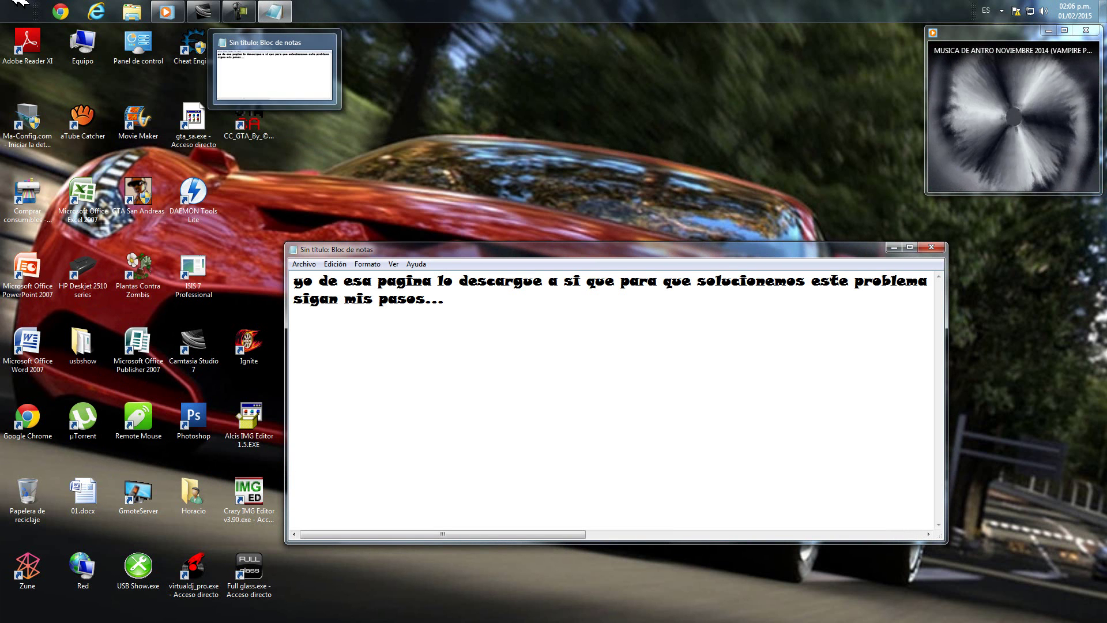
{"action": "key", "text": "super"}
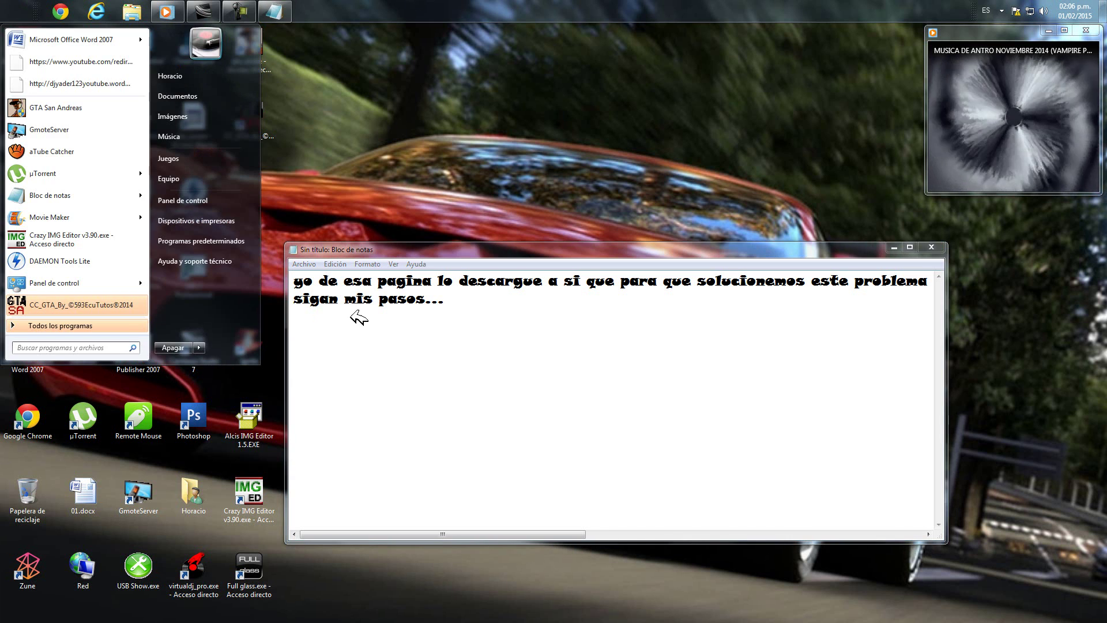
{"action": "left_click", "coordinate": [464, 304]}
{"action": "type", "text": "nos dirigimos a equipo"}
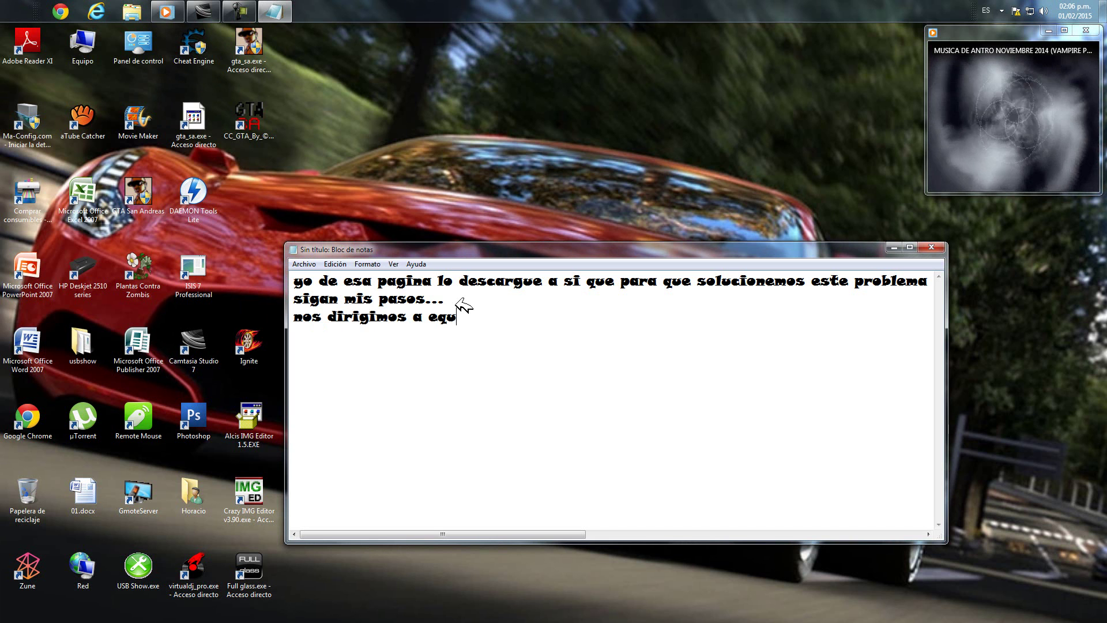
{"action": "left_click", "coordinate": [5, 3]}
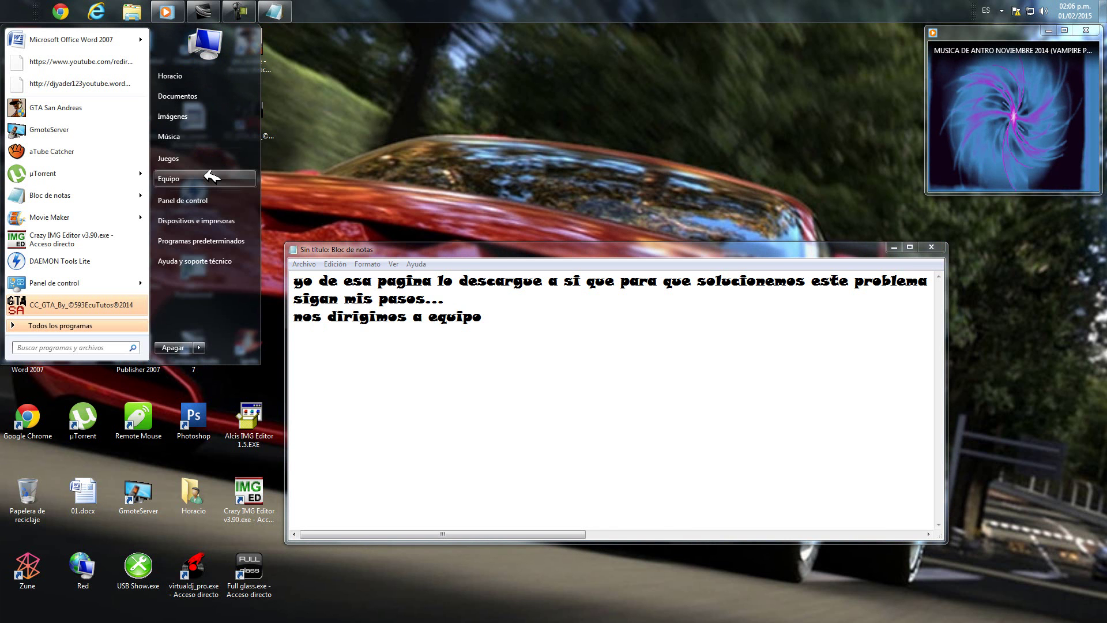
{"action": "left_click", "coordinate": [211, 177]}
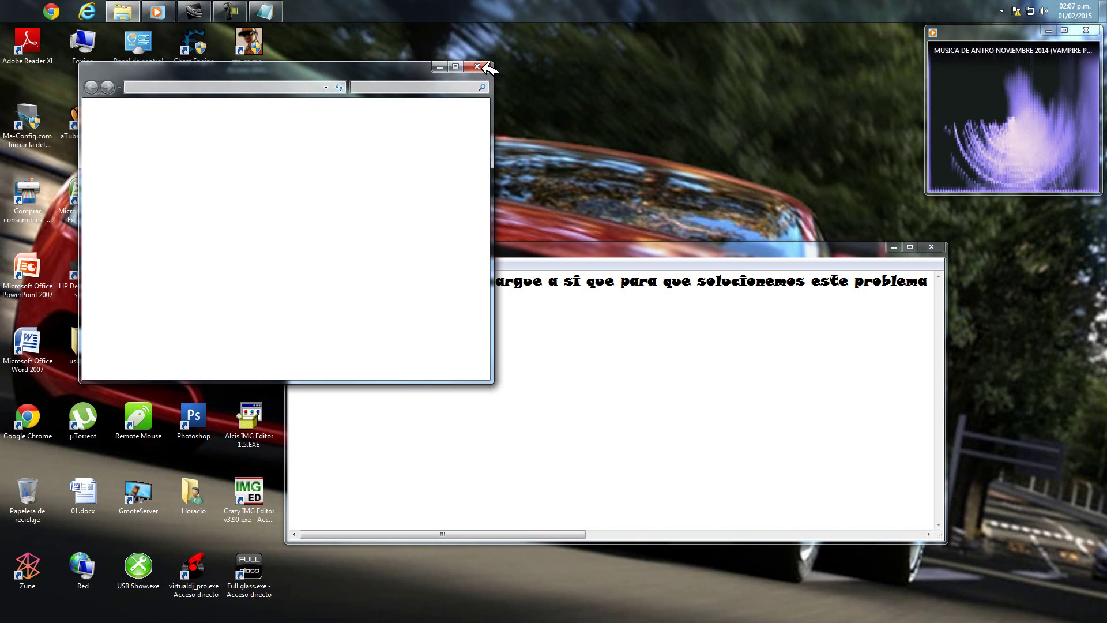
Step: Add the line "disculpen si esta un poco lenta es que como estoy utilizando camtasia esta un poco lenta mi pc.." to the note
{"action": "left_click", "coordinate": [558, 305]}
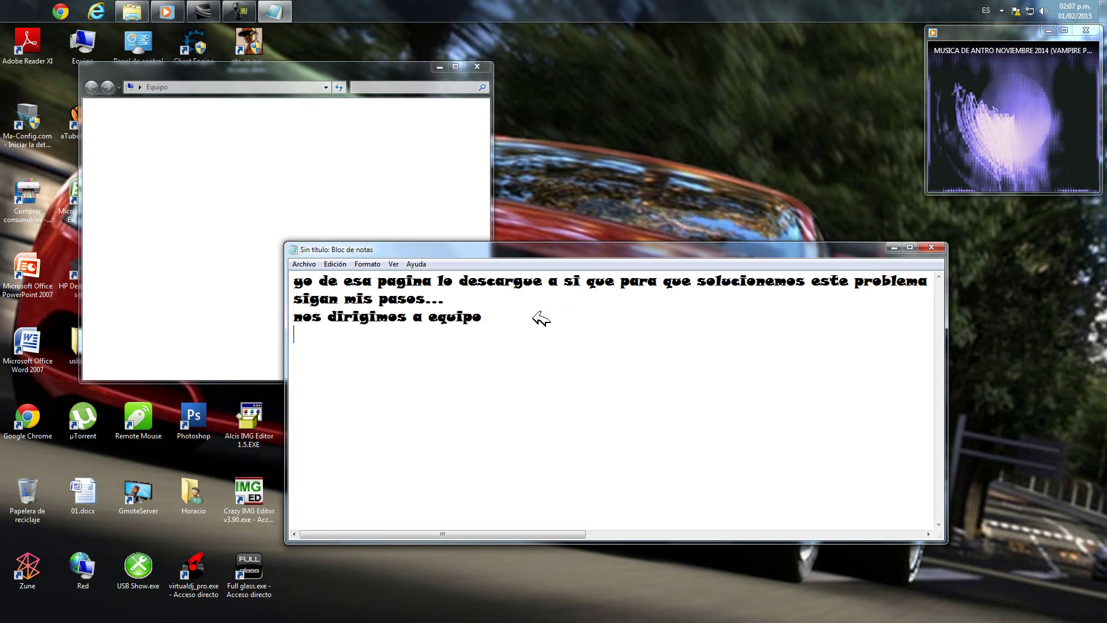
{"action": "type", "text": "disculpe"}
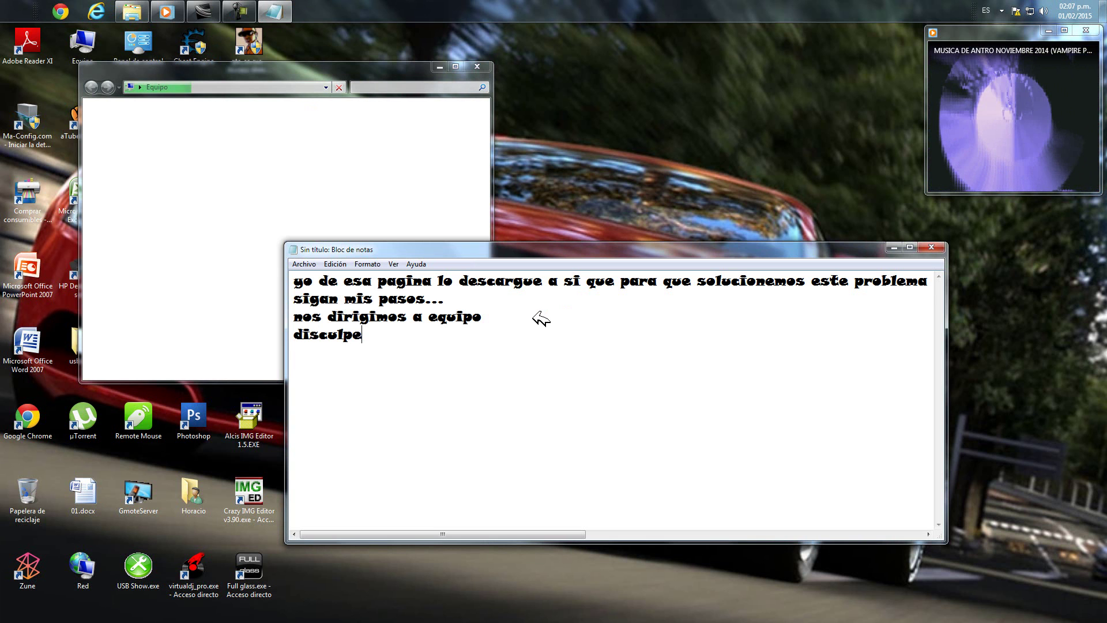
{"action": "type", "text": "n si esta "}
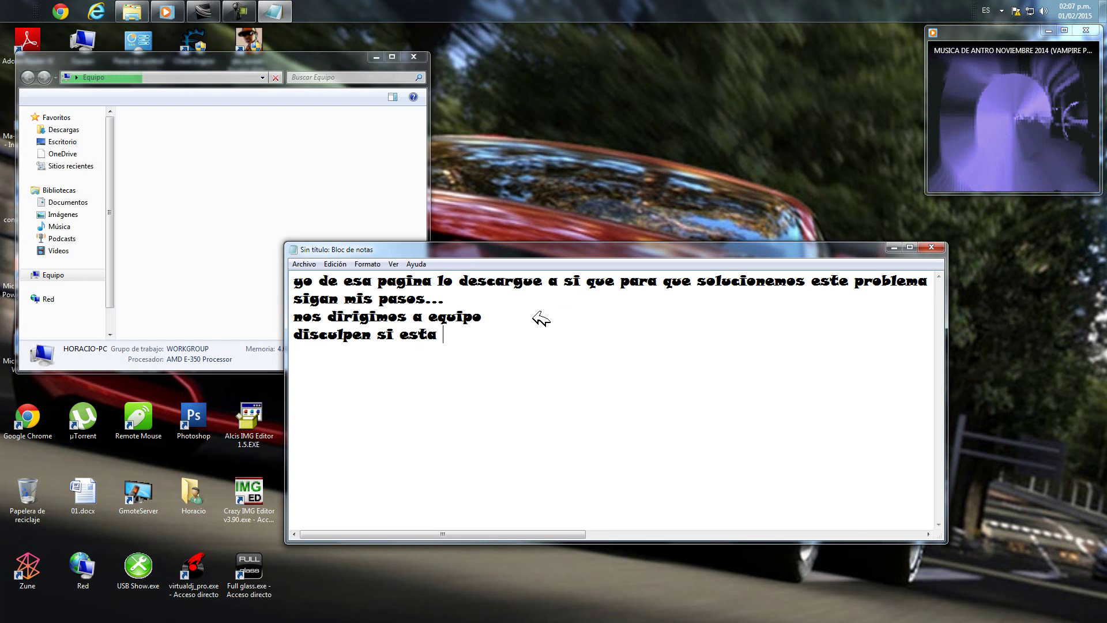
{"action": "type", "text": "un poco l"}
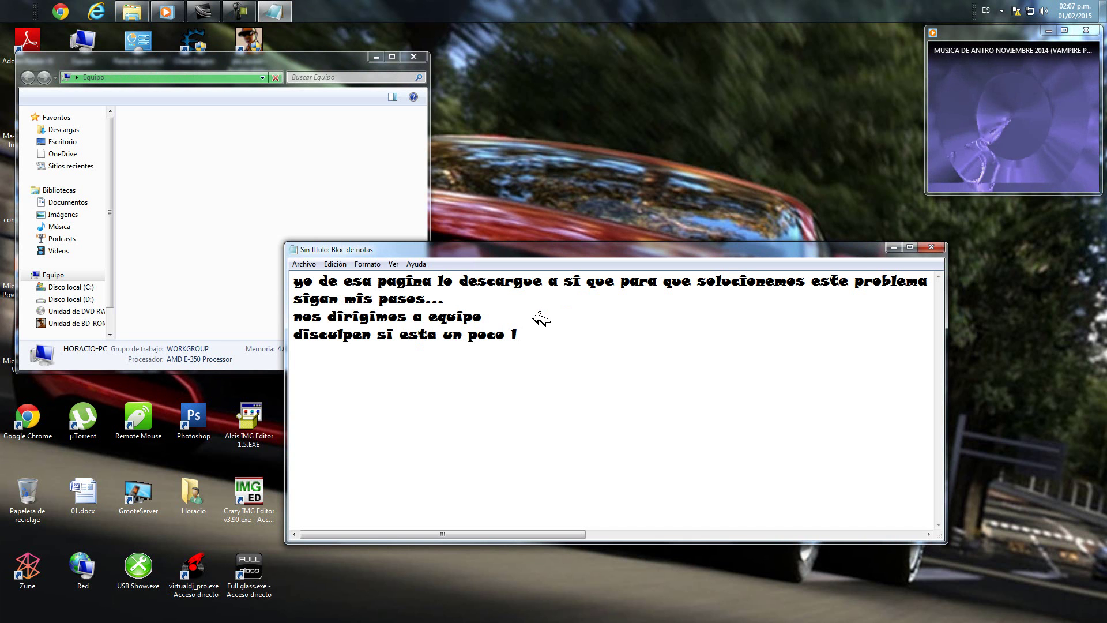
{"action": "type", "text": "enta es que como estoy utilizando camtasia esta un poco le"}
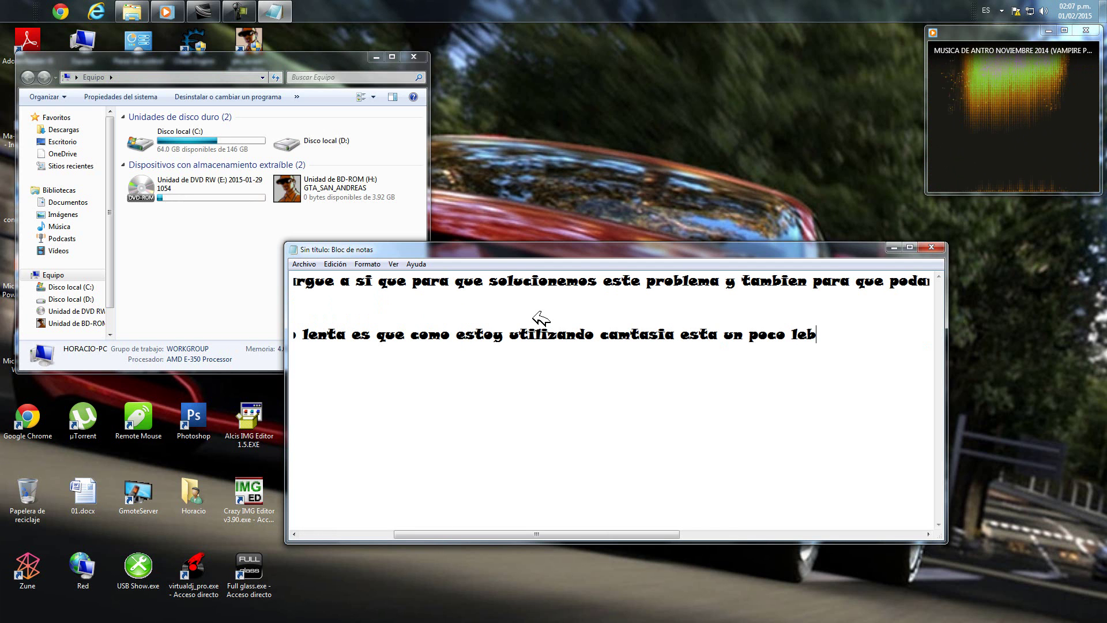
{"action": "type", "text": "nta "}
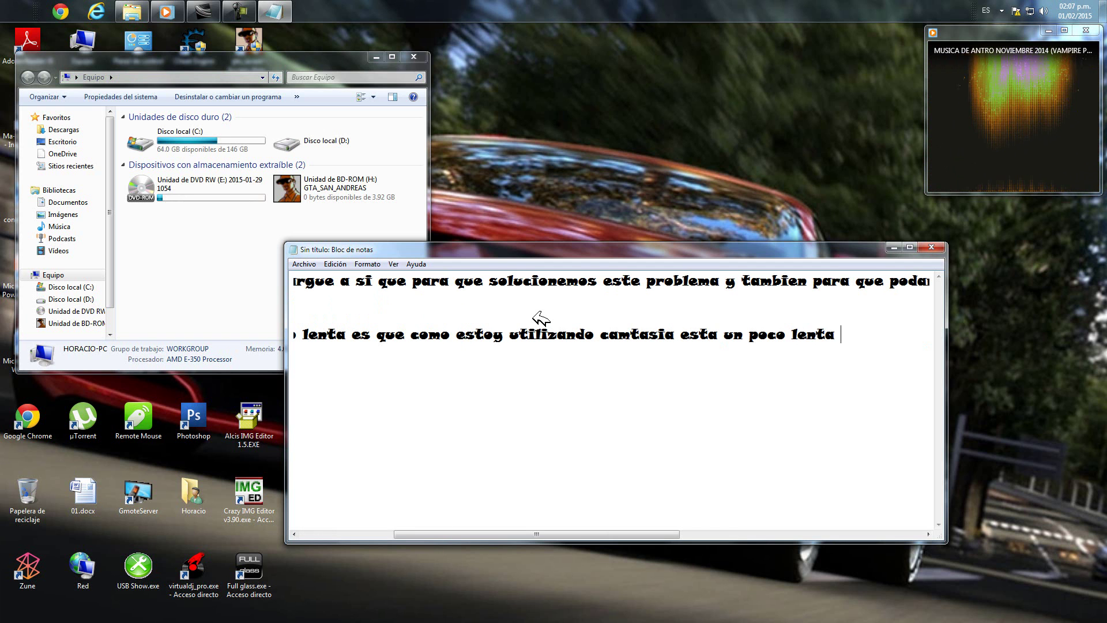
{"action": "type", "text": "mi pc.."}
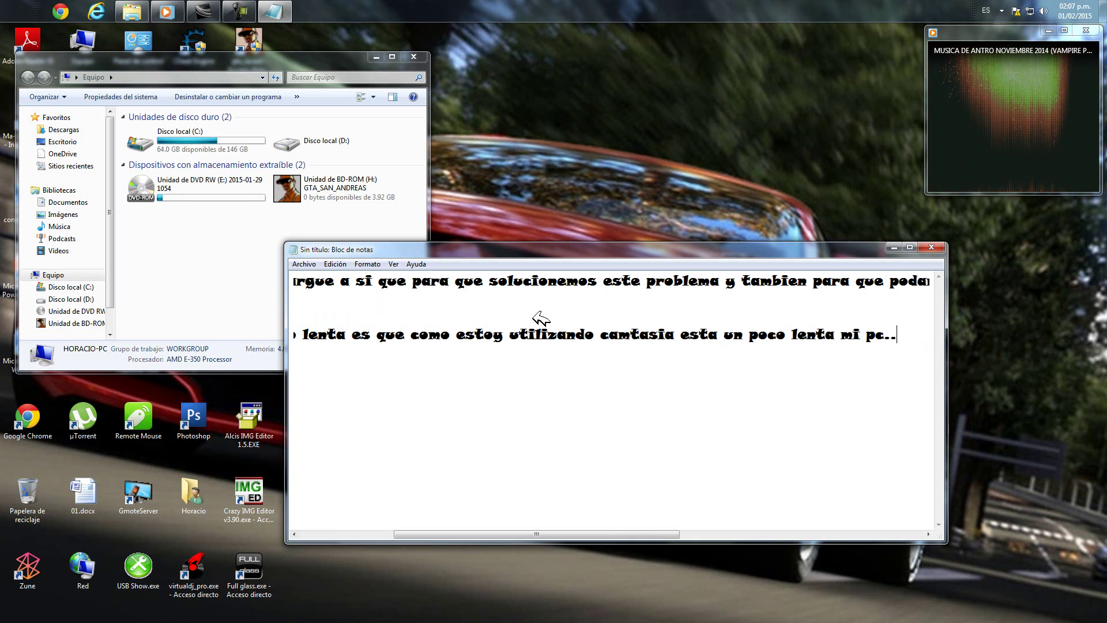
Step: Replace the whole note with the line "o para mas facil vamos al icono de gta san andreas"
{"action": "key", "text": "ctrl+a"}
{"action": "key", "text": "Delete"}
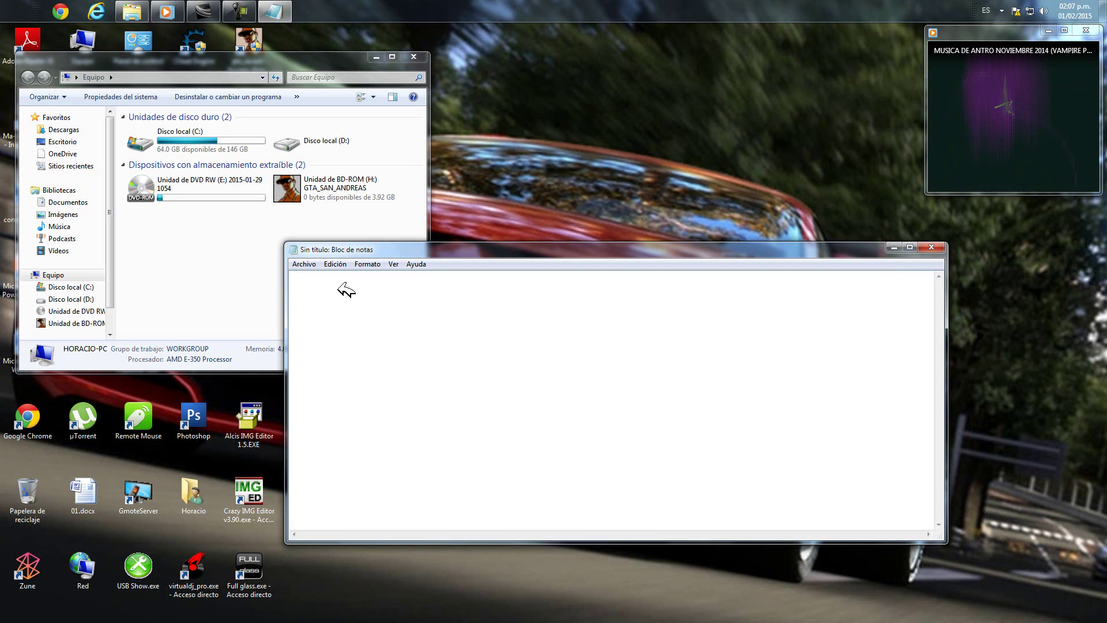
{"action": "type", "text": "o para mas facil"}
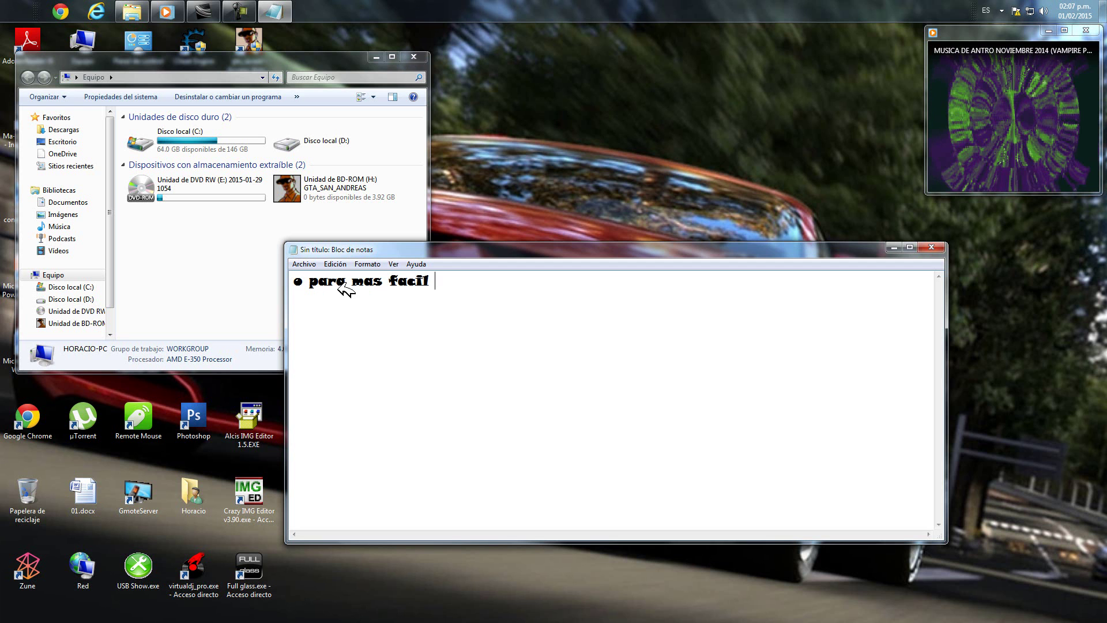
{"action": "type", "text": "vamos "}
{"action": "type", "text": "al"}
{"action": "key", "text": "BackSpace"}
{"action": "type", "text": "l "}
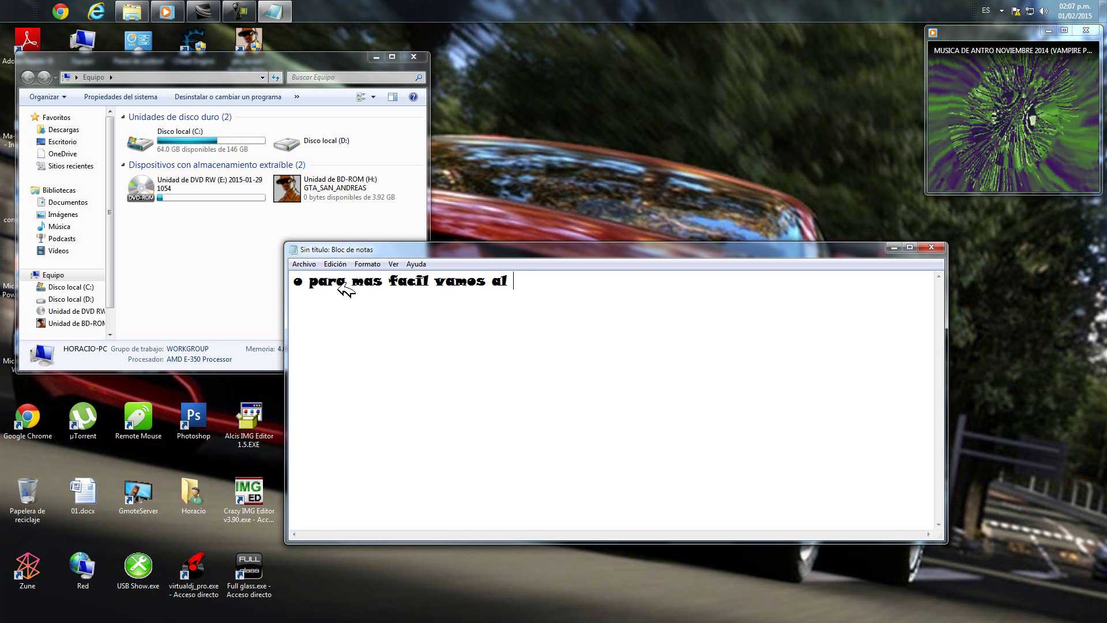
{"action": "type", "text": "icono de gta s"}
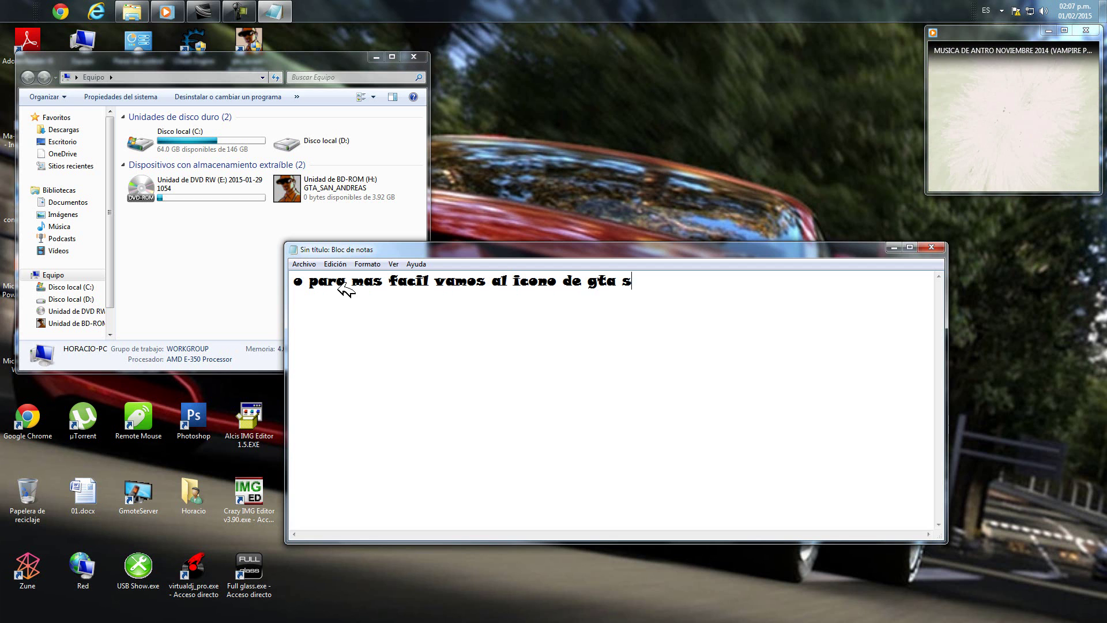
{"action": "type", "text": "an andreas"}
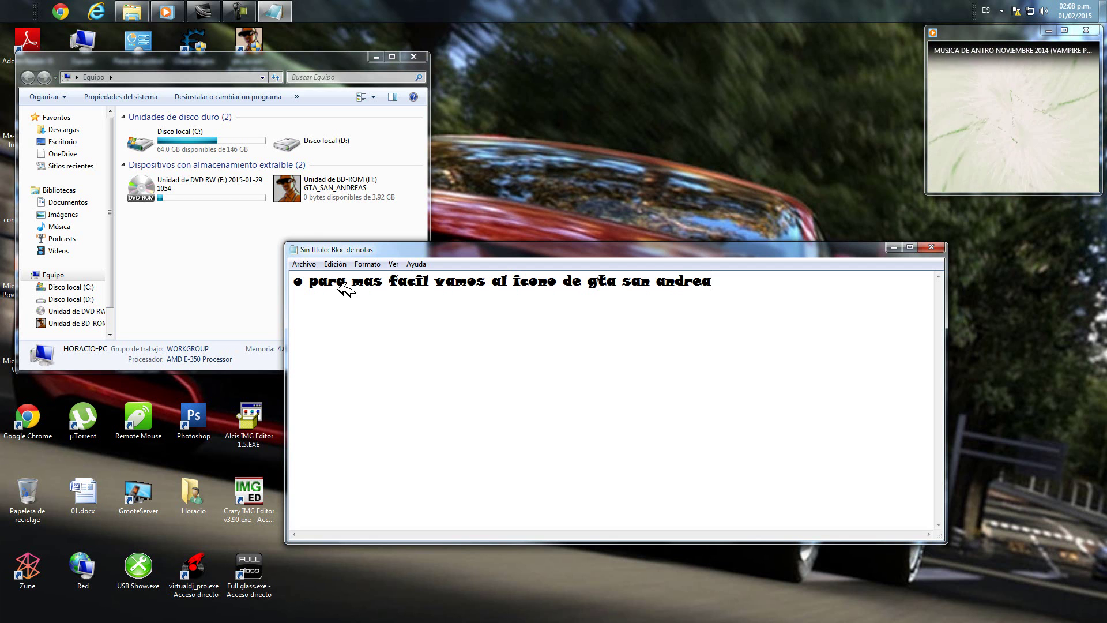
Step: Close the Equipo window and bring up the available actions for the desktop shortcut "gta_sa.exe - Acceso directo (2)"
{"action": "left_click", "coordinate": [413, 56]}
{"action": "left_click", "coordinate": [266, 44]}
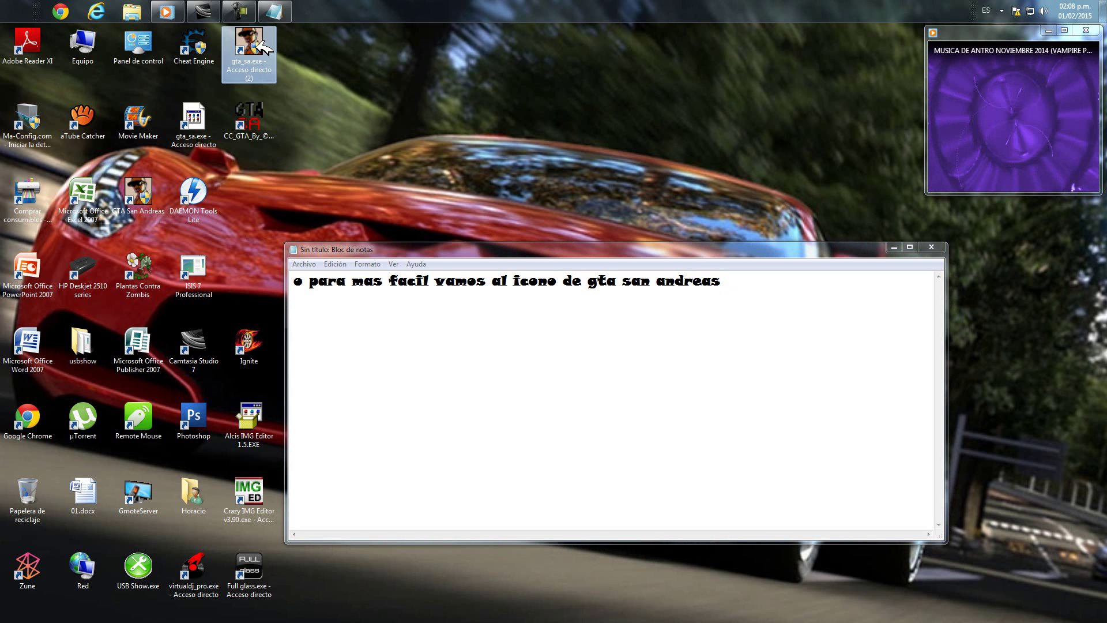
{"action": "right_click", "coordinate": [262, 46]}
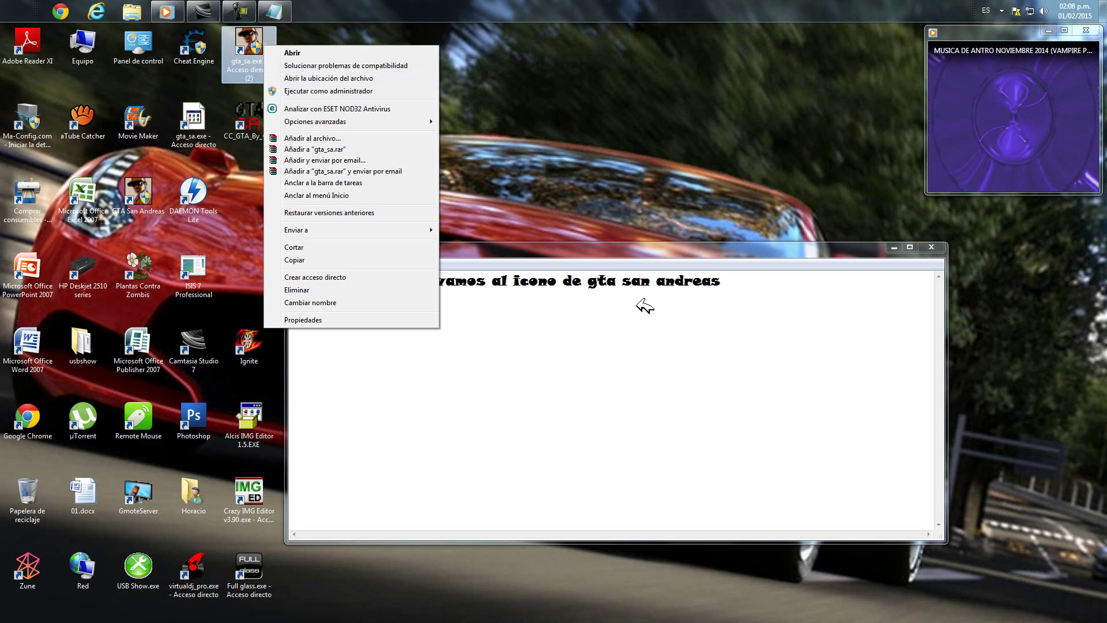
Step: Add a second line to the note reading "abrir la ubicacion del archivo..."
{"action": "left_click", "coordinate": [742, 292]}
{"action": "key", "text": "Return"}
{"action": "type", "text": "abrir 1a ubicacion del ar"}
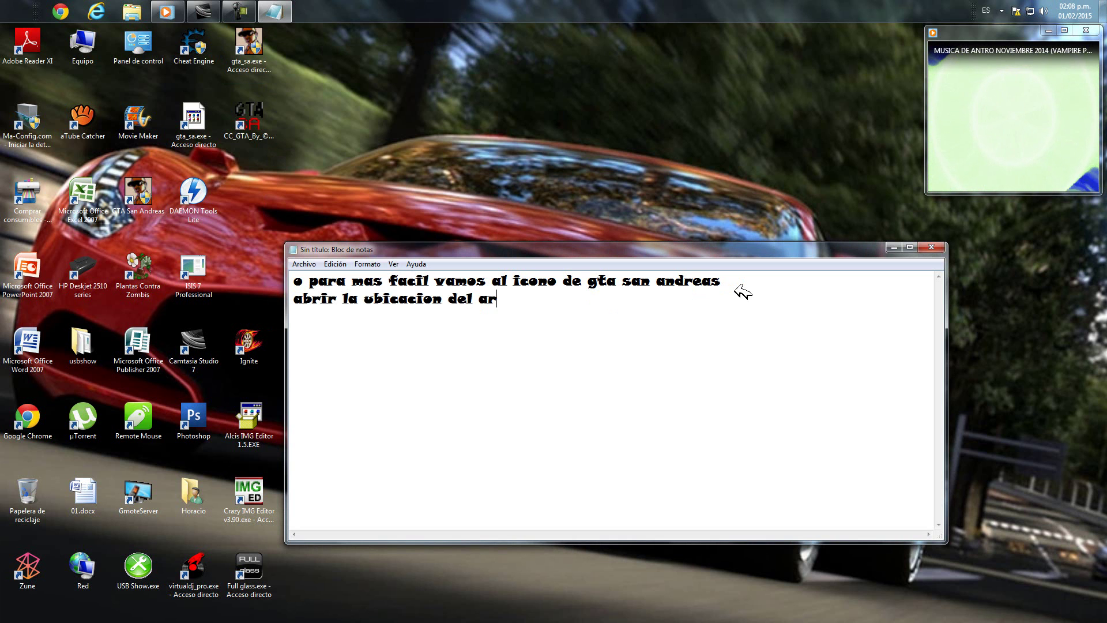
{"action": "type", "text": "chivo..."}
Step: Open the file location of the desktop shortcut "gta_sa.exe - Acceso directo (2)"
{"action": "left_click", "coordinate": [254, 51]}
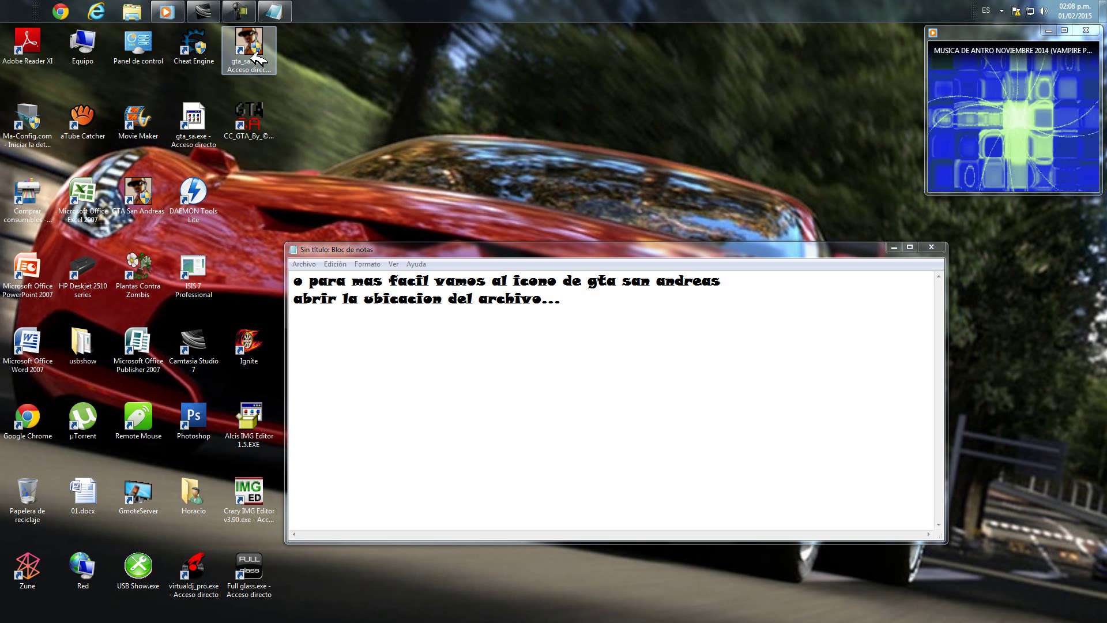
{"action": "right_click", "coordinate": [246, 51]}
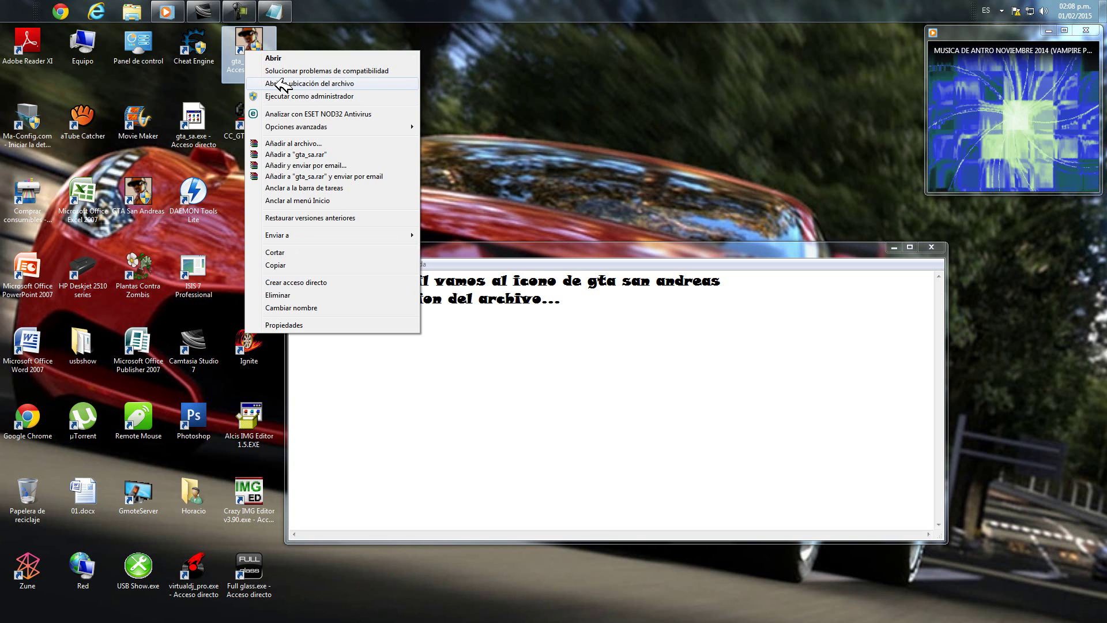
{"action": "left_click", "coordinate": [344, 86]}
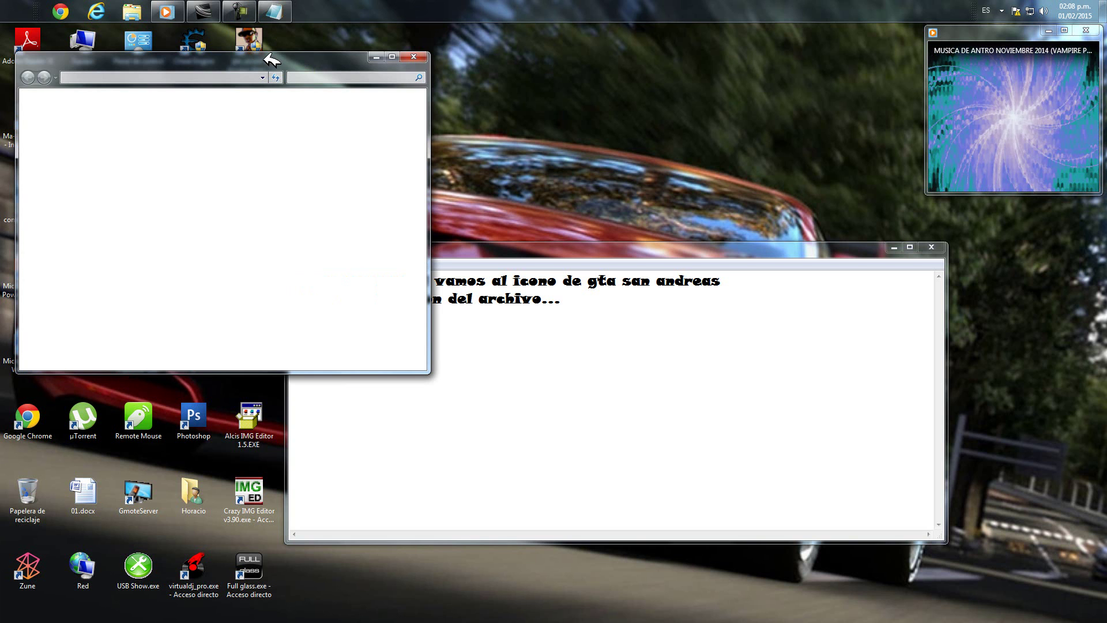
Step: Move the note window away from the folder window and erase all of its text
{"action": "left_click_drag", "start_coordinate": [549, 242], "coordinate": [640, 133]}
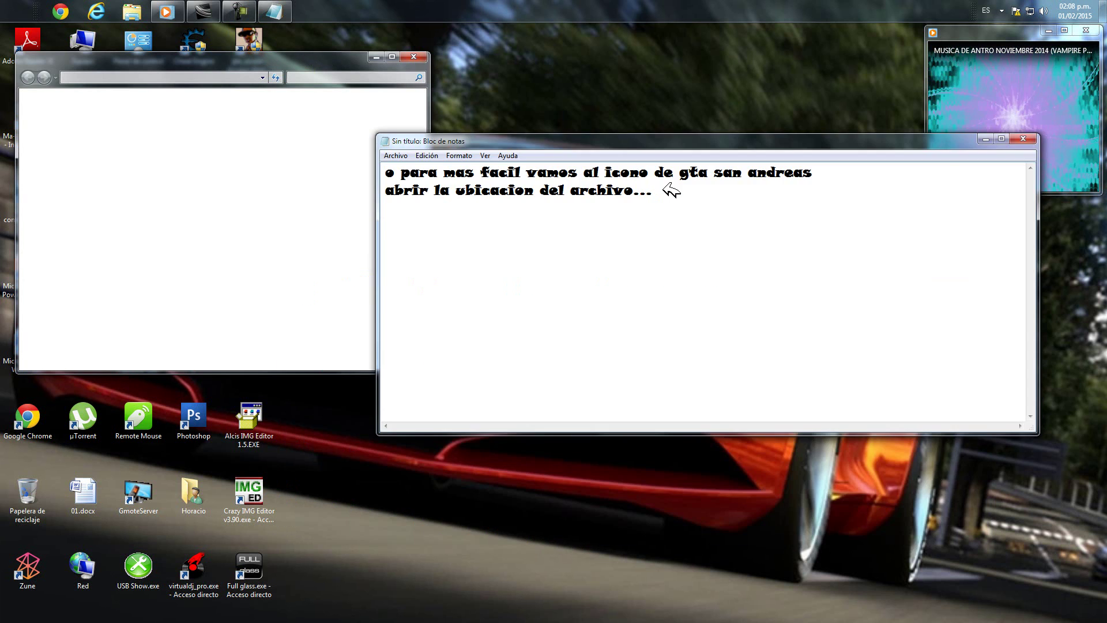
{"action": "left_click_drag", "start_coordinate": [670, 190], "coordinate": [354, 144]}
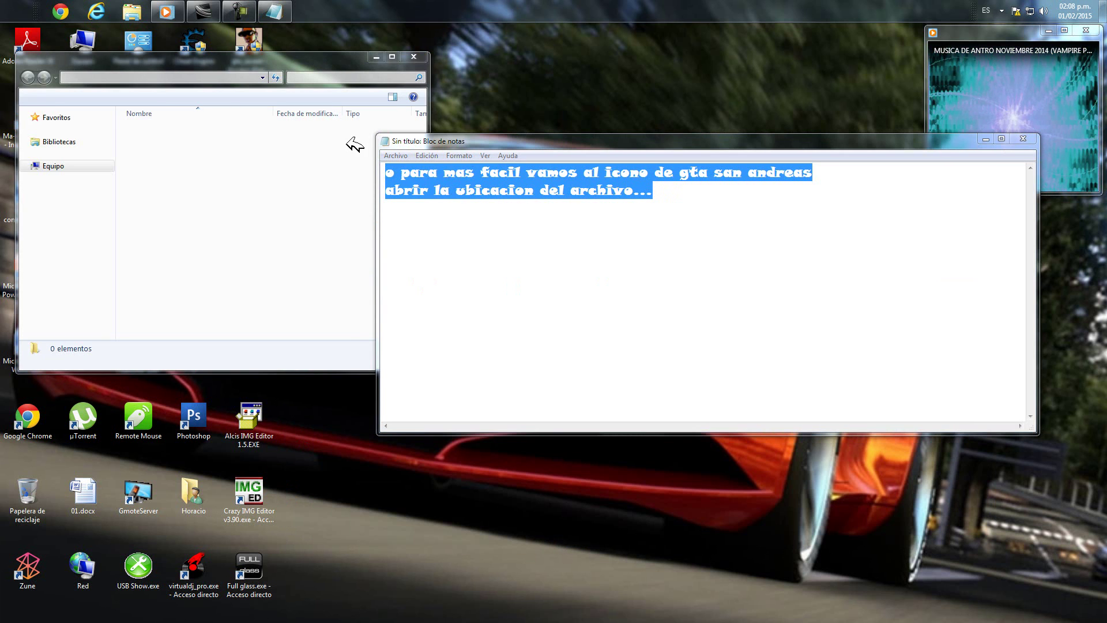
{"action": "key", "text": "alt+Up"}
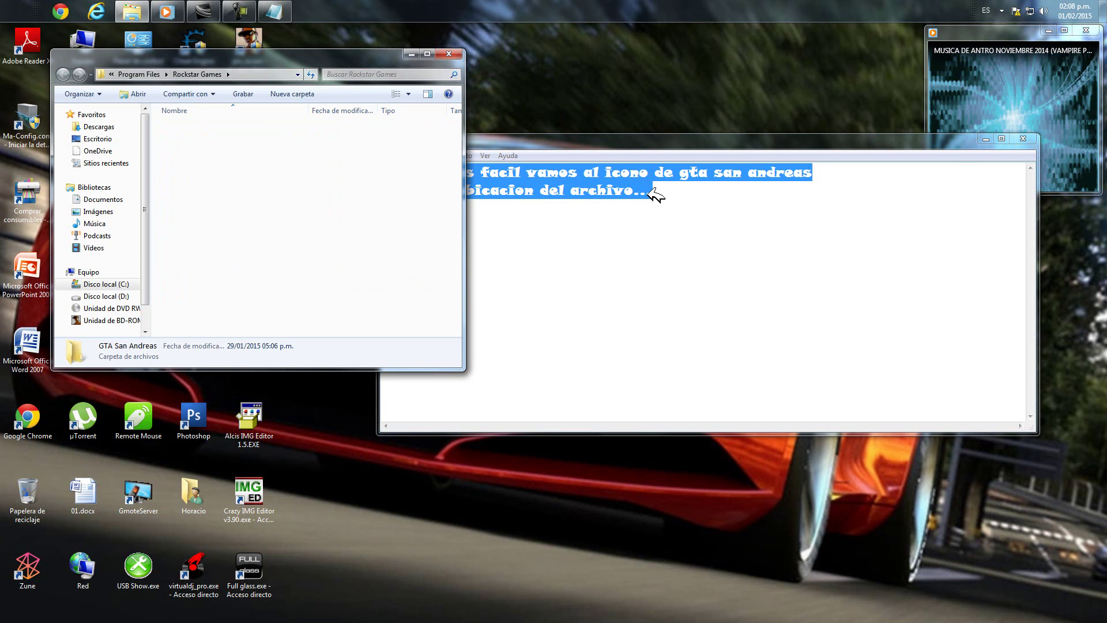
{"action": "left_click", "coordinate": [662, 205]}
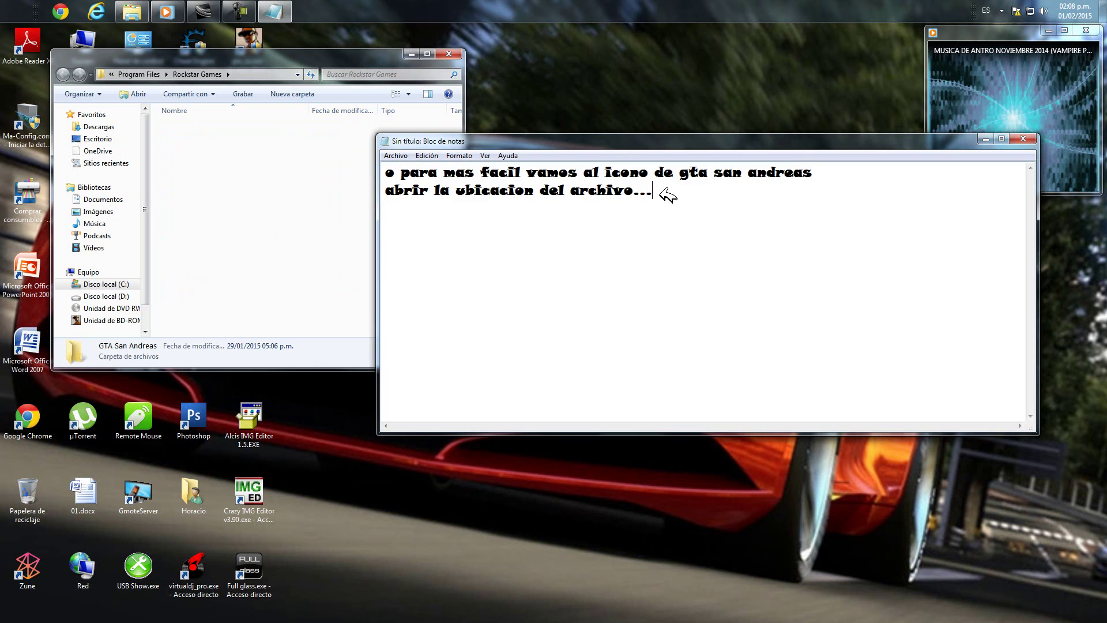
{"action": "key", "text": "ctrl+a"}
{"action": "key", "text": "Delete"}
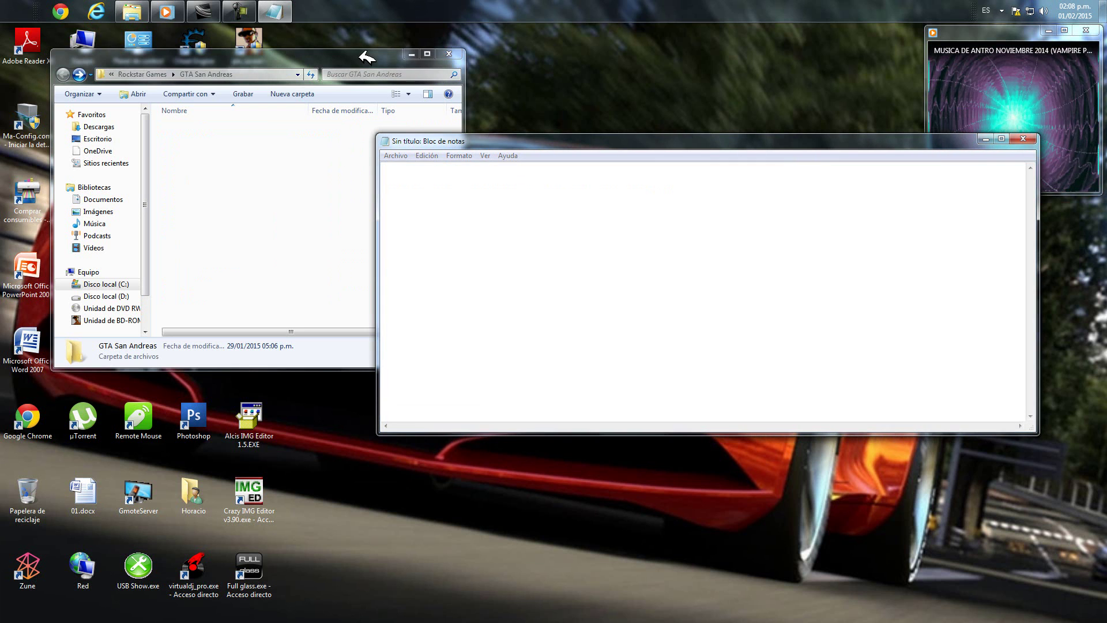
Step: Go back to the GTA San Andreas folder and deselect gta_sa.exe
{"action": "left_click", "coordinate": [205, 225]}
{"action": "key", "text": "alt+Left"}
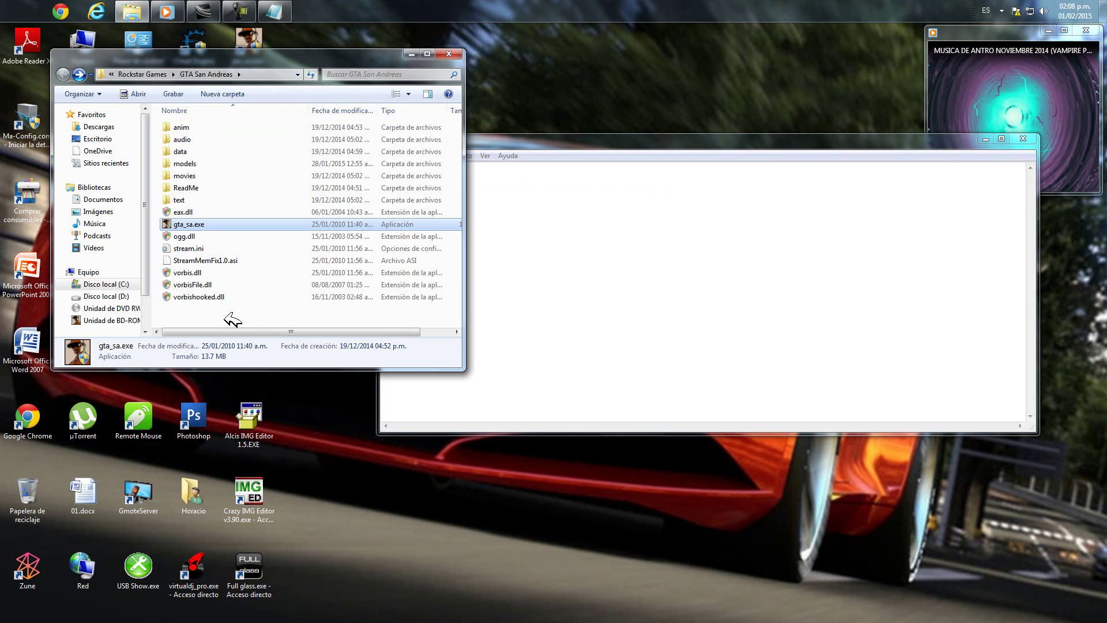
{"action": "left_click", "coordinate": [230, 317]}
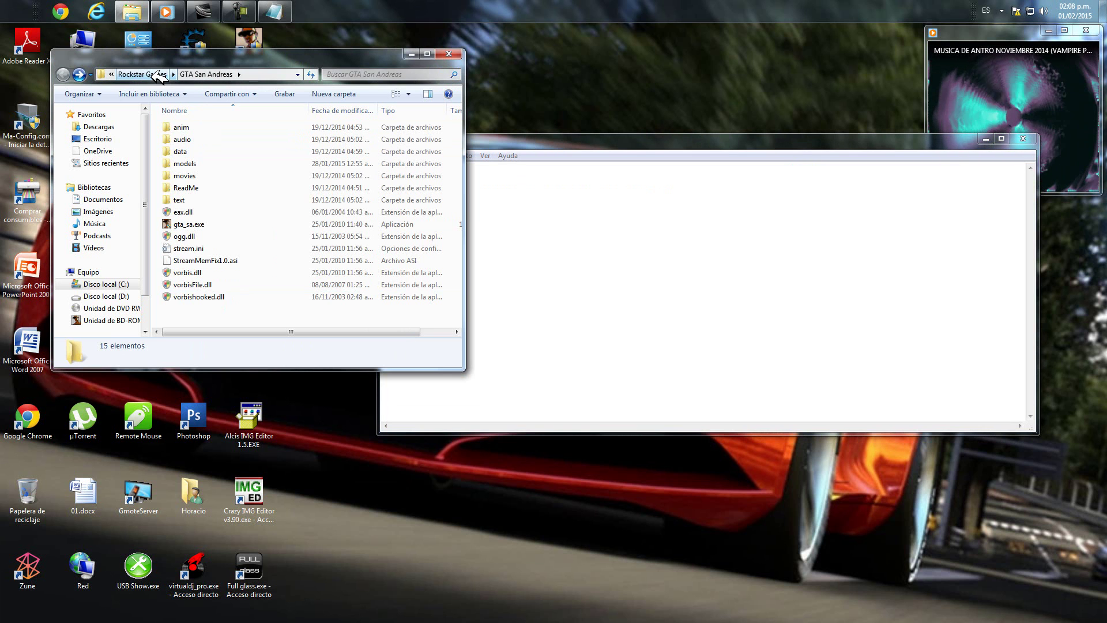
Step: Write "rockstar games..." in the empty note
{"action": "left_click", "coordinate": [481, 194]}
{"action": "type", "text": "roc"}
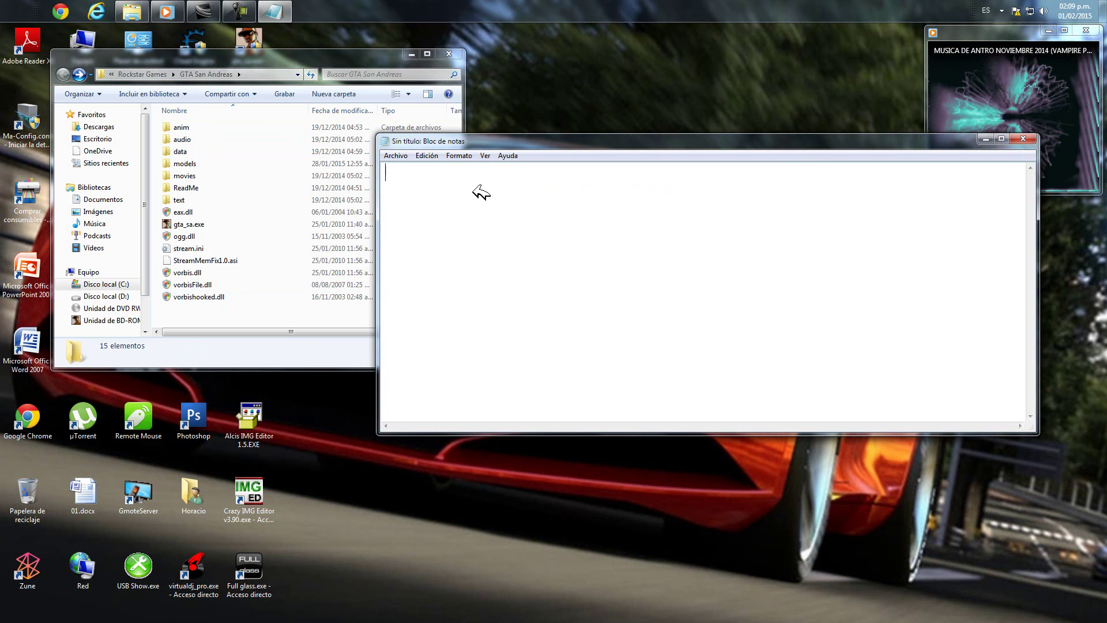
{"action": "type", "text": "kstar games"}
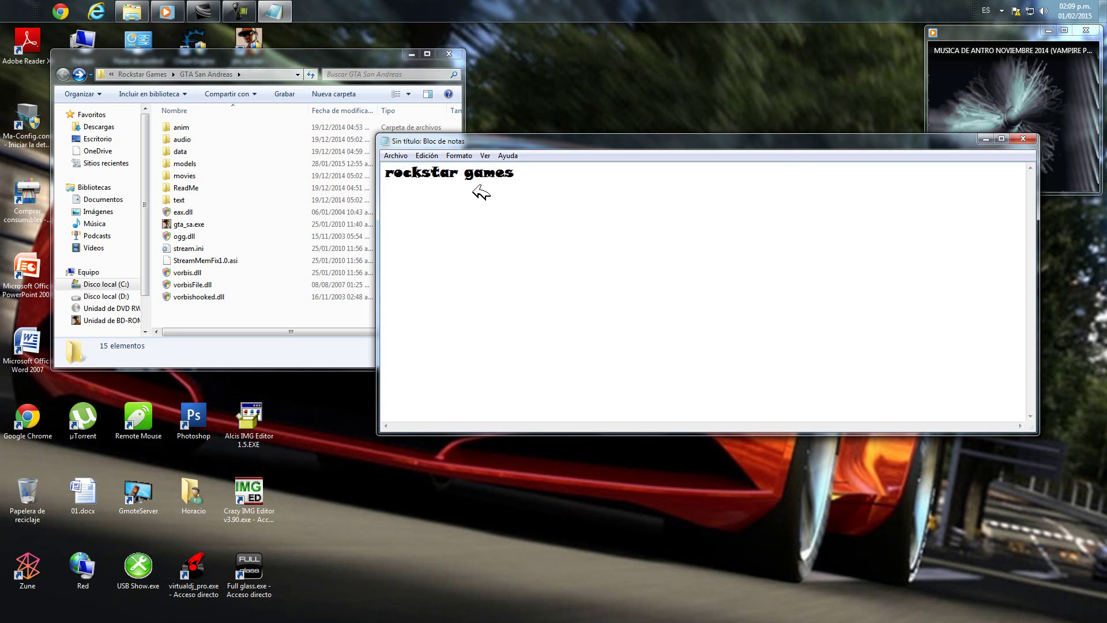
{"action": "type", "text": "..."}
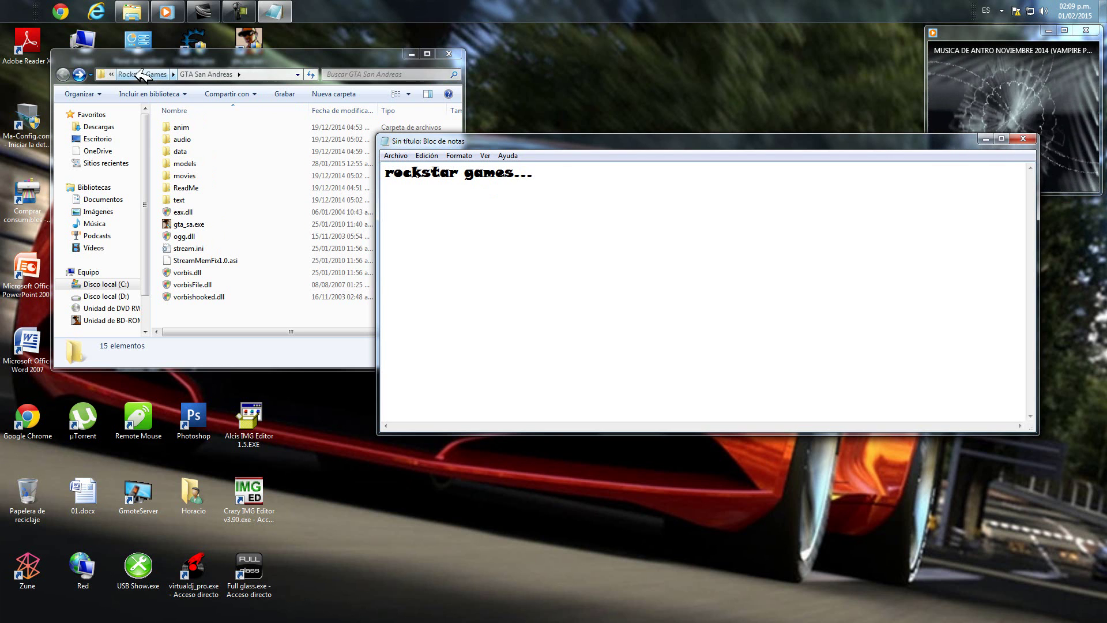
Step: Leave the GTA San Andreas folder and open the Rockstar Games folder from Program Files
{"action": "left_click", "coordinate": [151, 58]}
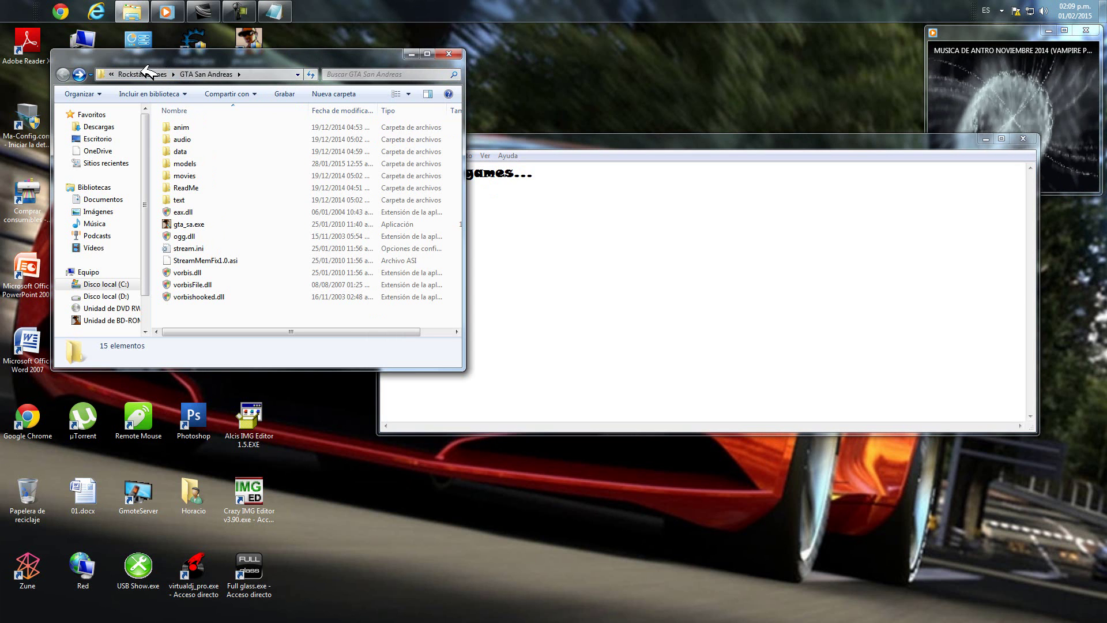
{"action": "left_click", "coordinate": [153, 73]}
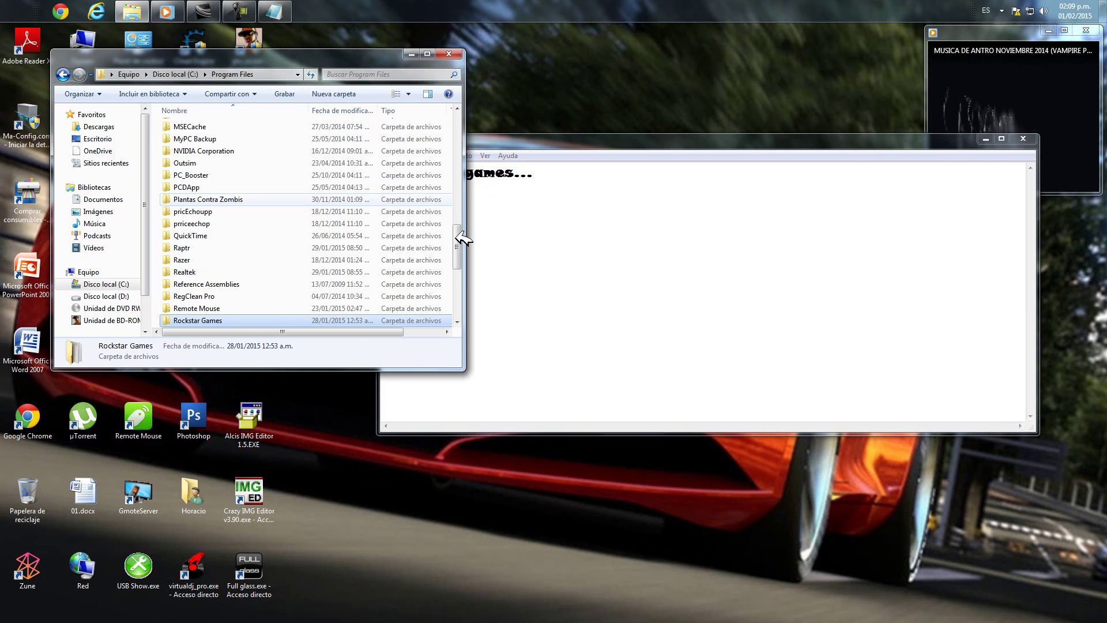
{"action": "scroll", "coordinate": [222, 289], "scroll_direction": "down", "scroll_amount": 1}
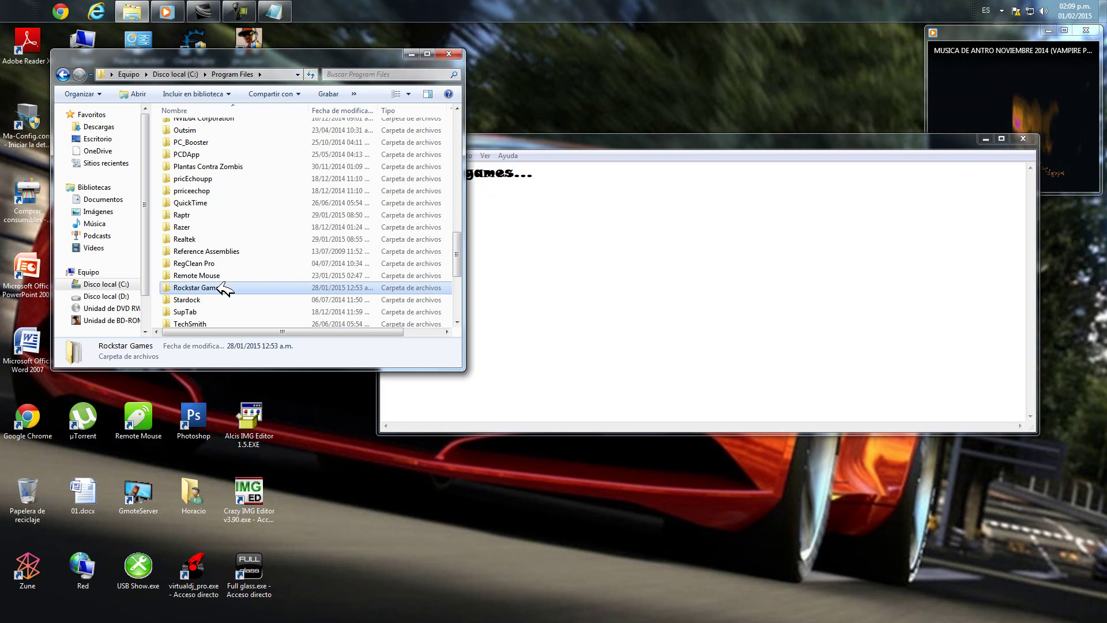
{"action": "double_click", "coordinate": [219, 286]}
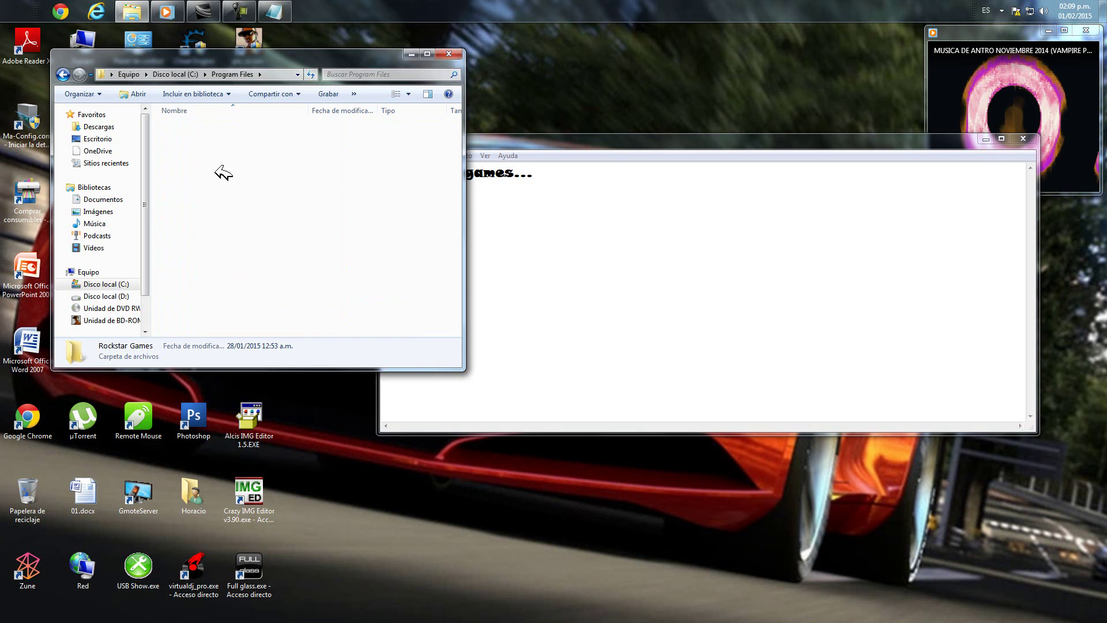
Step: Copy the GTA San Andreas folder inside Rockstar Games
{"action": "left_click", "coordinate": [196, 126]}
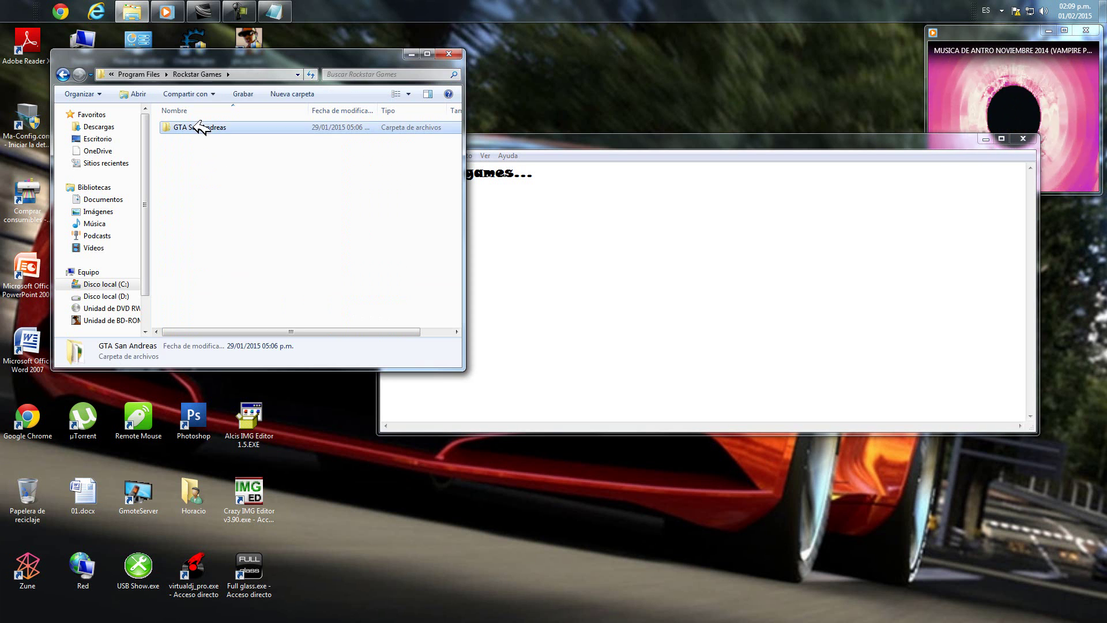
{"action": "right_click", "coordinate": [197, 127]}
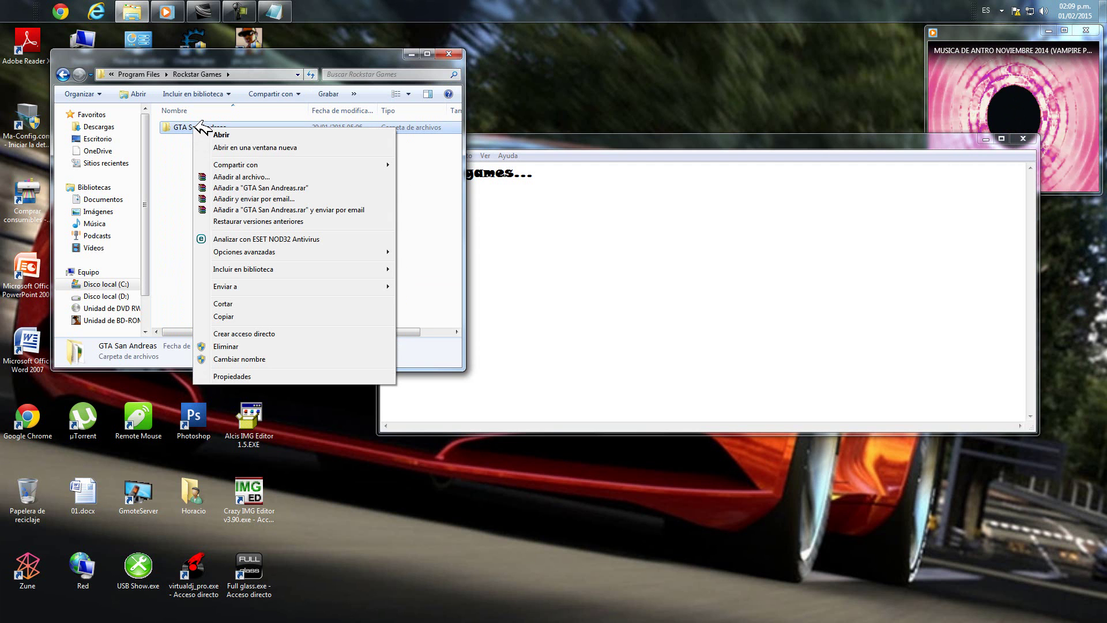
{"action": "left_click", "coordinate": [231, 316]}
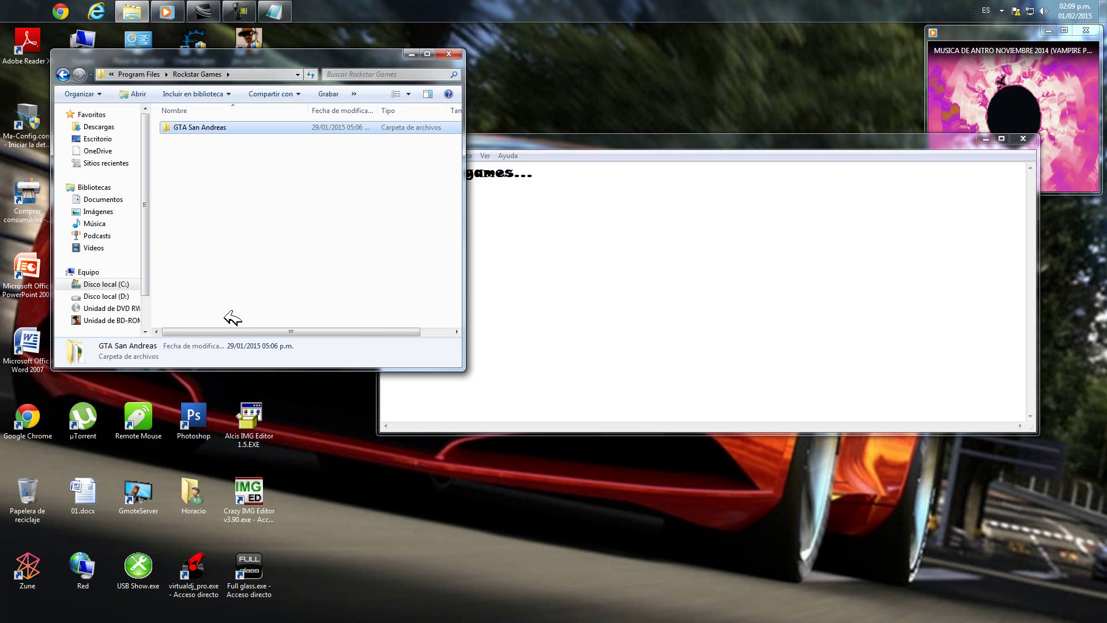
Step: Minimize the Rockstar Games folder window and add the line "copiamos gta san andreas al escritorio" to the note
{"action": "left_click", "coordinate": [412, 53]}
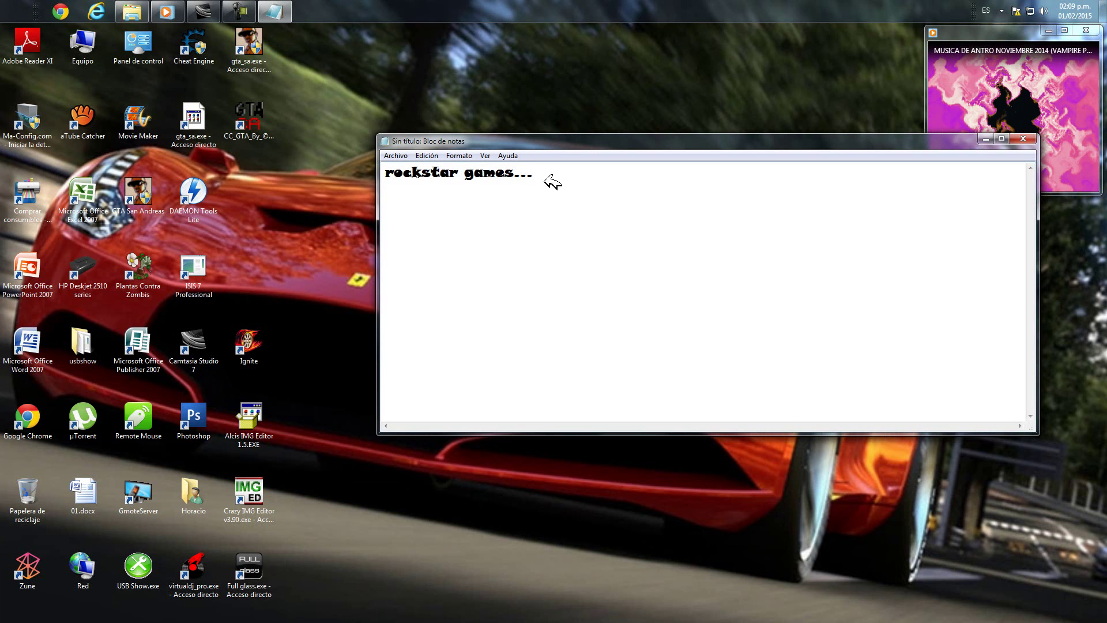
{"action": "key", "text": "Return"}
{"action": "type", "text": "copiamos gta san andreas"}
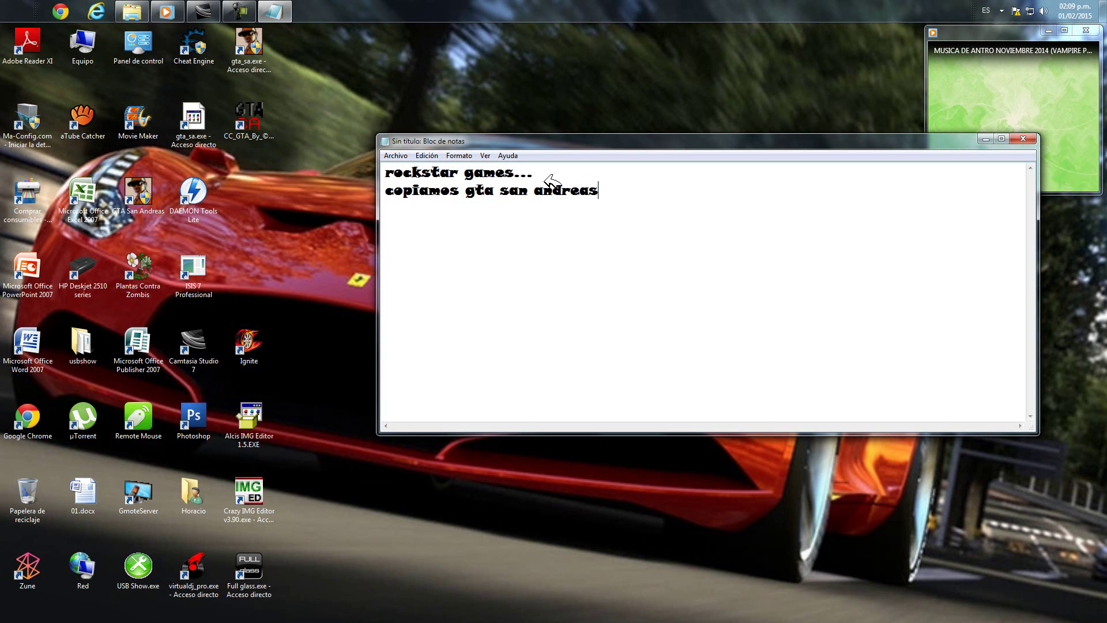
{"action": "type", "text": " al esc"}
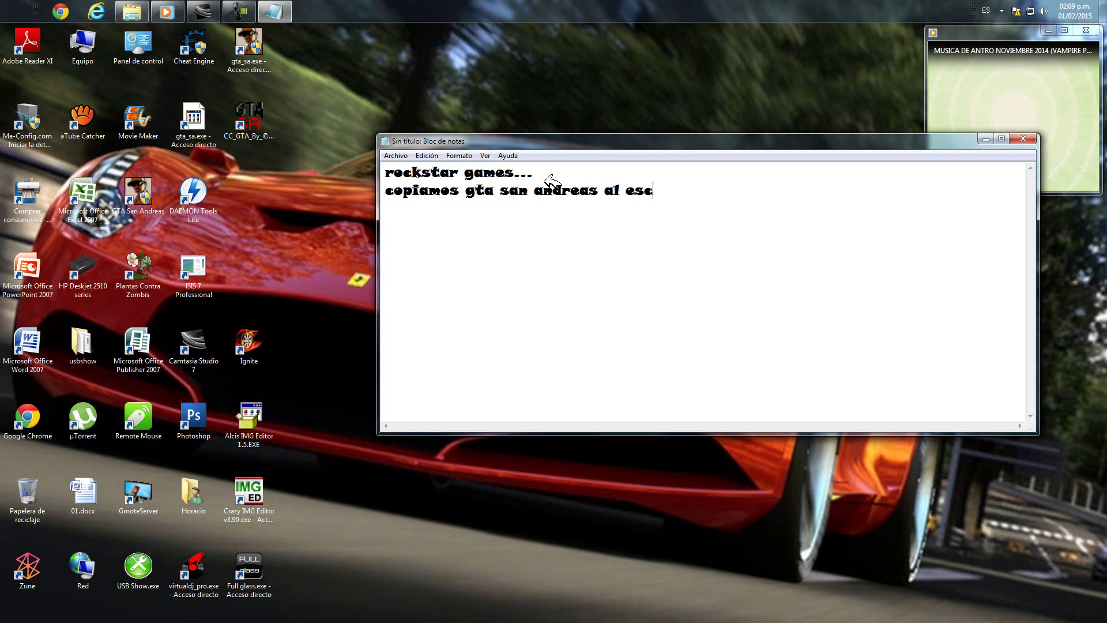
{"action": "type", "text": "ritorio"}
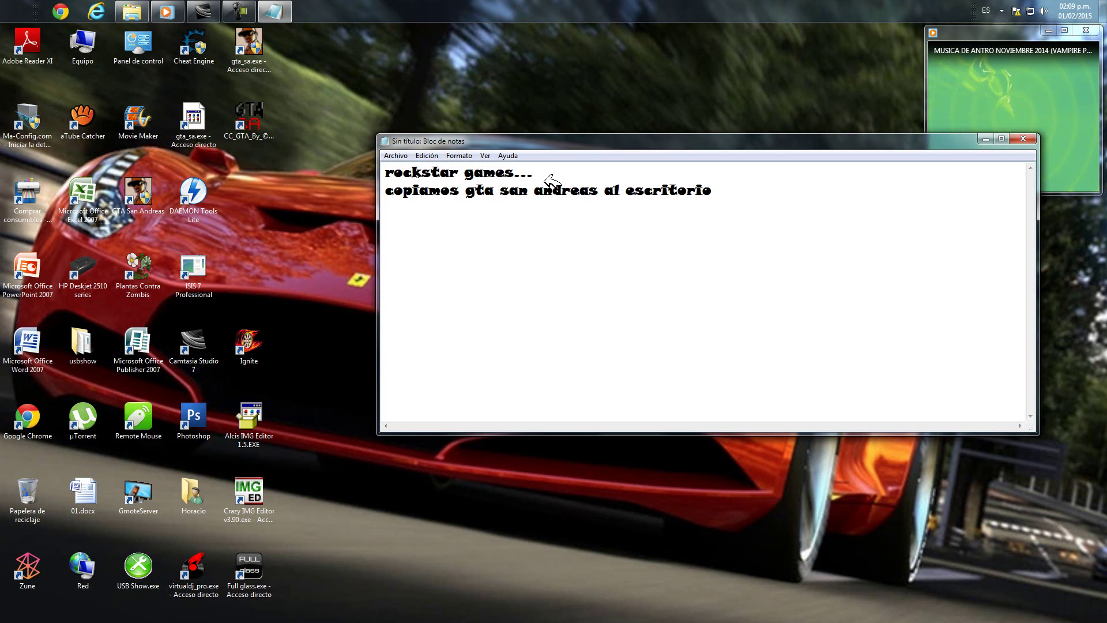
Step: Minimize the note, paste the copied GTA San Andreas folder onto the desktop and move the copy progress window slightly up
{"action": "left_click", "coordinate": [987, 138]}
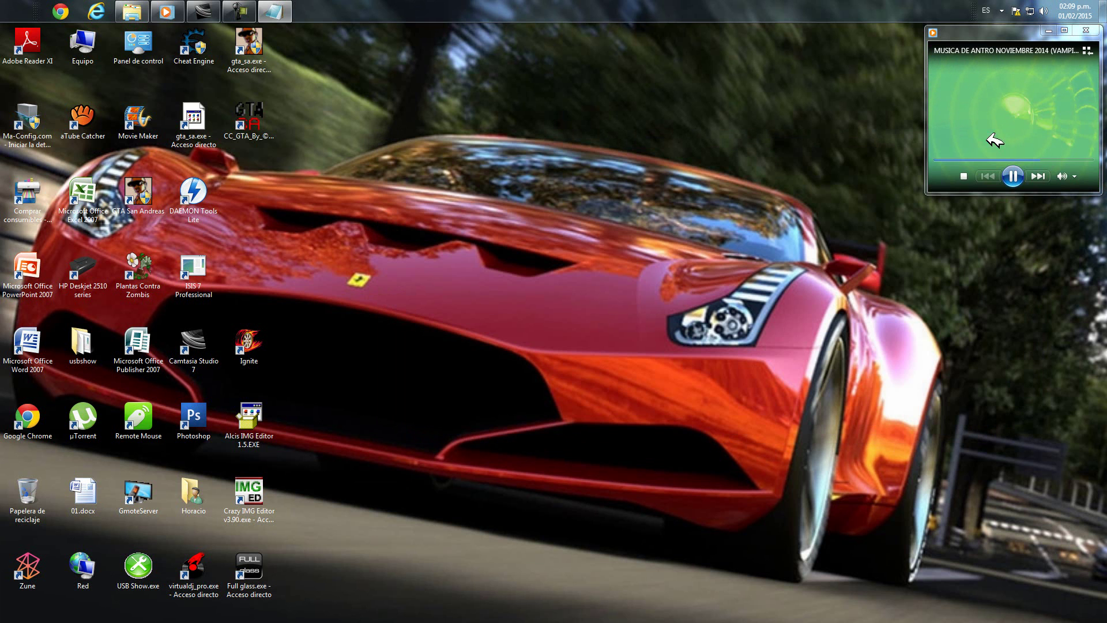
{"action": "right_click", "coordinate": [357, 60]}
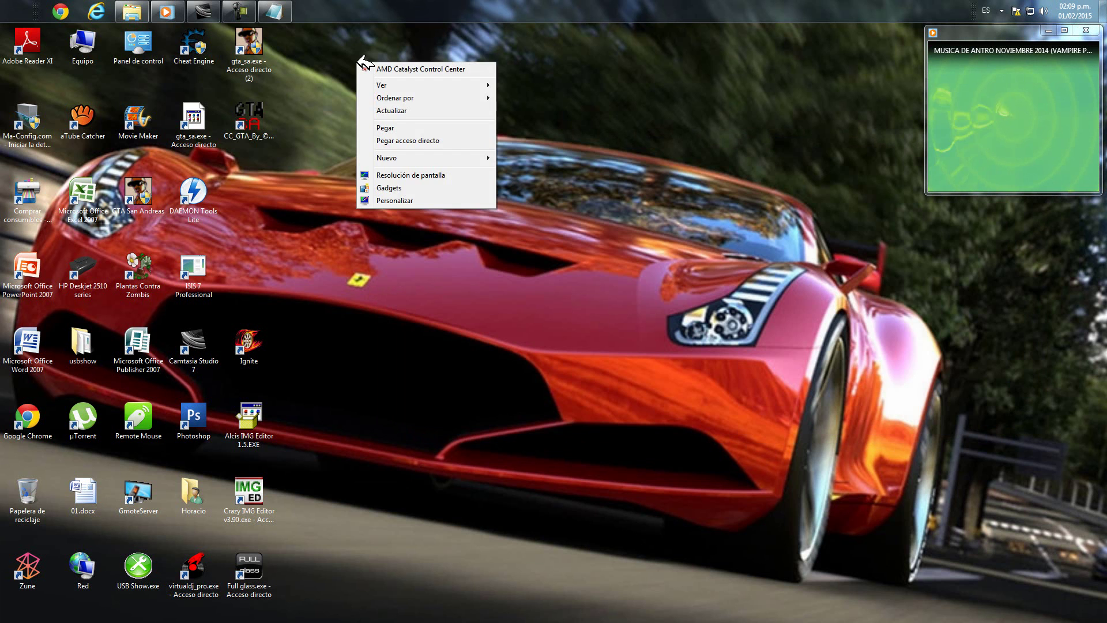
{"action": "left_click", "coordinate": [396, 128]}
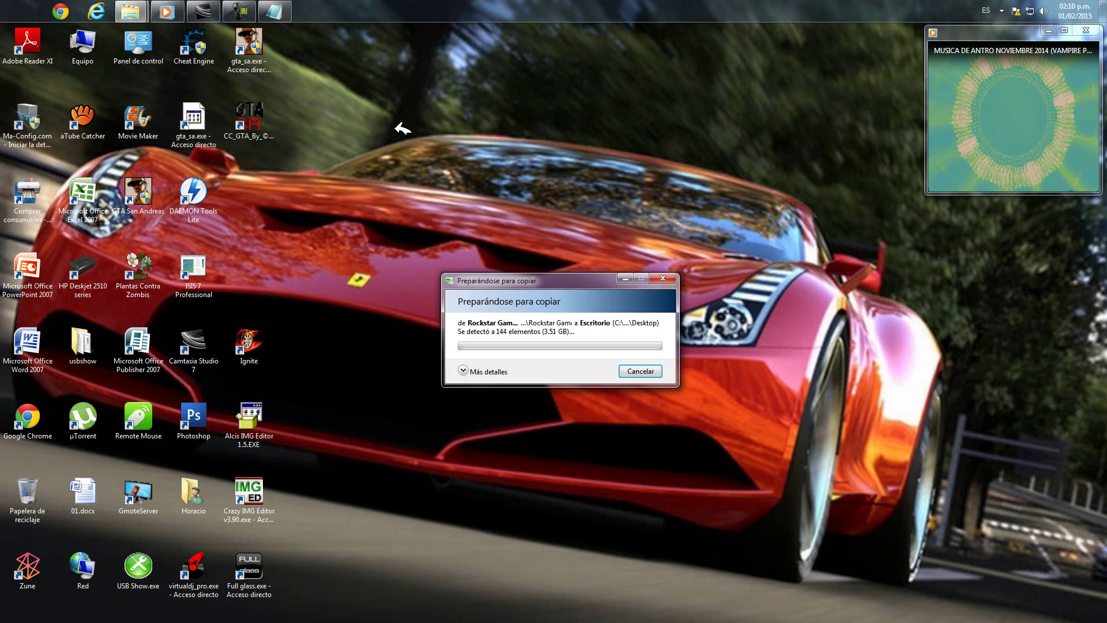
{"action": "left_click_drag", "start_coordinate": [556, 280], "coordinate": [573, 250]}
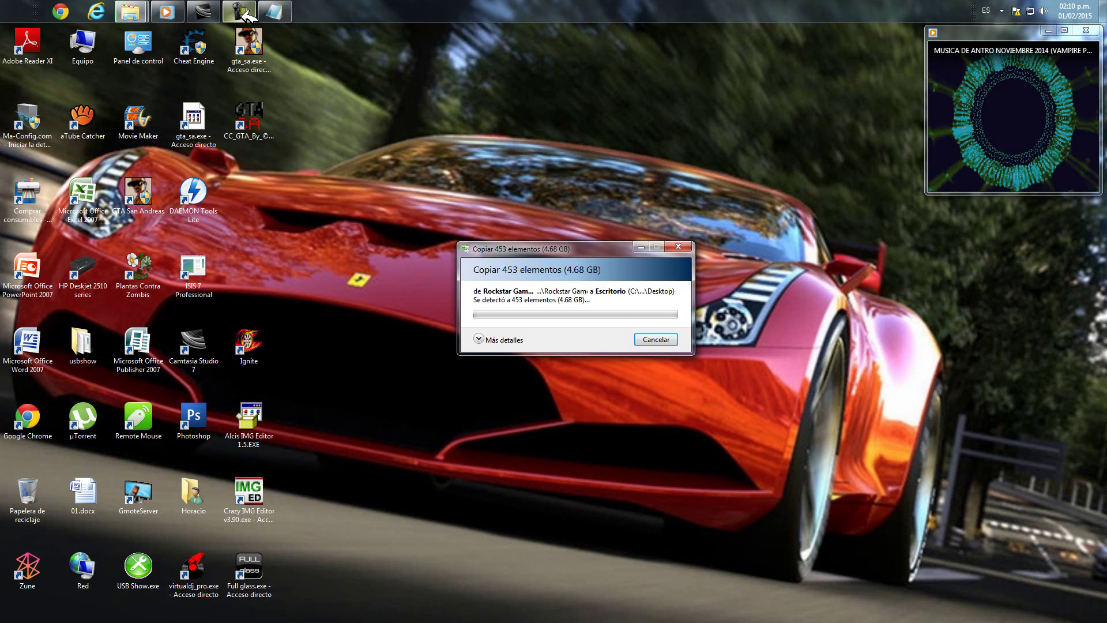
Step: Reopen the note and replace its text with "yo pausare el video por un momento y enseguida volvemos..."
{"action": "left_click", "coordinate": [274, 12]}
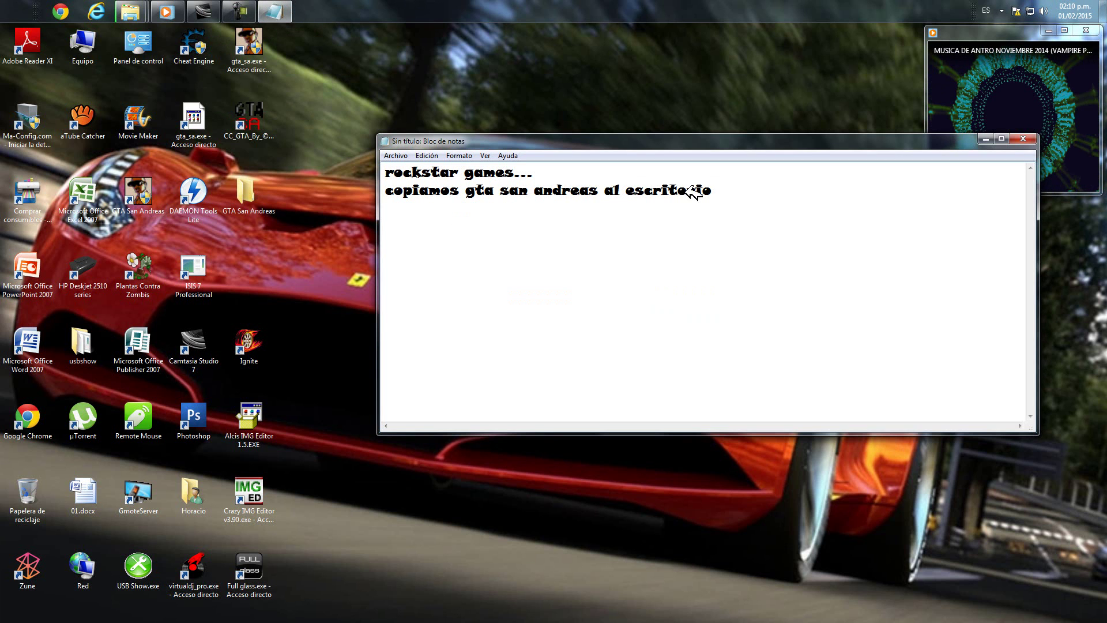
{"action": "left_click_drag", "start_coordinate": [710, 191], "coordinate": [383, 158]}
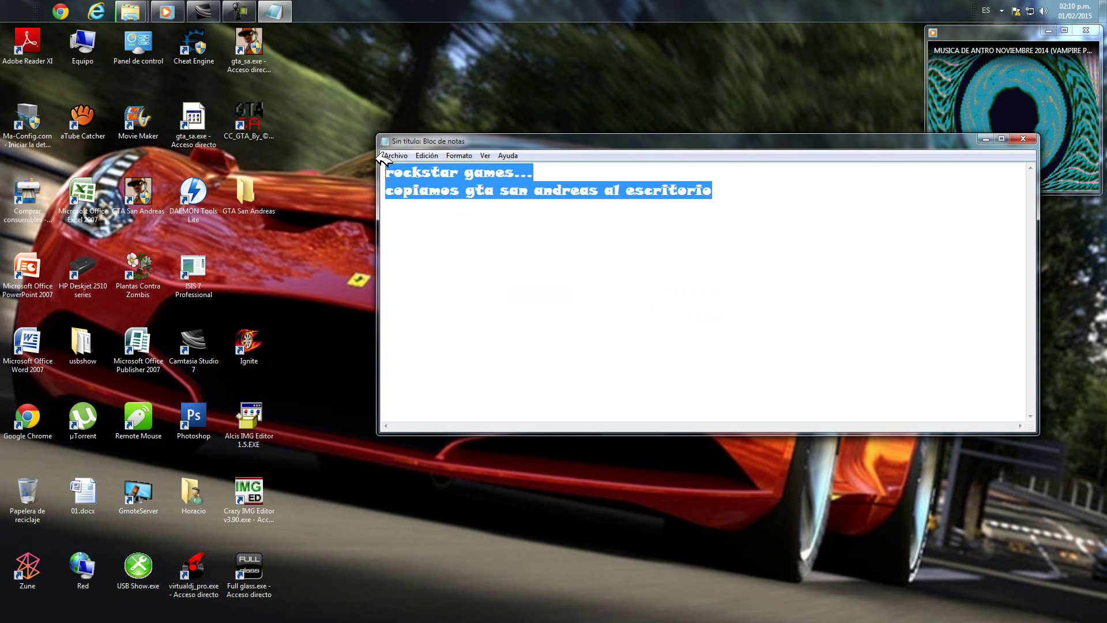
{"action": "key", "text": "BackSpace"}
{"action": "type", "text": "go "}
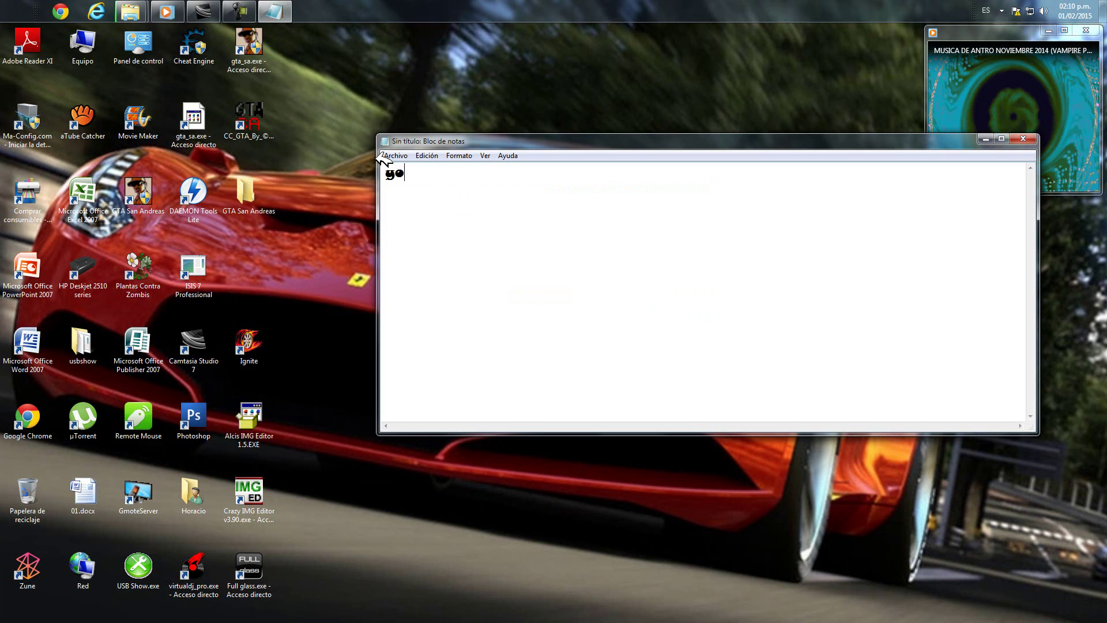
{"action": "type", "text": "pausare "}
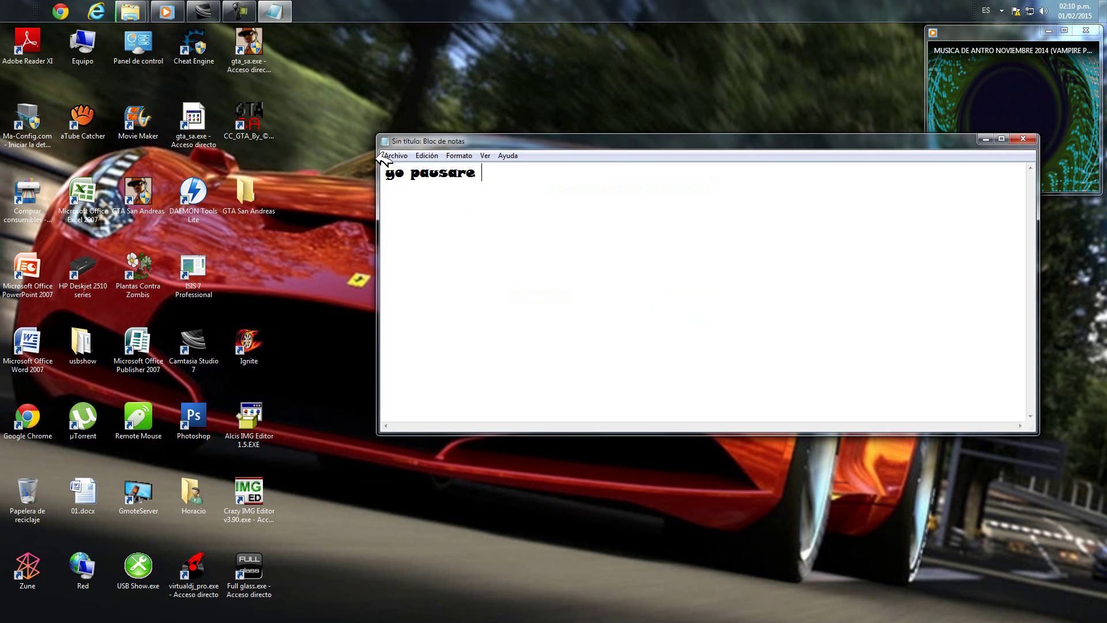
{"action": "type", "text": "el vi"}
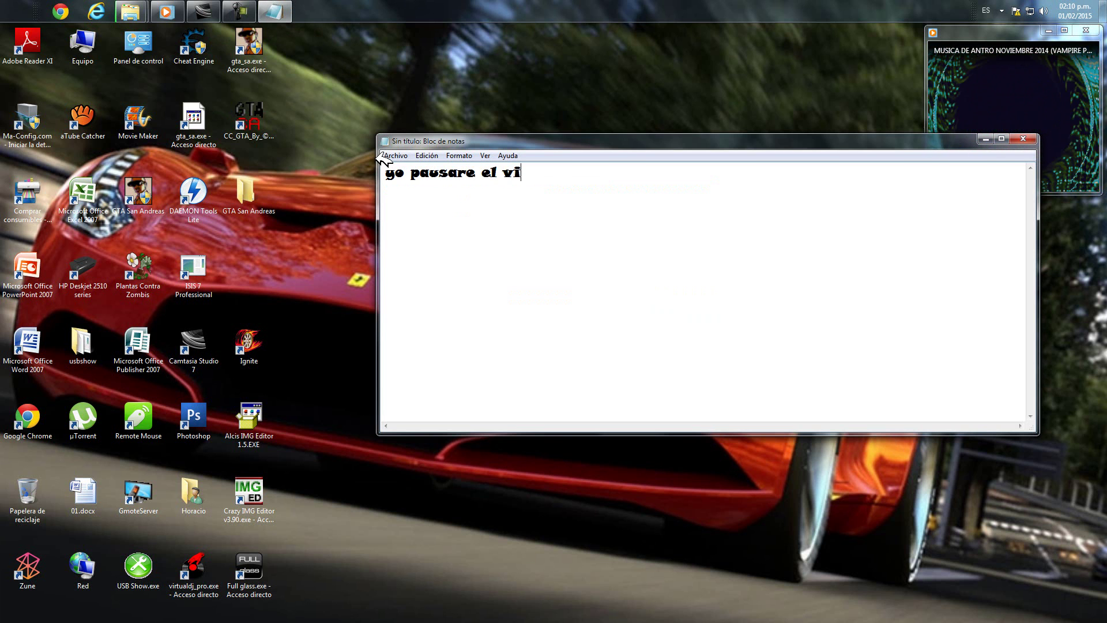
{"action": "type", "text": "deo por u"}
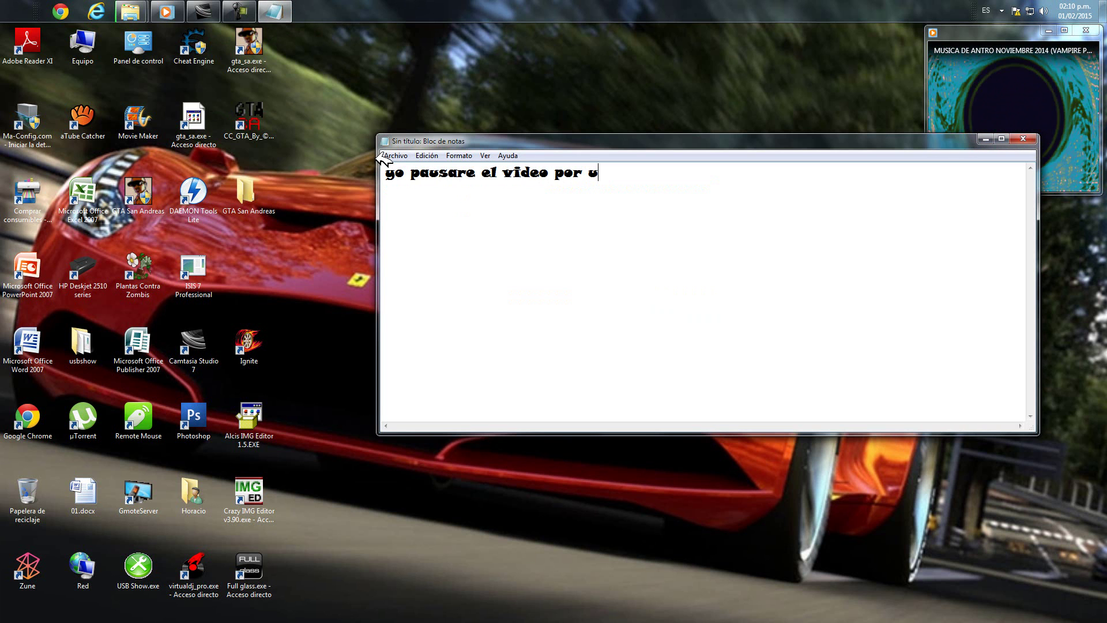
{"action": "type", "text": "n momento"}
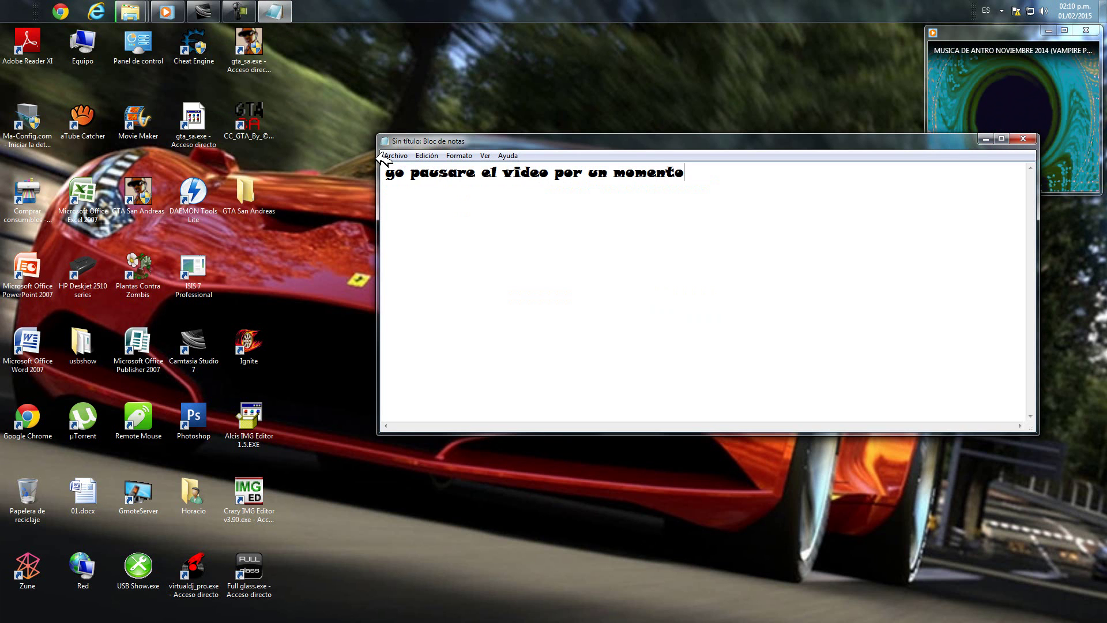
{"action": "type", "text": " y enseguida "}
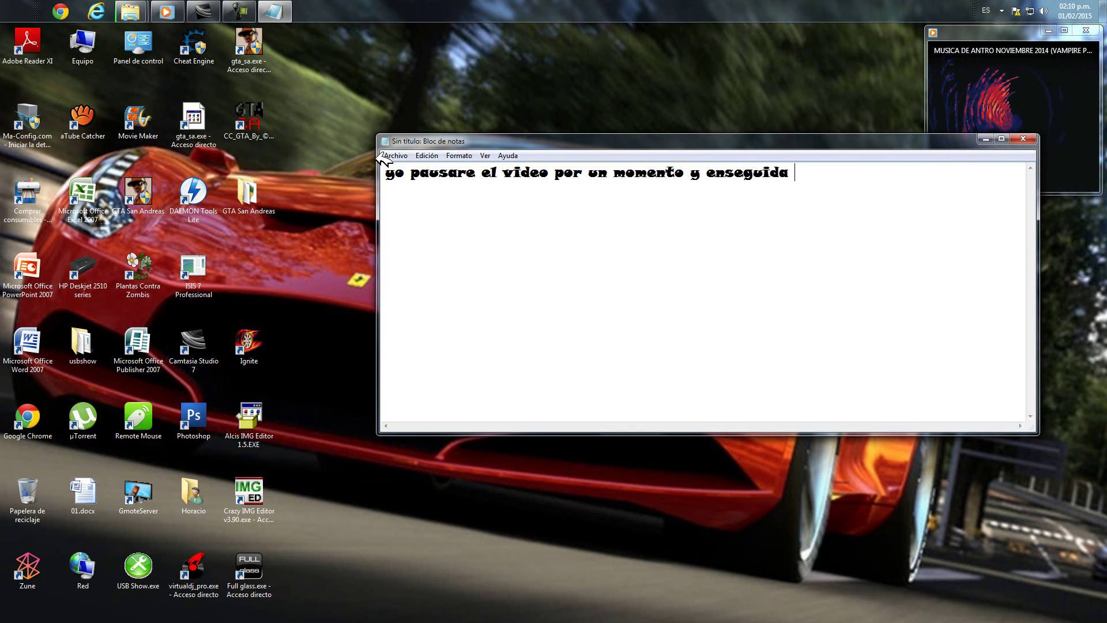
{"action": "type", "text": "volvemos"}
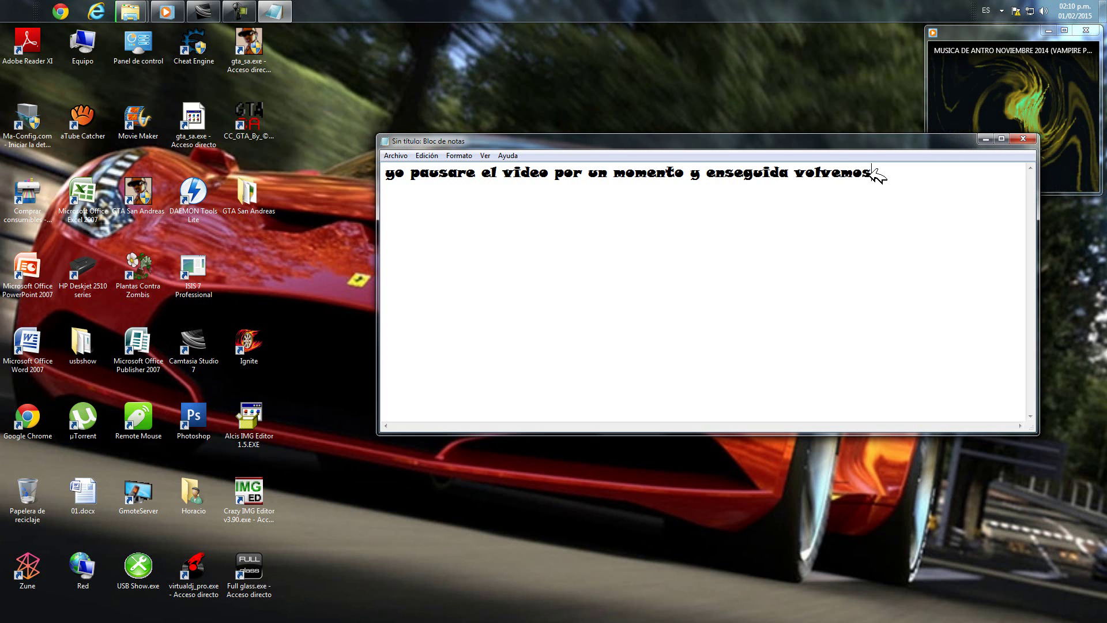
{"action": "type", "text": "..."}
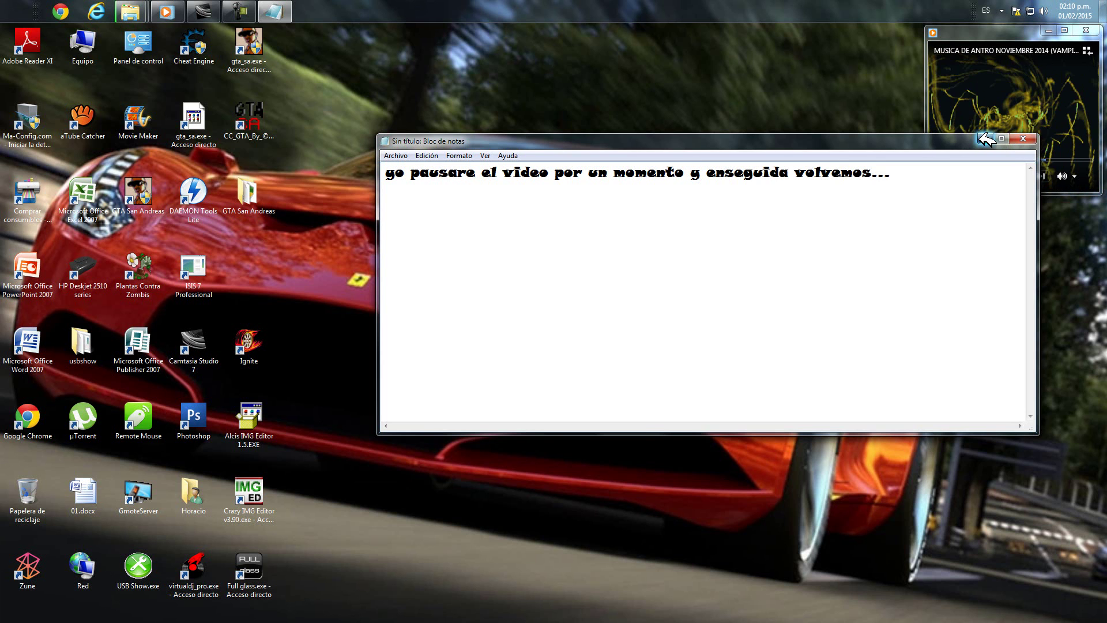
Step: Minimize the note and pause the capture in the screen recorder
{"action": "left_click", "coordinate": [982, 139]}
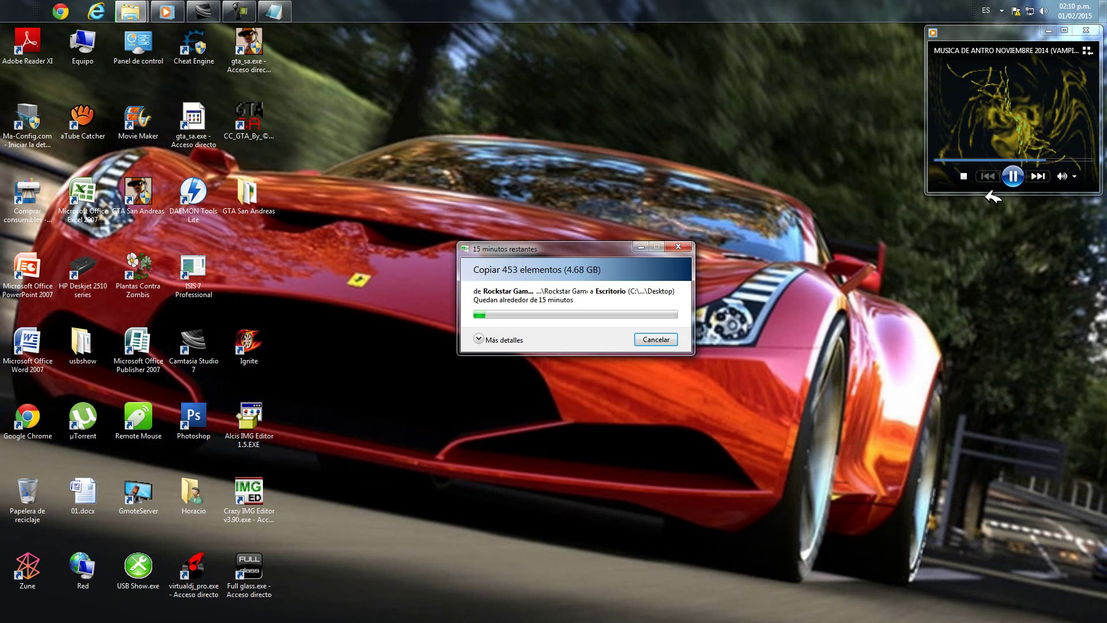
{"action": "left_click", "coordinate": [240, 11]}
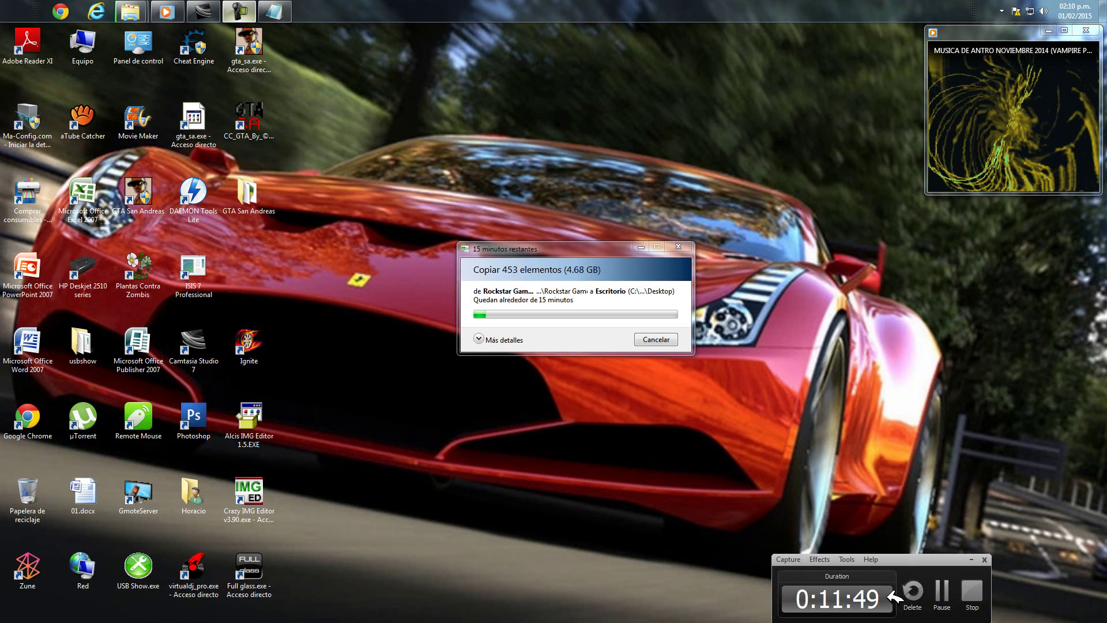
{"action": "left_click", "coordinate": [942, 591]}
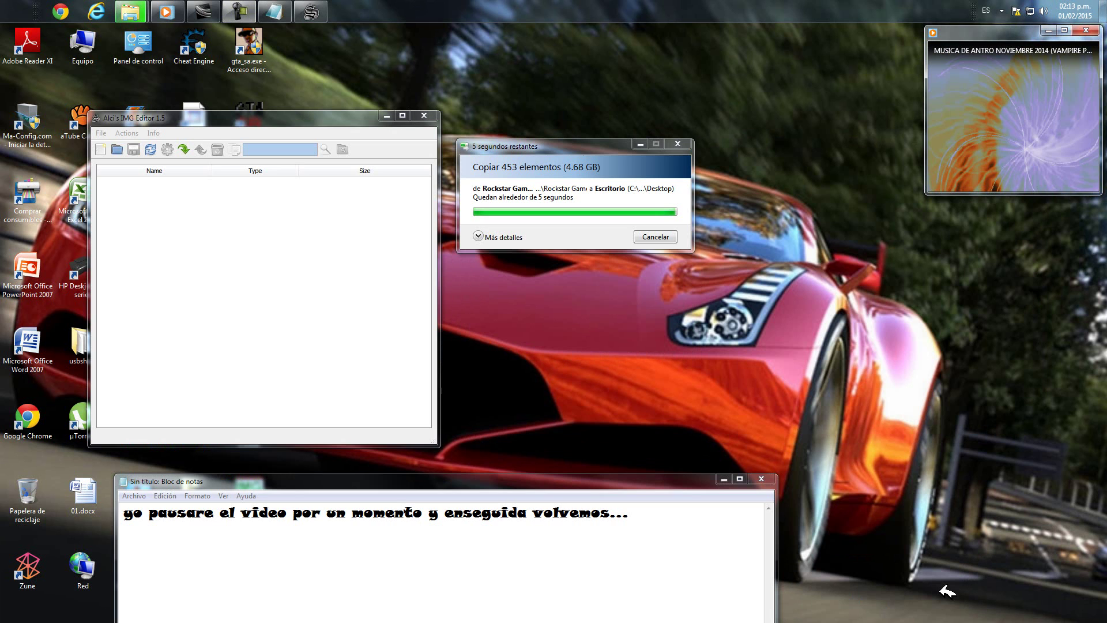
Step: Move the note window up below the copy progress window and replace its text with "bueno pues ya casi acaba..."
{"action": "left_click_drag", "start_coordinate": [538, 482], "coordinate": [681, 288]}
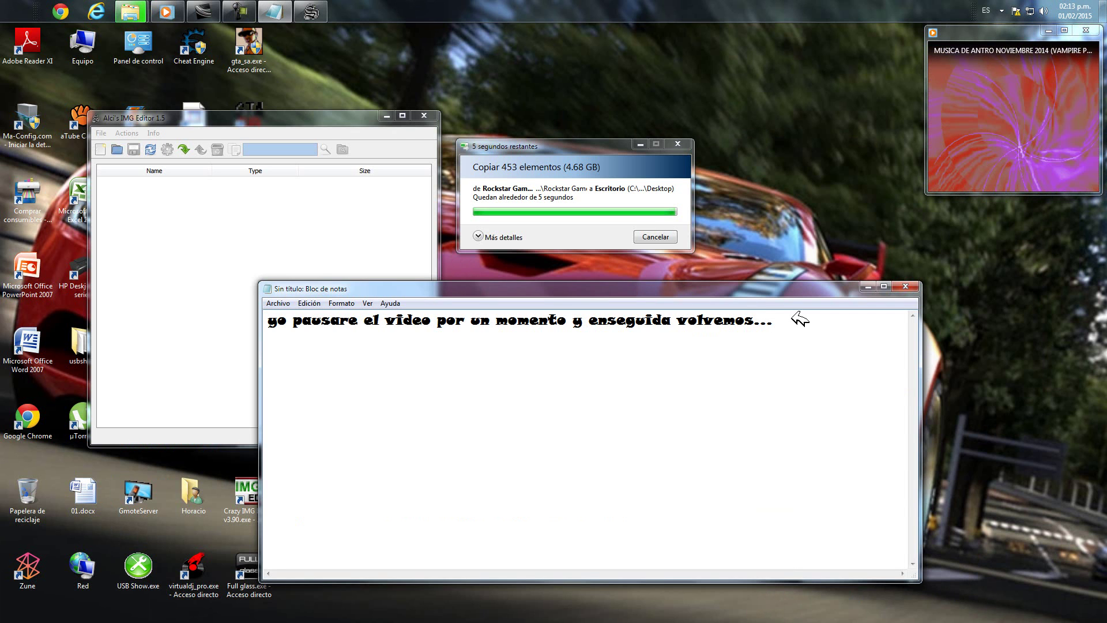
{"action": "left_click_drag", "start_coordinate": [785, 319], "coordinate": [242, 333]}
{"action": "key", "text": "Delete"}
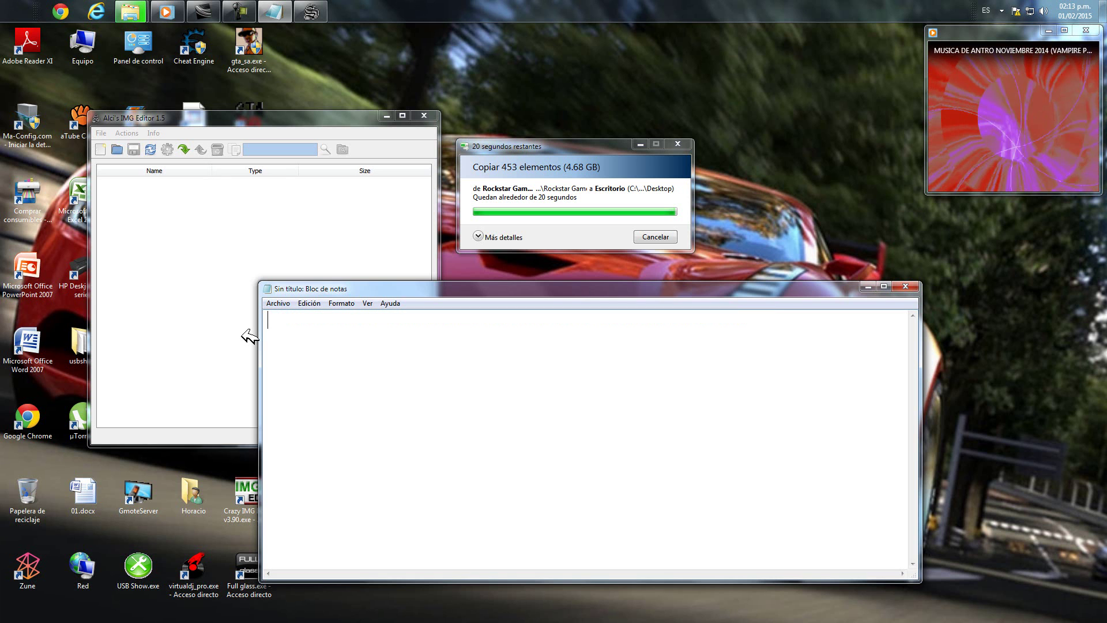
{"action": "type", "text": "bueno pues "}
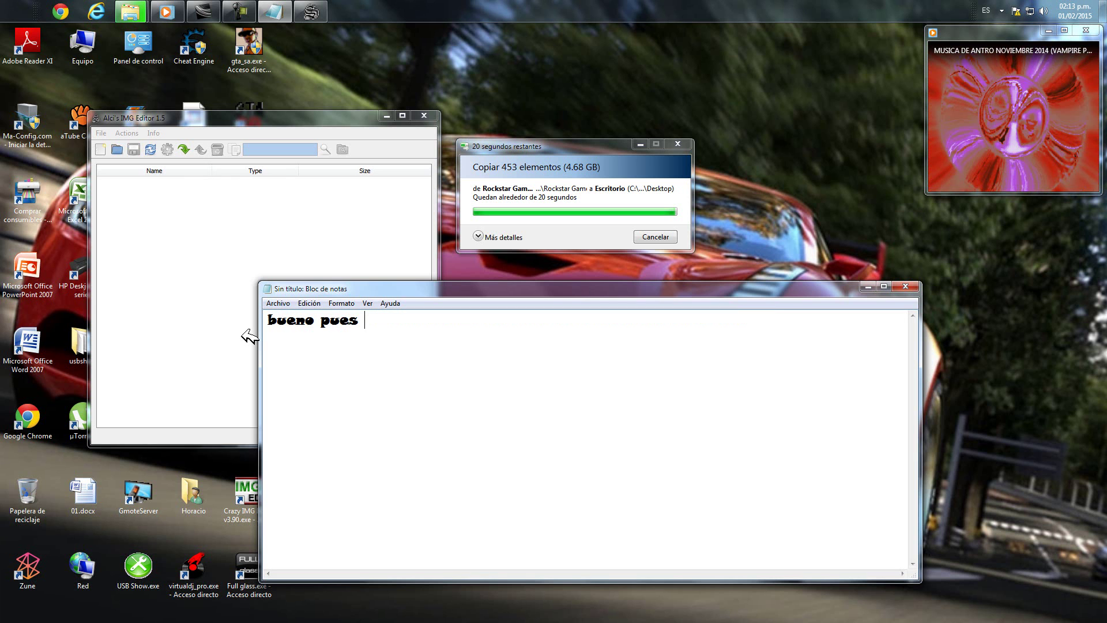
{"action": "type", "text": "ya caso"}
{"action": "key", "text": "BackSpace"}
{"action": "type", "text": "i acaba "}
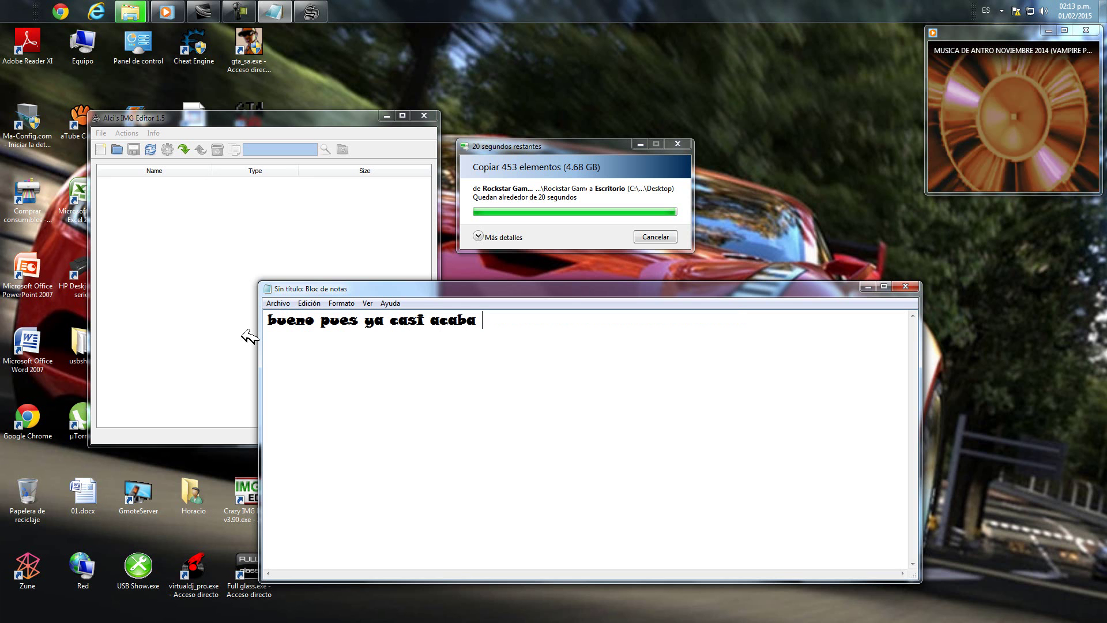
{"action": "type", "text": "..."}
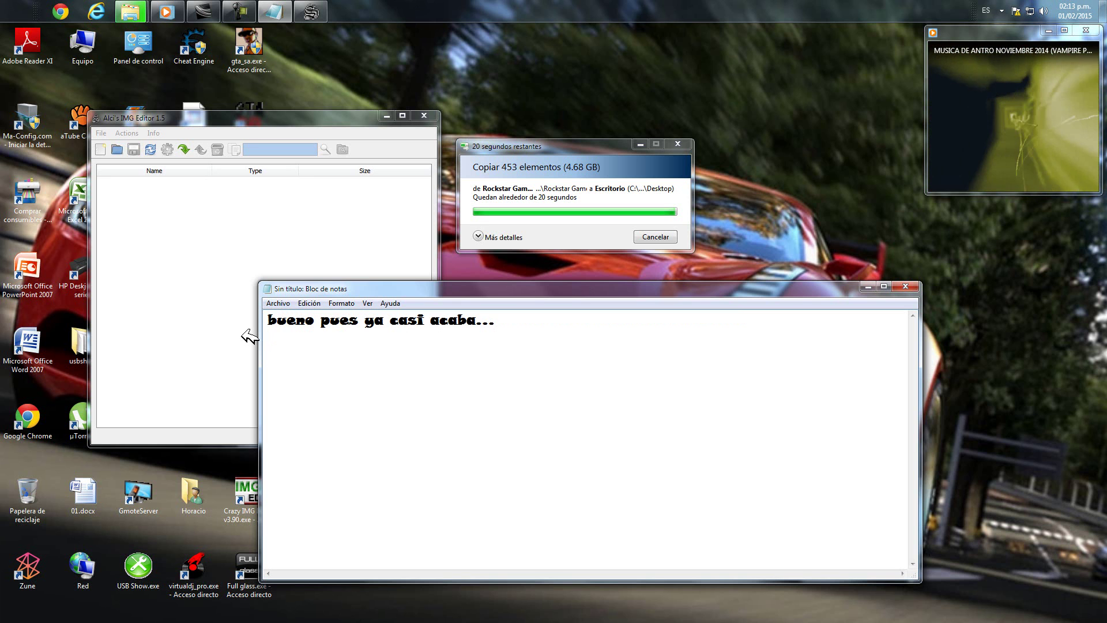
Step: Add a second line to the note reading "esperemos otro momento ok"
{"action": "type", "text": "es"}
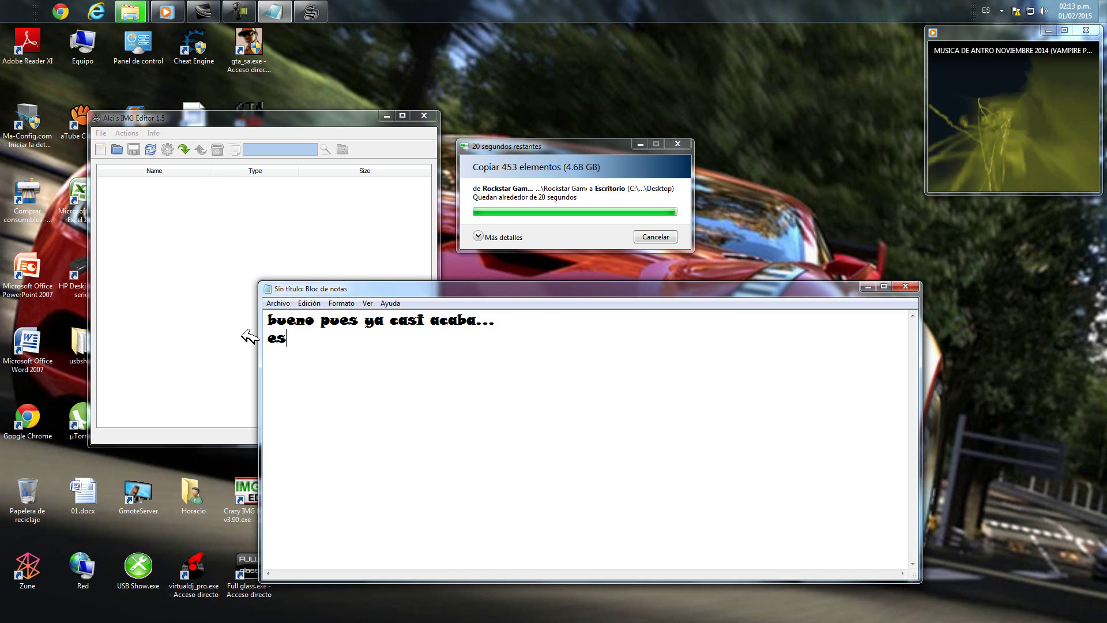
{"action": "type", "text": "peremos "}
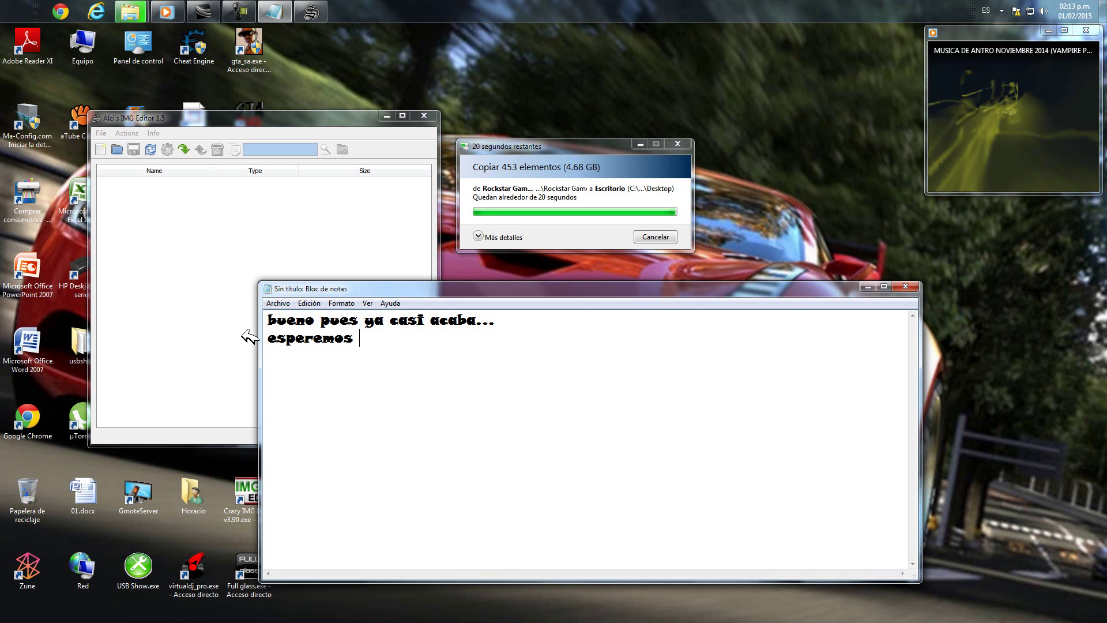
{"action": "type", "text": "otro momento "}
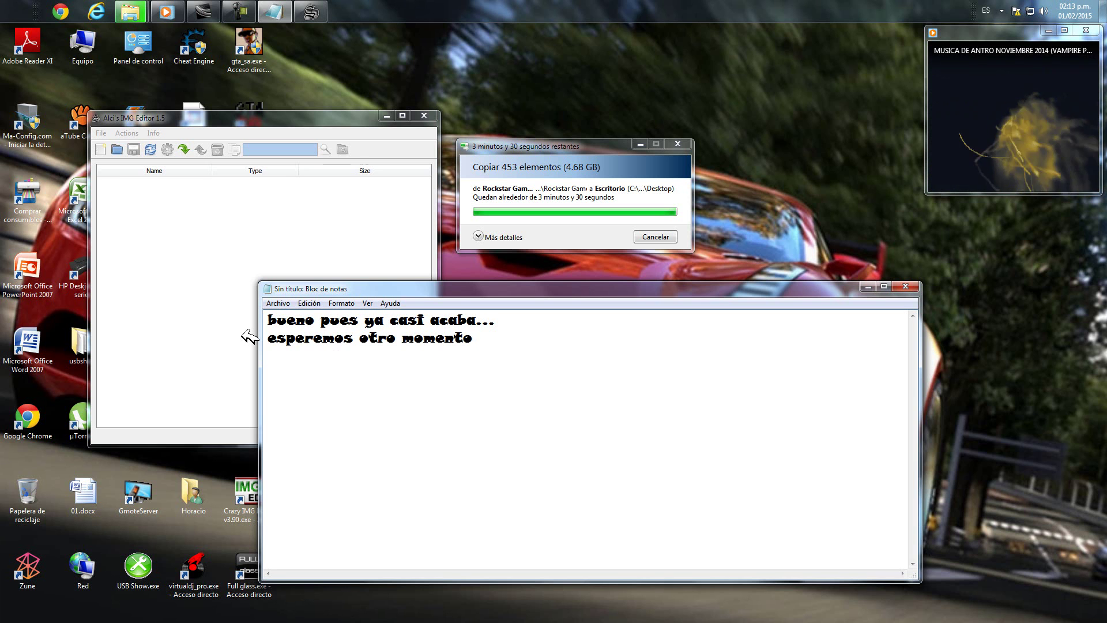
{"action": "type", "text": "ok"}
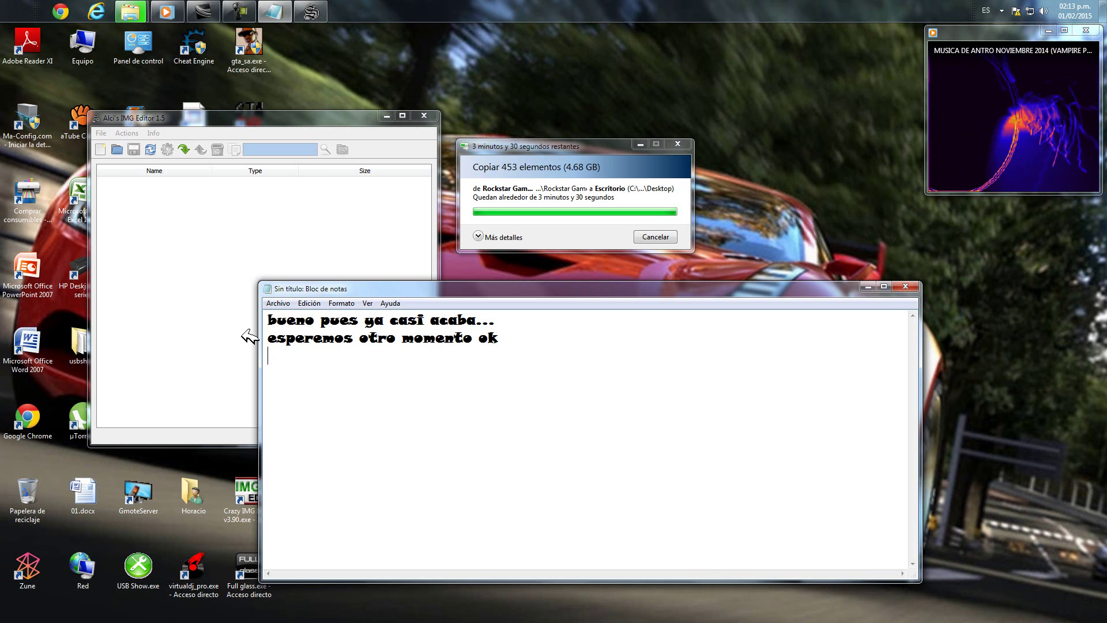
{"action": "key", "text": "Return"}
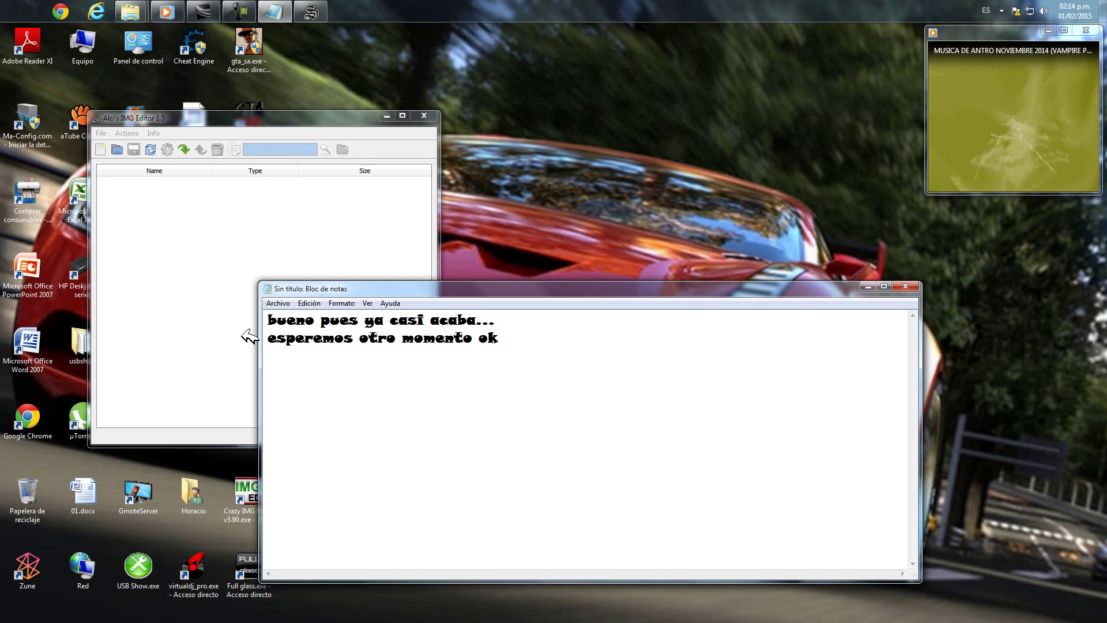
Step: Add a third line to the note reading "ahora si abriremos el alcis img editor"
{"action": "key", "text": "Return"}
{"action": "type", "text": "ahora si"}
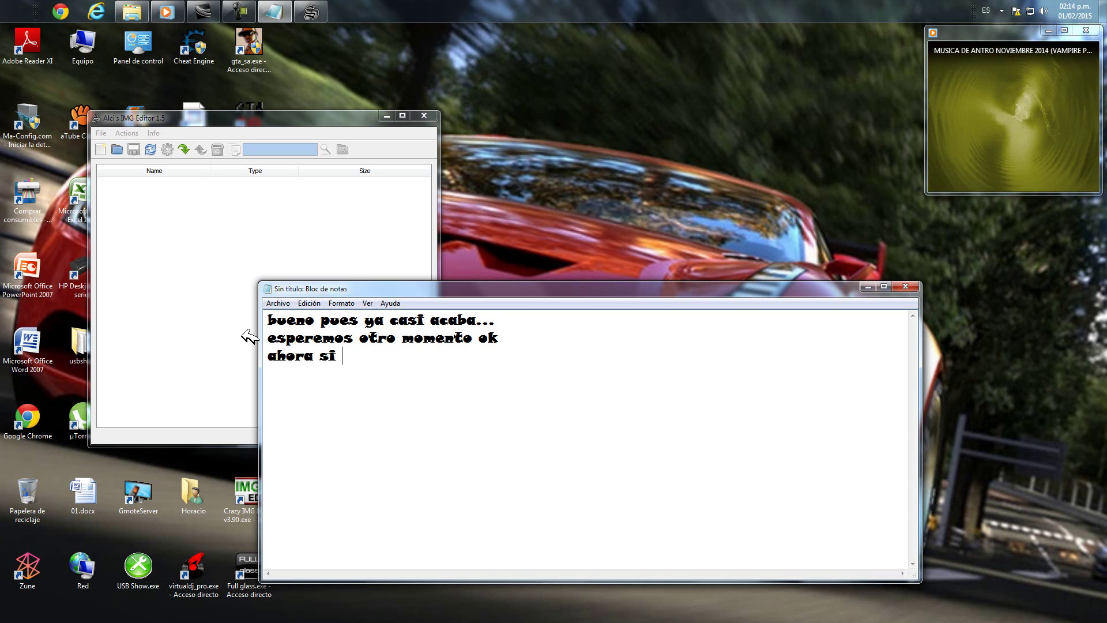
{"action": "type", "text": " abriremos "}
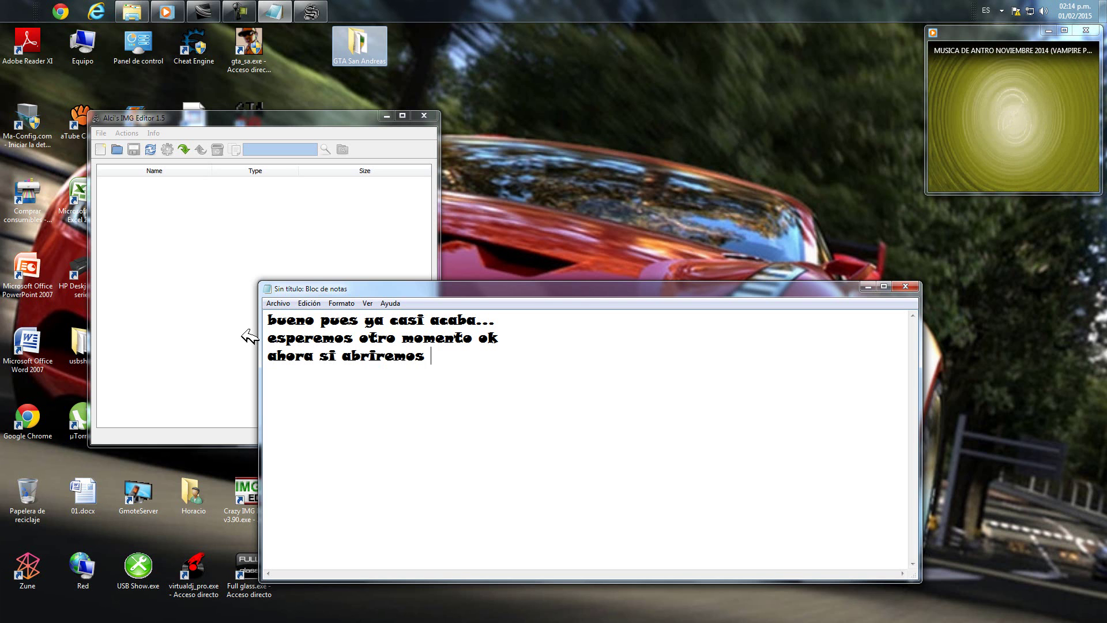
{"action": "type", "text": "el alcis"}
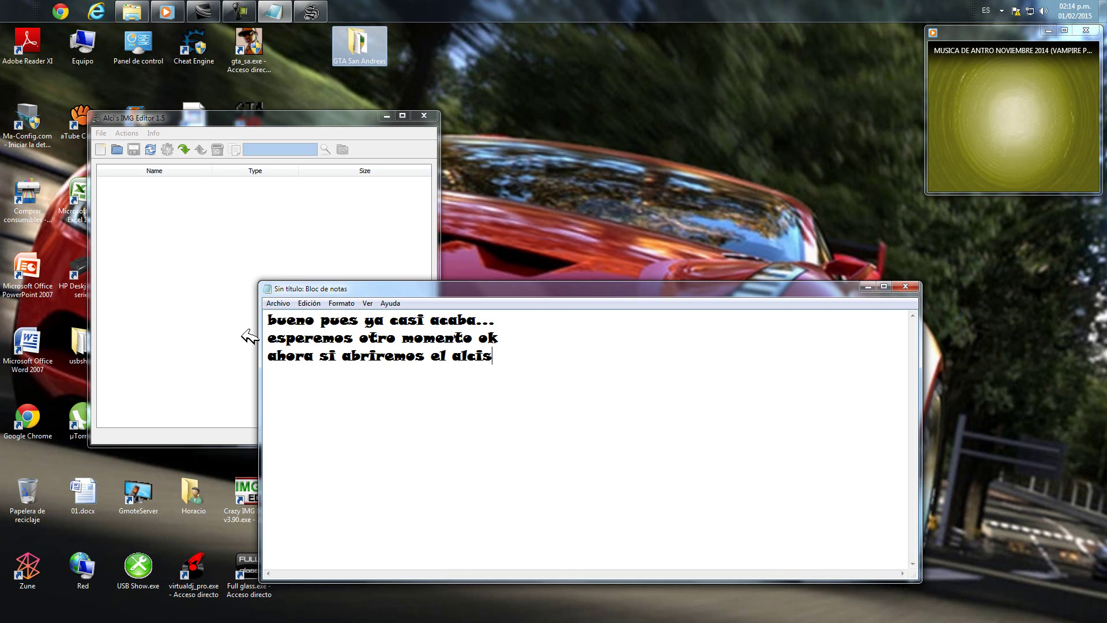
{"action": "type", "text": " img editor"}
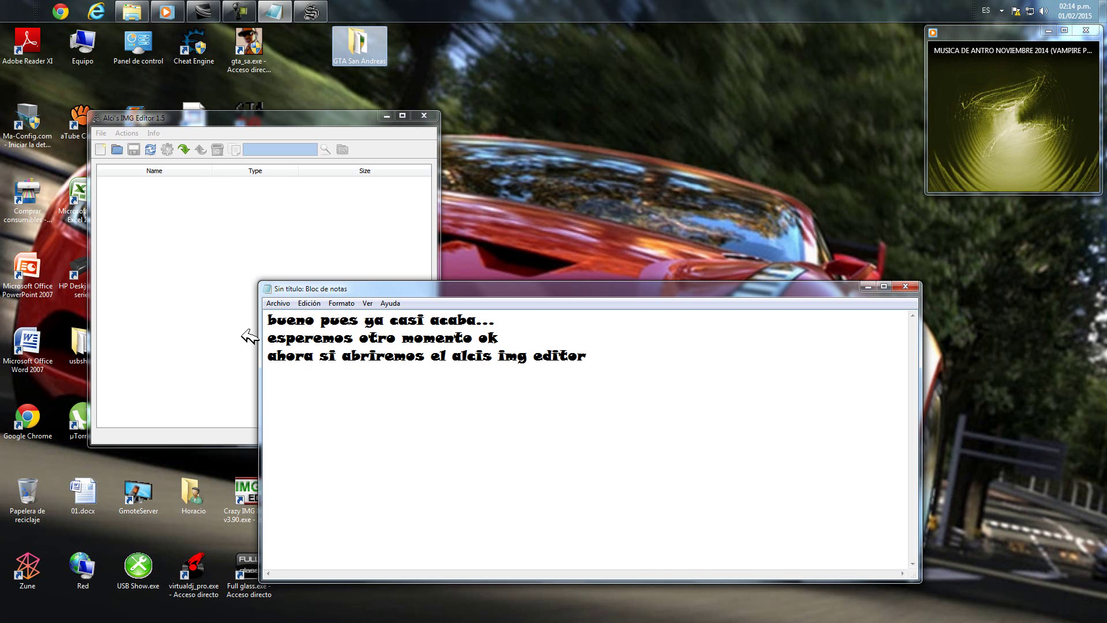
Step: Append "..." to the note's third line and bring the Alci's IMG Editor window in front of the note, keeping it unmaximized
{"action": "type", "text": "..."}
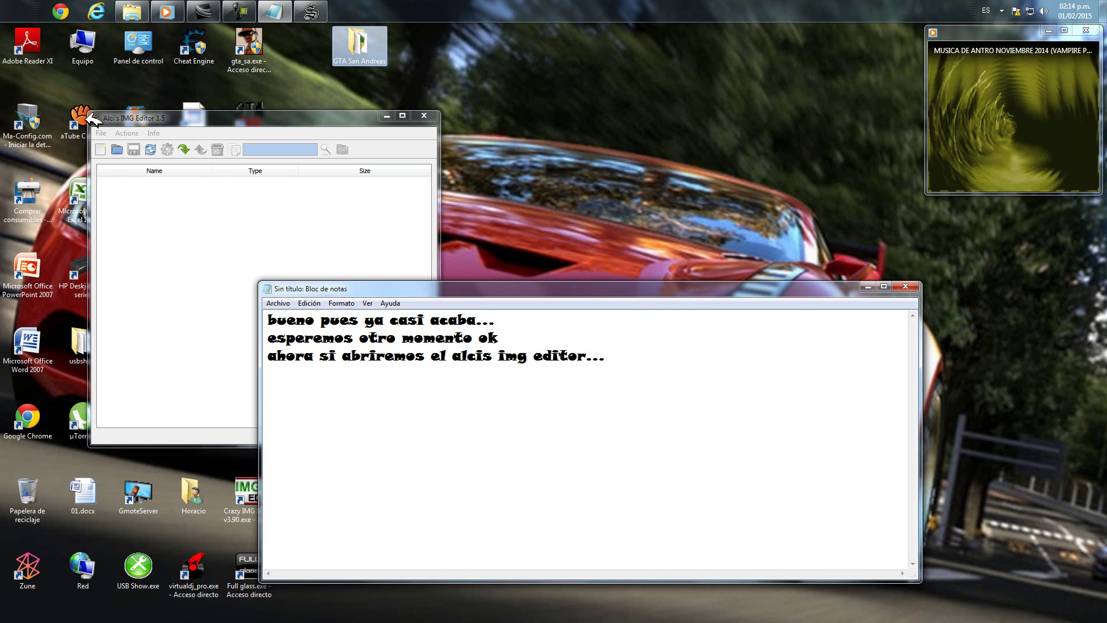
{"action": "double_click", "coordinate": [190, 117]}
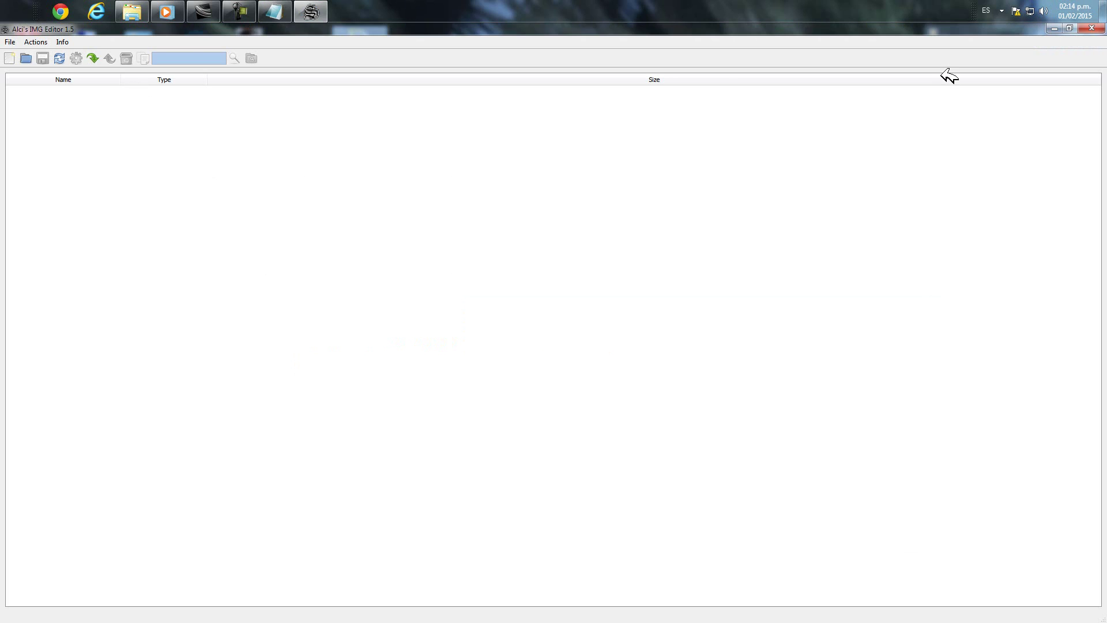
{"action": "left_click", "coordinate": [1069, 28]}
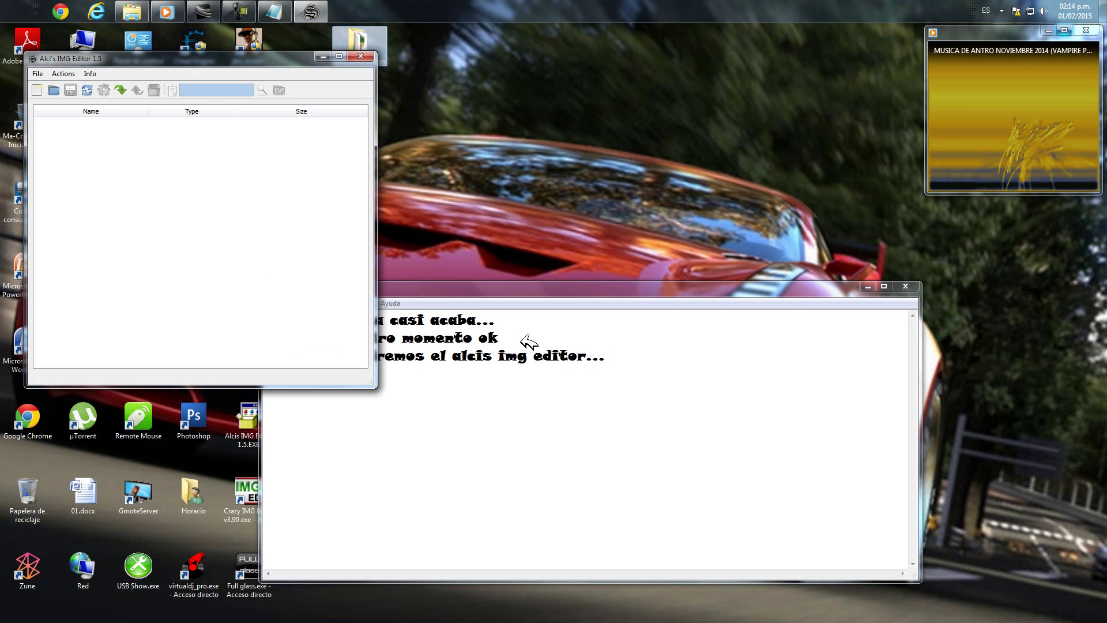
Step: Add the line "abriremos el gta3.img" to the note and bring up the dialog for opening an archive in Alci's IMG Editor
{"action": "left_click", "coordinate": [634, 349]}
{"action": "key", "text": "Return"}
{"action": "type", "text": "abri"}
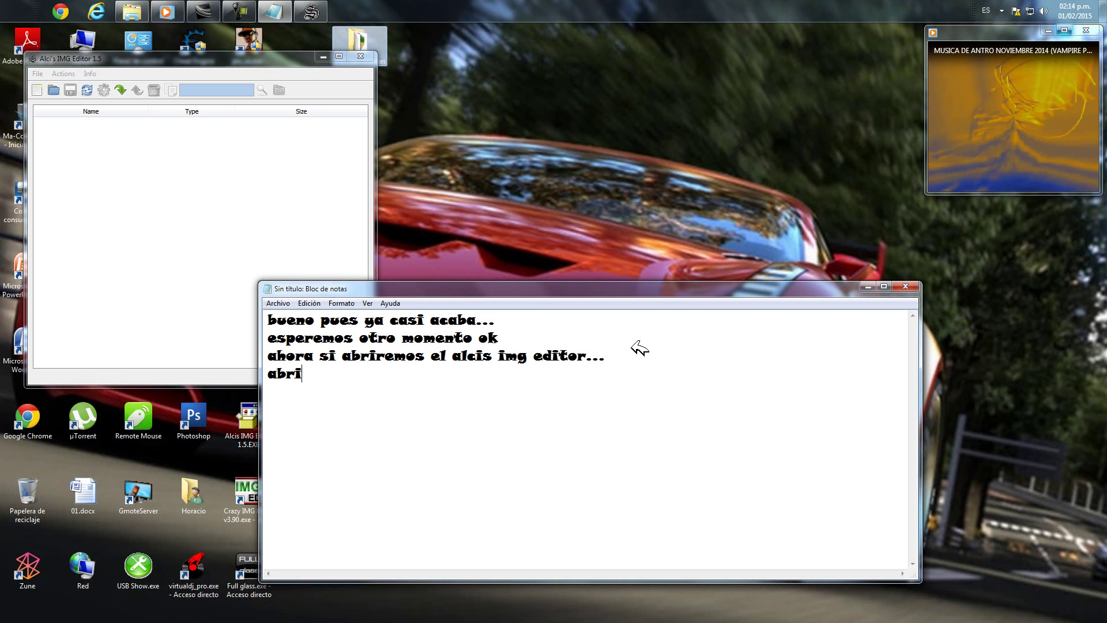
{"action": "type", "text": "remos "}
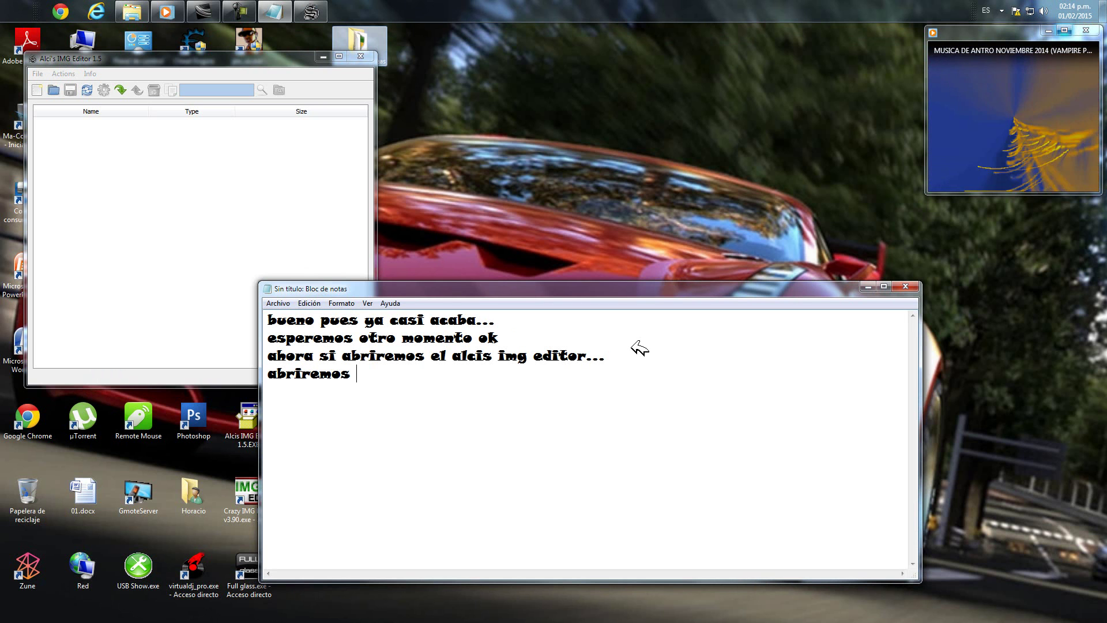
{"action": "type", "text": "el gta3"}
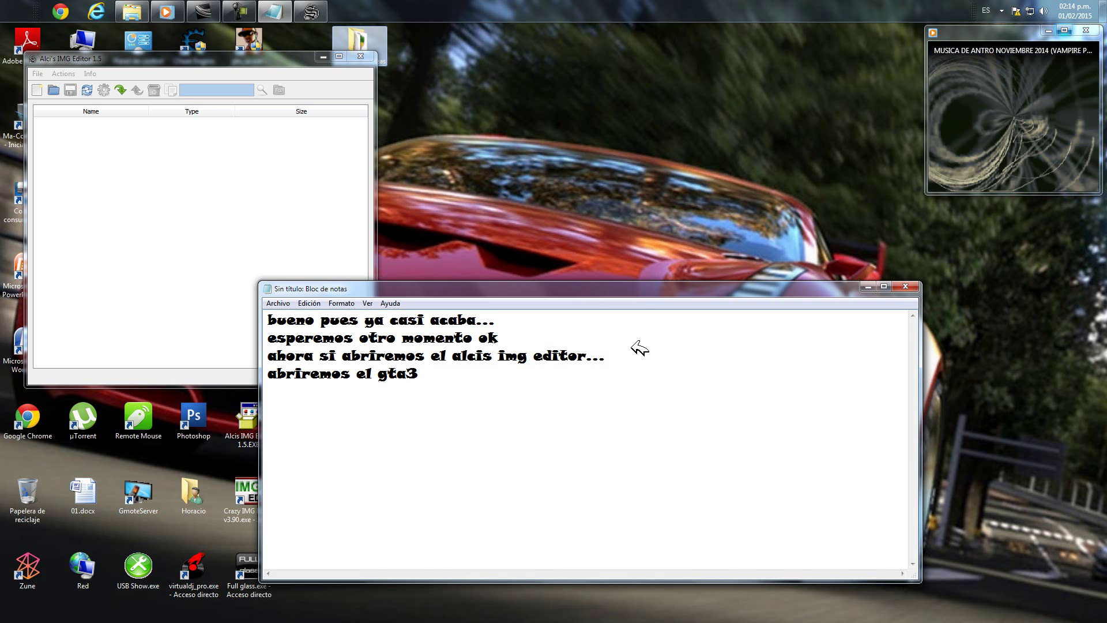
{"action": "type", "text": ".img"}
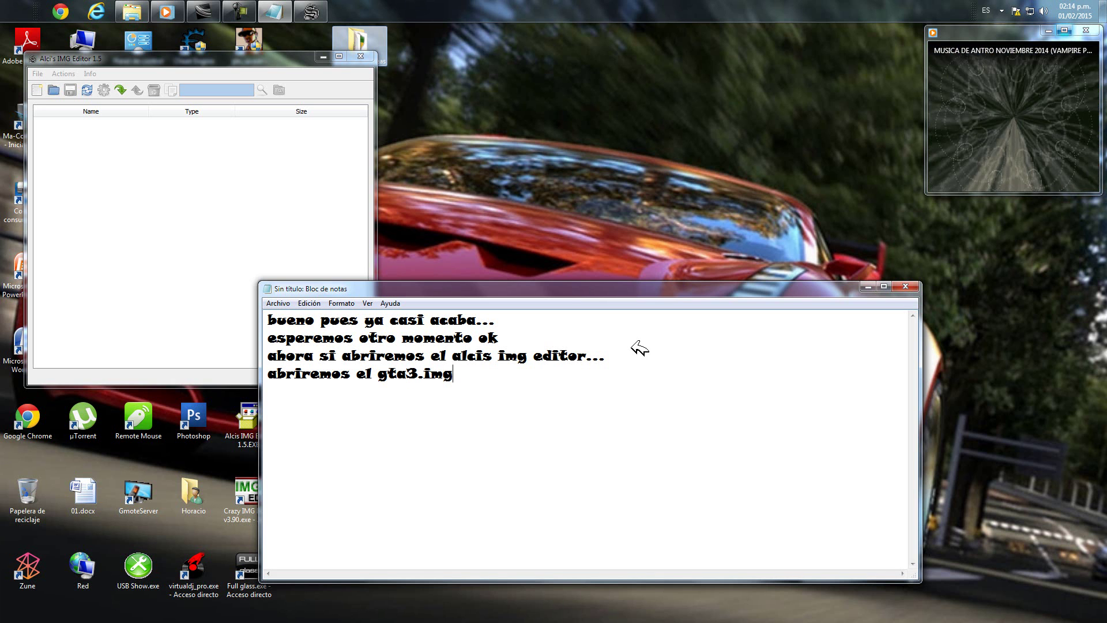
{"action": "left_click", "coordinate": [37, 74]}
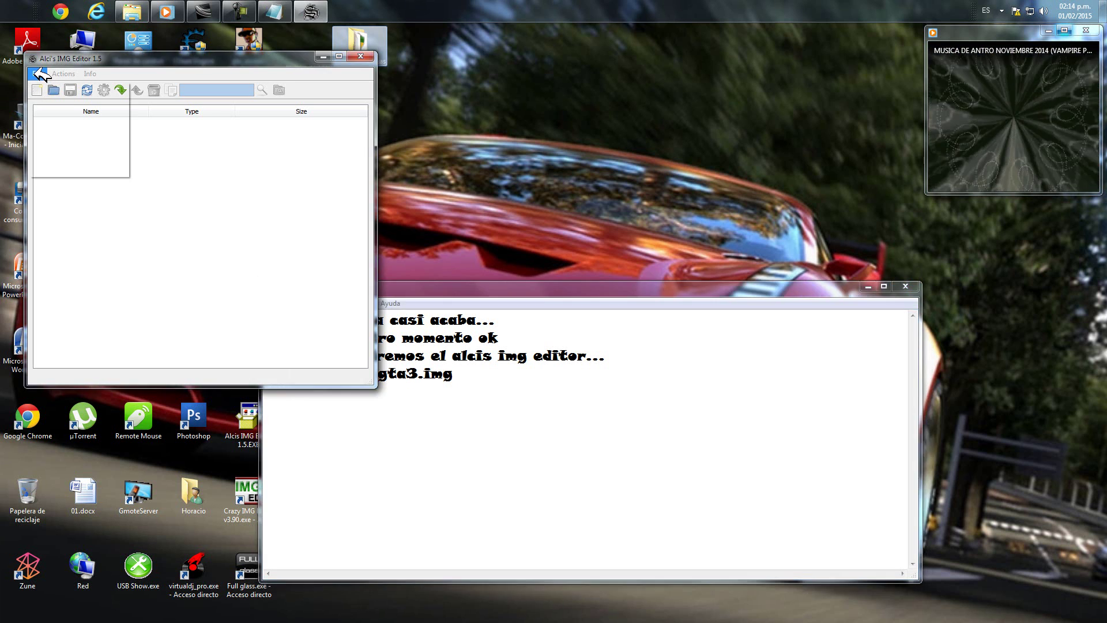
{"action": "left_click", "coordinate": [56, 90]}
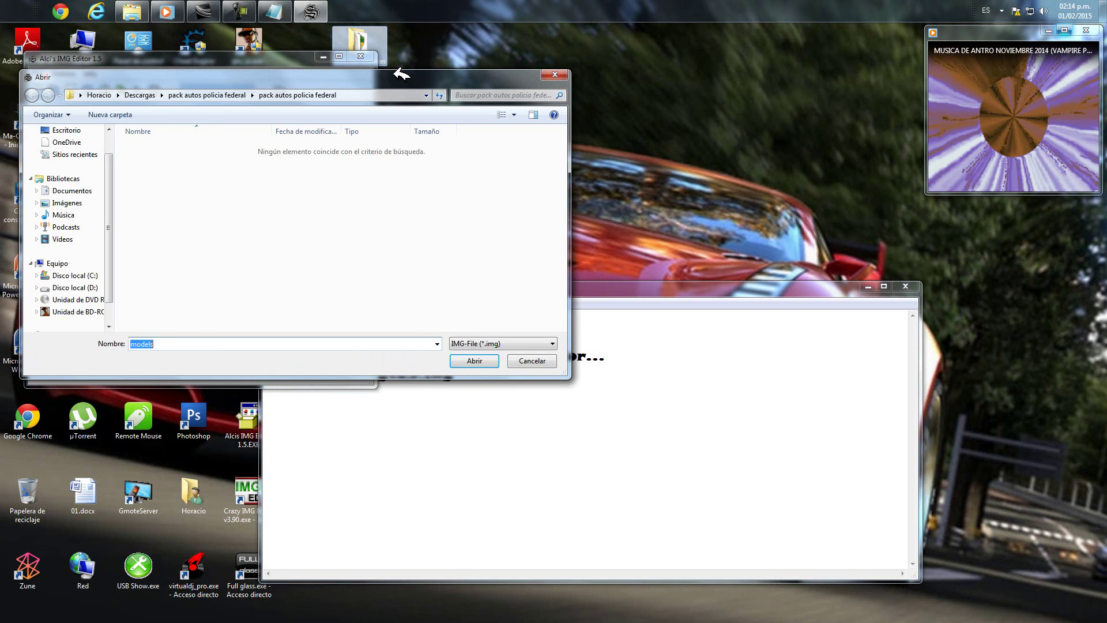
Step: Add a fifth line to the note reading "pero ahora ya no iremos a disco local c"
{"action": "left_click", "coordinate": [685, 485]}
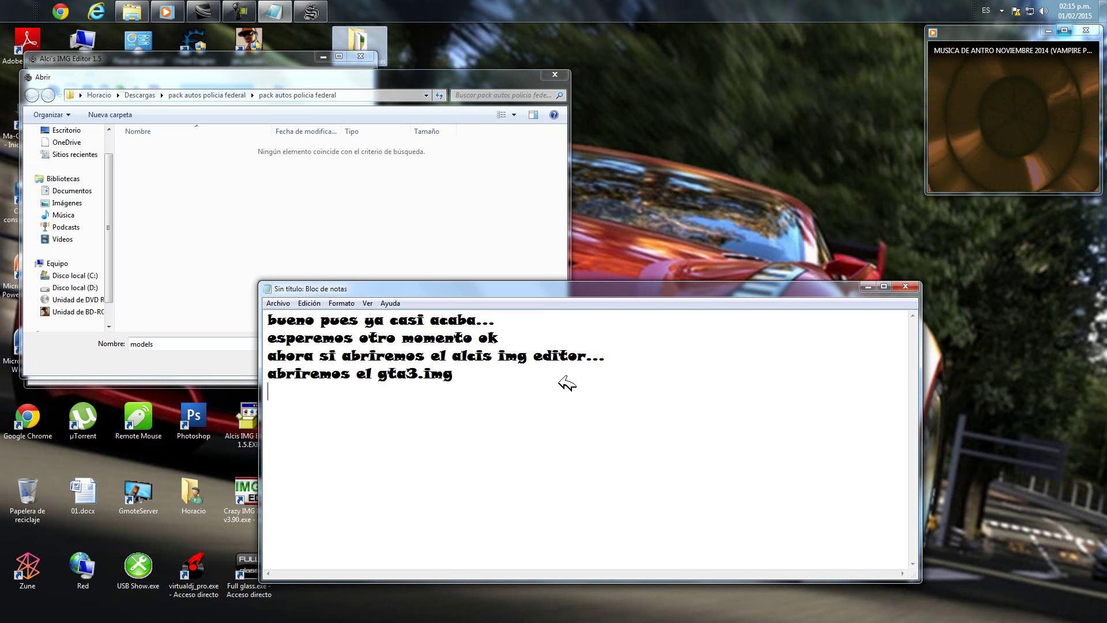
{"action": "type", "text": "pero ahora ya no "}
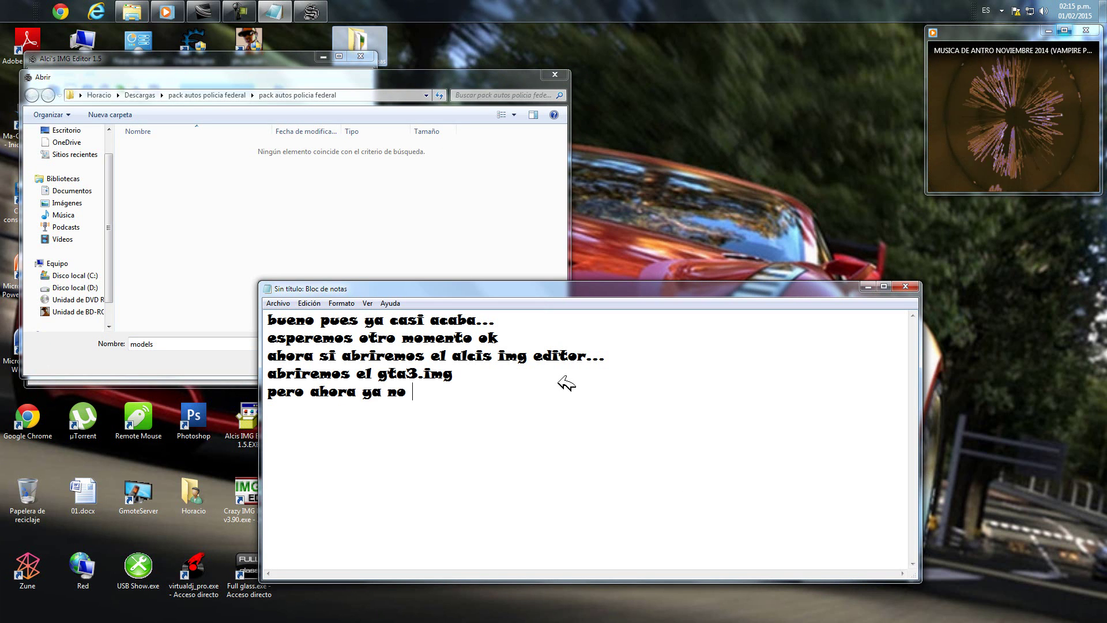
{"action": "type", "text": "iremos "}
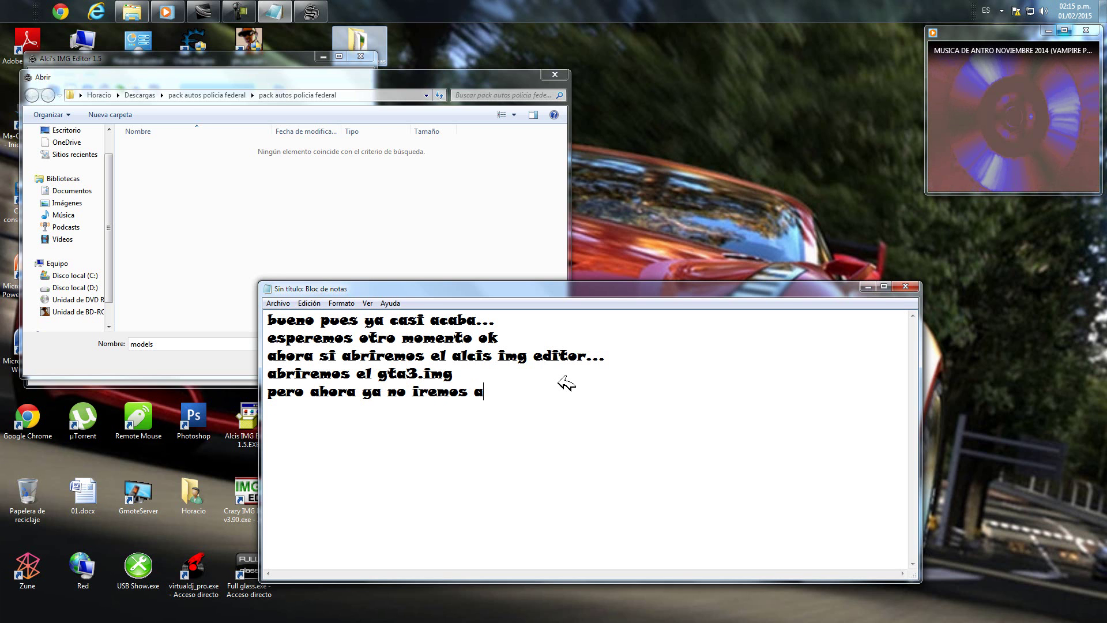
{"action": "type", "text": "a esc"}
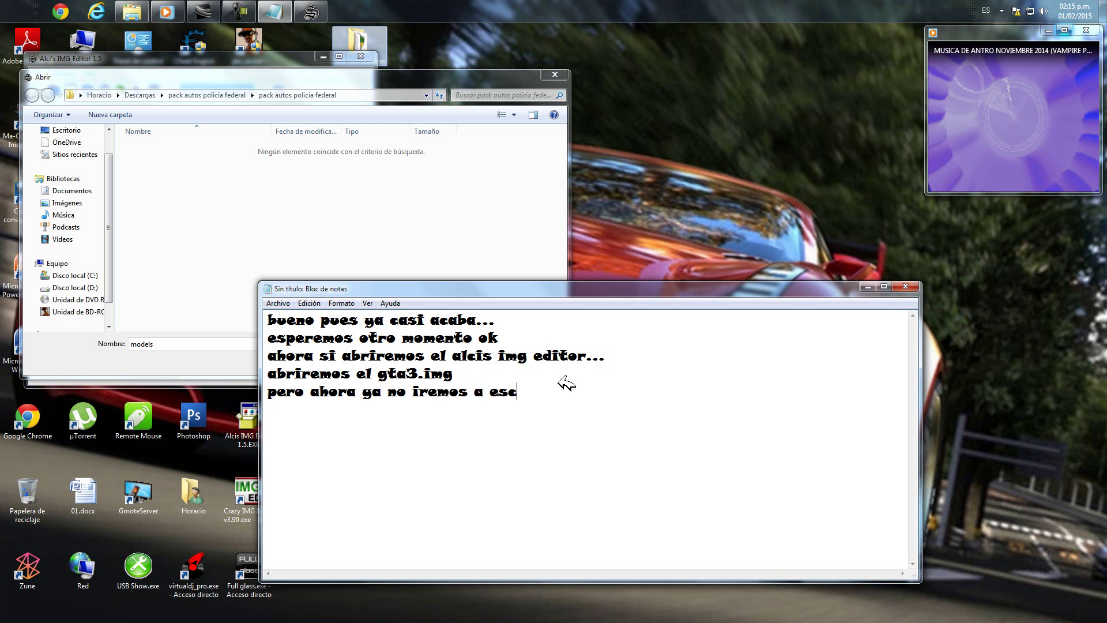
{"action": "key", "text": "BackSpace"}
{"action": "key", "text": "BackSpace"}
{"action": "key", "text": "BackSpace"}
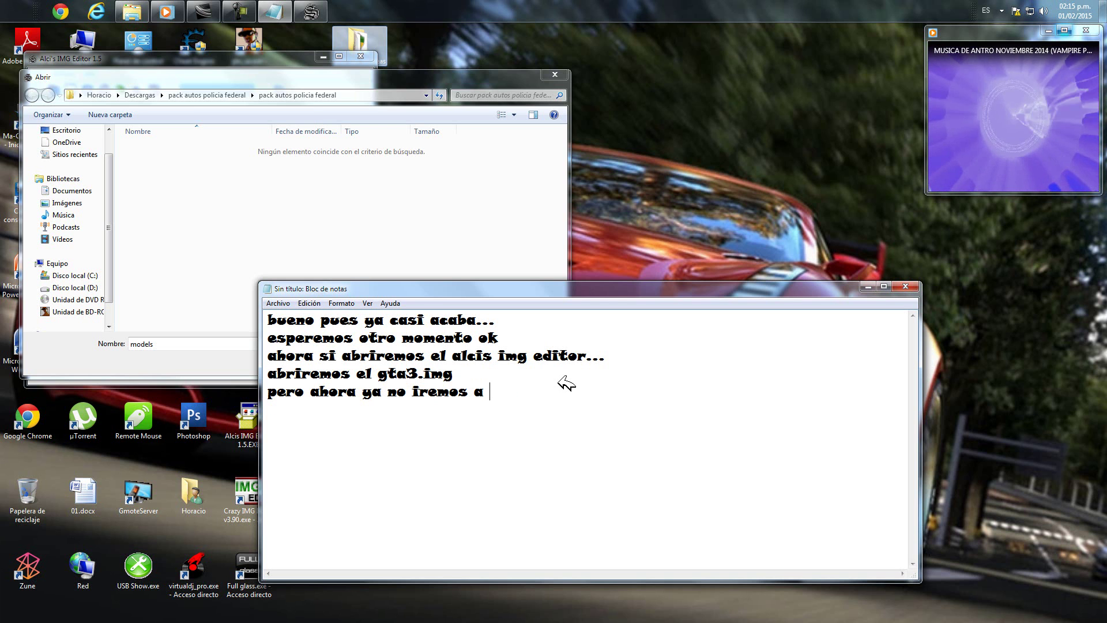
{"action": "type", "text": "disco "}
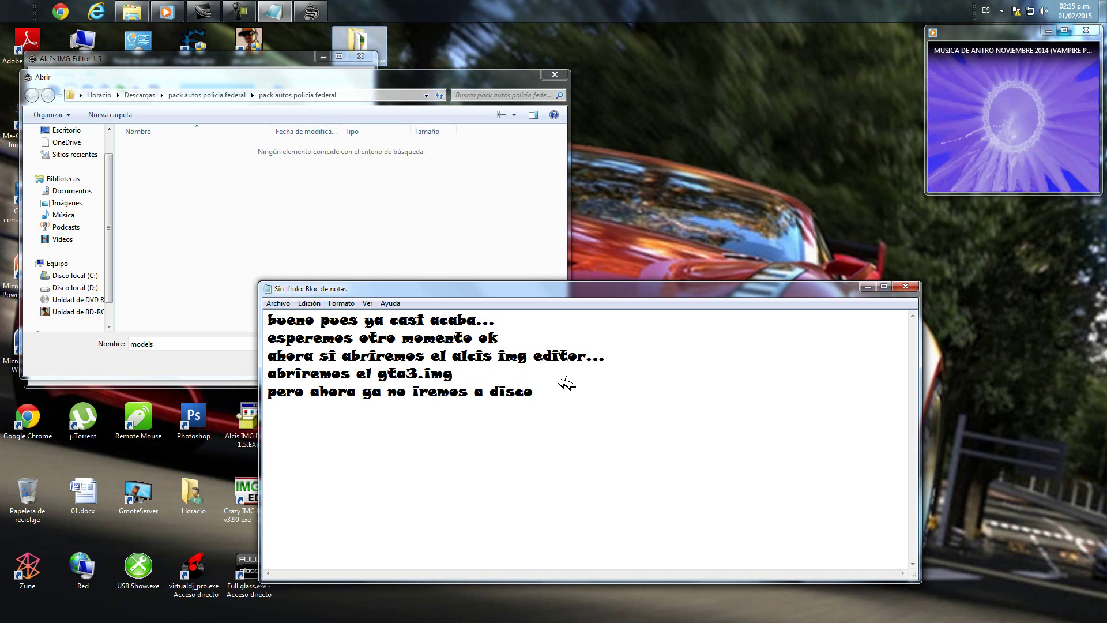
{"action": "type", "text": "local 3"}
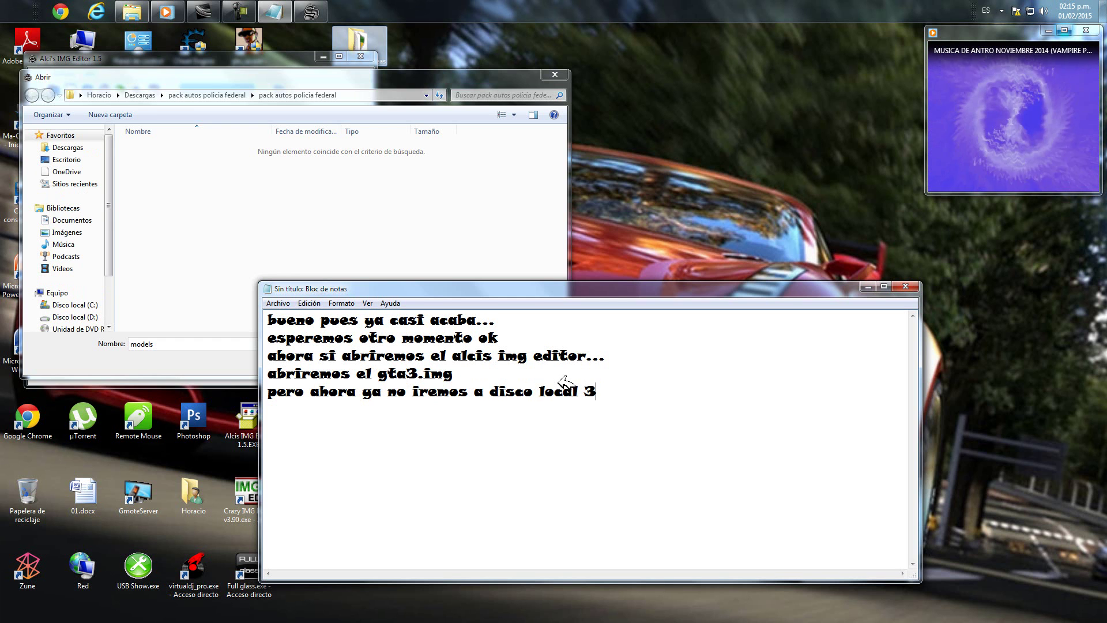
{"action": "key", "text": "BackSpace"}
{"action": "type", "text": "c"}
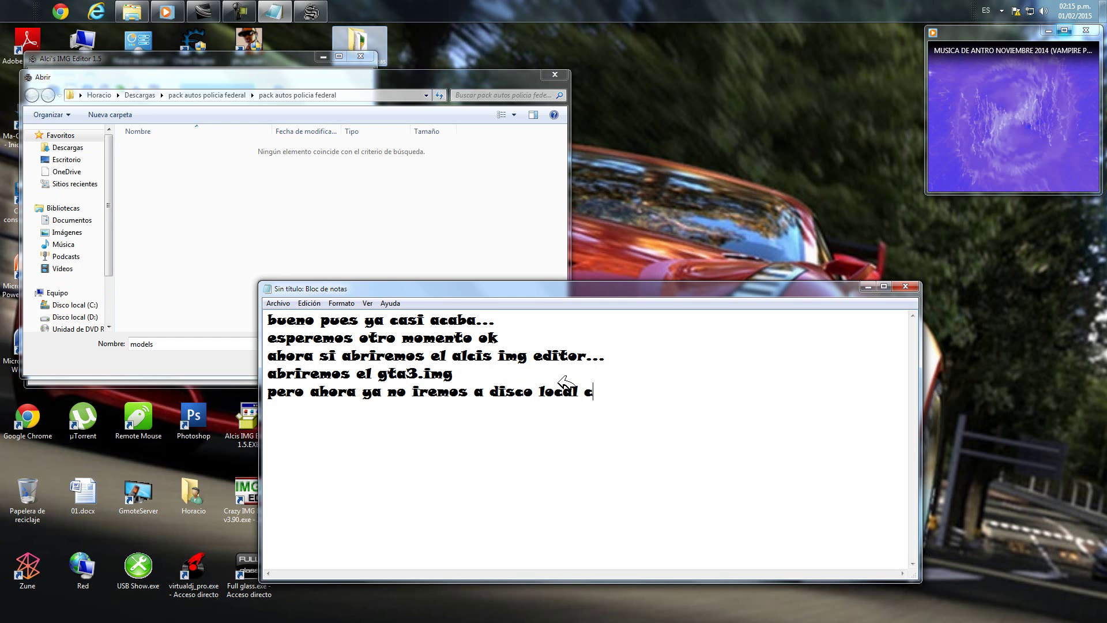
Step: Add a sixth line to the note reading "ahora como copiamos el gta san andreas a escritorio lo buscaremos a escritorio"
{"action": "key", "text": "Return"}
{"action": "type", "text": "ahora como "}
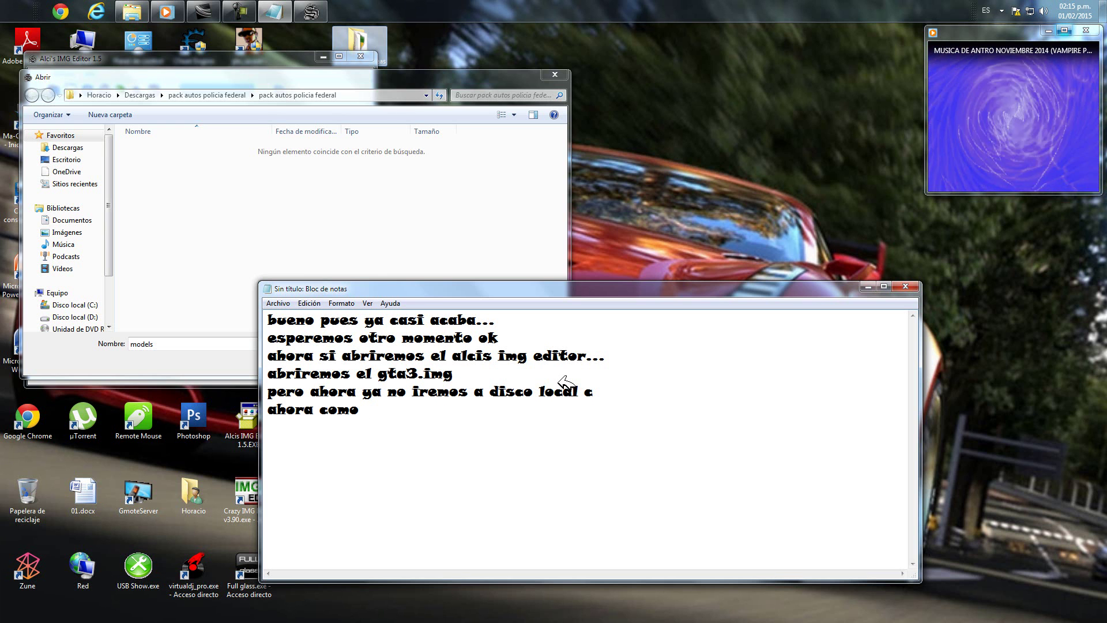
{"action": "type", "text": "copuiamos"}
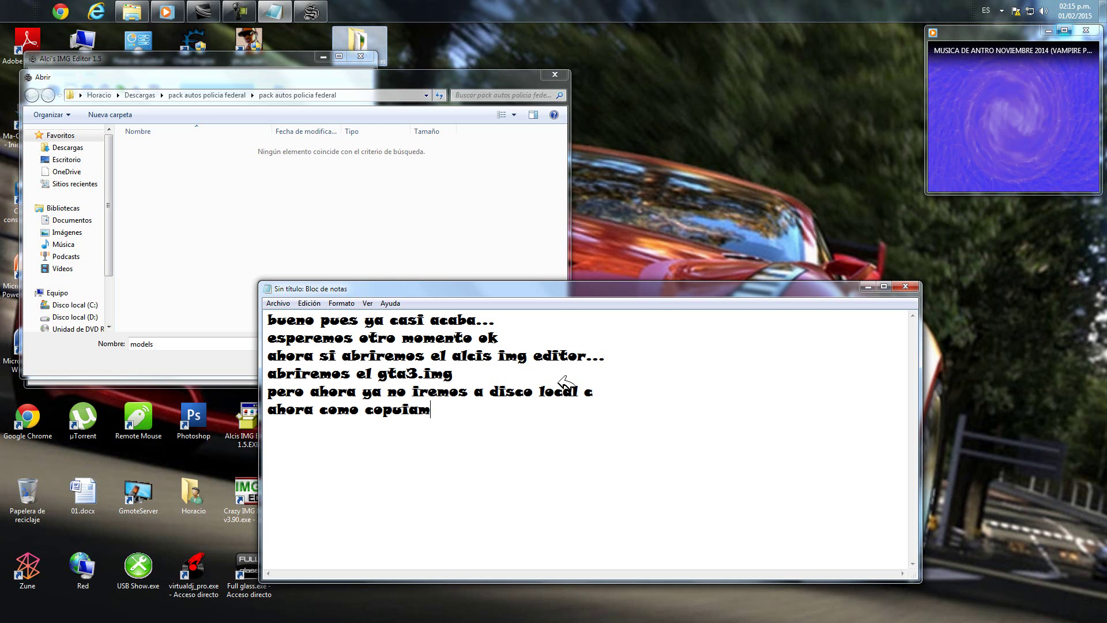
{"action": "key", "text": "BackSpace"}
{"action": "key", "text": "BackSpace"}
{"action": "key", "text": "BackSpace"}
{"action": "key", "text": "BackSpace"}
{"action": "key", "text": "BackSpace"}
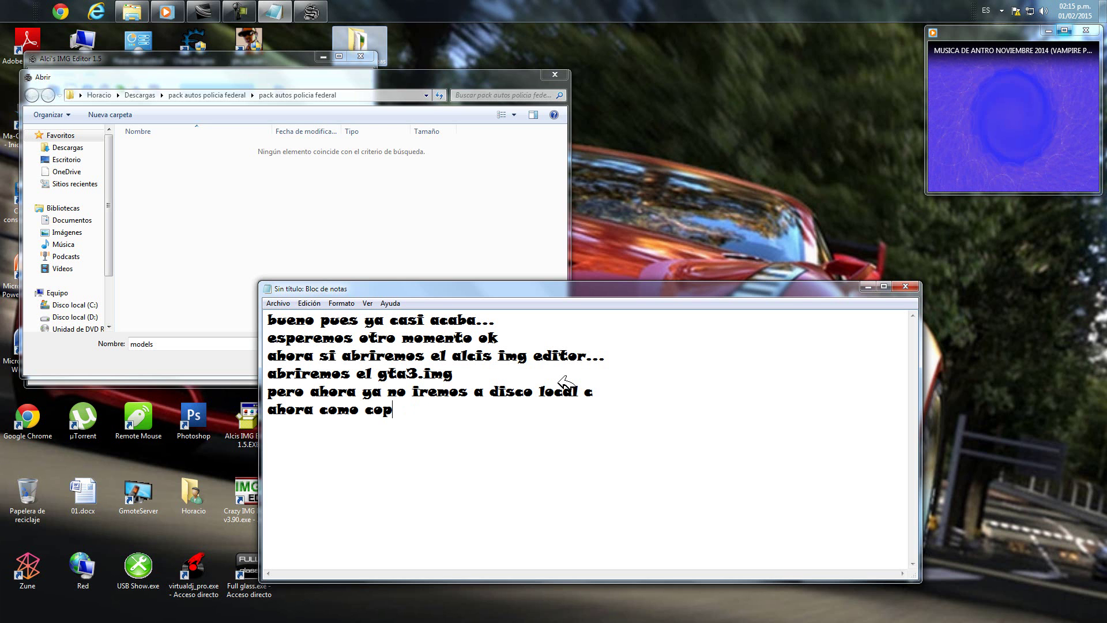
{"action": "type", "text": "iamos el gta san andreas a"}
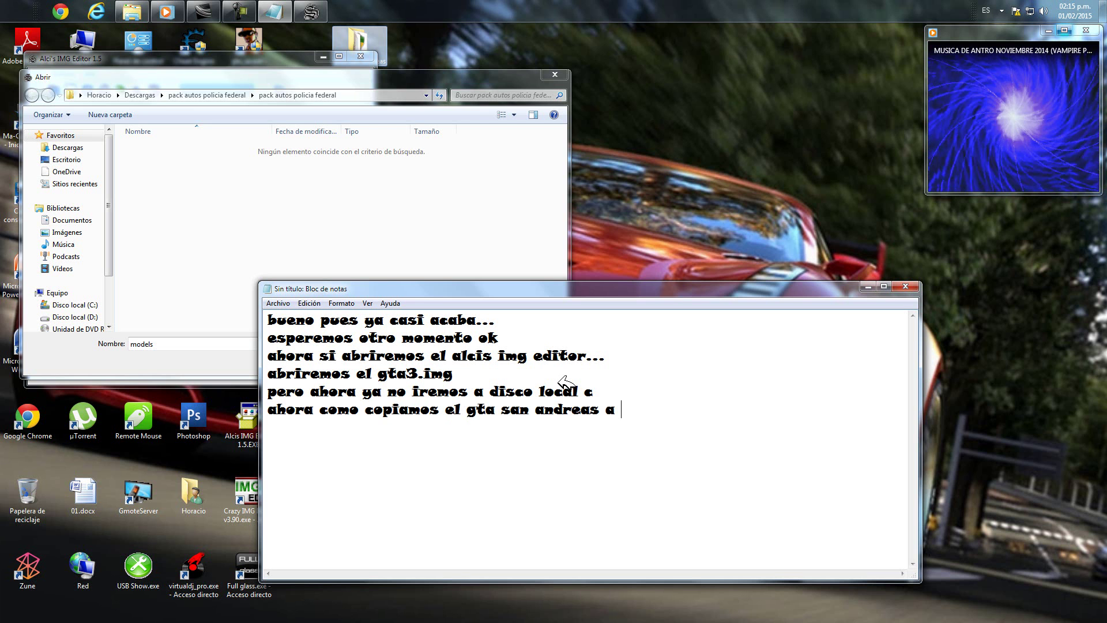
{"action": "type", "text": " escrito"}
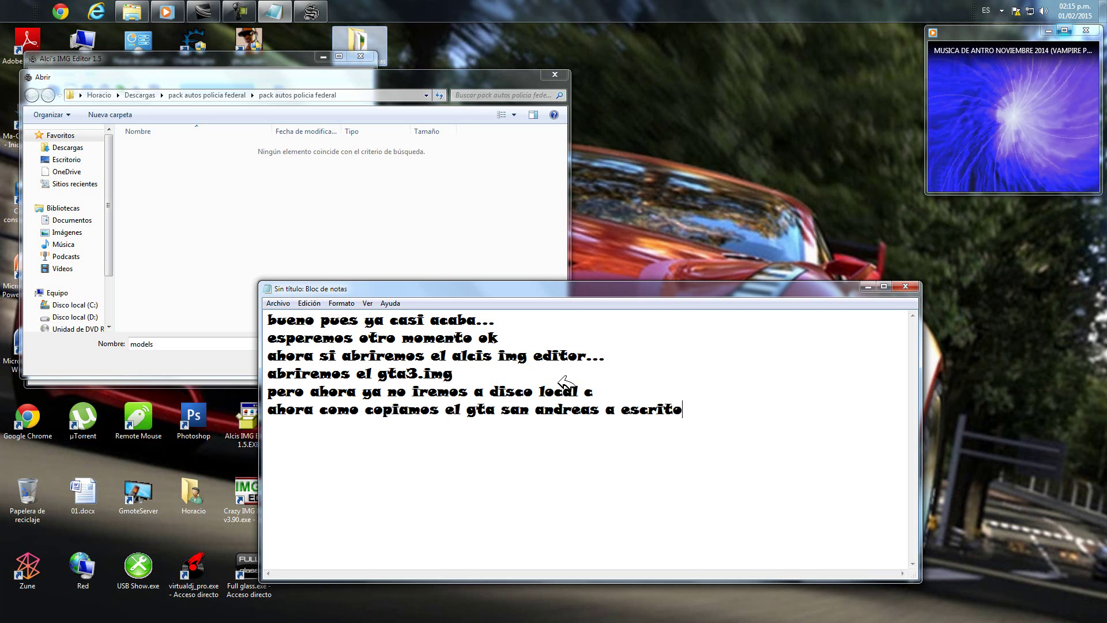
{"action": "type", "text": "rio lo"}
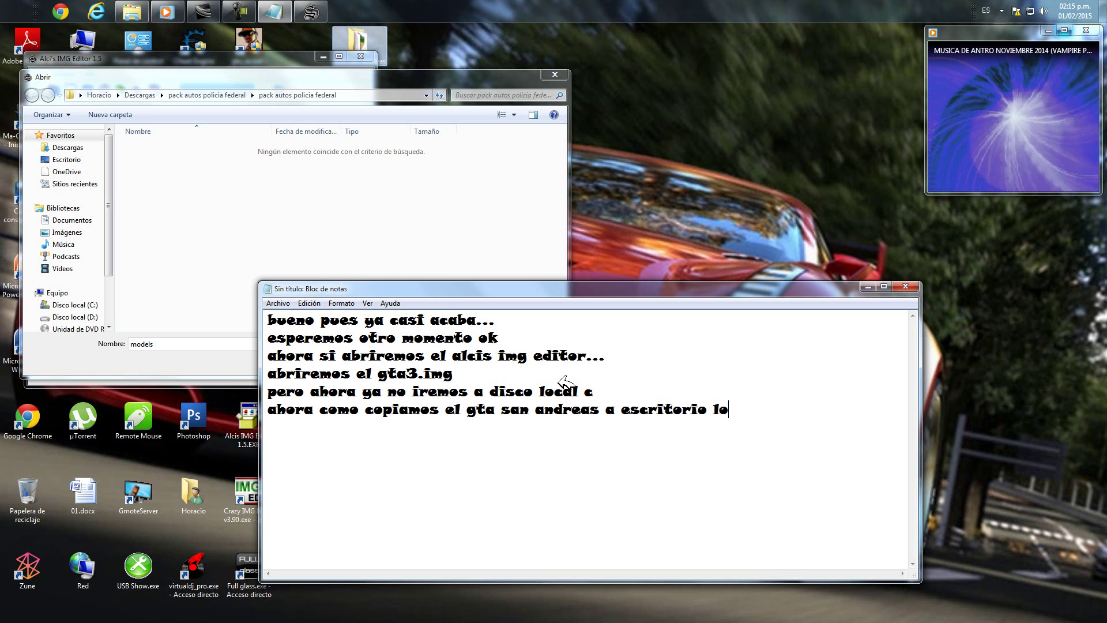
{"action": "type", "text": " buscaremo"}
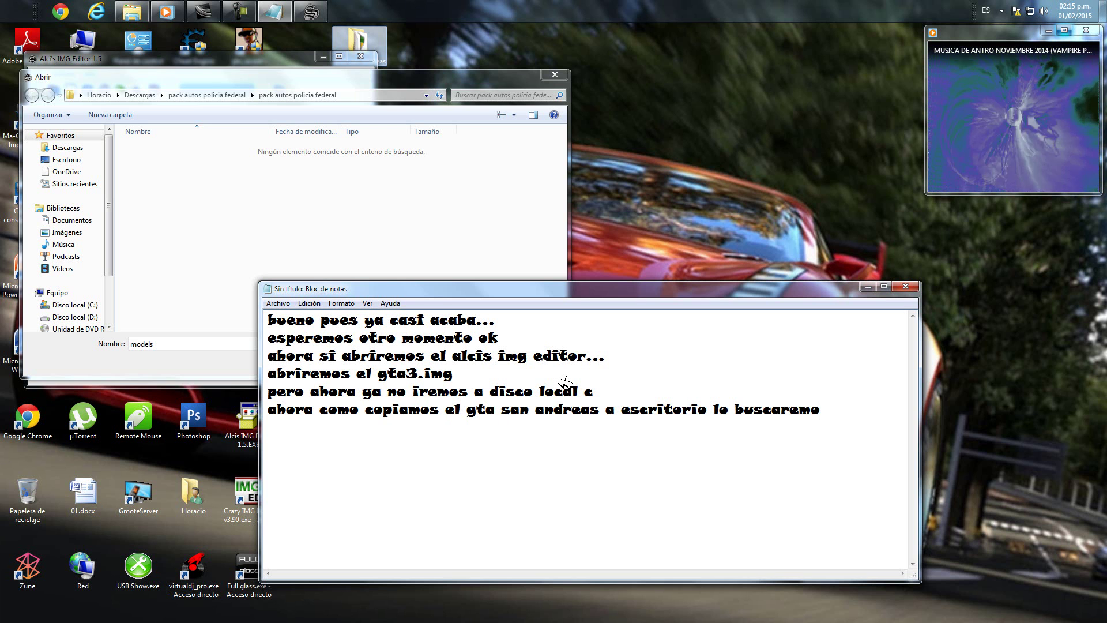
{"action": "type", "text": "s a escritorio"}
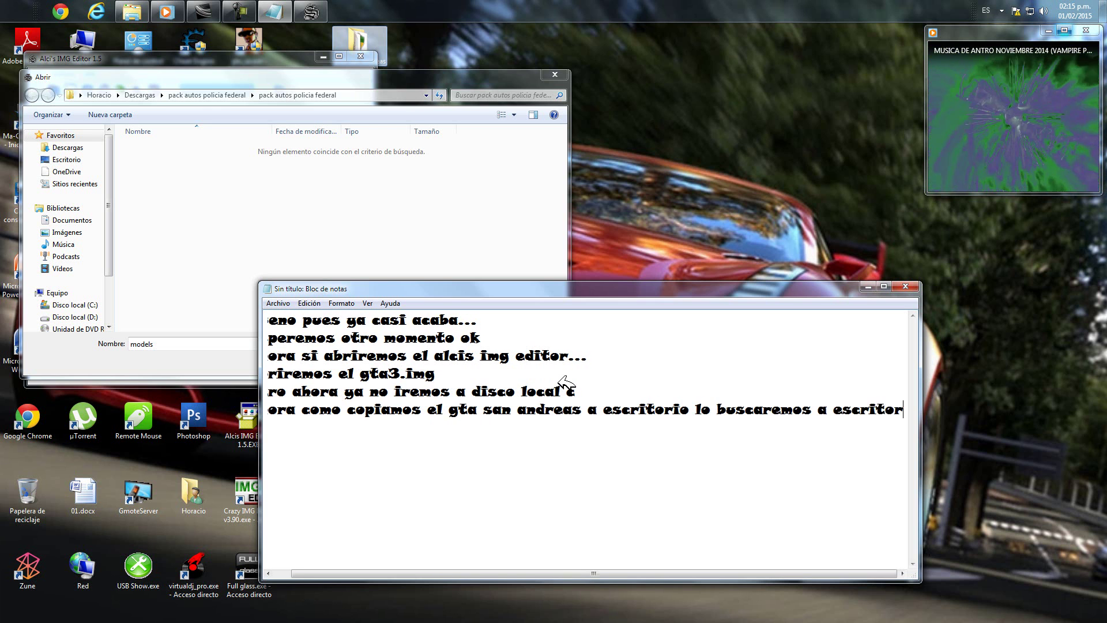
Step: In the IMG editor's open dialog, browse to the models folder of the desktop's GTA San Andreas copy and select gta3.img
{"action": "left_click", "coordinate": [92, 77]}
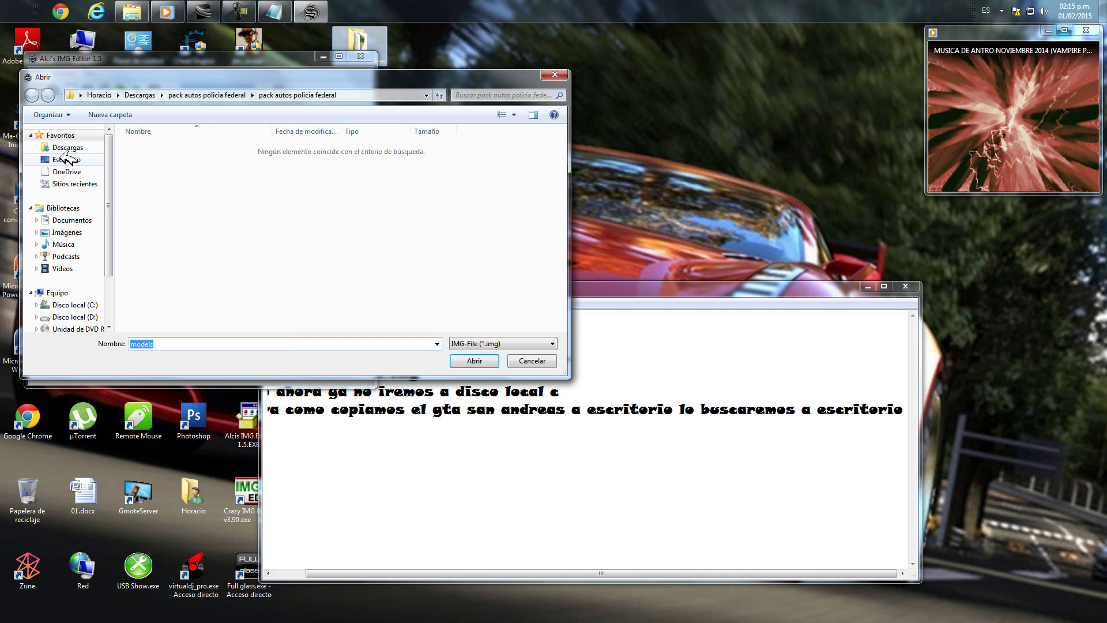
{"action": "left_click", "coordinate": [67, 159]}
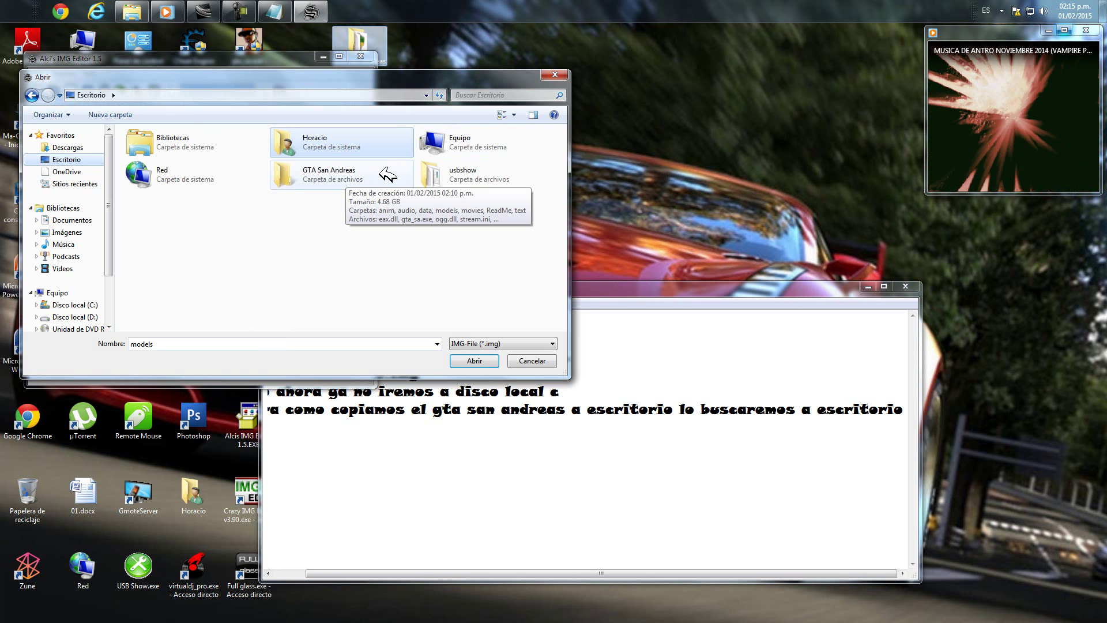
{"action": "left_click", "coordinate": [317, 179]}
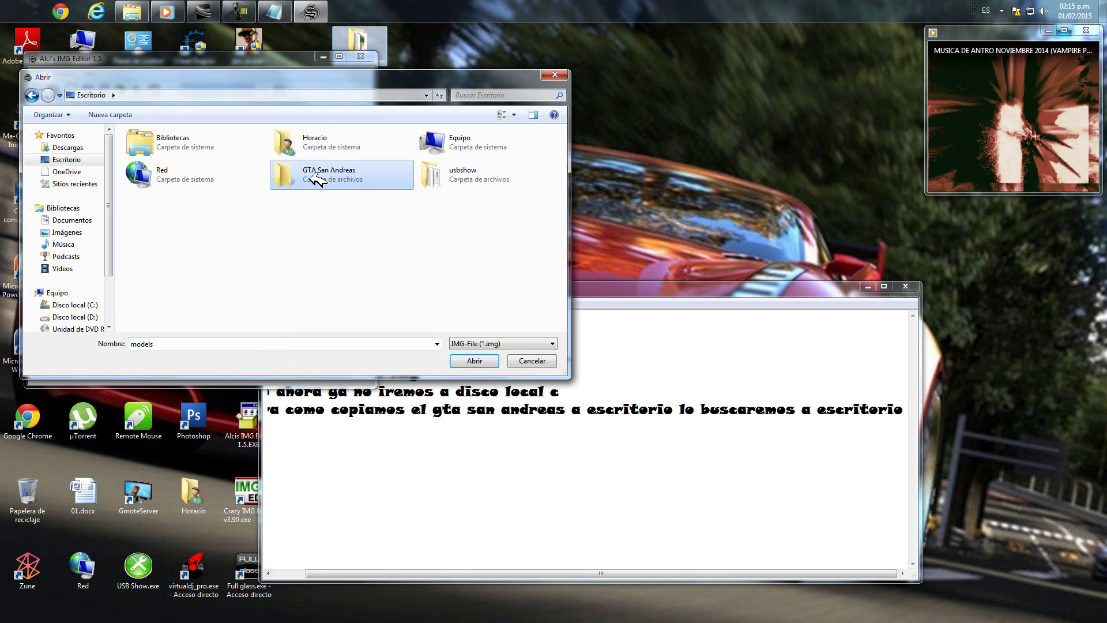
{"action": "double_click", "coordinate": [334, 177]}
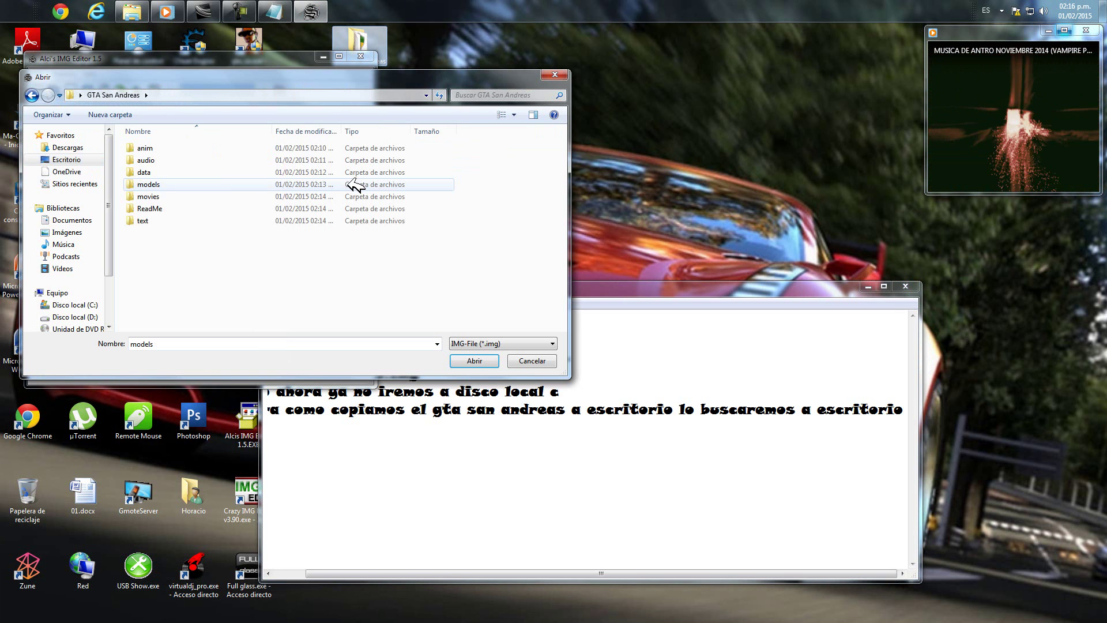
{"action": "left_click", "coordinate": [154, 183]}
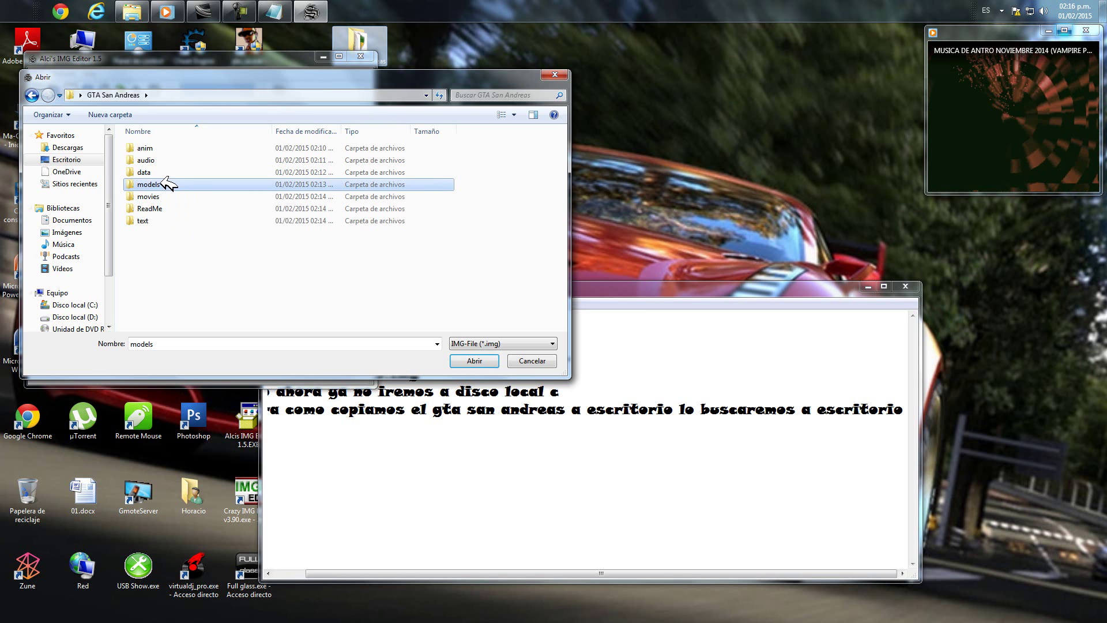
{"action": "double_click", "coordinate": [168, 184]}
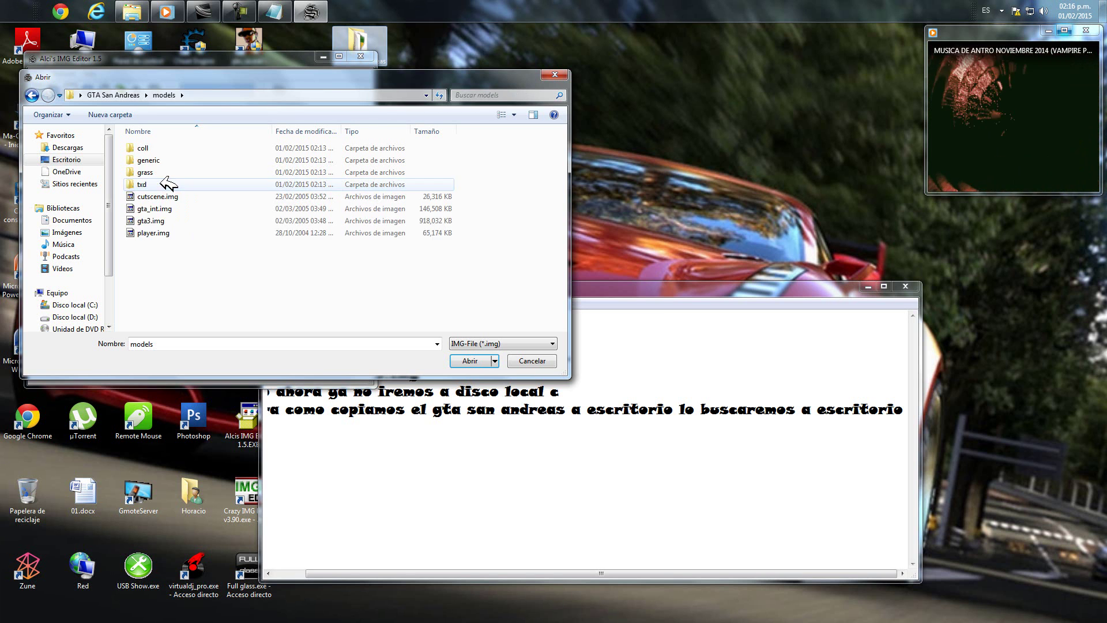
{"action": "left_click", "coordinate": [205, 221]}
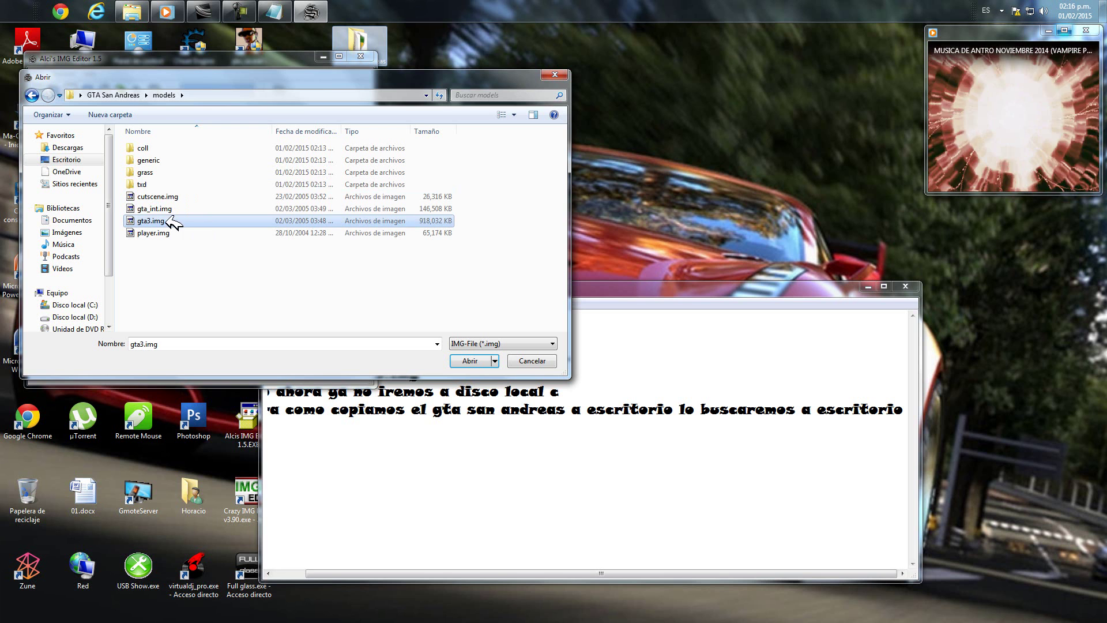
Step: Replace all the text in the note with "ahora como ven ya no tiene ese icono de candadito"
{"action": "left_click", "coordinate": [692, 294]}
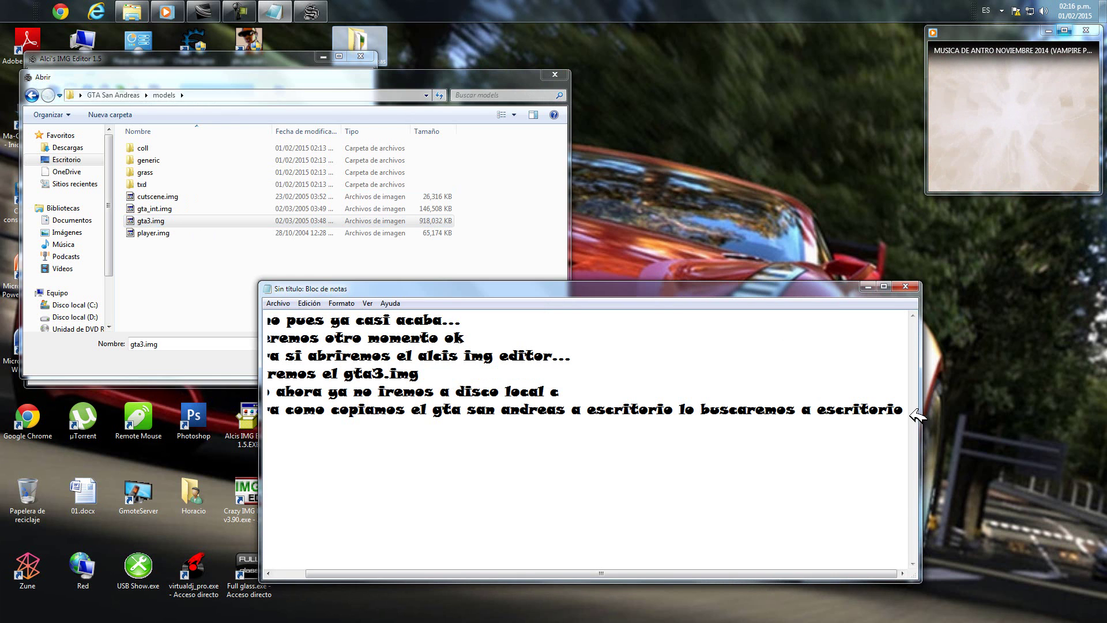
{"action": "left_click_drag", "start_coordinate": [913, 413], "coordinate": [253, 309]}
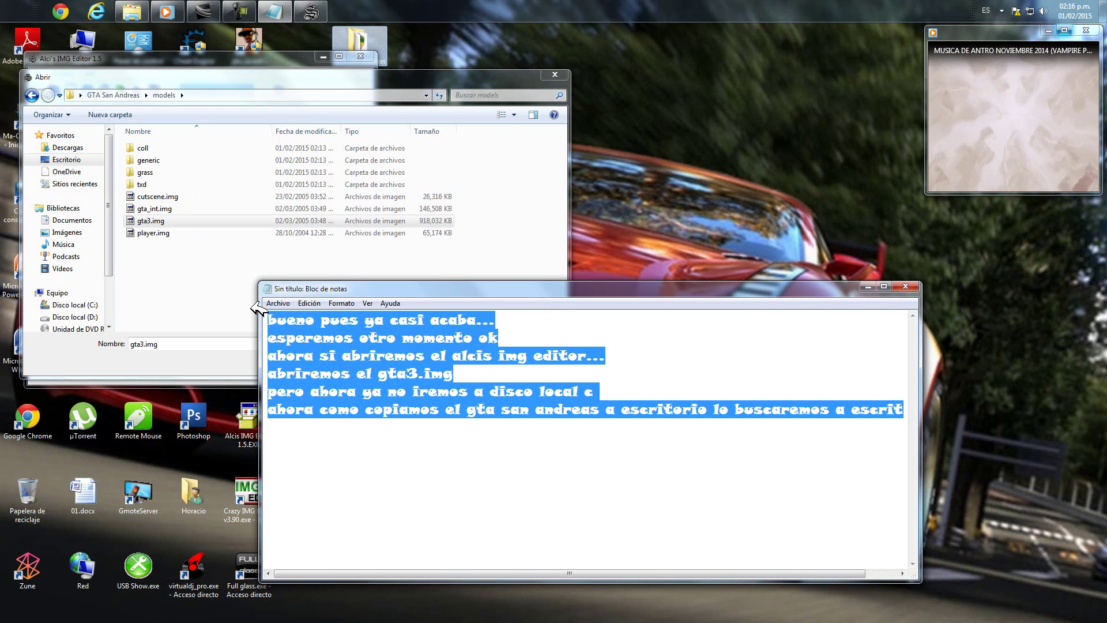
{"action": "key", "text": "BackSpace"}
{"action": "type", "text": "ahora"}
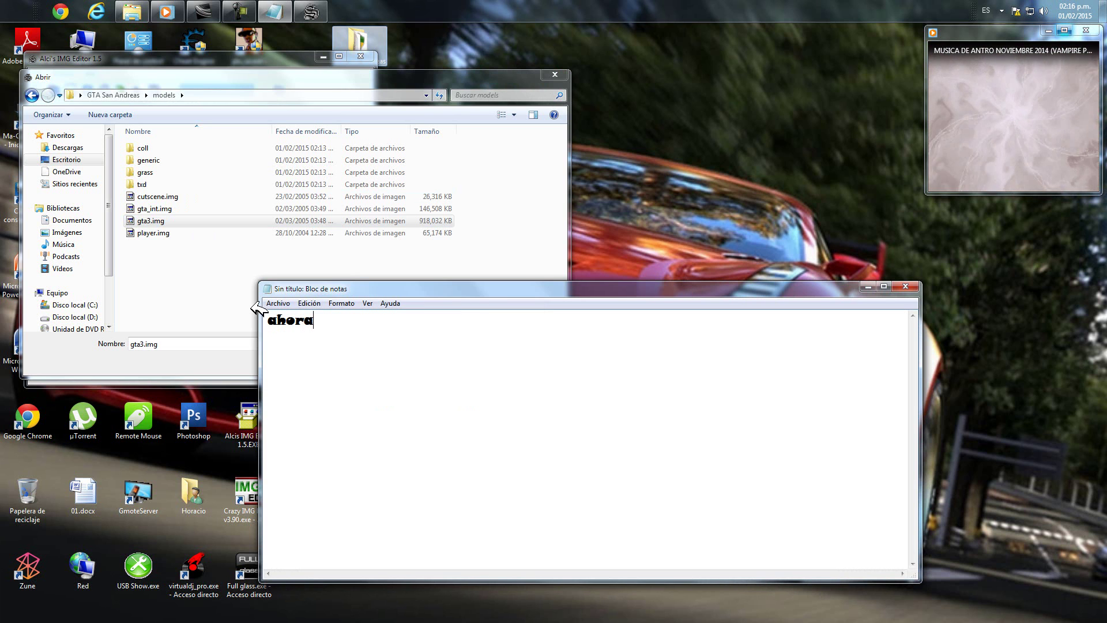
{"action": "type", "text": " como ven ya no tiene"}
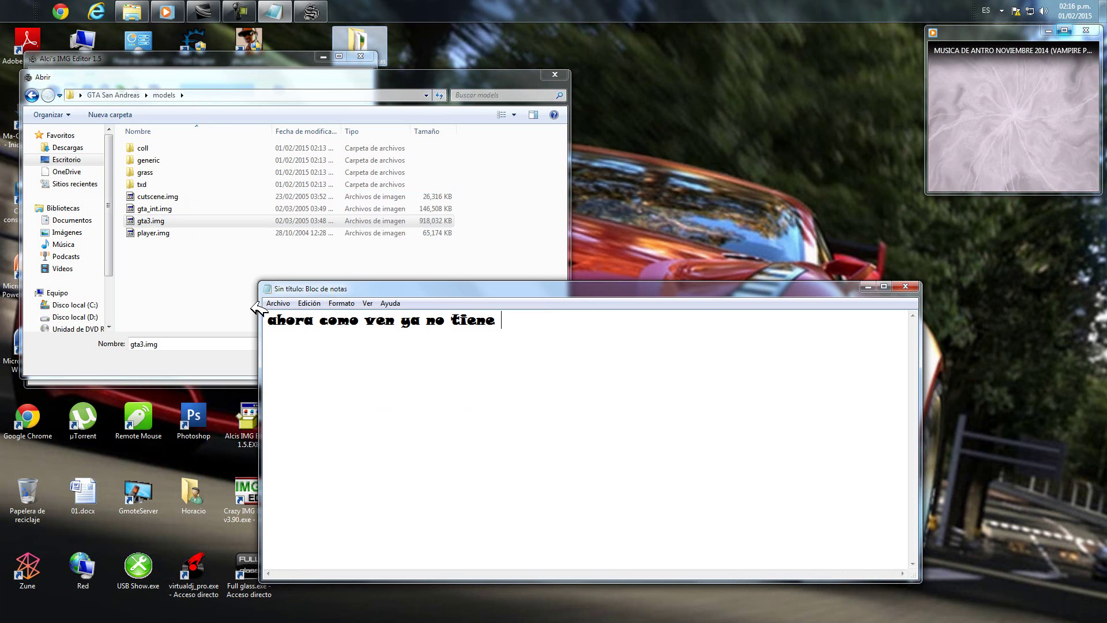
{"action": "type", "text": " ese "}
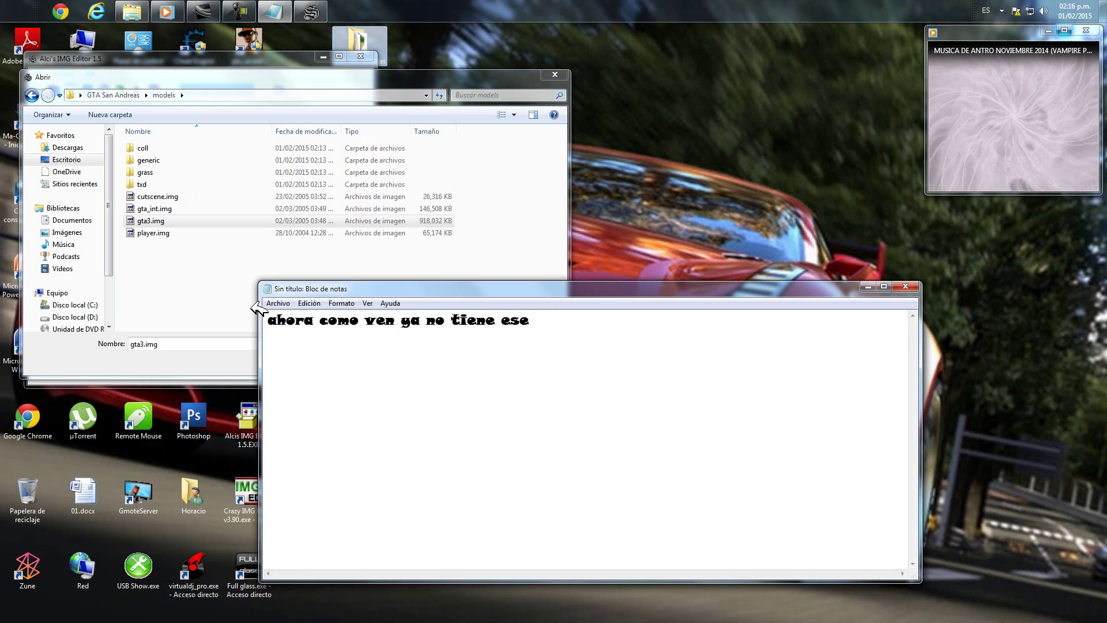
{"action": "type", "text": "icono "}
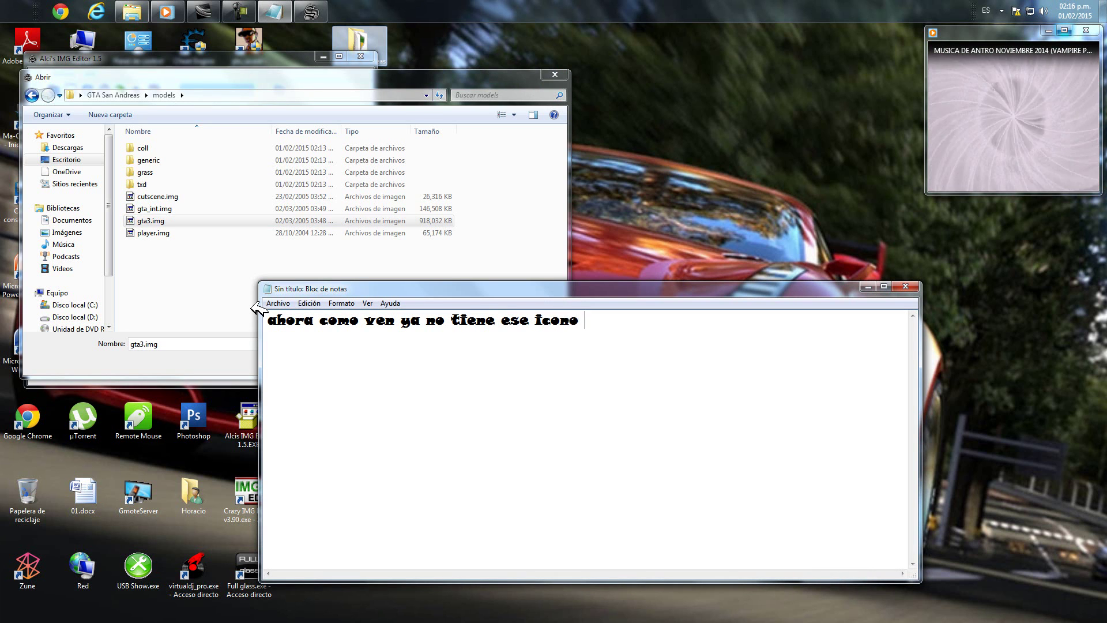
{"action": "type", "text": "de candadito"}
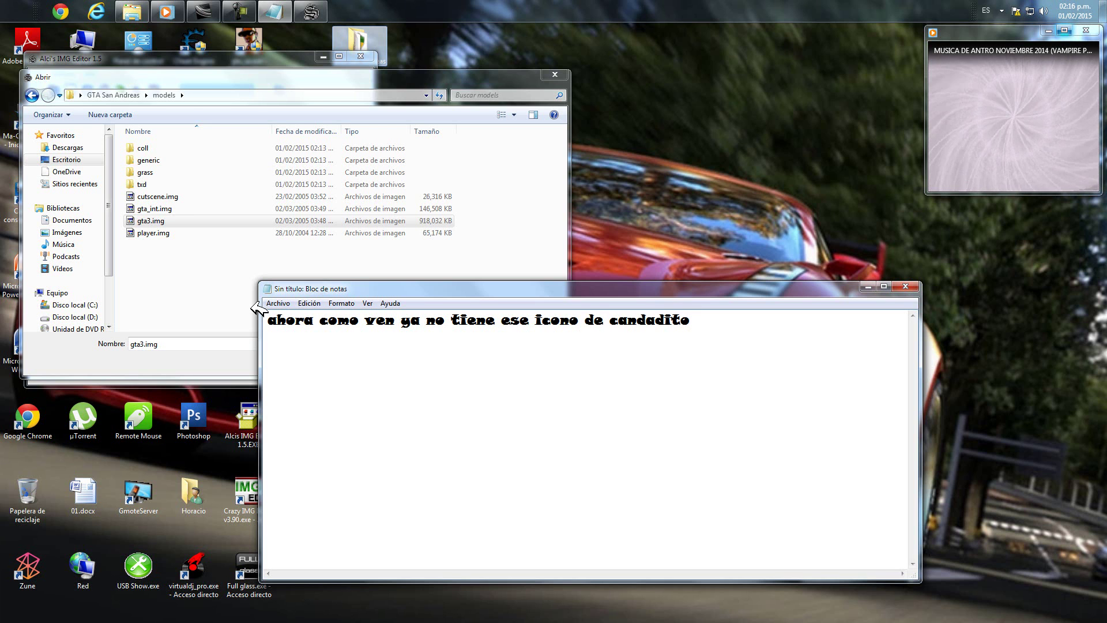
Step: Clear the note and write "ya podemos modificar lo que queramos" in its place
{"action": "key", "text": "ctrl+a"}
{"action": "key", "text": "Delete"}
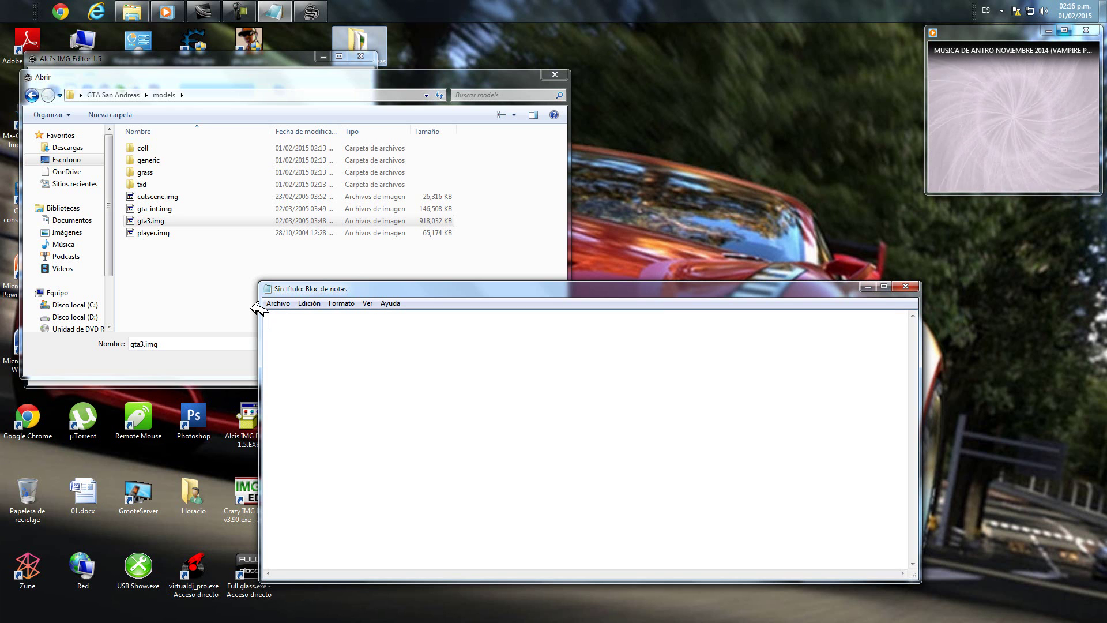
{"action": "type", "text": "ya pode"}
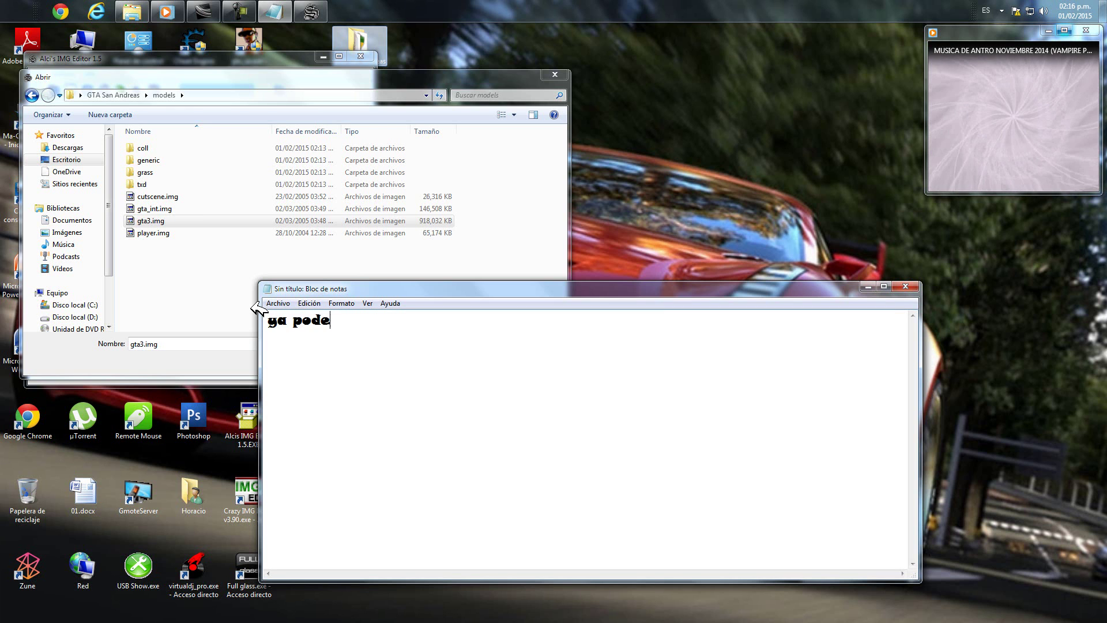
{"action": "type", "text": "mos modi"}
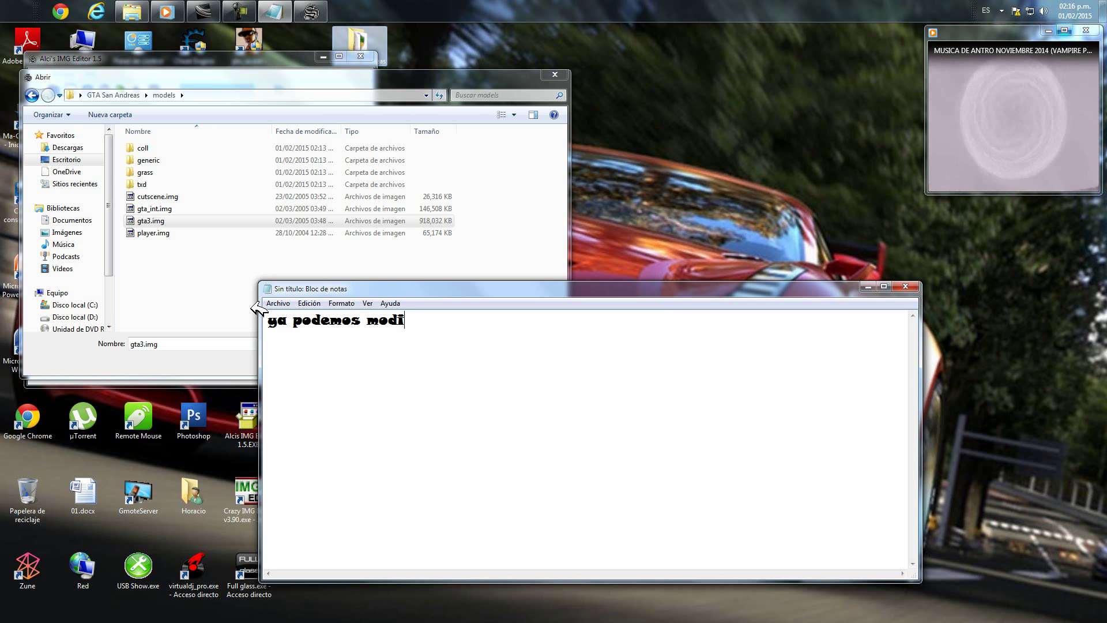
{"action": "type", "text": "ficar"}
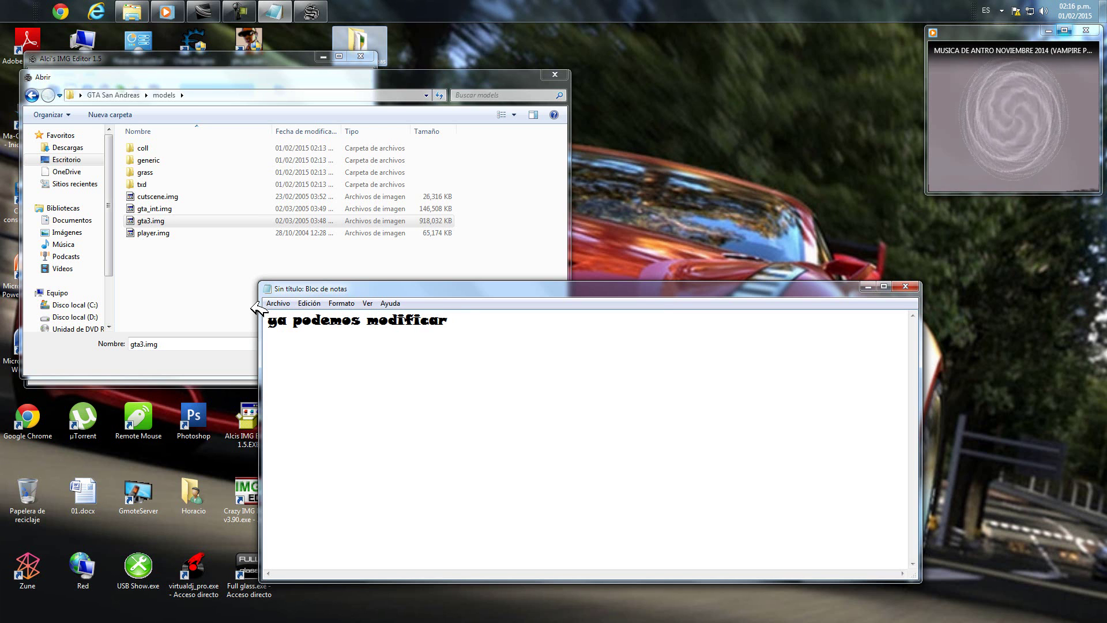
{"action": "type", "text": " lo"}
{"action": "key", "text": "BackSpace"}
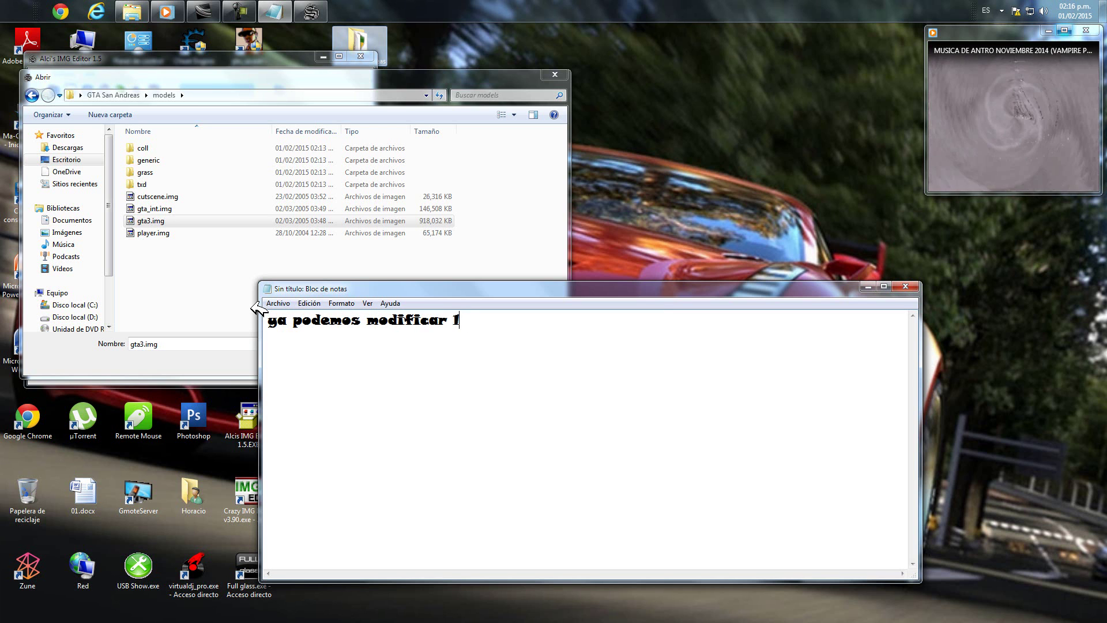
{"action": "type", "text": "o que"}
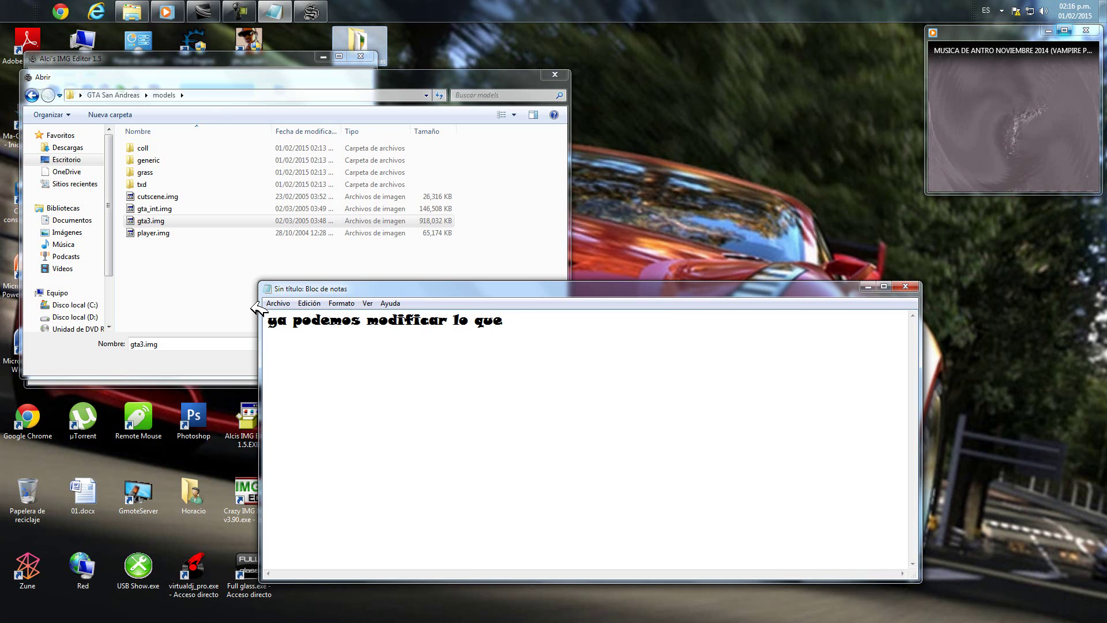
{"action": "type", "text": " queramos "}
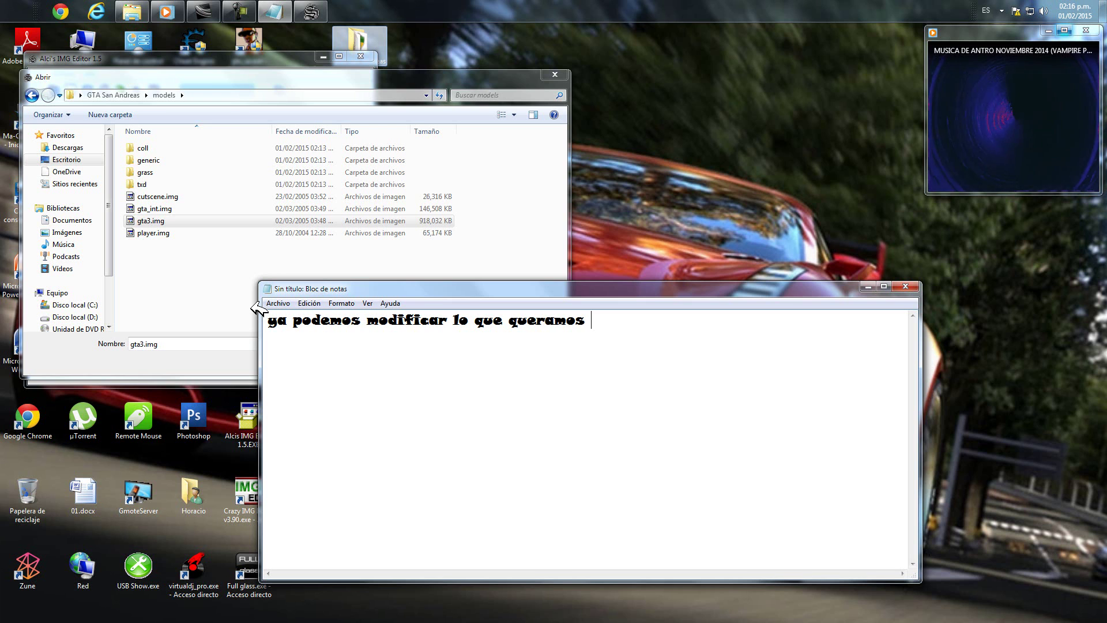
Step: Continue the note's sentence with "como por ejemplo casas nuevas poner mods del cleo etc"
{"action": "type", "text": "ciomo"}
{"action": "key", "text": "BackSpace"}
{"action": "key", "text": "BackSpace"}
{"action": "key", "text": "BackSpace"}
{"action": "key", "text": "BackSpace"}
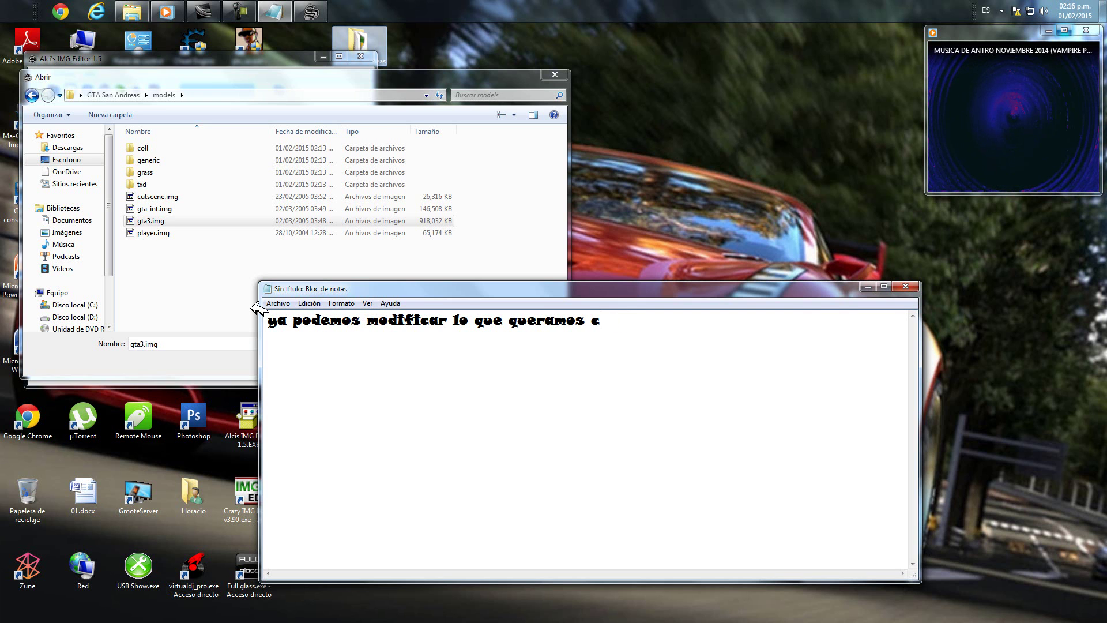
{"action": "type", "text": "omo por e"}
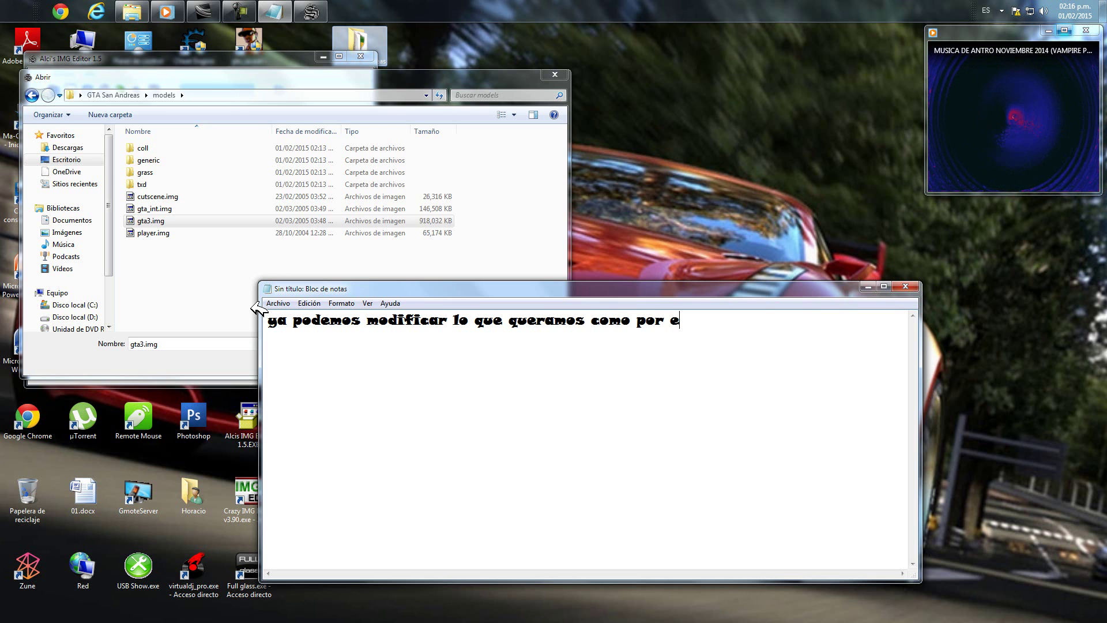
{"action": "type", "text": "jemplo"}
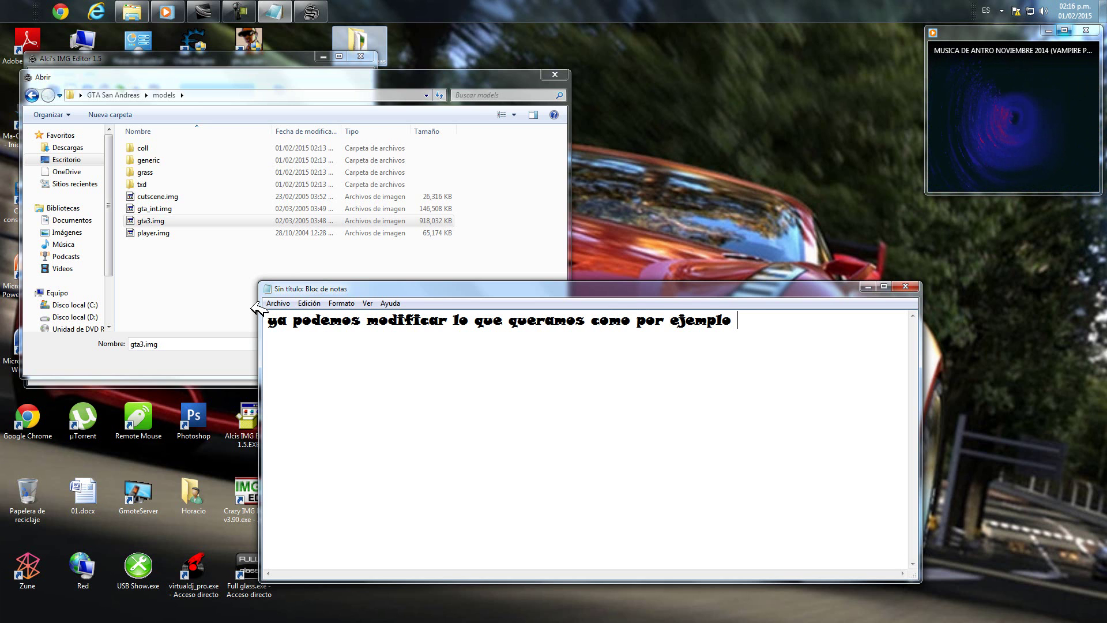
{"action": "type", "text": " casas nuevas "}
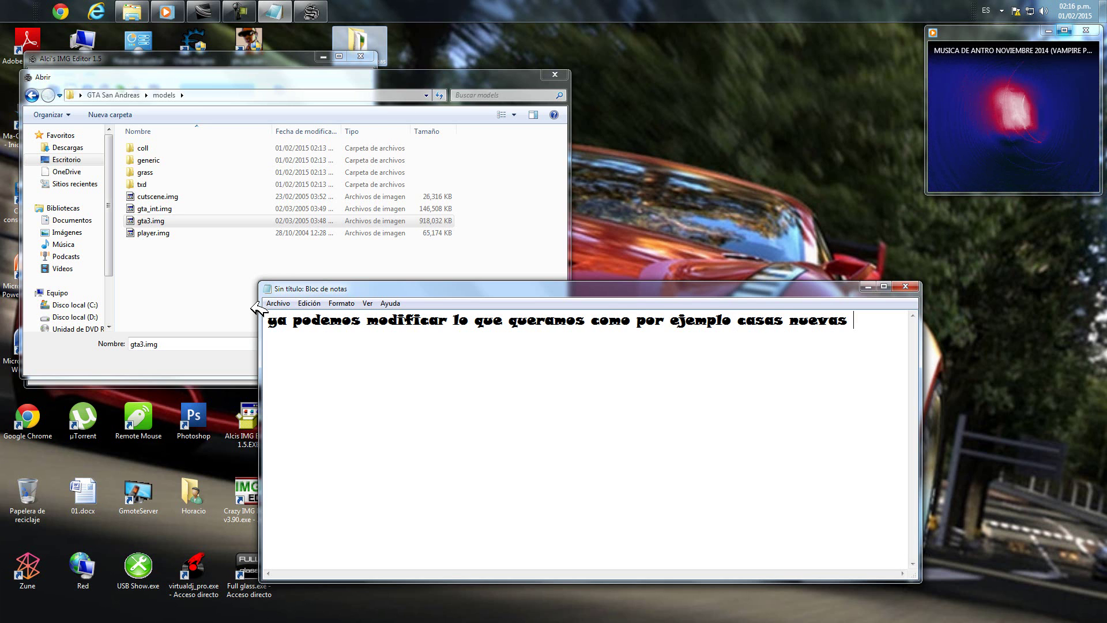
{"action": "type", "text": "po"}
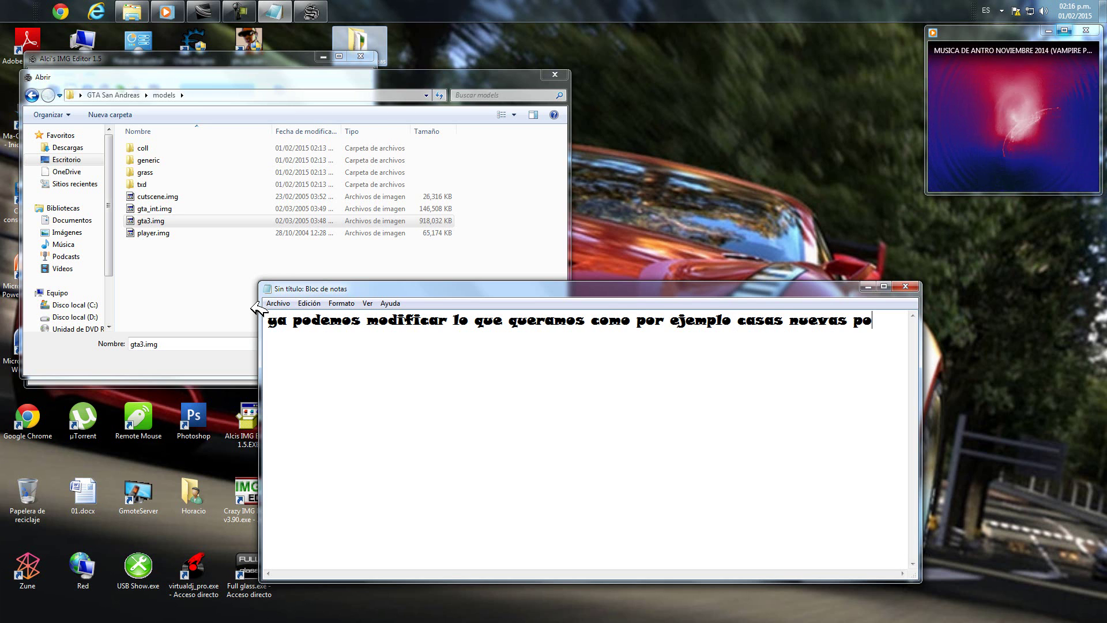
{"action": "type", "text": "ner mo"}
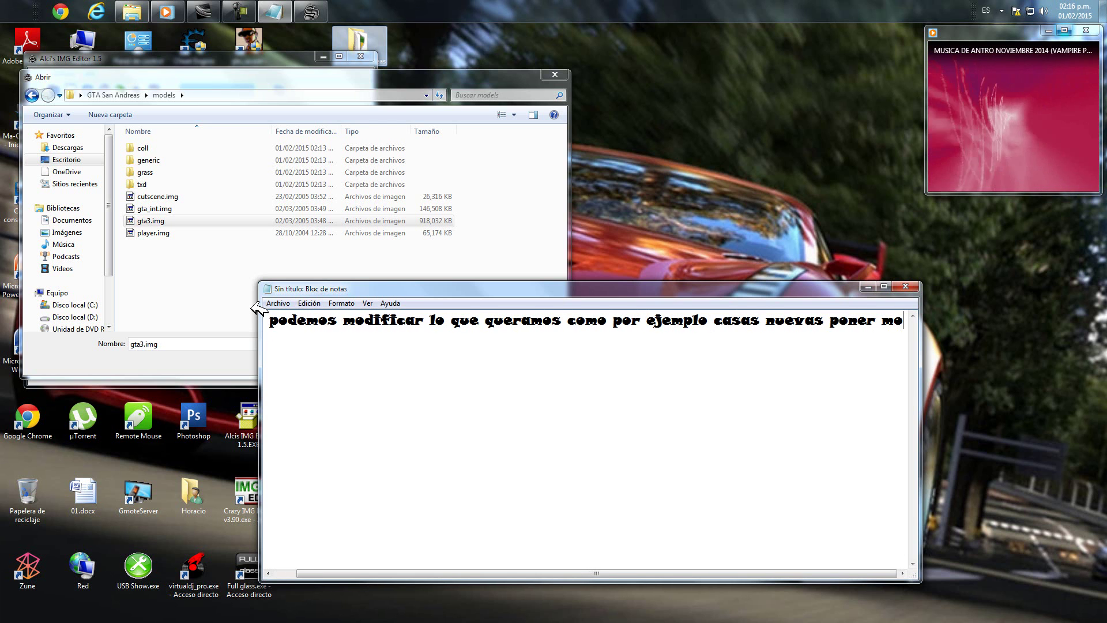
{"action": "type", "text": "ds del cleo"}
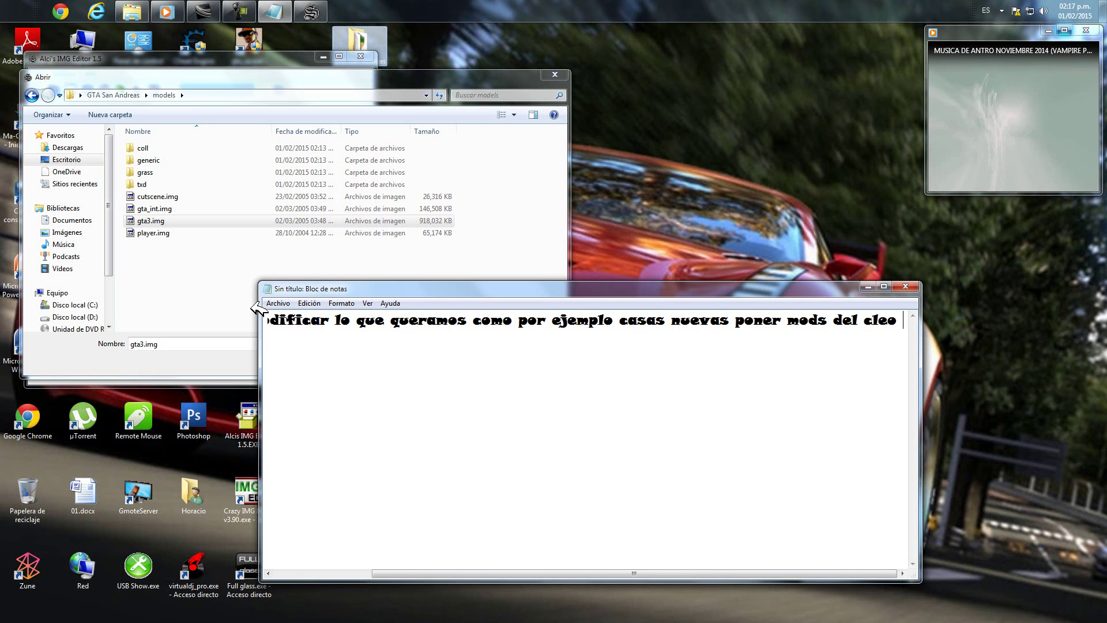
{"action": "type", "text": " etc"}
Step: Replace the note's text with "bueno espero que les haya servido y si te gusto el video dale like (me gusta)"
{"action": "key", "text": "ctrl+a"}
{"action": "key", "text": "BackSpace"}
{"action": "type", "text": "bueno espero que les haya servido "}
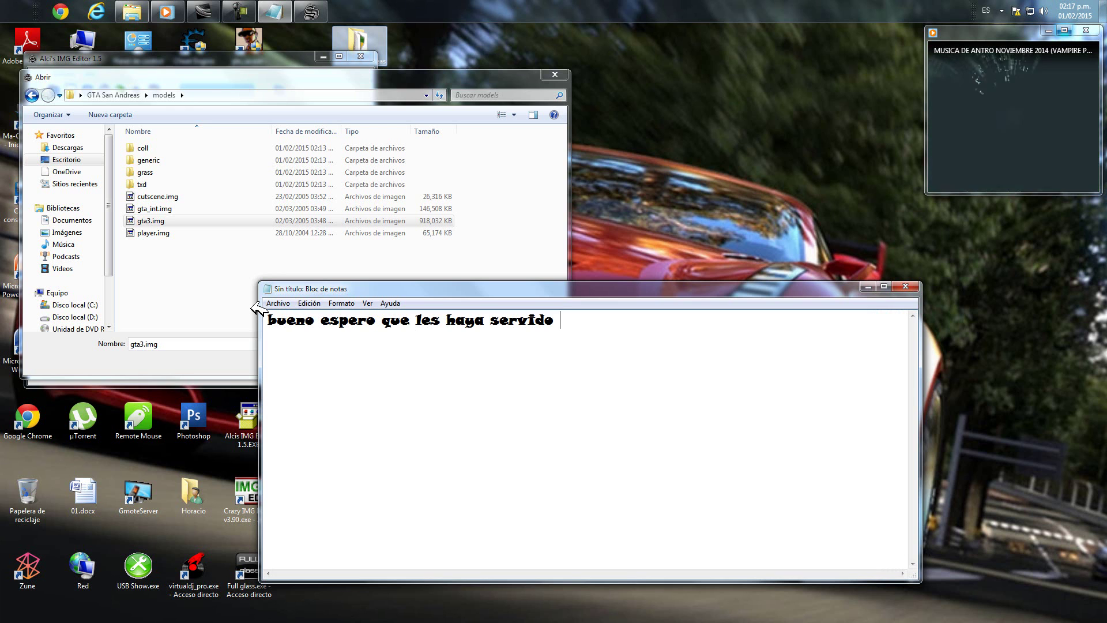
{"action": "type", "text": "y si"}
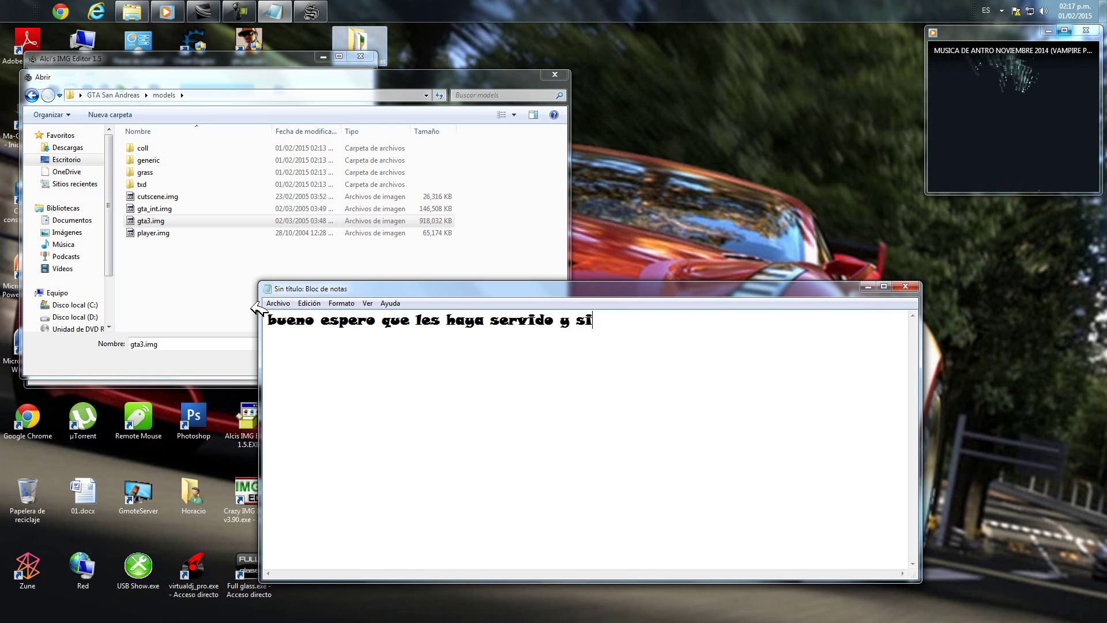
{"action": "type", "text": " te gusto "}
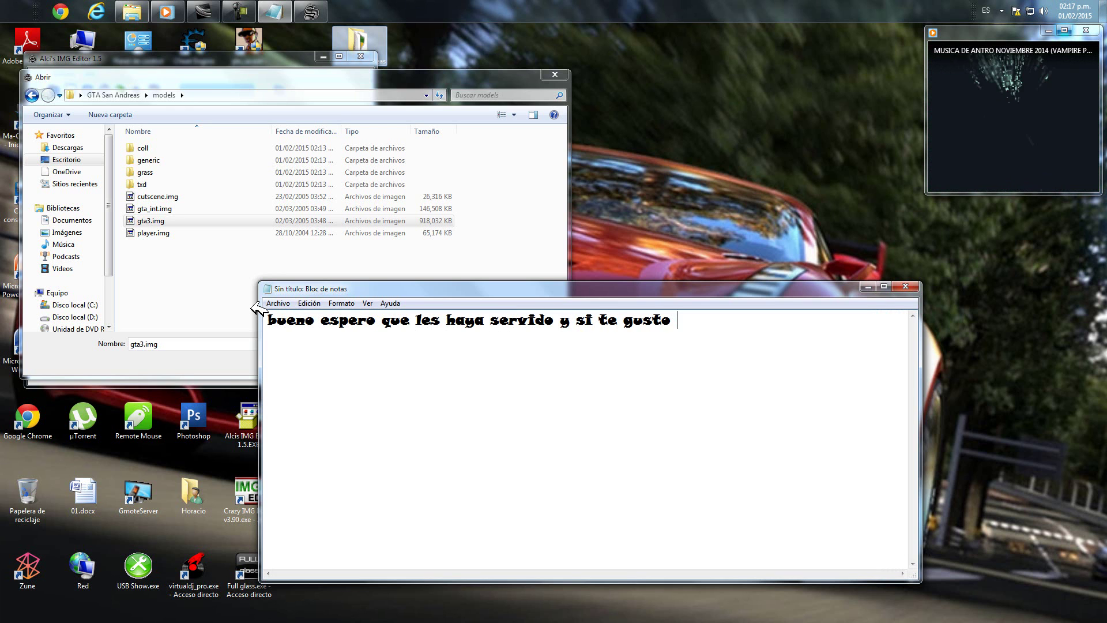
{"action": "type", "text": "el video"}
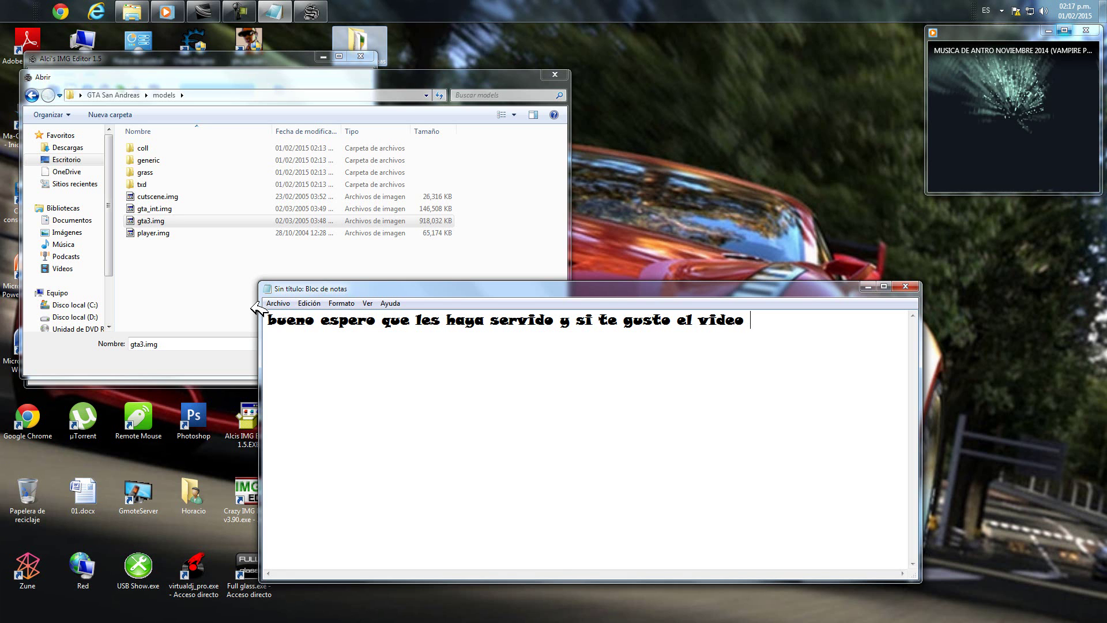
{"action": "type", "text": " dale "}
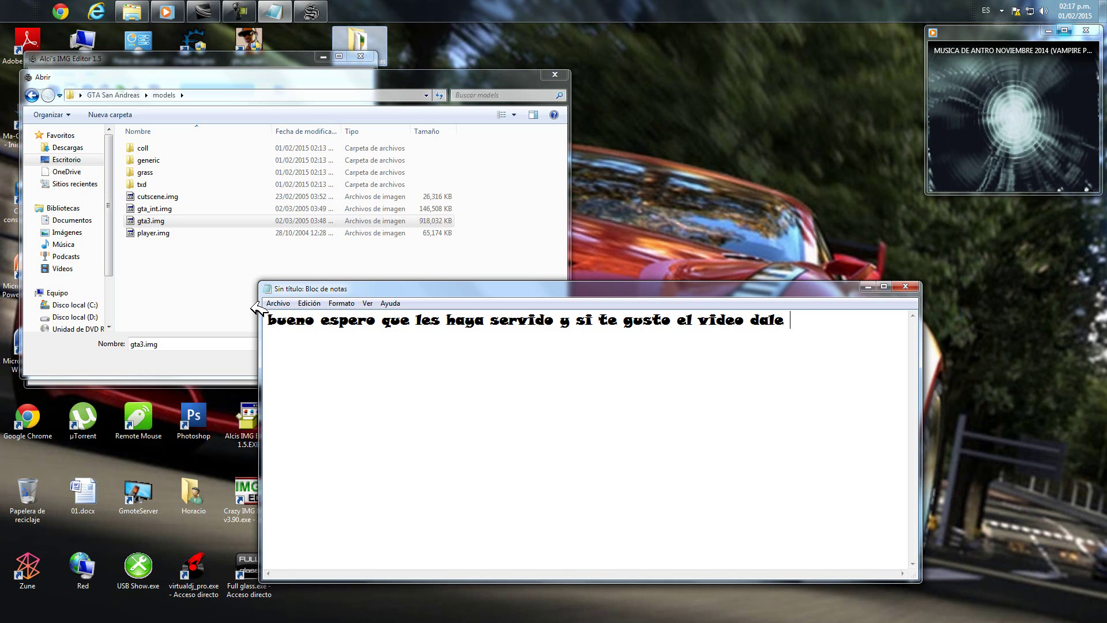
{"action": "type", "text": "1ike "}
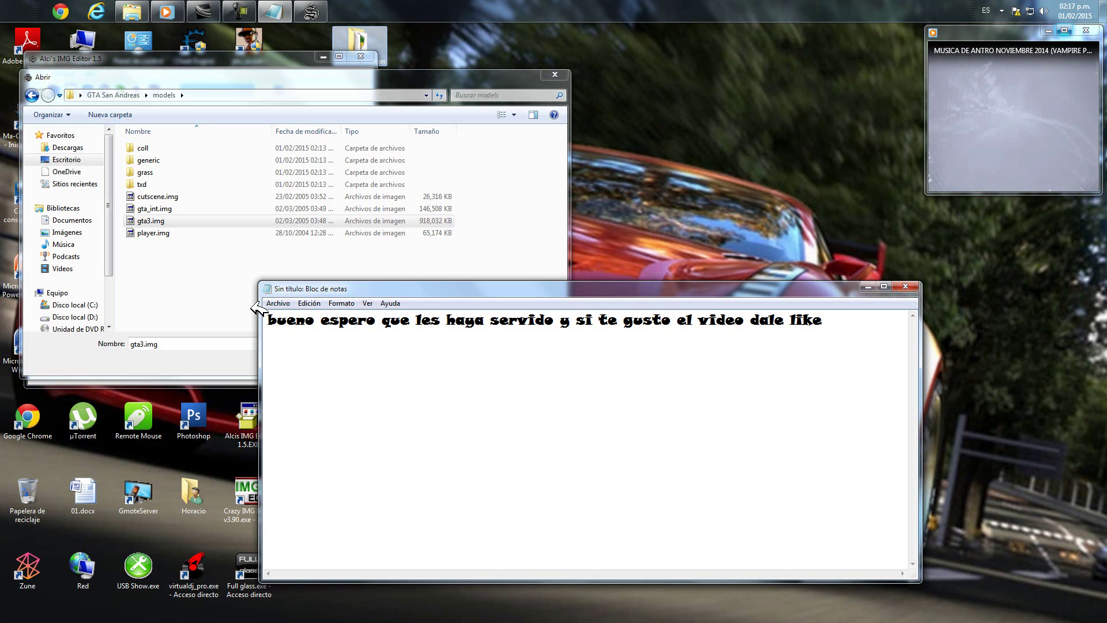
{"action": "type", "text": "("}
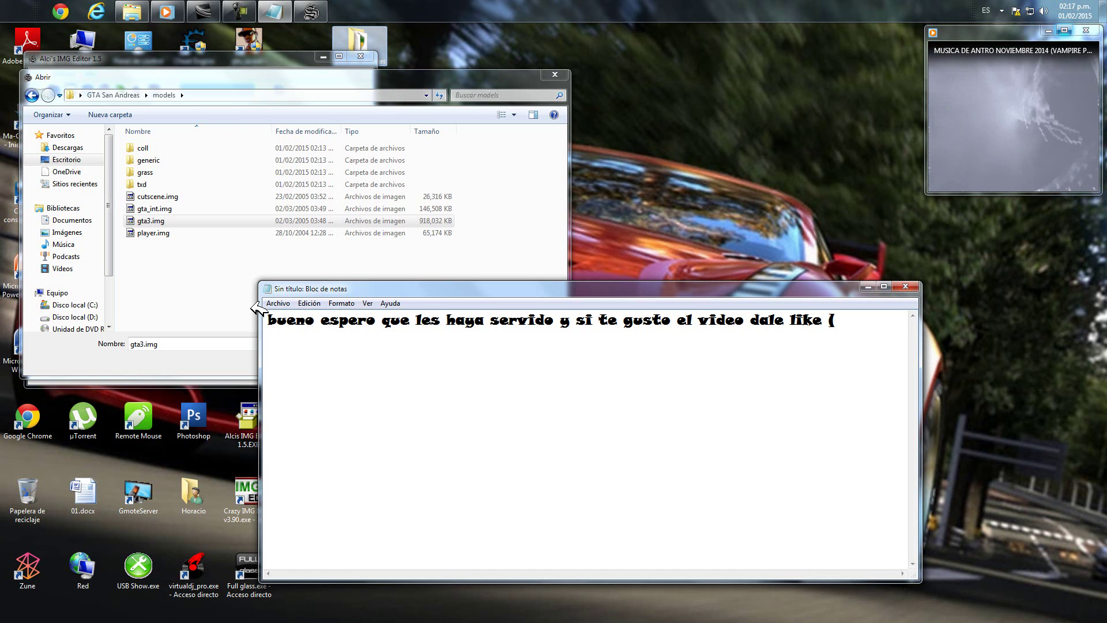
{"action": "type", "text": "me gusta"}
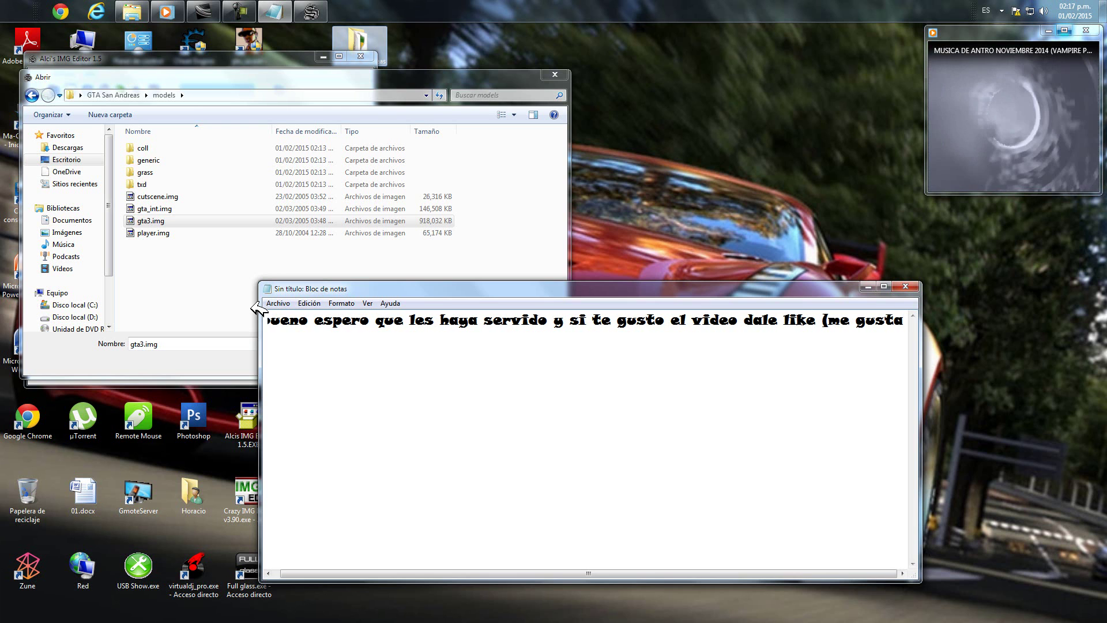
{"action": "type", "text": ")"}
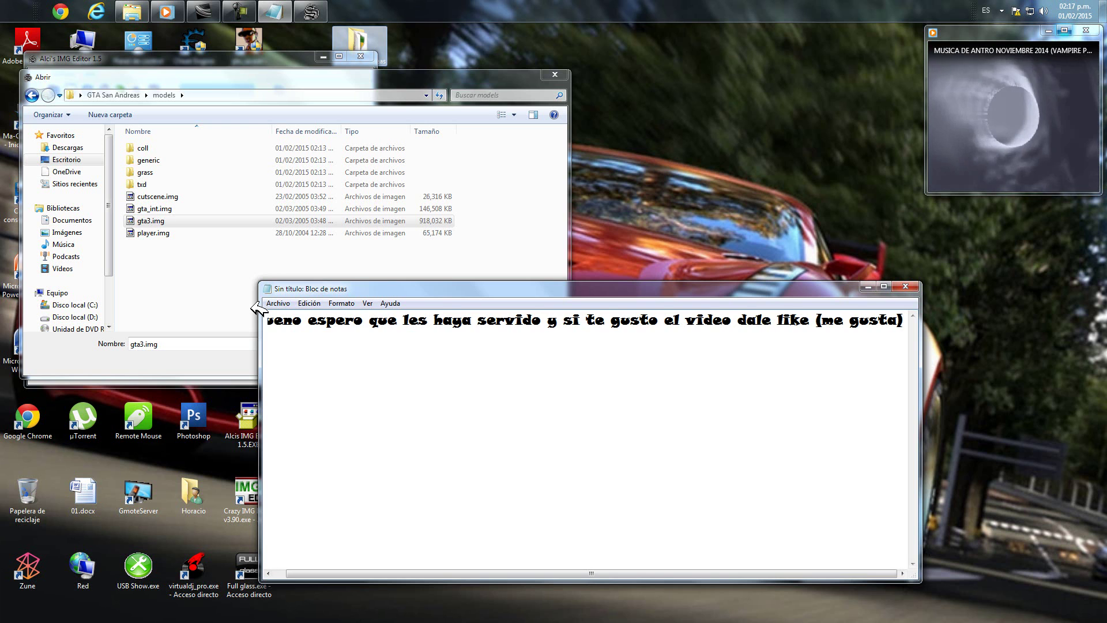
Step: Replace the note's text with the message "y suscribete a este canal..."
{"action": "key", "text": "ctrl+a"}
{"action": "key", "text": "BackSpace"}
{"action": "type", "text": "g suscribete"}
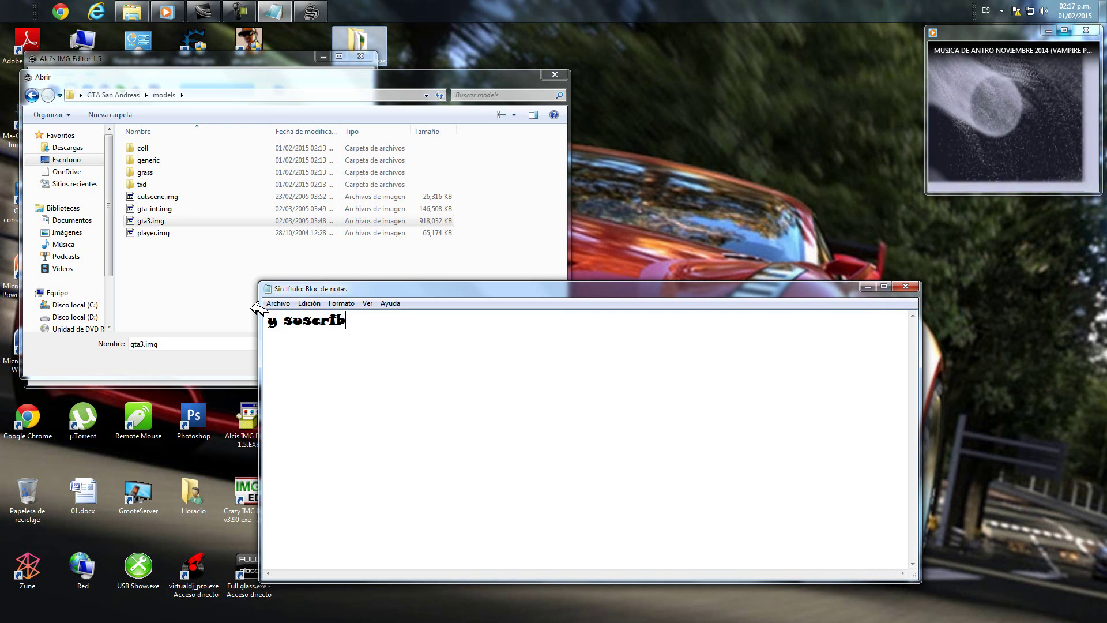
{"action": "type", "text": " a este canal..."}
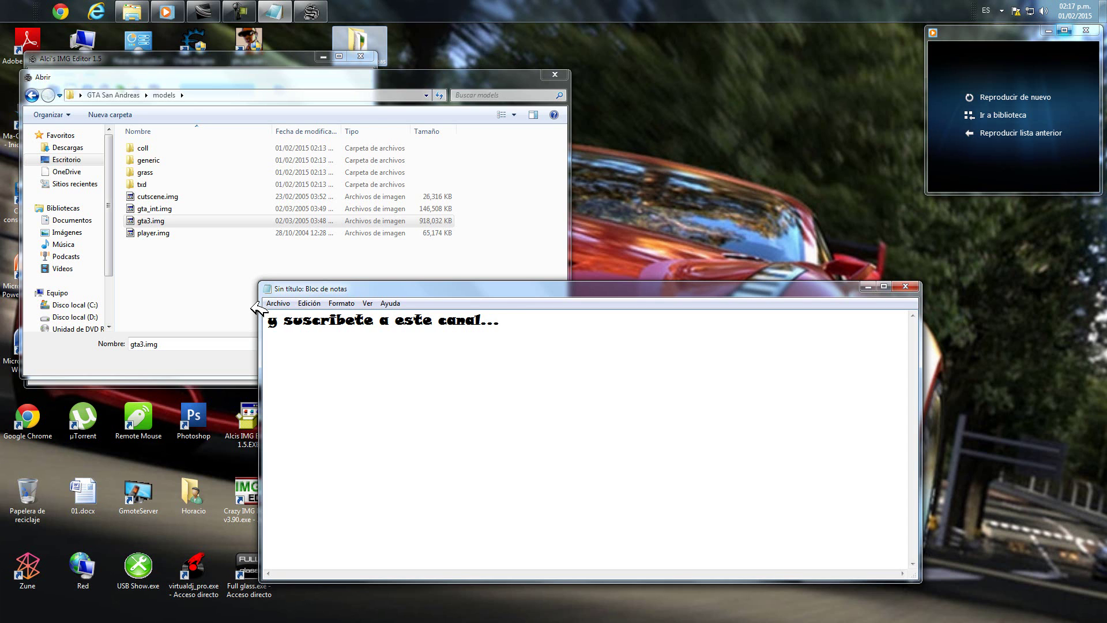
Step: Replace the note's text with a sign-off reading "soy", the author's nickname and "y hasta luego..."
{"action": "key", "text": "ctrl+a"}
{"action": "key", "text": "BackSpace"}
{"action": "type", "text": "soy "}
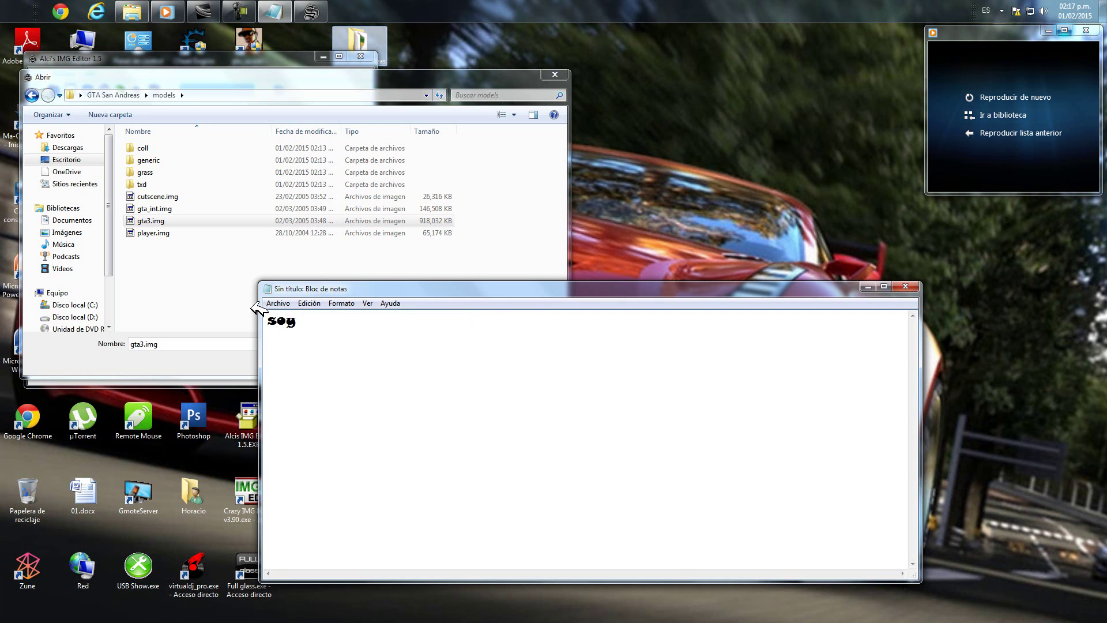
{"action": "type", "text": "bmwdamian"}
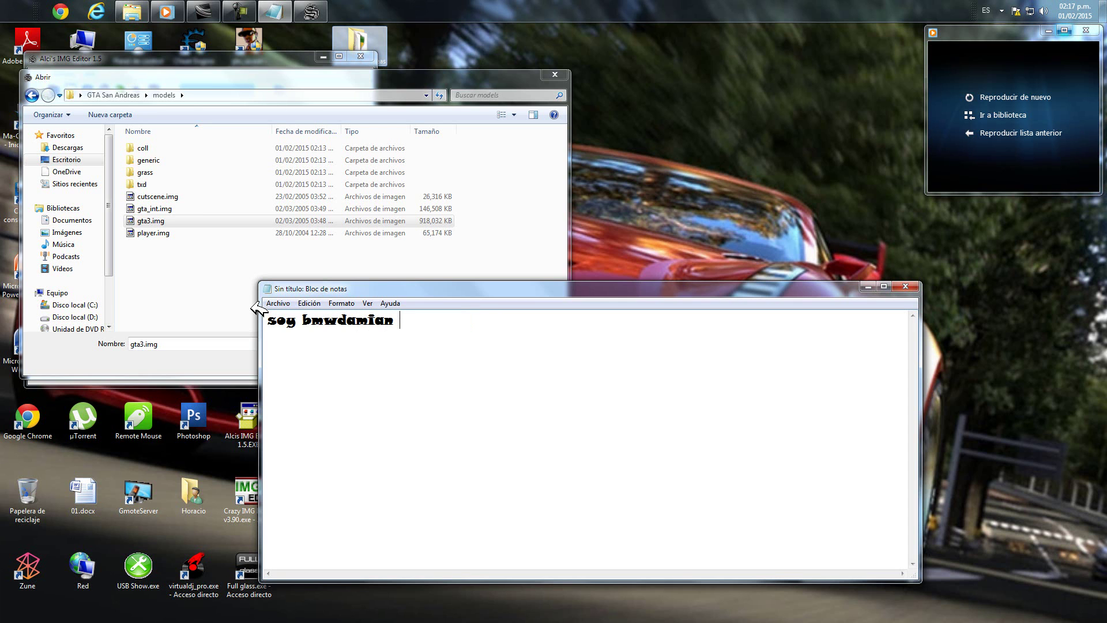
{"action": "type", "text": " y hasta luego..."}
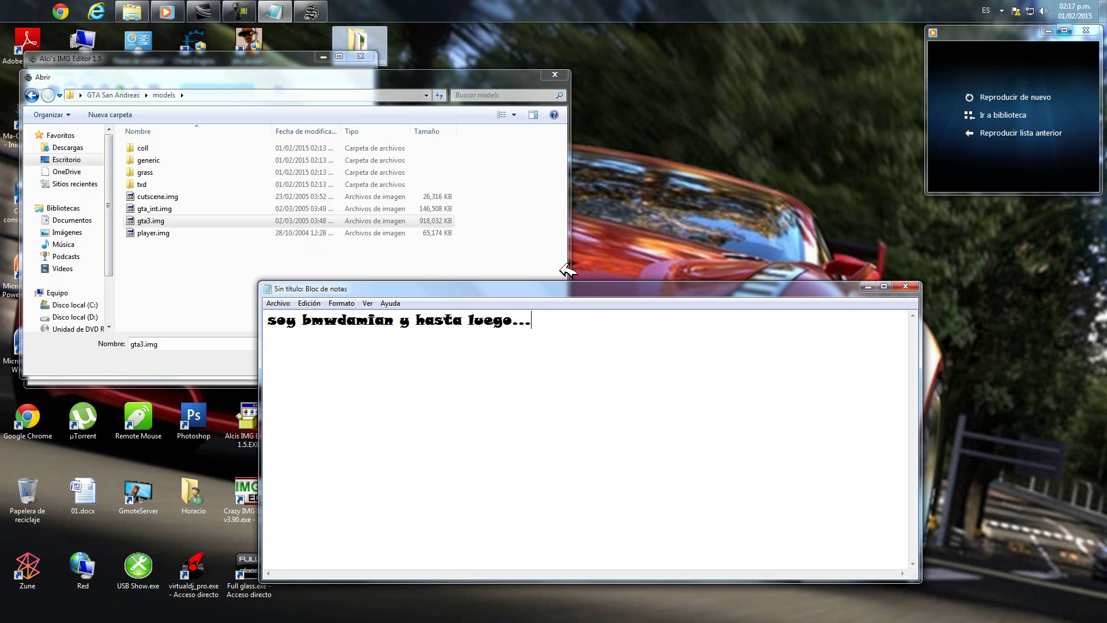
{"action": "left_click", "coordinate": [230, 6]}
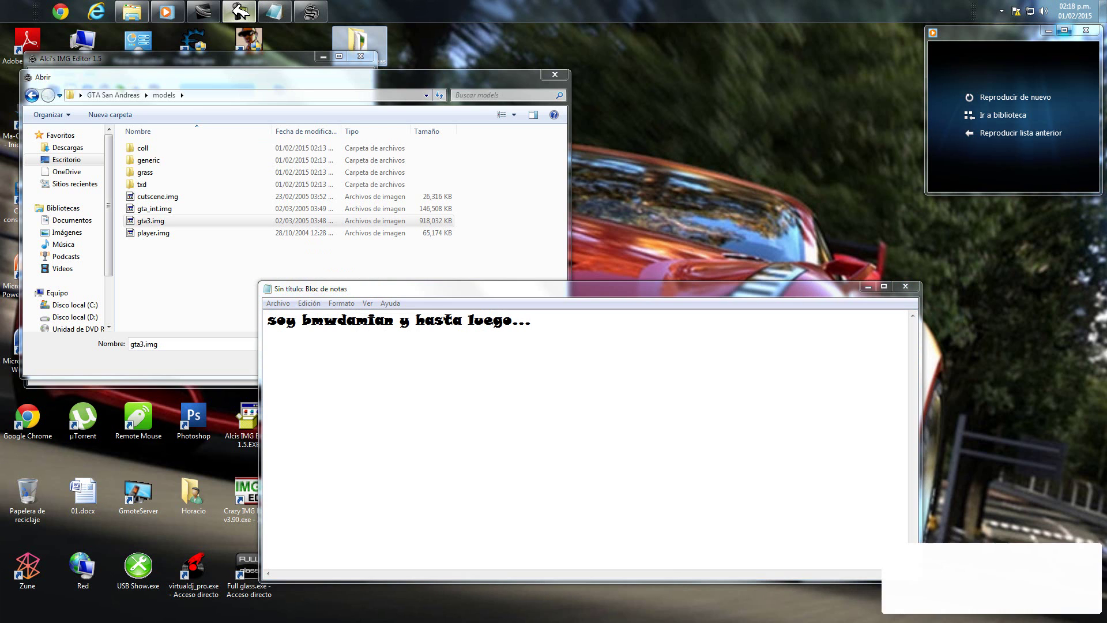